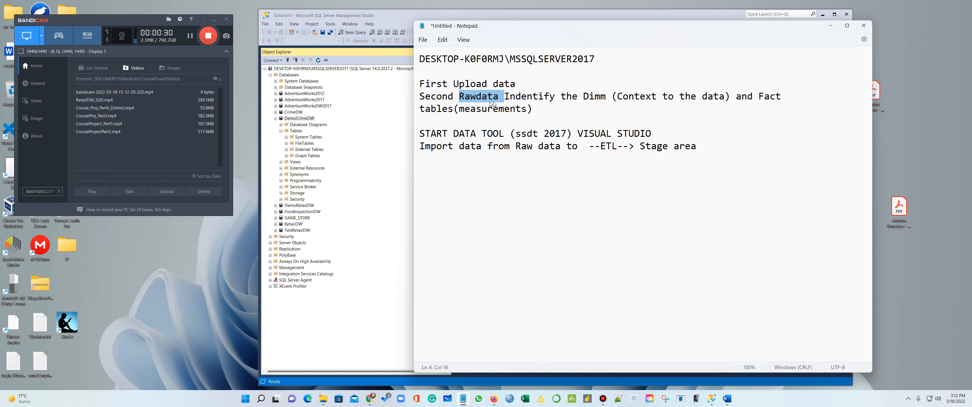
Minimize the notes and launch Tasks > Import Data for the DemoCrimeDW database
{"action": "left_click", "coordinate": [829, 27]}
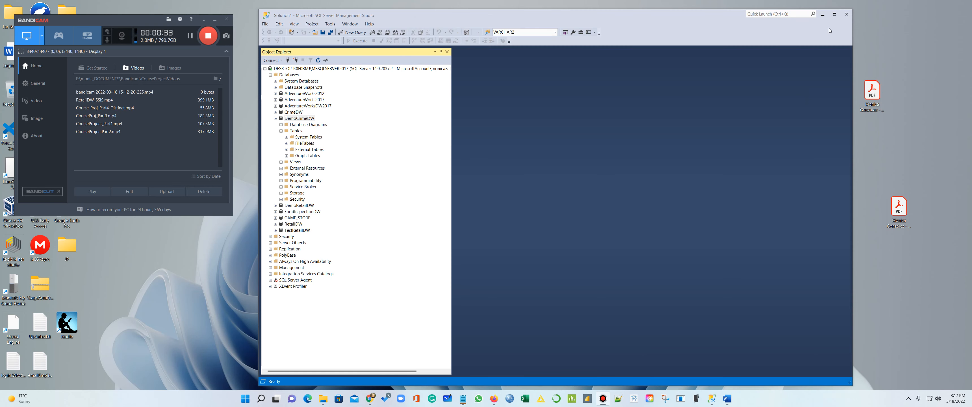
{"action": "right_click", "coordinate": [302, 118]}
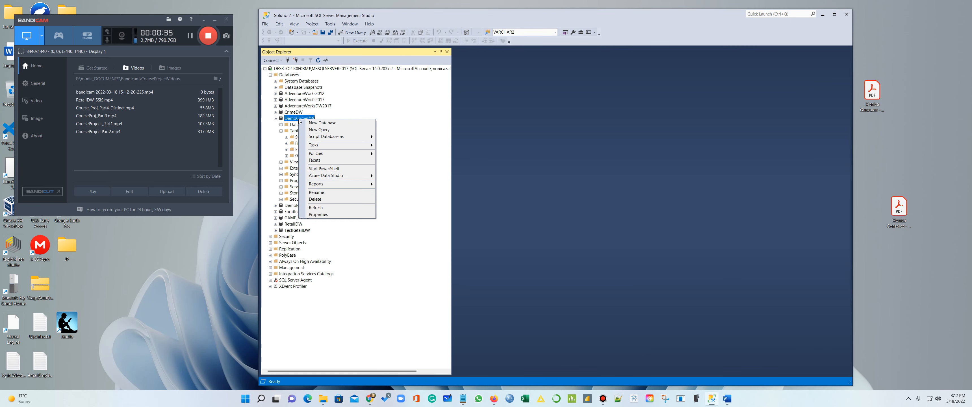
{"action": "mouse_move", "coordinate": [327, 145]}
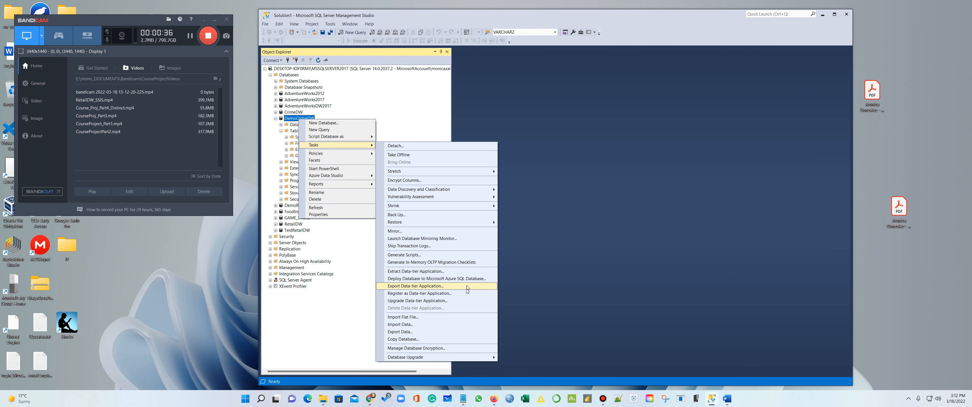
{"action": "left_click", "coordinate": [429, 326]}
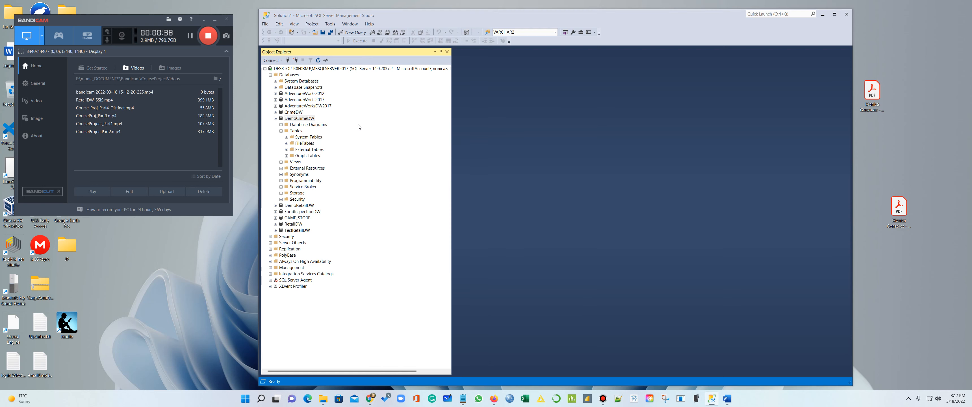
Make the Microsoft Excel file Crime_United_States.xls the import source and continue to the destination
{"action": "left_click", "coordinate": [214, 19]}
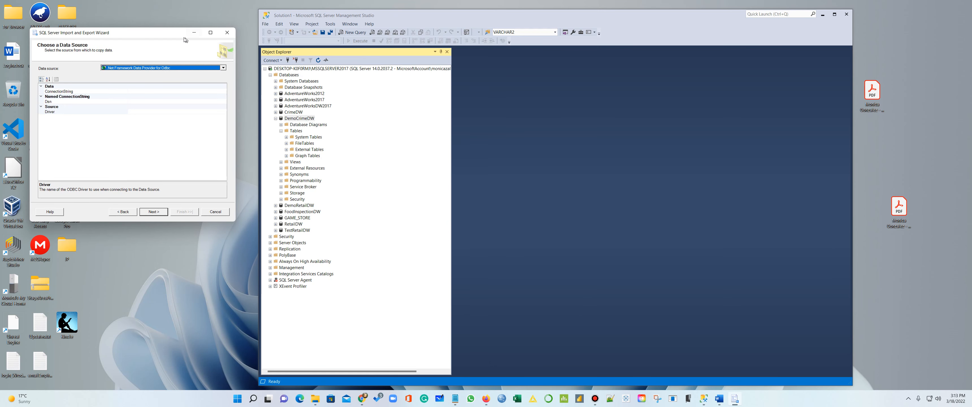
{"action": "left_click_drag", "start_coordinate": [172, 35], "coordinate": [484, 21]}
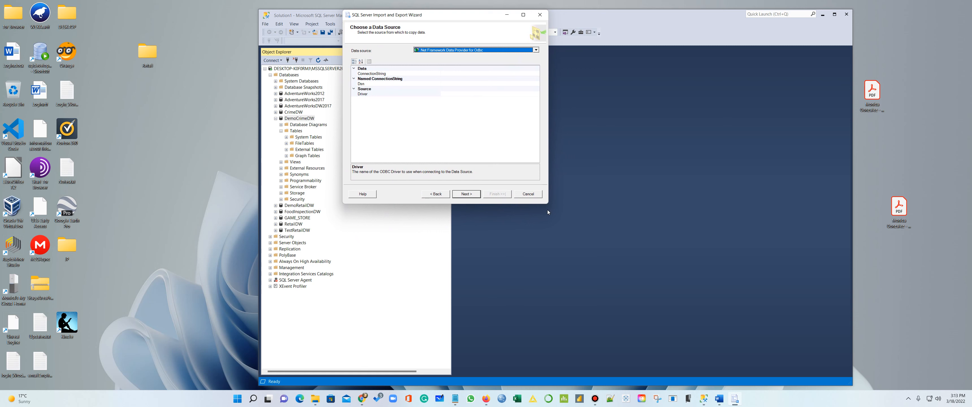
{"action": "left_click_drag", "start_coordinate": [547, 205], "coordinate": [766, 330]}
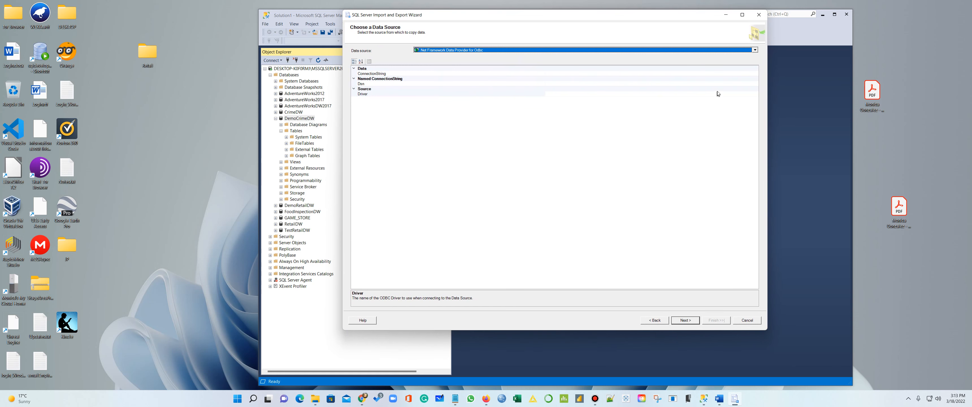
{"action": "left_click", "coordinate": [755, 50]}
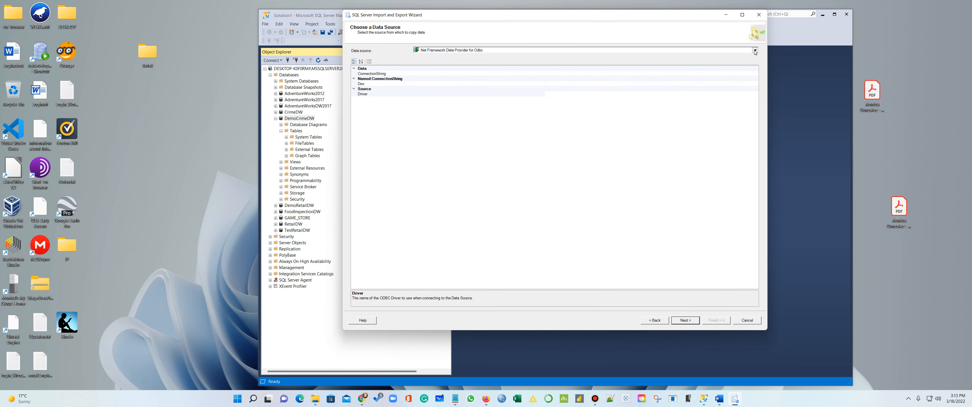
{"action": "left_click", "coordinate": [570, 79]}
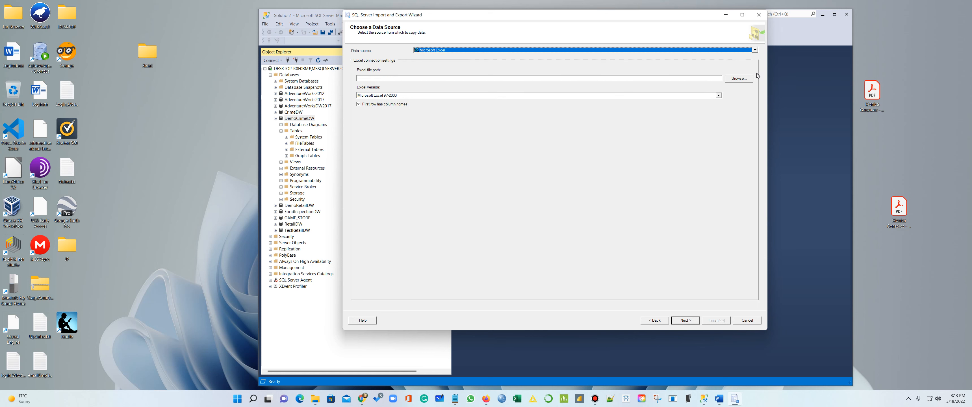
{"action": "left_click", "coordinate": [739, 78]}
{"action": "left_click", "coordinate": [425, 89]}
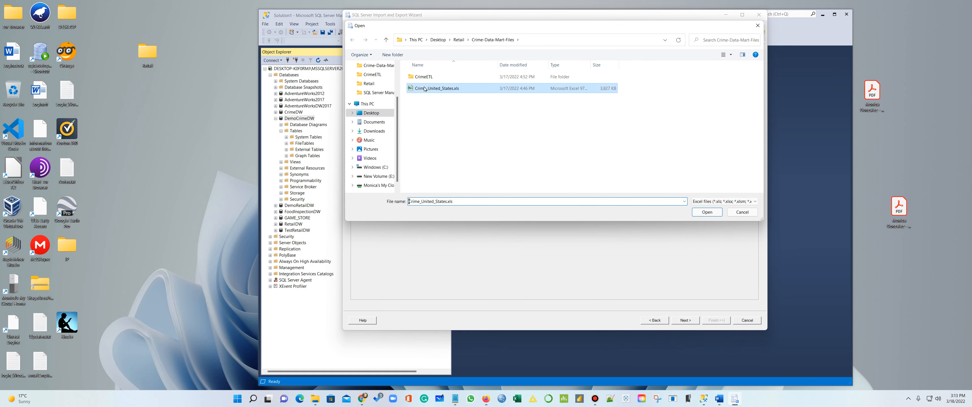
{"action": "left_click", "coordinate": [705, 213]}
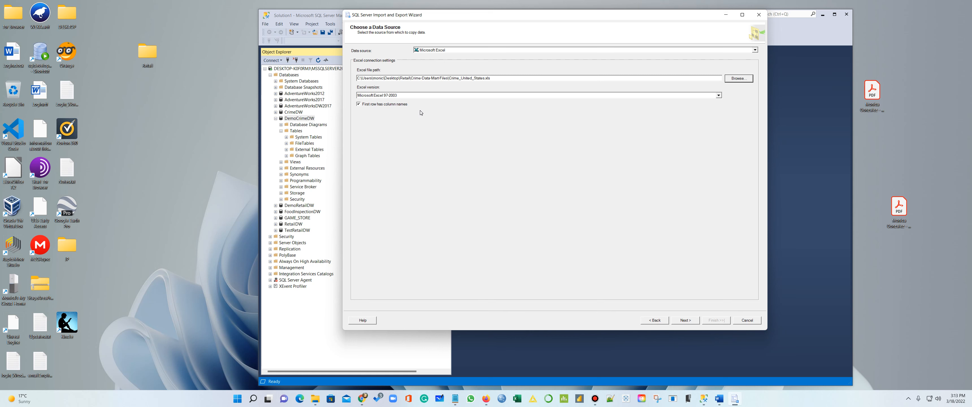
{"action": "left_click", "coordinate": [686, 321]}
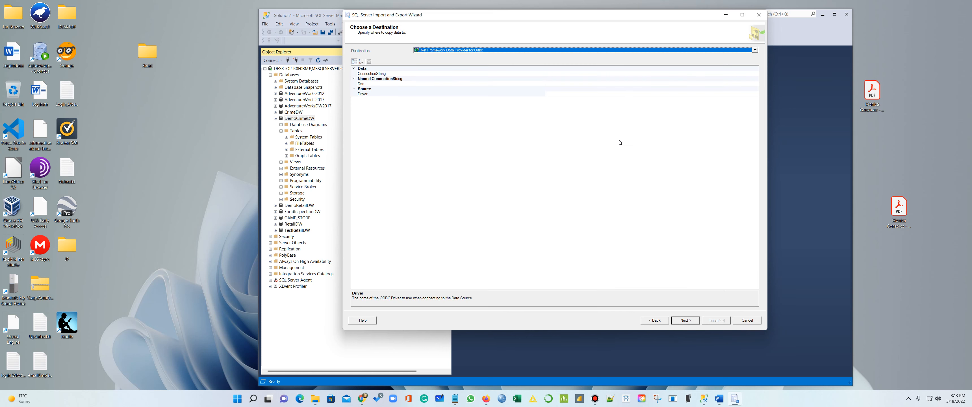
Set the import destination to SQL Server Native Client 11.0 targeting DemoCrimeDW
{"action": "key", "text": "XF86AudioLowerVolume"}
{"action": "left_click", "coordinate": [754, 50]}
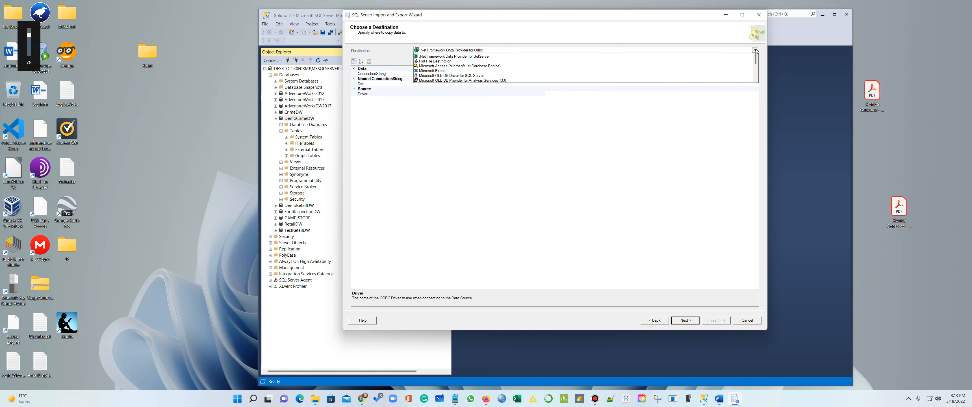
{"action": "scroll", "coordinate": [608, 72], "scroll_direction": "down", "scroll_amount": 3}
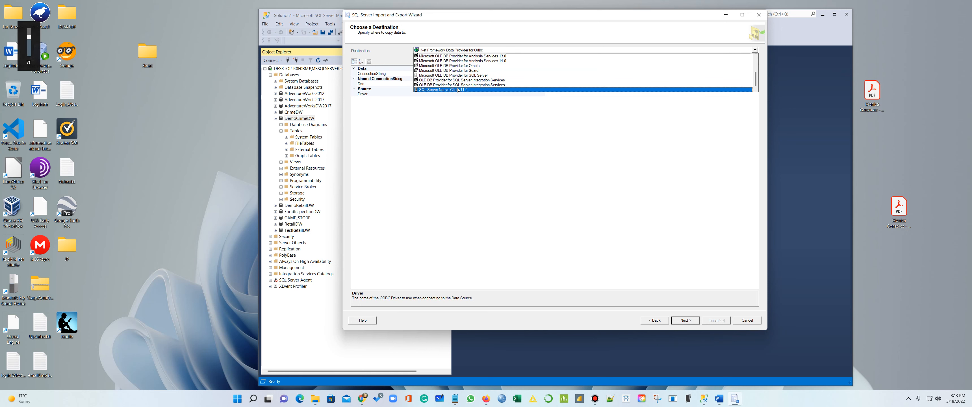
{"action": "left_click", "coordinate": [468, 90]}
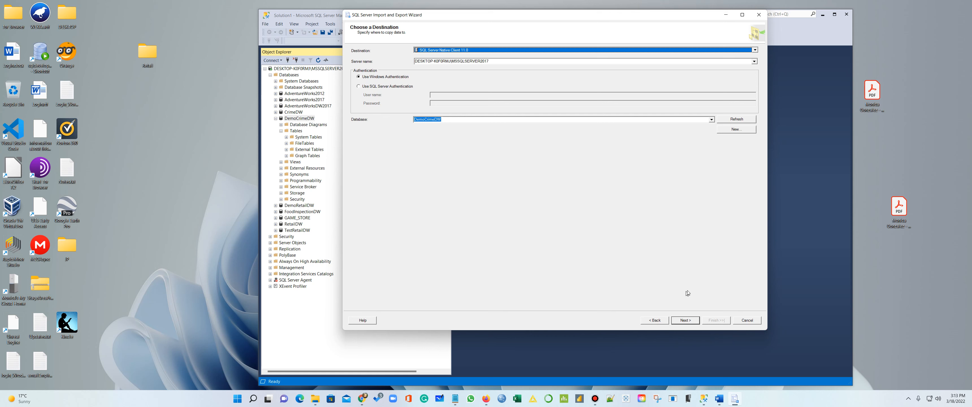
{"action": "left_click", "coordinate": [685, 320]}
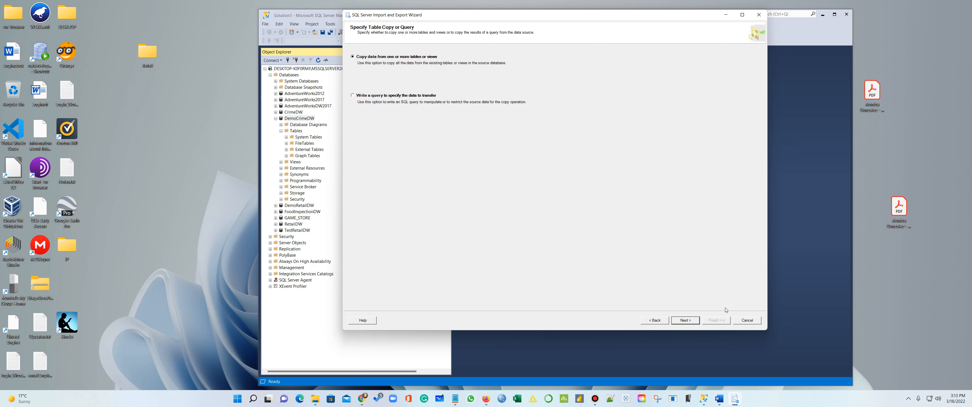
Copy the crime sheet, with its State and City column sizes mapped to max
{"action": "left_click", "coordinate": [685, 320]}
{"action": "left_click", "coordinate": [685, 301]}
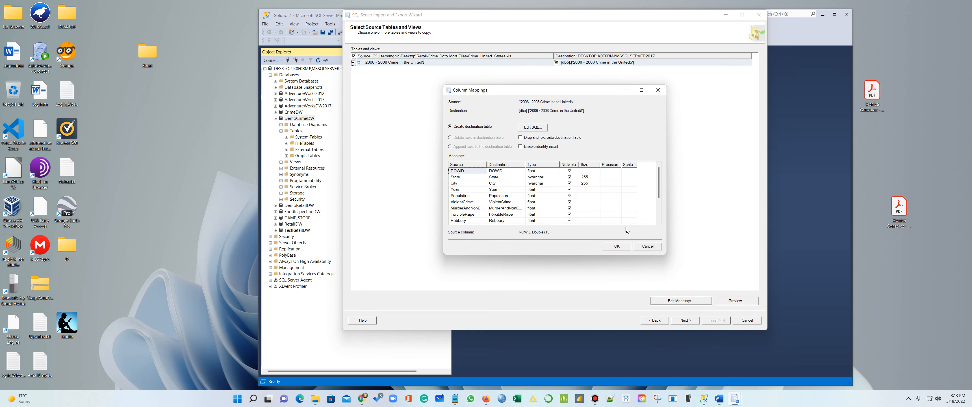
{"action": "left_click", "coordinate": [587, 176]}
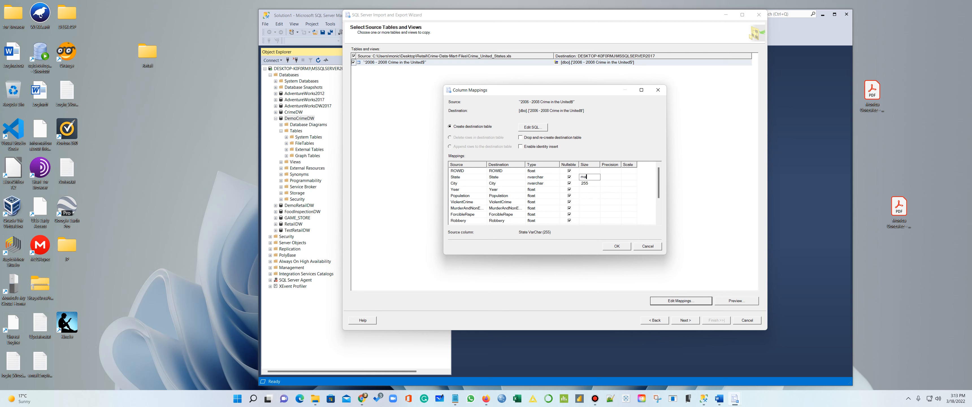
{"action": "left_click", "coordinate": [595, 183]}
{"action": "mouse_move", "coordinate": [659, 191]}
{"action": "left_mouse_down"}
{"action": "mouse_move", "coordinate": [658, 219]}
{"action": "mouse_move", "coordinate": [659, 182]}
{"action": "left_mouse_up"}
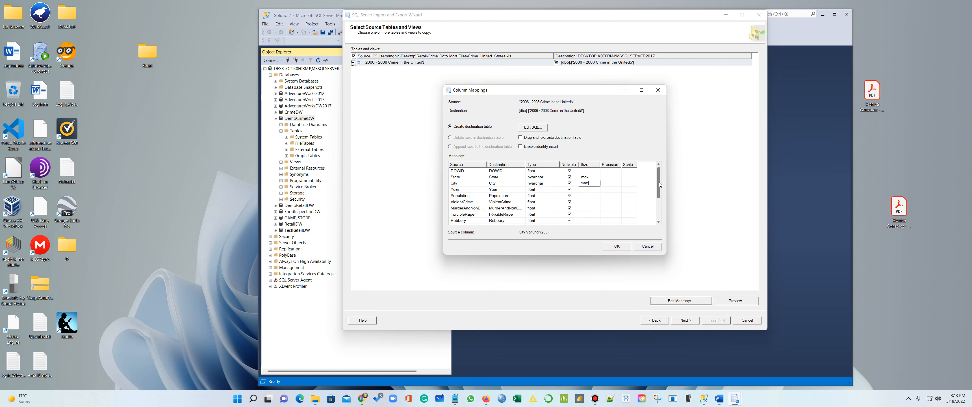
{"action": "left_click", "coordinate": [618, 248]}
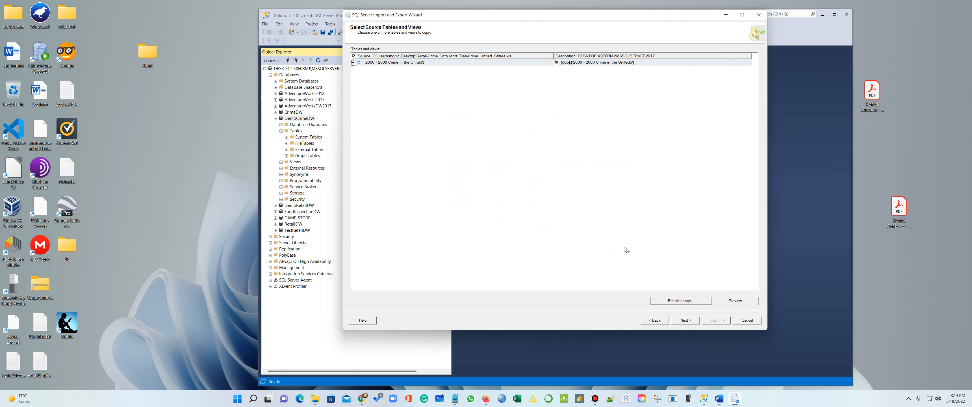
{"action": "left_click", "coordinate": [684, 321]}
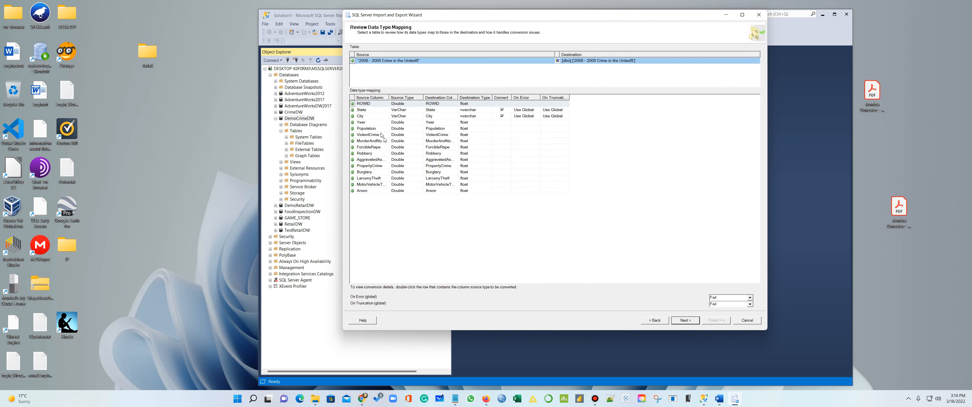
Run the import to completion, copying 29951 rows, and close the wizard
{"action": "left_click", "coordinate": [691, 321]}
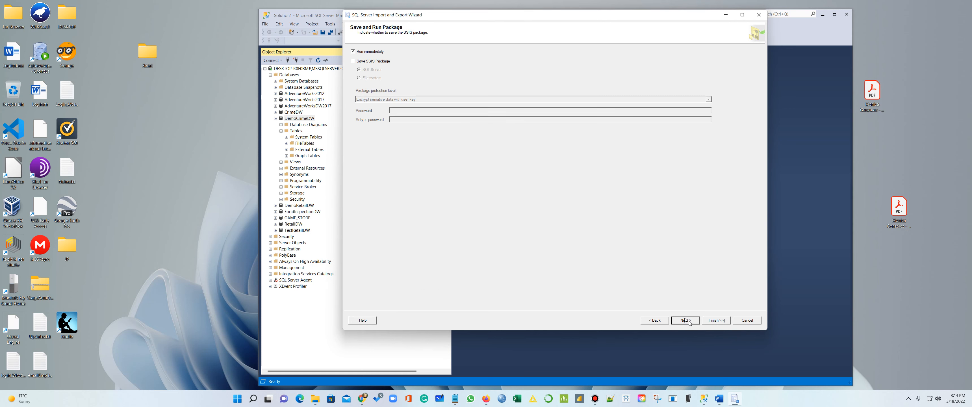
{"action": "left_click", "coordinate": [696, 321]}
{"action": "left_click", "coordinate": [716, 320]}
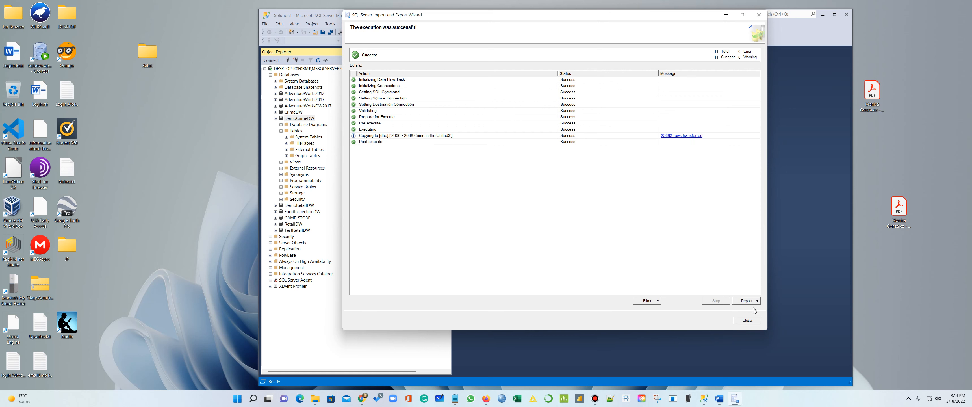
{"action": "left_click", "coordinate": [749, 320]}
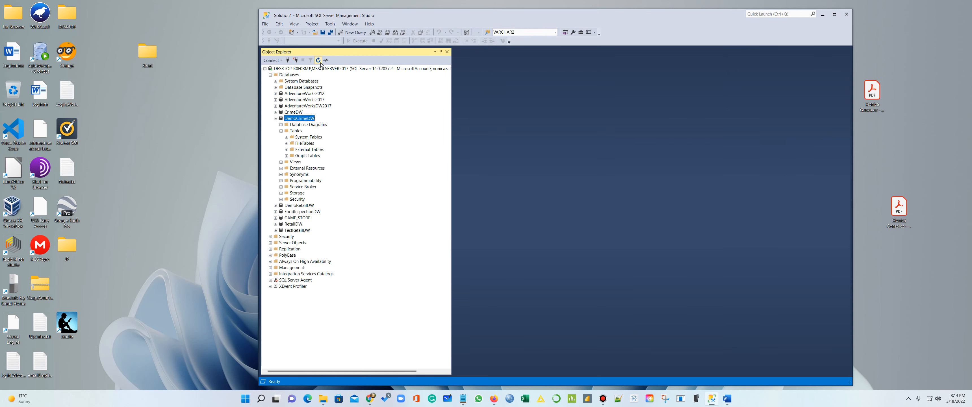
Rename the imported table to RawData and list its top 1000 rows
{"action": "left_click", "coordinate": [281, 131]}
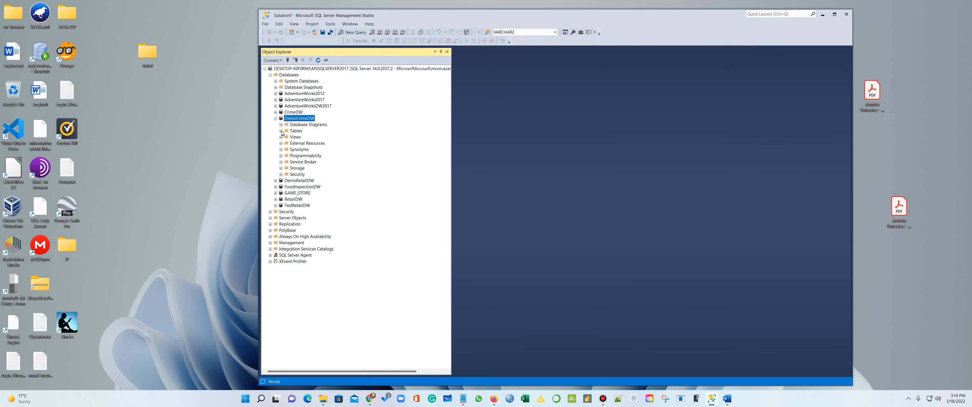
{"action": "left_click", "coordinate": [281, 131]}
{"action": "right_click", "coordinate": [335, 162]}
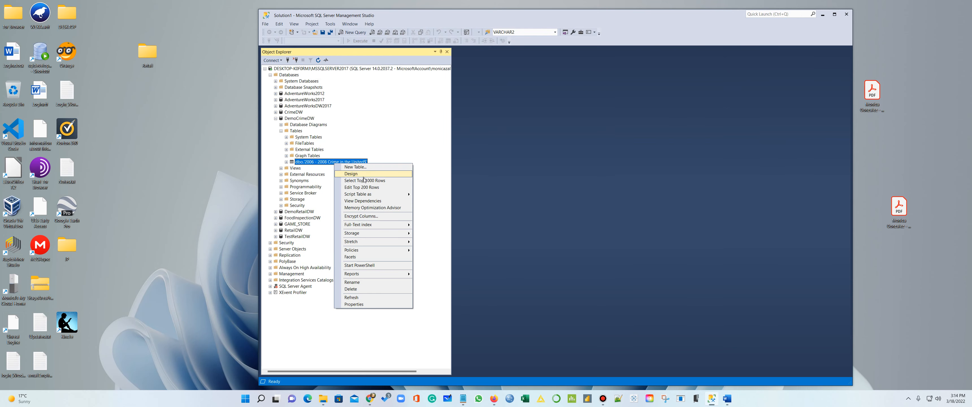
{"action": "left_click", "coordinate": [357, 282]}
{"action": "type", "text": "R"}
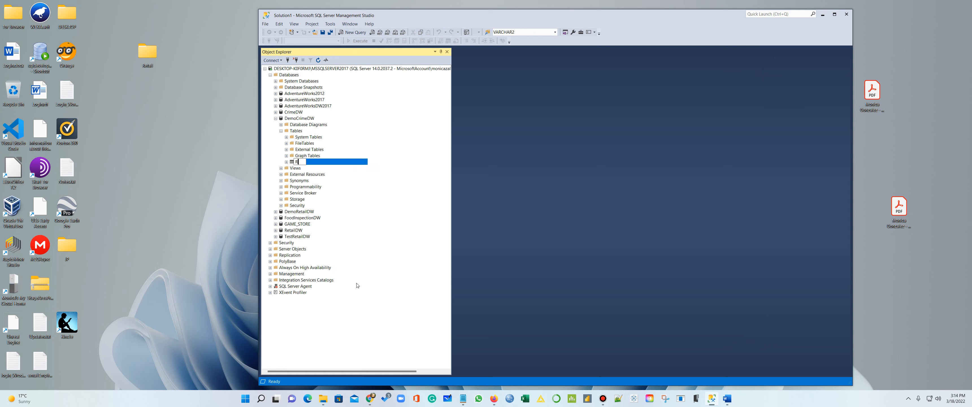
{"action": "type", "text": "awData"}
{"action": "left_click", "coordinate": [390, 326]}
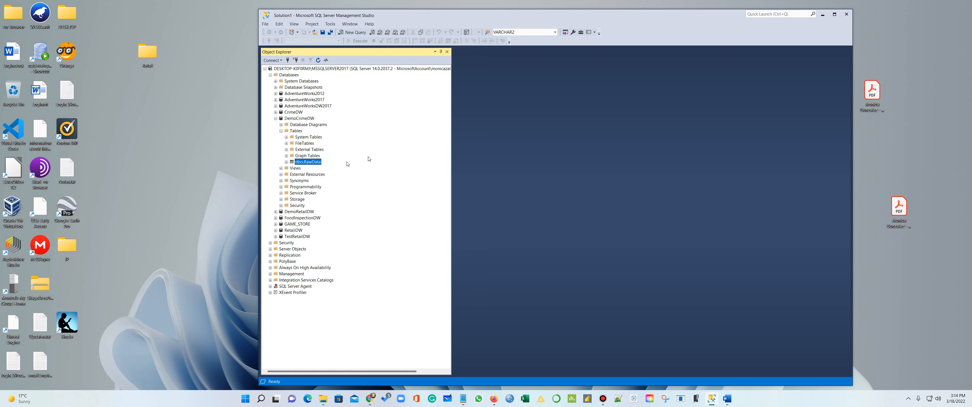
{"action": "right_click", "coordinate": [314, 164]}
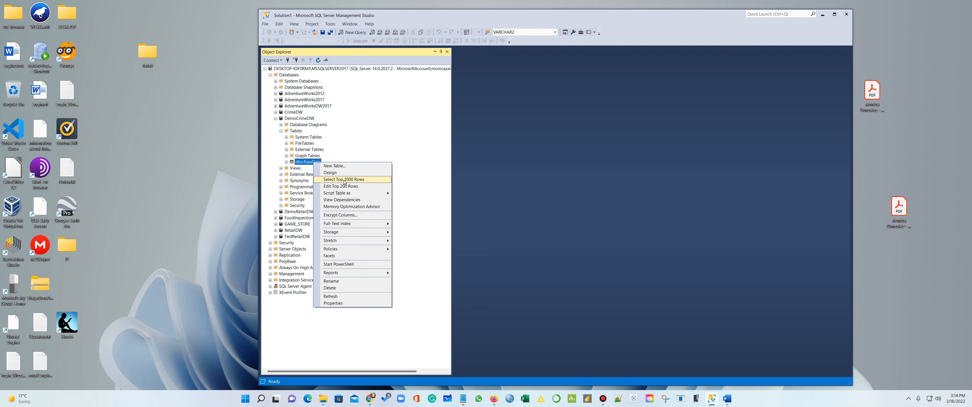
{"action": "left_click", "coordinate": [365, 181]}
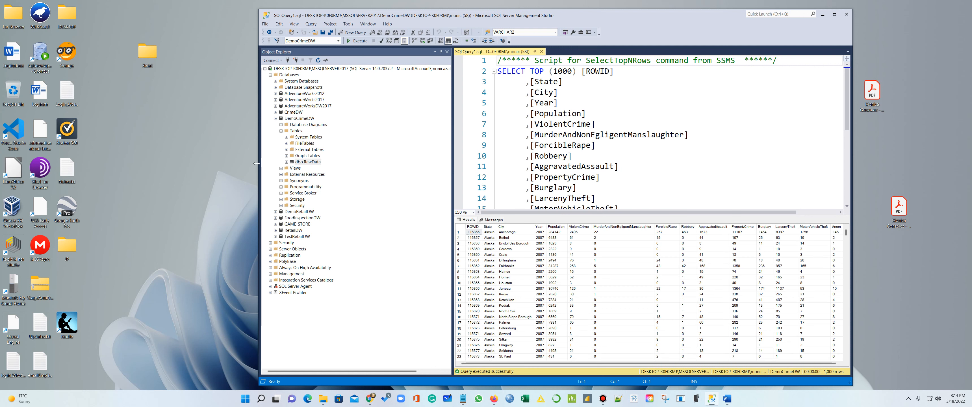
Widen the Management Studio window to review the RawData rows, then close that query
{"action": "left_click_drag", "start_coordinate": [256, 163], "coordinate": [77, 164]}
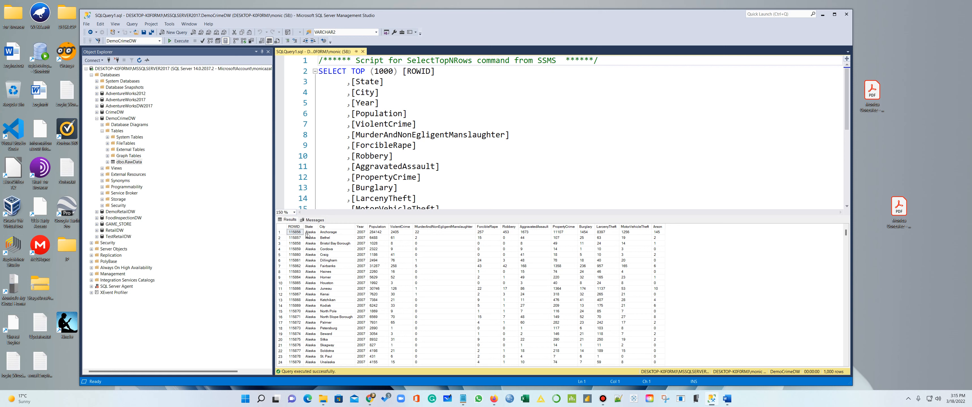
{"action": "left_click", "coordinate": [362, 51]}
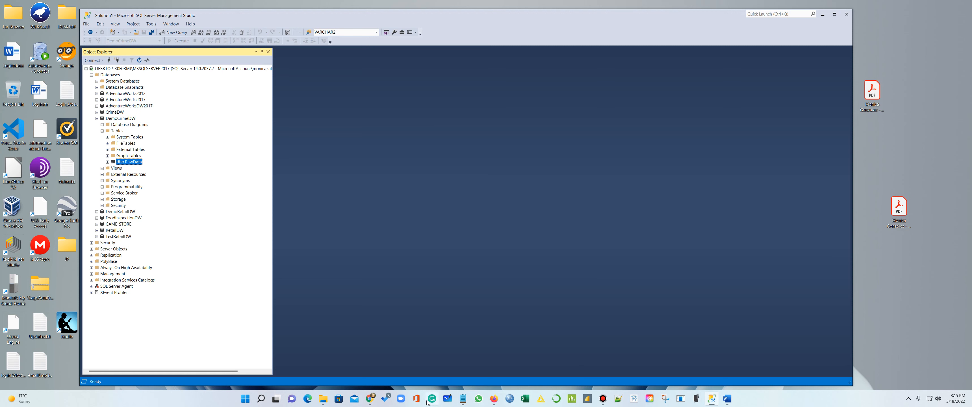
Open CrimeSourceDataStaging.sql from the CrimeETL folder in Notepad
{"action": "left_click", "coordinate": [322, 401]}
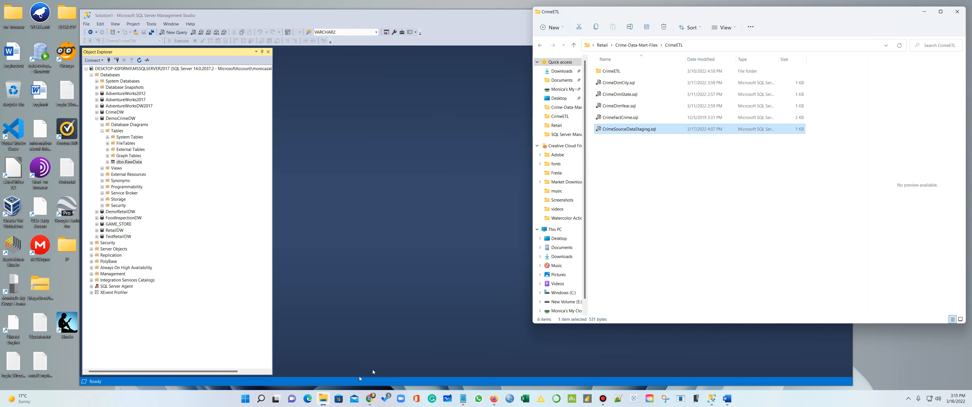
{"action": "left_click", "coordinate": [628, 132]}
{"action": "right_click", "coordinate": [628, 130]}
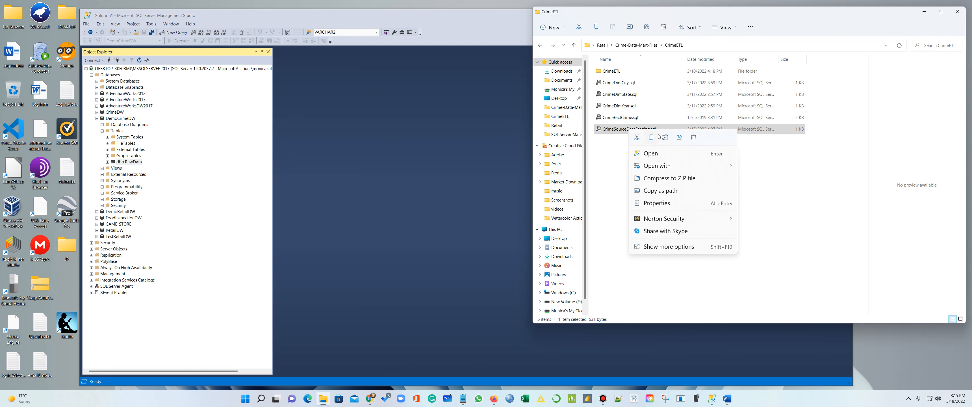
{"action": "mouse_move", "coordinate": [679, 166]}
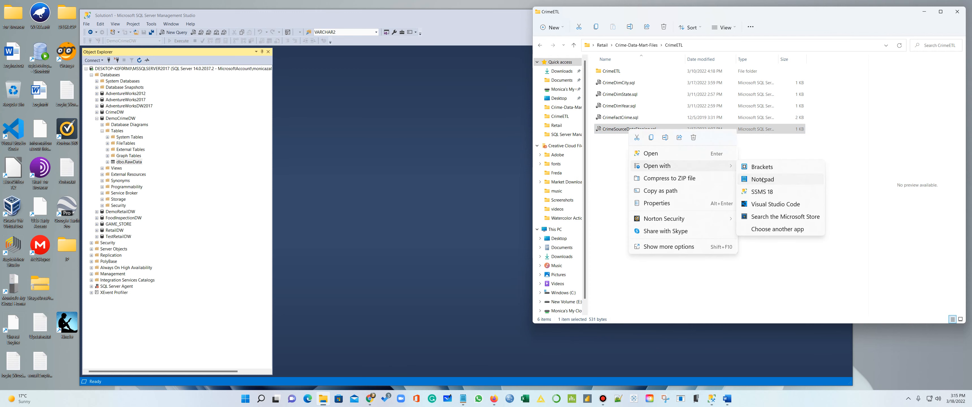
{"action": "left_click", "coordinate": [765, 178]}
{"action": "scroll", "coordinate": [530, 152], "scroll_direction": "down", "scroll_amount": 1}
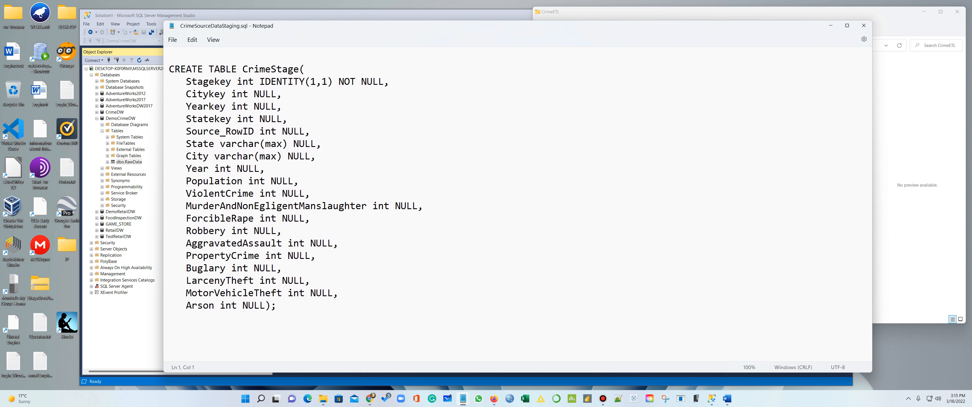
Rename the table in the script from CrimeStage to CrimeStageArea
{"action": "left_click", "coordinate": [299, 69]}
{"action": "type", "text": "Area"}
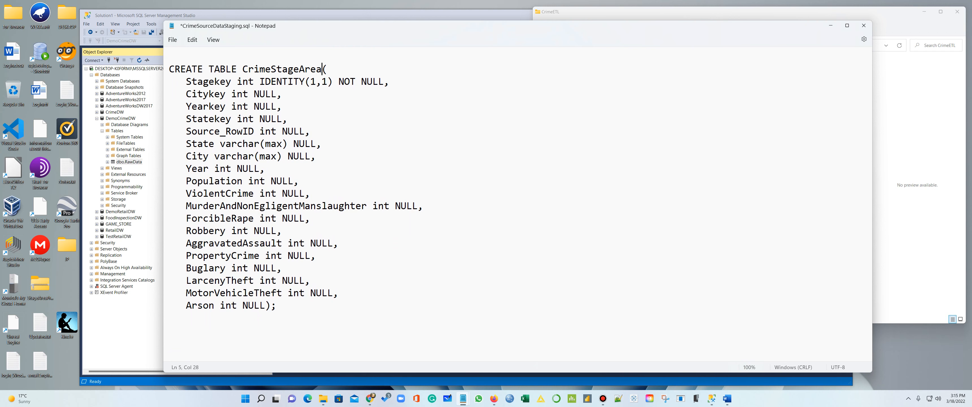
{"action": "left_click_drag", "start_coordinate": [418, 82], "coordinate": [185, 81]}
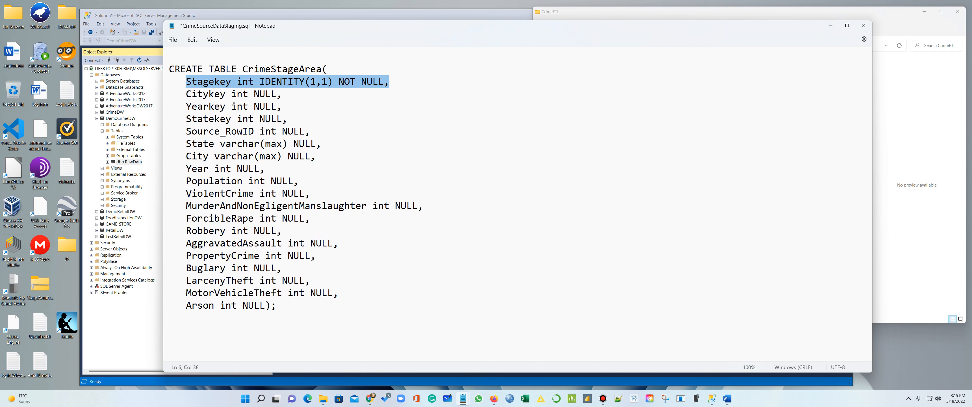
{"action": "left_click_drag", "start_coordinate": [181, 94], "coordinate": [226, 94]}
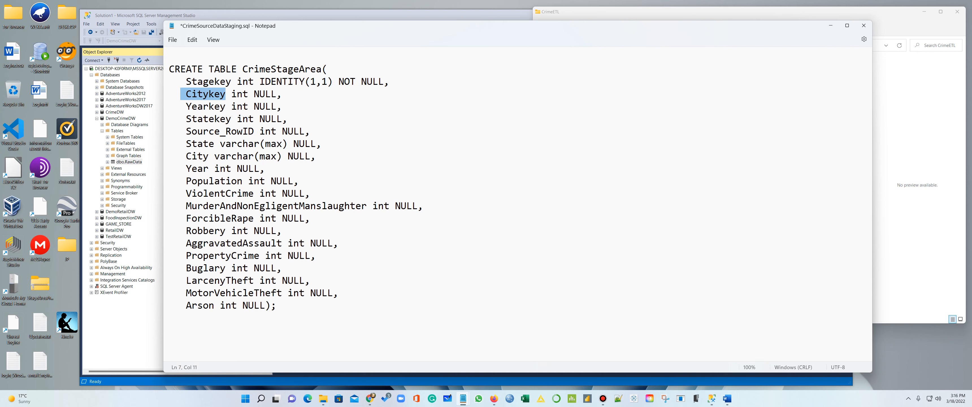
{"action": "left_click_drag", "start_coordinate": [187, 106], "coordinate": [186, 131]}
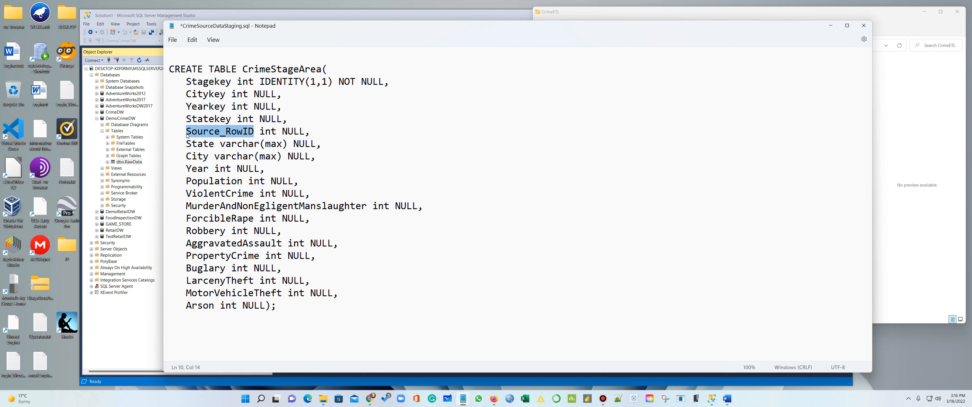
{"action": "left_click", "coordinate": [385, 284]}
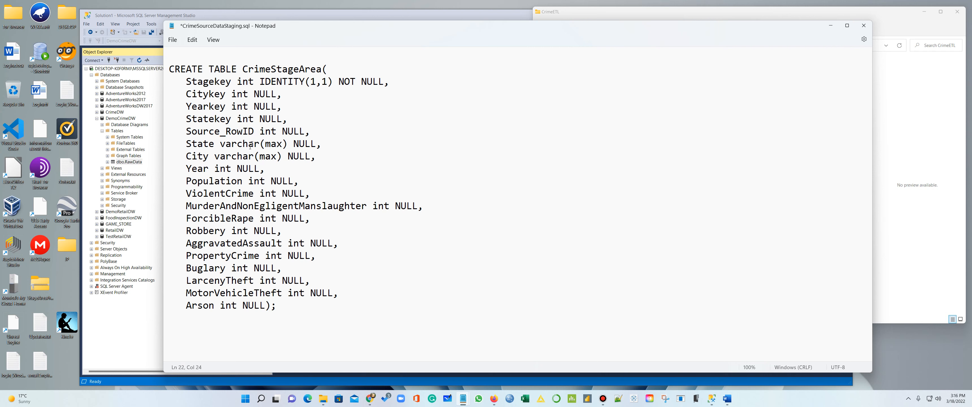
Change the State and City column types to nvarchar(max)
{"action": "left_click", "coordinate": [220, 143]}
{"action": "type", "text": "n"}
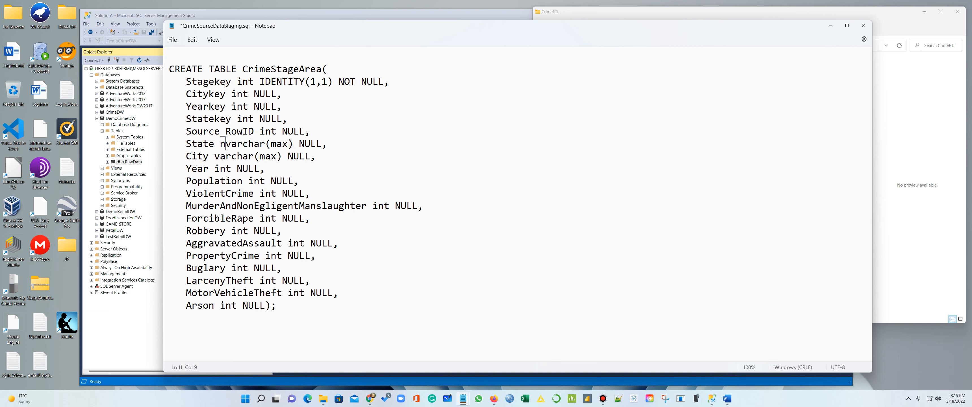
{"action": "key", "text": "Down"}
{"action": "type", "text": "n"}
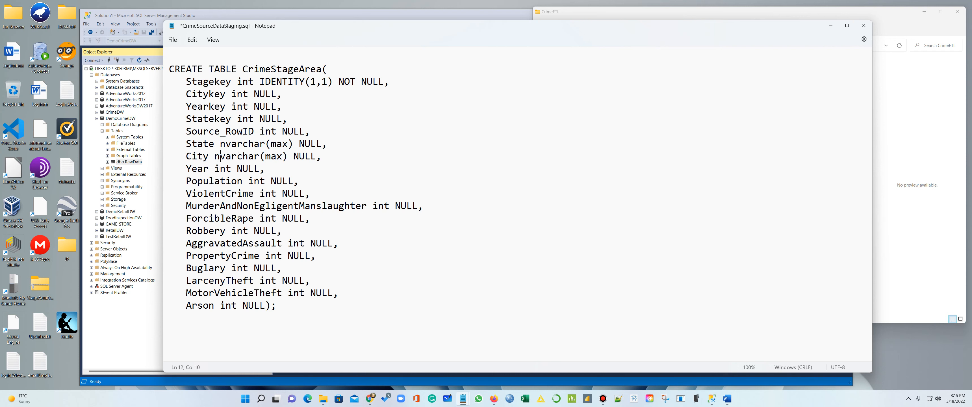
{"action": "key", "text": "End"}
{"action": "left_click_drag", "start_coordinate": [220, 144], "coordinate": [294, 143]}
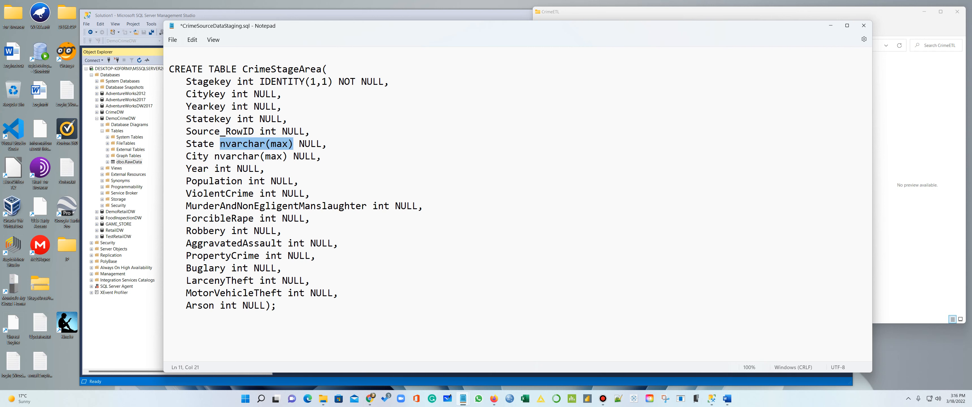
{"action": "left_click_drag", "start_coordinate": [214, 156], "coordinate": [285, 157]}
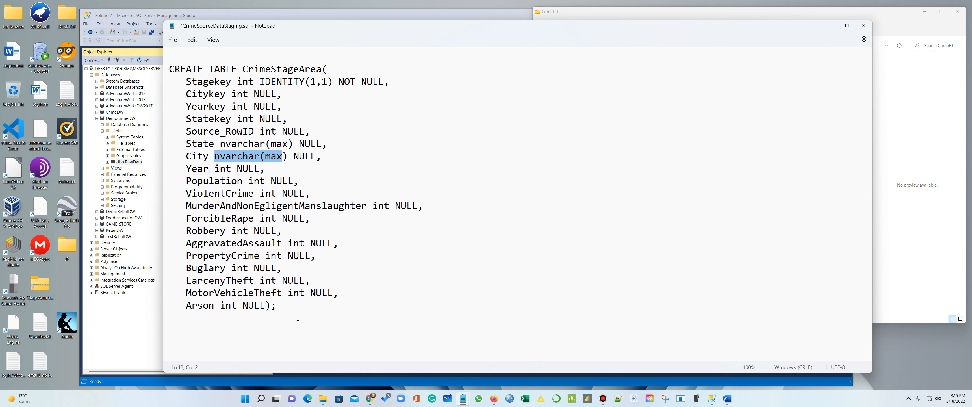
Select the entire CREATE TABLE statement for copying, then minimize Notepad
{"action": "left_click_drag", "start_coordinate": [339, 308], "coordinate": [186, 94]}
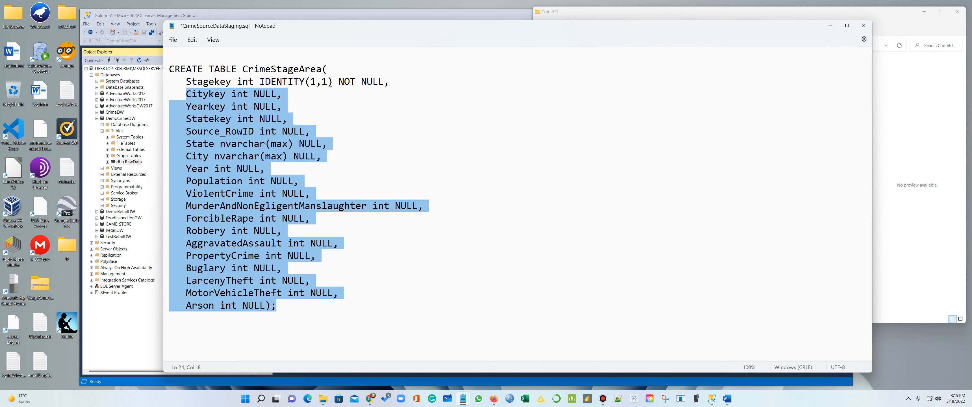
{"action": "left_click_drag", "start_coordinate": [332, 82], "coordinate": [350, 82]}
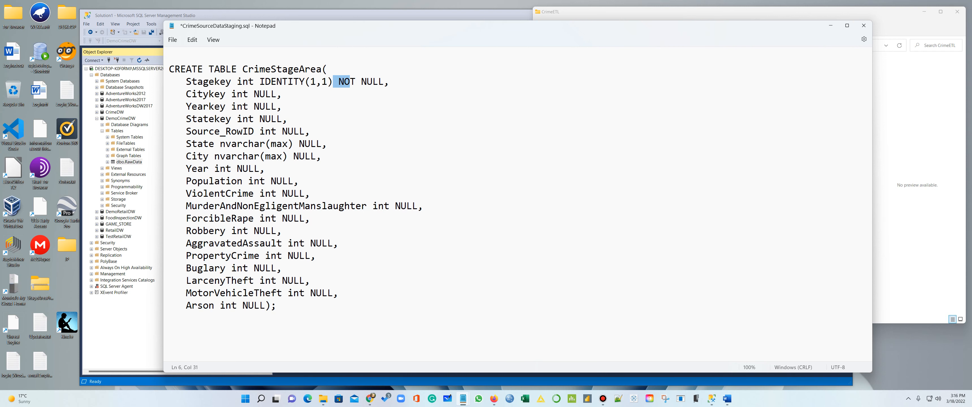
{"action": "left_click_drag", "start_coordinate": [312, 319], "coordinate": [145, 71]}
{"action": "key", "text": "ctrl+c"}
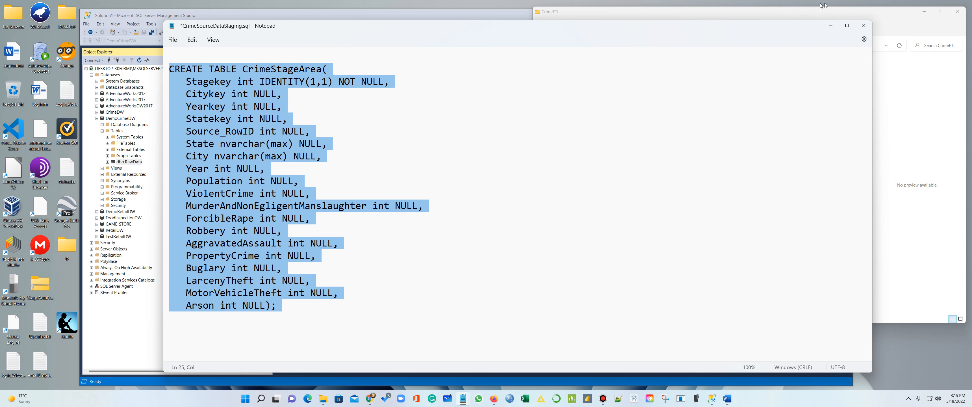
{"action": "left_click", "coordinate": [830, 25]}
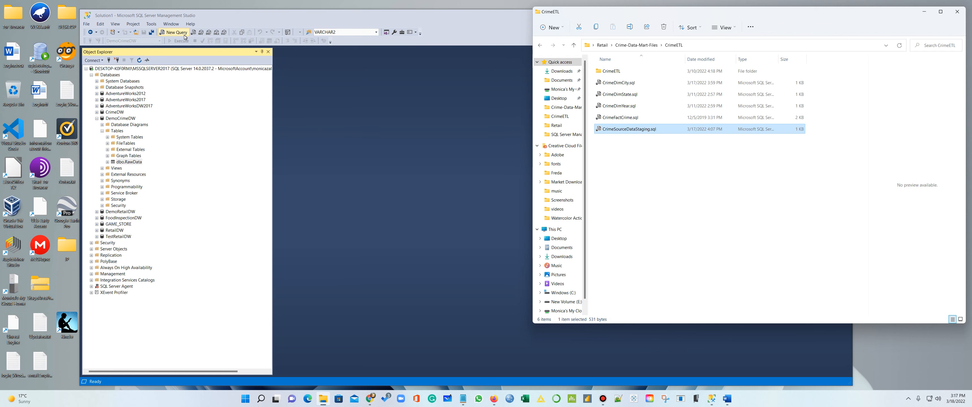
Paste the CrimeStageArea CREATE TABLE statement into a new query and execute it
{"action": "left_click", "coordinate": [173, 32]}
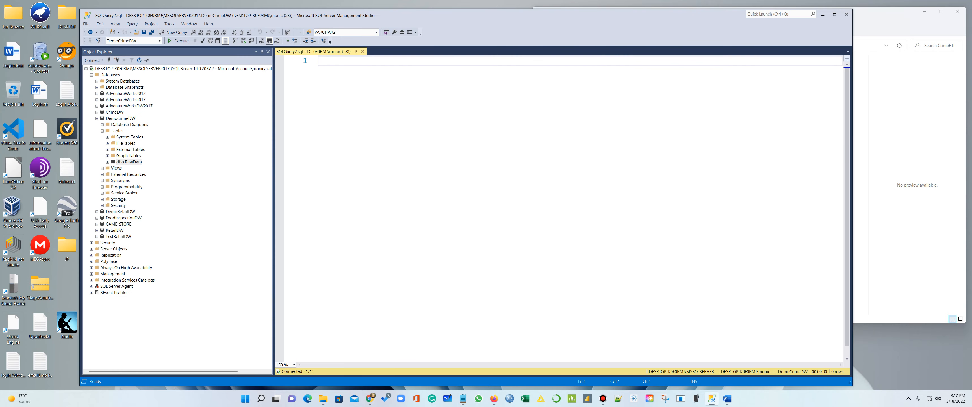
{"action": "key", "text": "ctrl+v"}
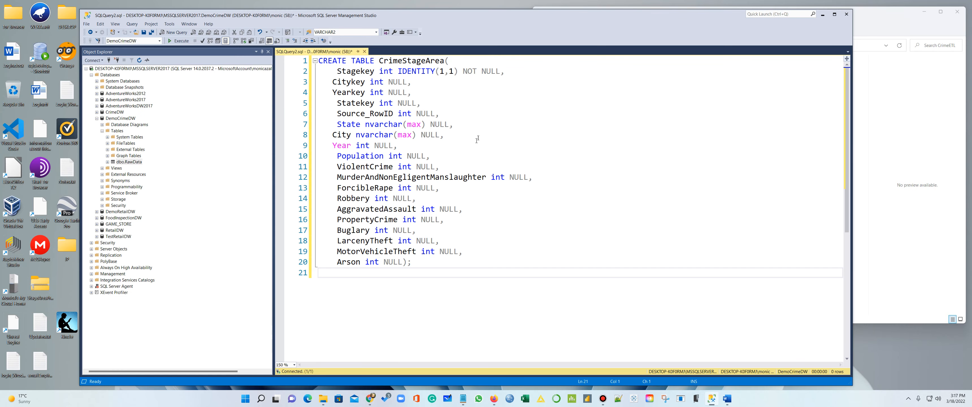
{"action": "left_click_drag", "start_coordinate": [441, 271], "coordinate": [276, 63]}
{"action": "left_click", "coordinate": [178, 41]}
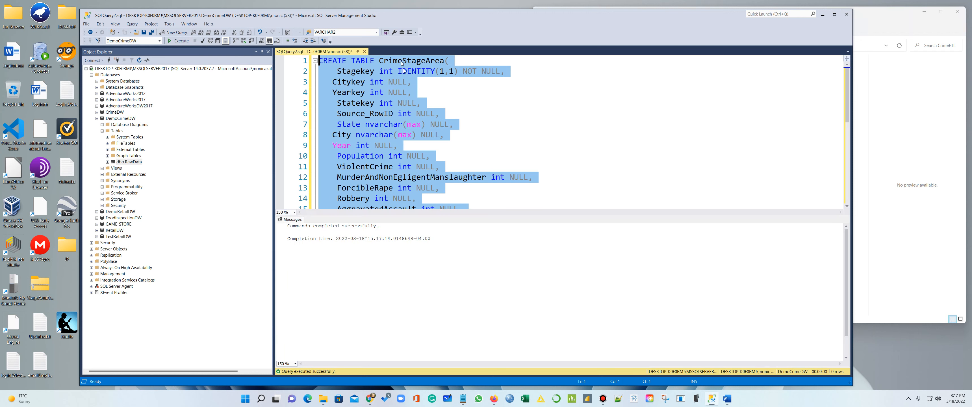
Save the query script as StageCrimeData while closing it
{"action": "left_click", "coordinate": [364, 51]}
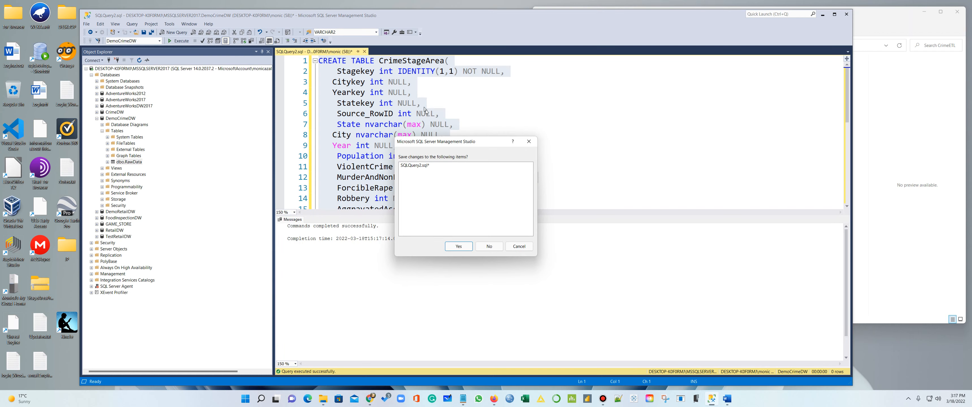
{"action": "left_click", "coordinate": [457, 246]}
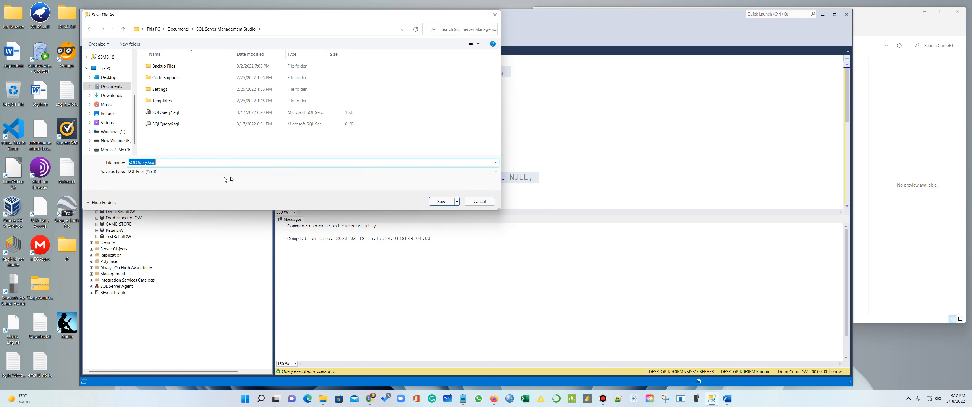
{"action": "type", "text": "StageCrimeData"}
{"action": "left_click", "coordinate": [446, 205]}
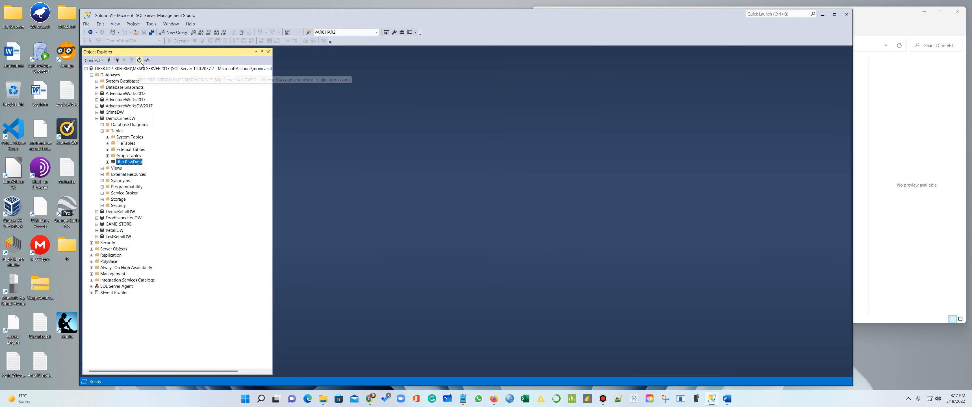
Expand DemoCrimeDW's Tables, preview dbo.CrimeStageArea's top 1000 rows, then close the query
{"action": "double_click", "coordinate": [120, 117]}
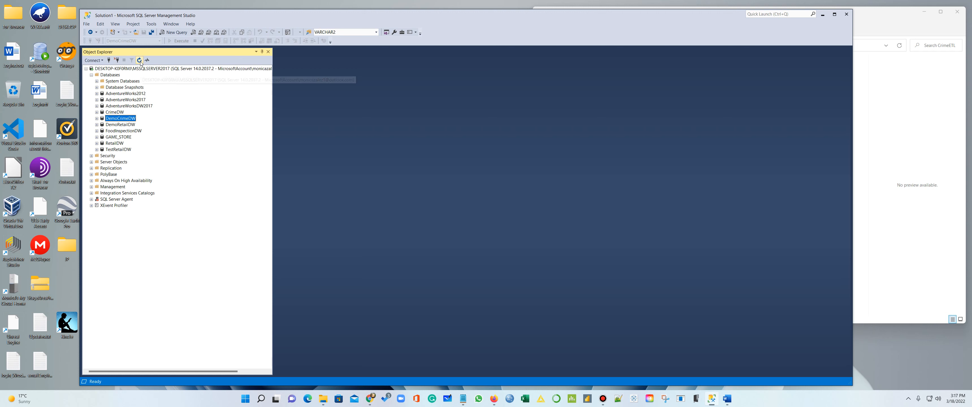
{"action": "left_click", "coordinate": [97, 118]}
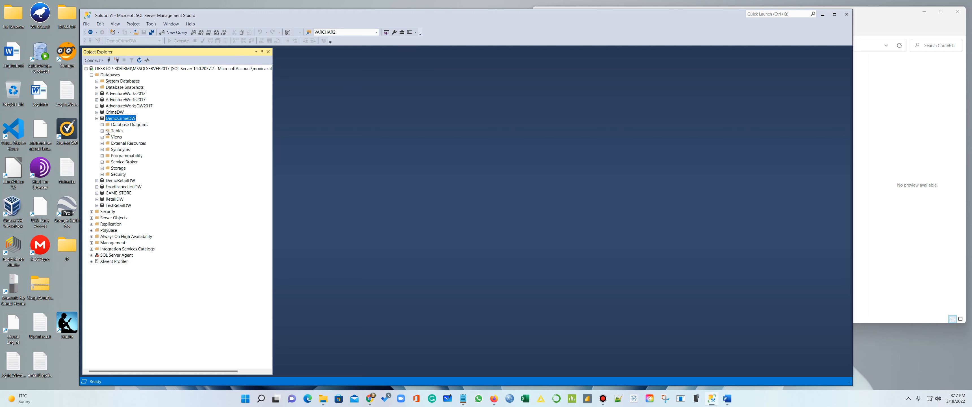
{"action": "left_click", "coordinate": [102, 130]}
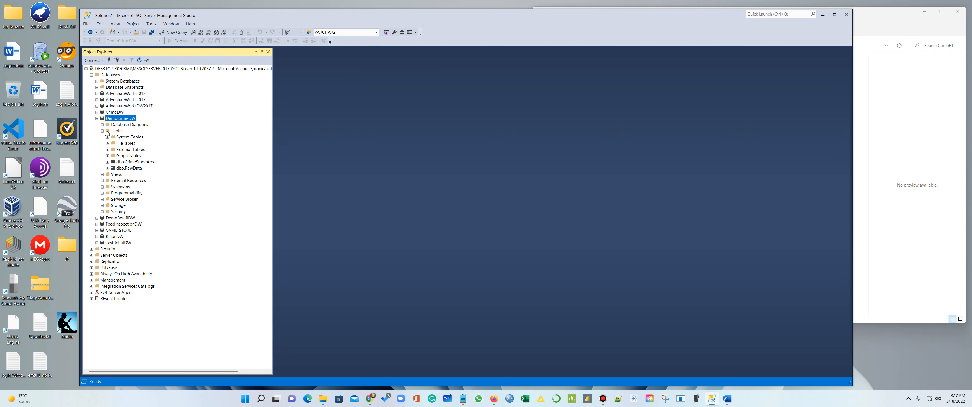
{"action": "right_click", "coordinate": [137, 162]}
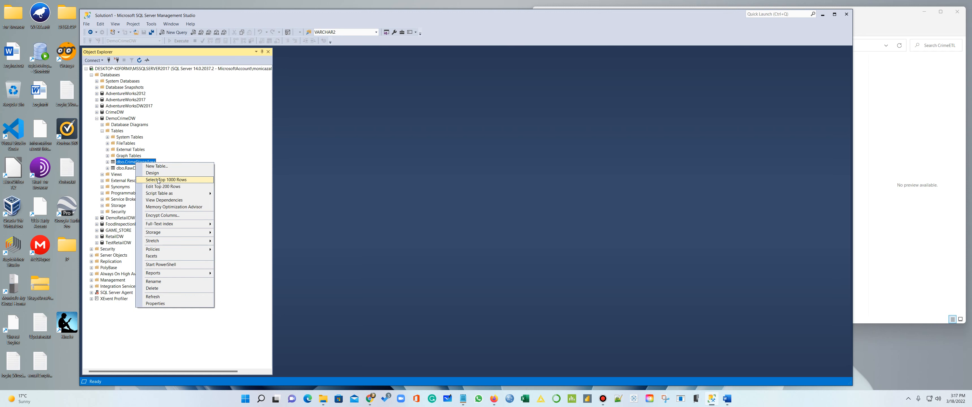
{"action": "left_click", "coordinate": [158, 179]}
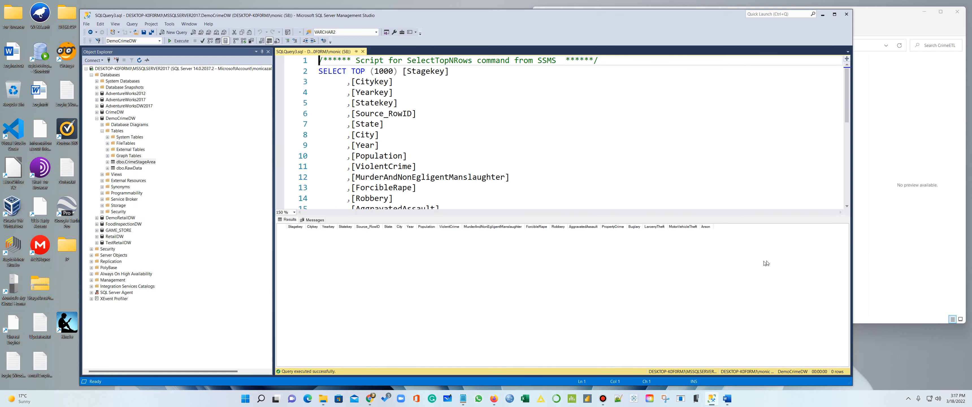
{"action": "left_click", "coordinate": [363, 52]}
{"action": "mouse_move", "coordinate": [464, 398]}
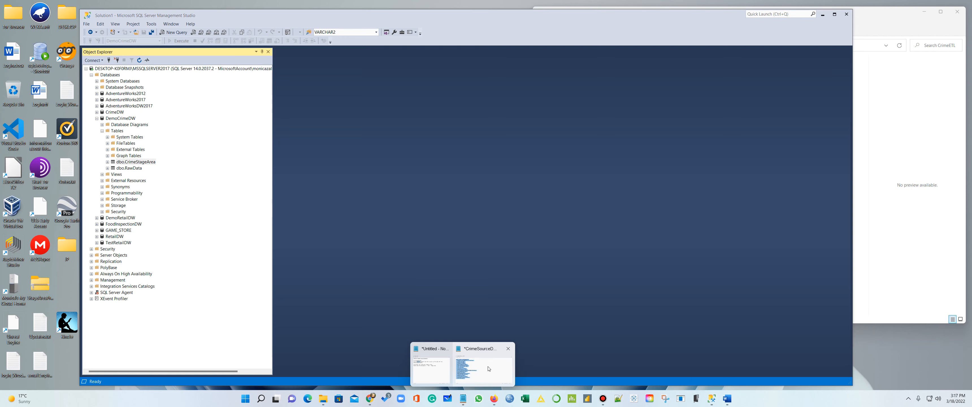
{"action": "left_click", "coordinate": [431, 369]}
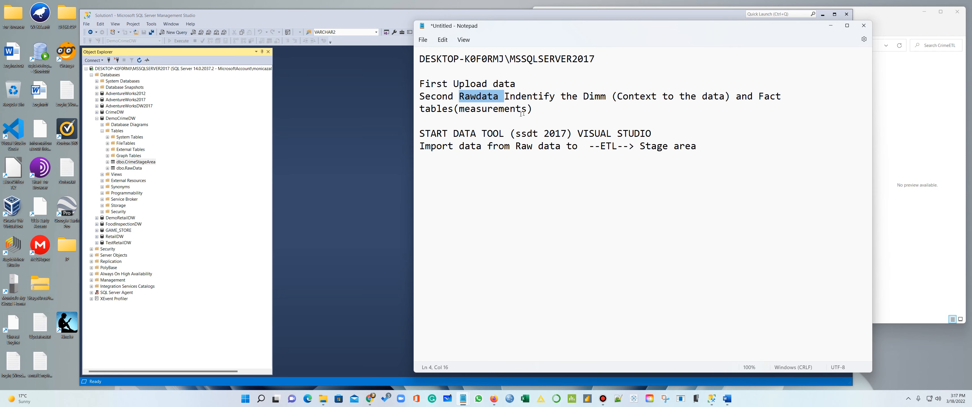
{"action": "left_click_drag", "start_coordinate": [532, 109], "coordinate": [419, 92]}
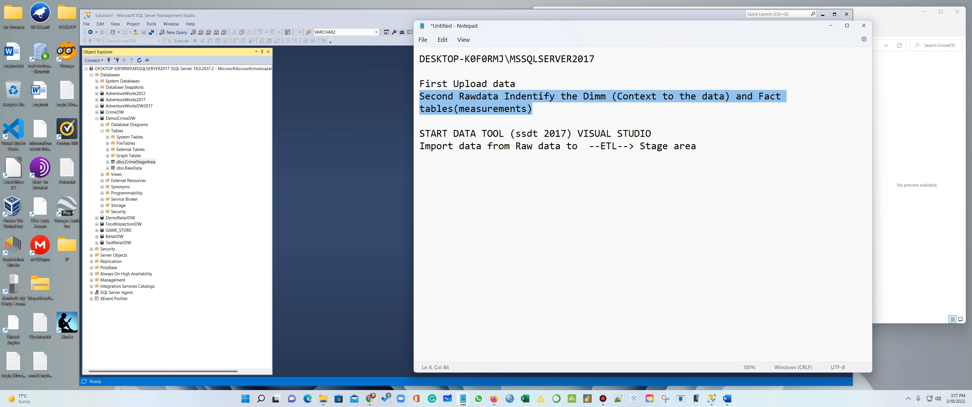
{"action": "left_click", "coordinate": [583, 97]}
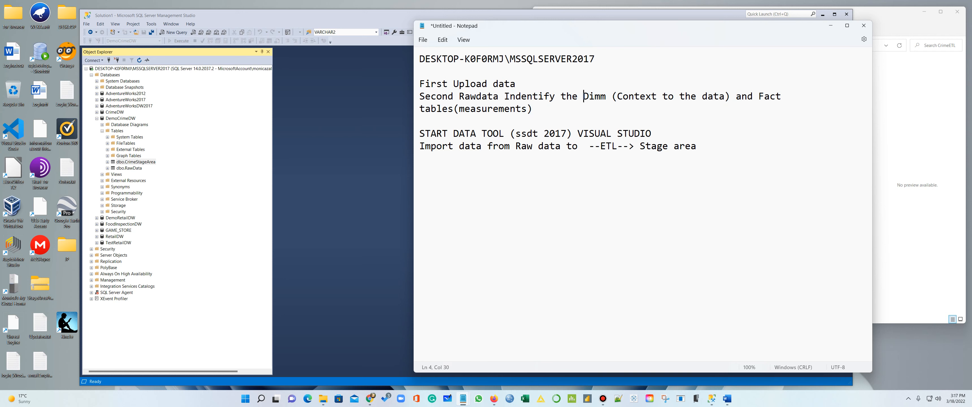
{"action": "left_click_drag", "start_coordinate": [584, 96], "coordinate": [781, 97]}
{"action": "left_click_drag", "start_coordinate": [527, 109], "coordinate": [461, 109]}
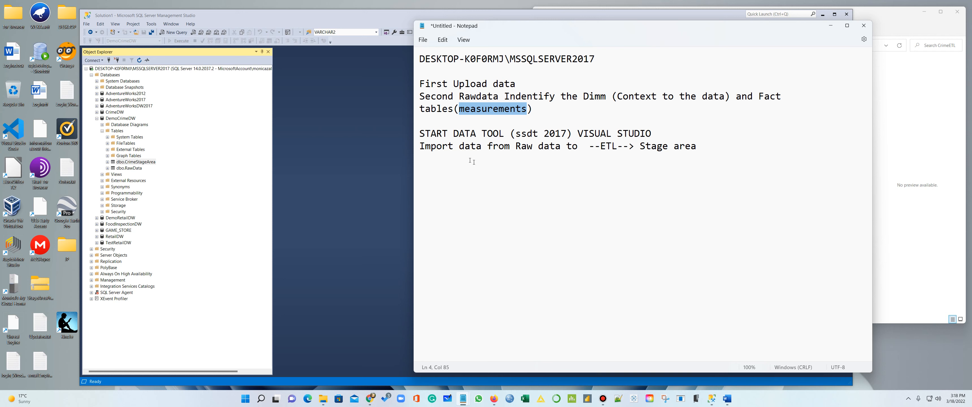
{"action": "left_click_drag", "start_coordinate": [419, 134], "coordinate": [652, 134]}
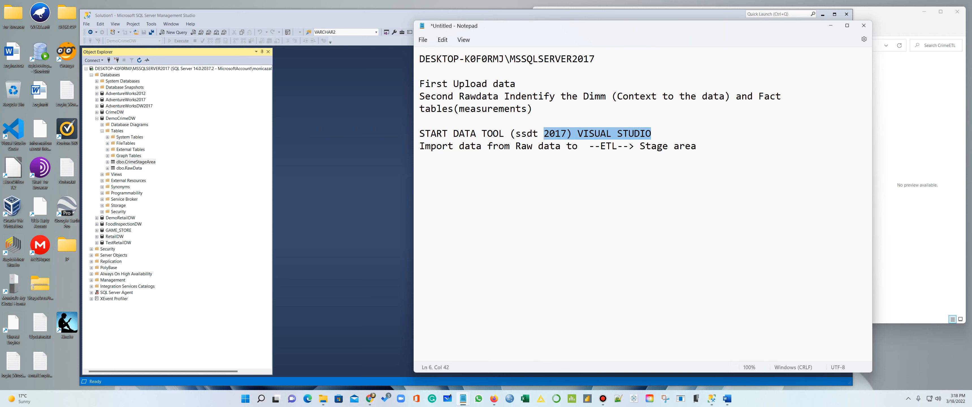
{"action": "left_click", "coordinate": [664, 189]}
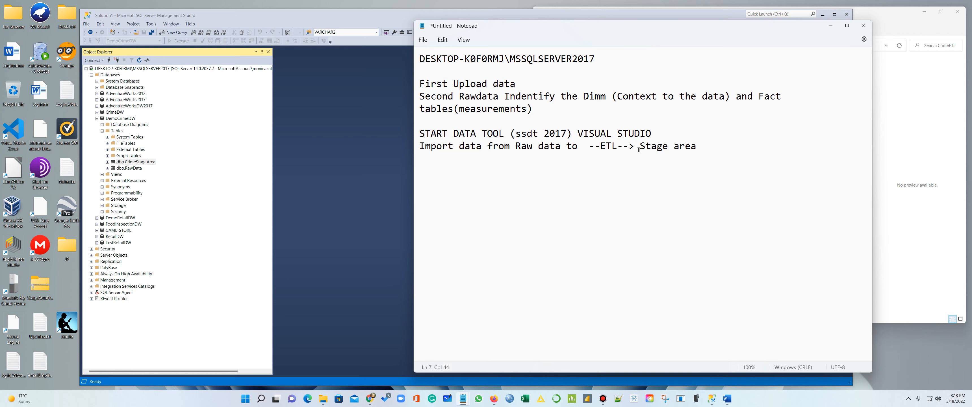
{"action": "left_click_drag", "start_coordinate": [561, 148], "coordinate": [515, 148]}
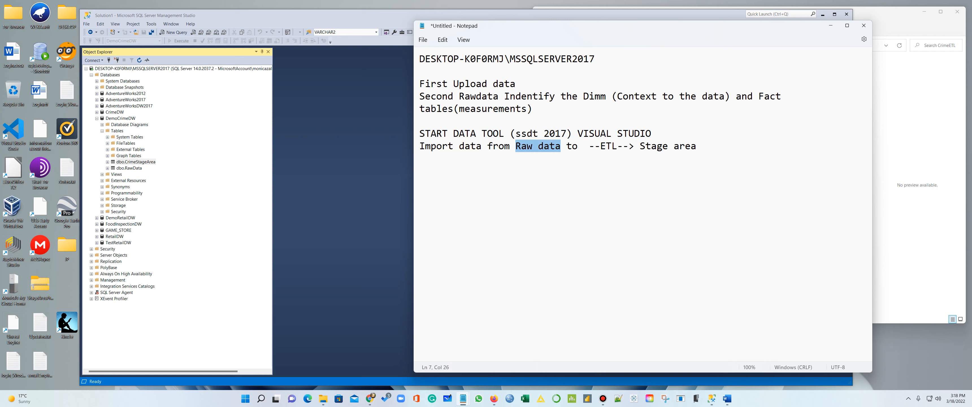
{"action": "left_click_drag", "start_coordinate": [640, 148], "coordinate": [696, 147]}
{"action": "left_click", "coordinate": [831, 26]}
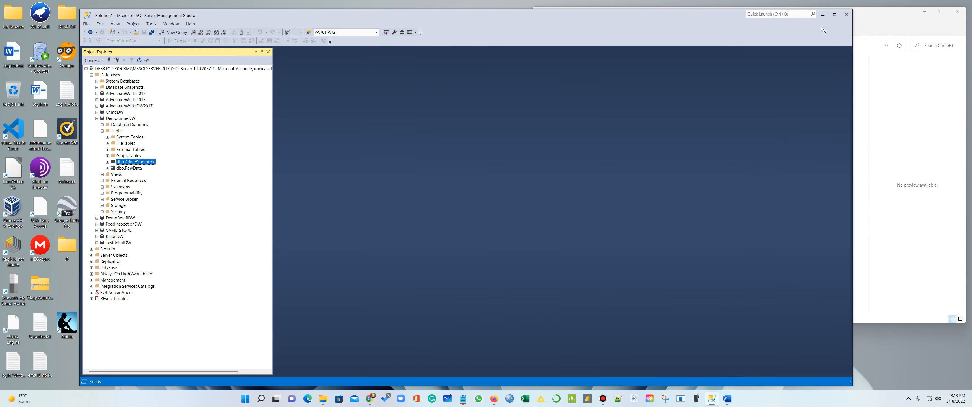
Minimize SSMS, launch Visual Studio 2017 (SSDT), and show the Windows (C:) drive in File Explorer
{"action": "left_click", "coordinate": [822, 15]}
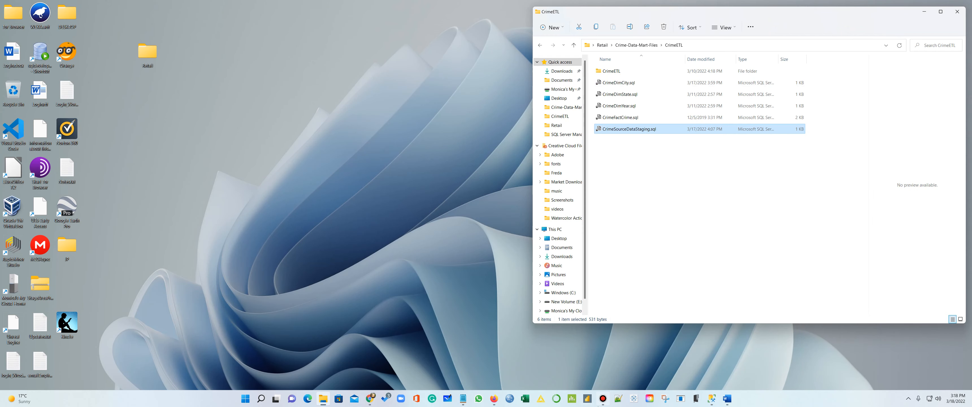
{"action": "left_click", "coordinate": [247, 400]}
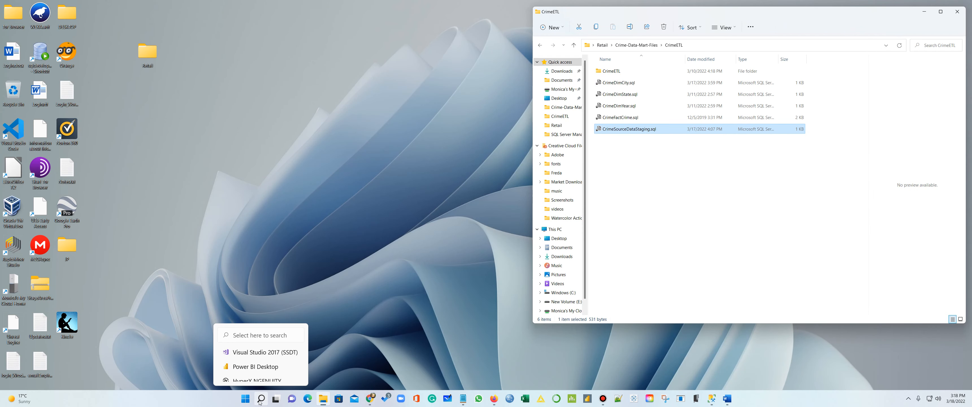
{"action": "left_click", "coordinate": [264, 352]}
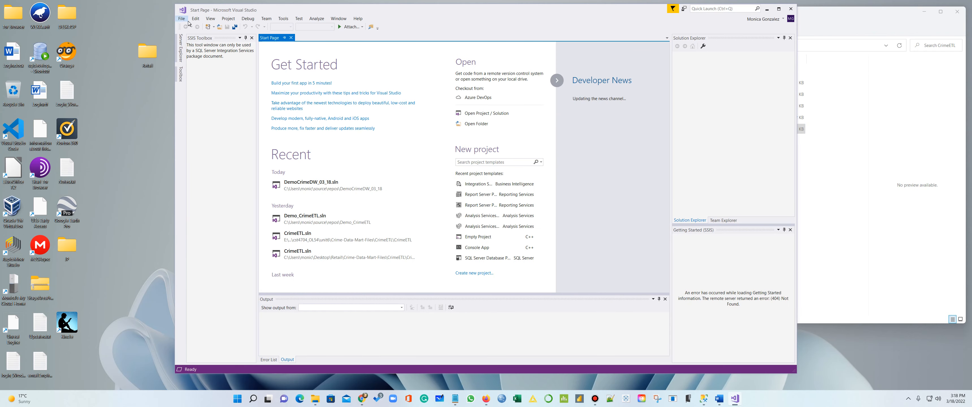
{"action": "left_click", "coordinate": [182, 18]}
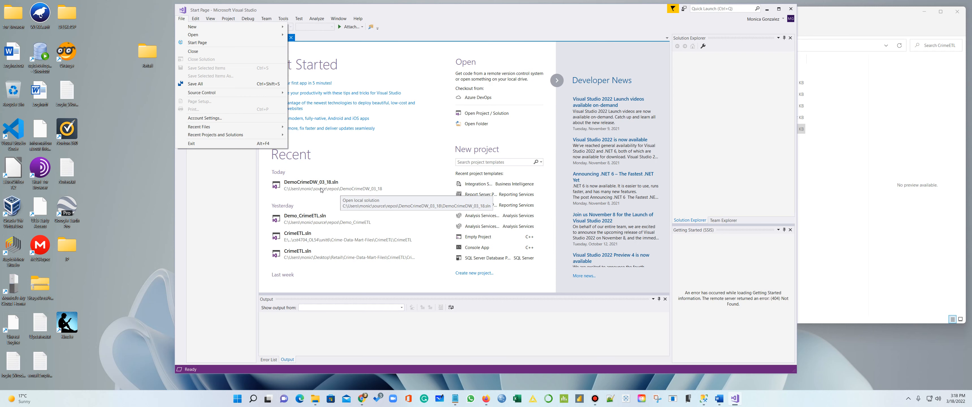
{"action": "left_click", "coordinate": [310, 400]}
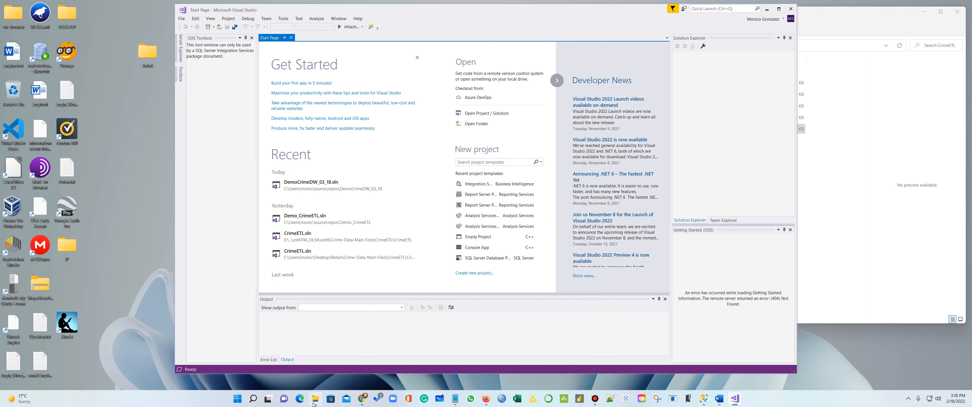
{"action": "left_click", "coordinate": [575, 293]}
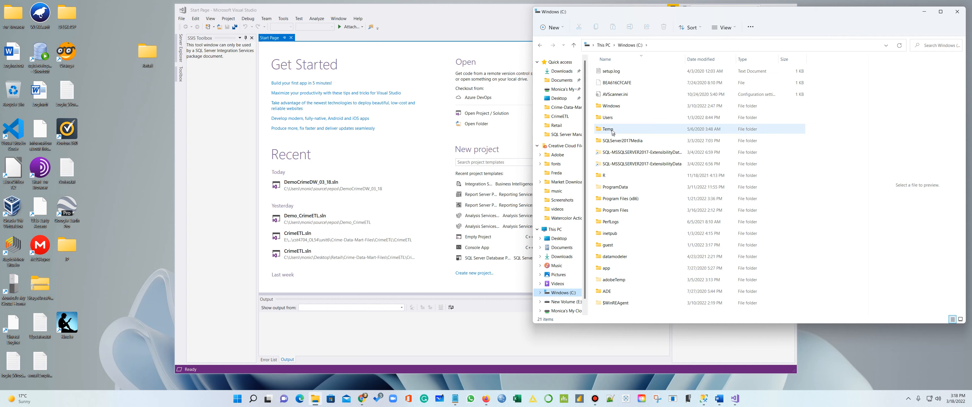
Browse File Explorer to the user's source\repos folder
{"action": "double_click", "coordinate": [615, 118]}
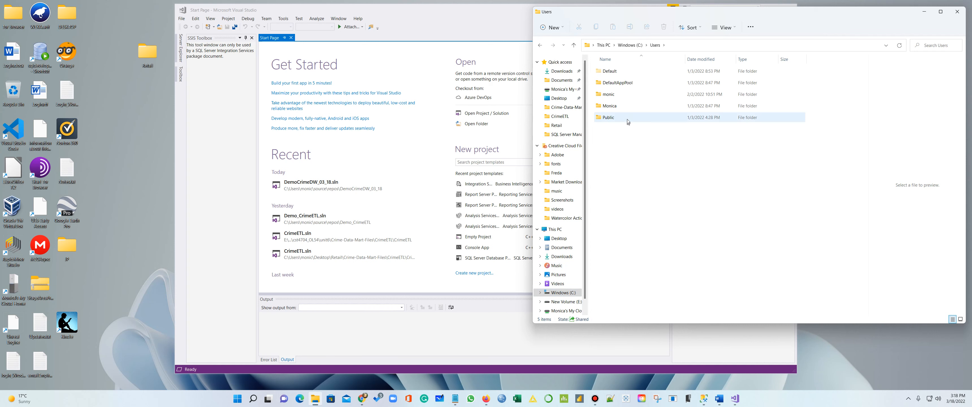
{"action": "double_click", "coordinate": [620, 95]}
{"action": "scroll", "coordinate": [621, 238], "scroll_direction": "down", "scroll_amount": 6}
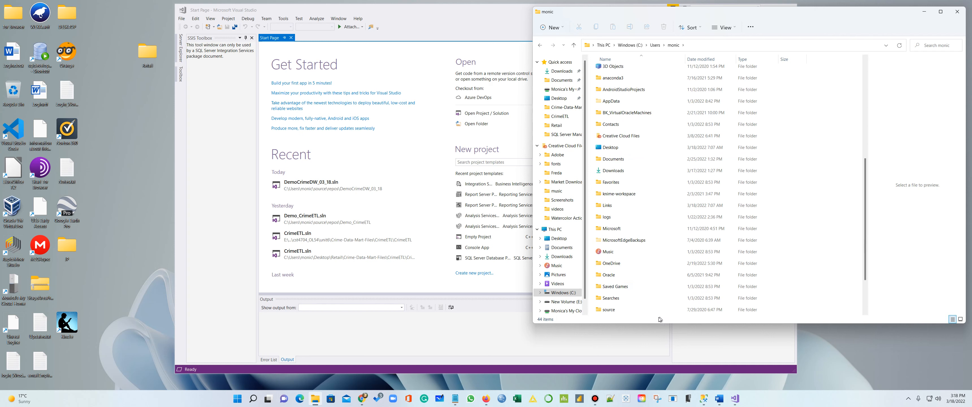
{"action": "double_click", "coordinate": [617, 310]}
{"action": "double_click", "coordinate": [612, 72]}
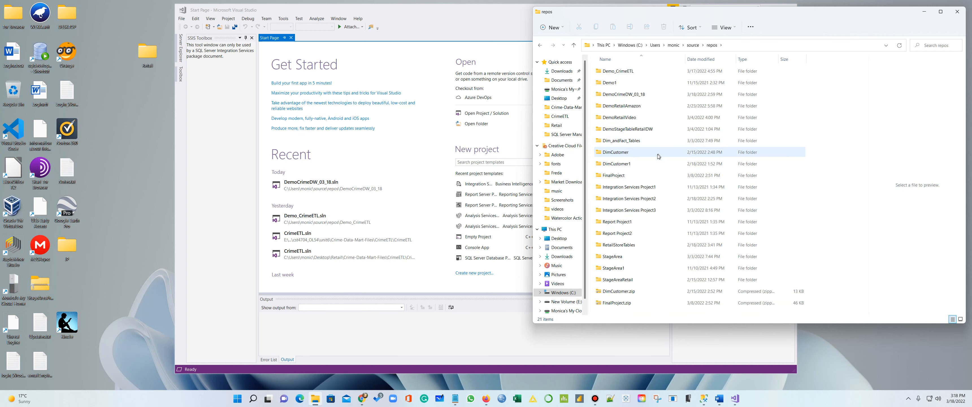
Delete the DemoCrimeDW_03_18 folder, keep Demo_CrimeETL, and return to Visual Studio
{"action": "left_click", "coordinate": [618, 95]}
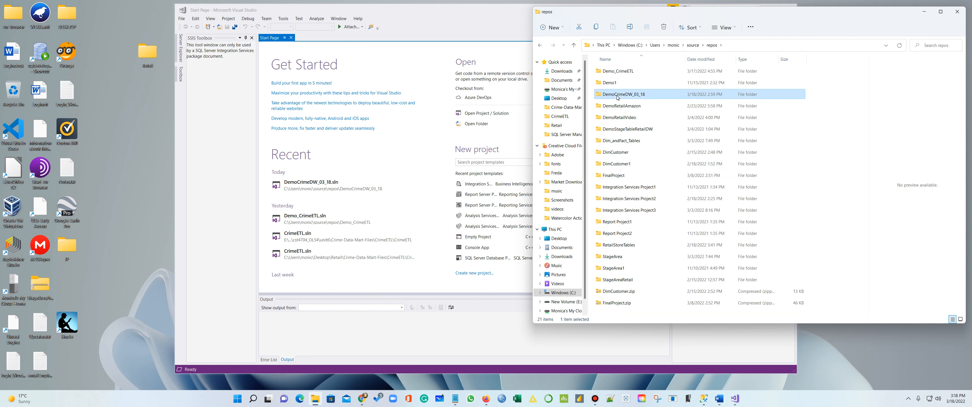
{"action": "right_click", "coordinate": [618, 98]}
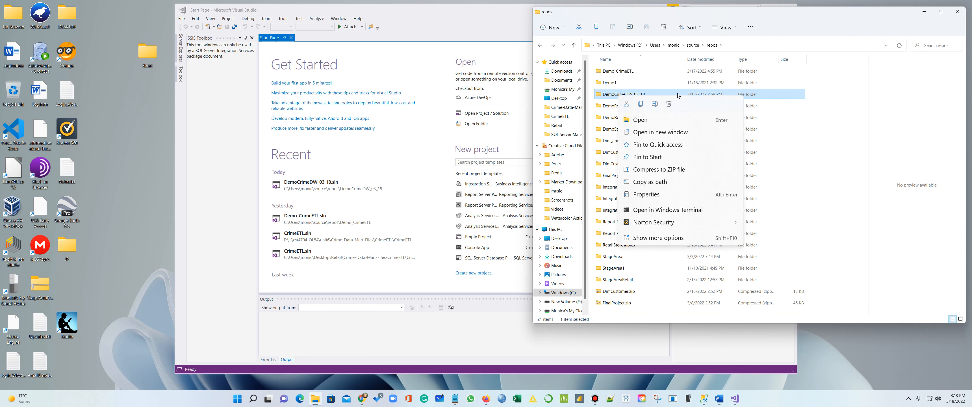
{"action": "left_click", "coordinate": [669, 105]}
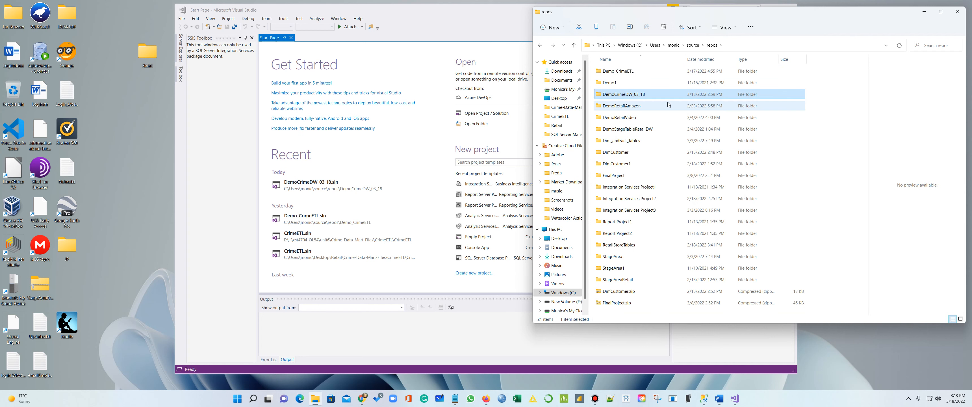
{"action": "left_click", "coordinate": [612, 71]}
{"action": "right_click", "coordinate": [612, 72]}
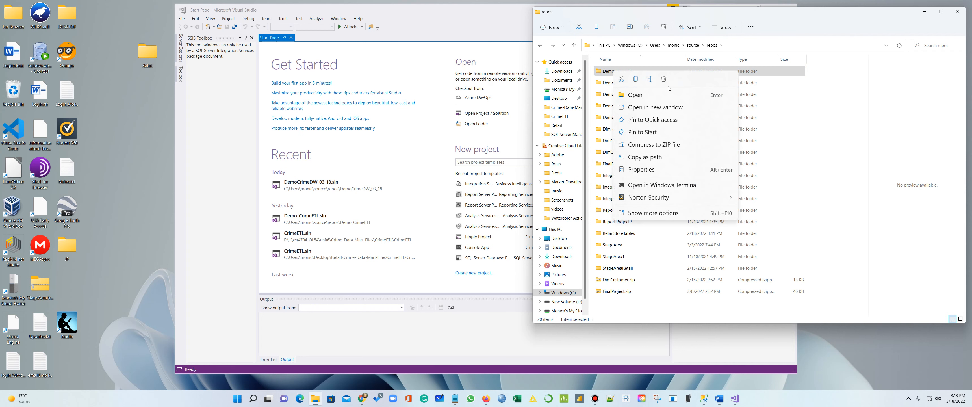
{"action": "left_click", "coordinate": [632, 318]}
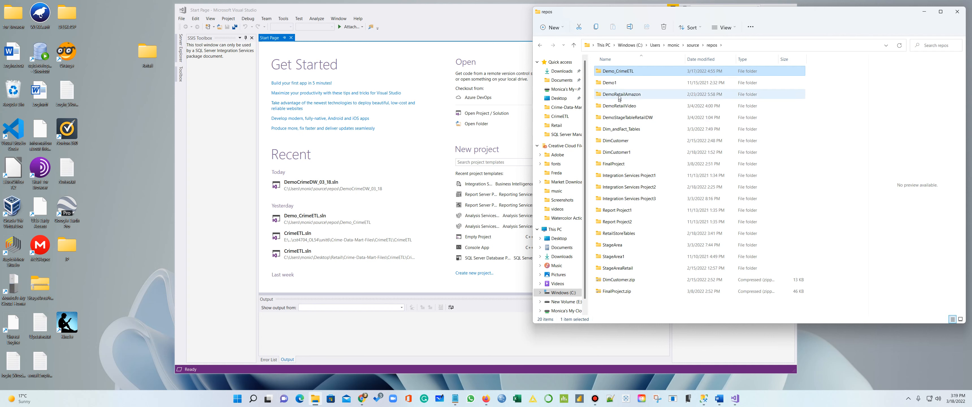
{"action": "left_click", "coordinate": [448, 338]}
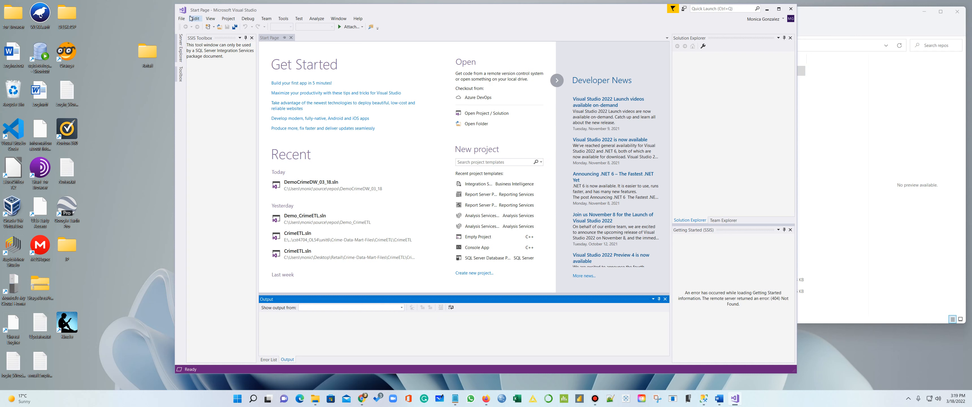
Create a new Integration Services Project named CrimeData_Demo_03_18
{"action": "left_click", "coordinate": [181, 19]}
{"action": "mouse_move", "coordinate": [234, 26]}
{"action": "left_click", "coordinate": [307, 28]}
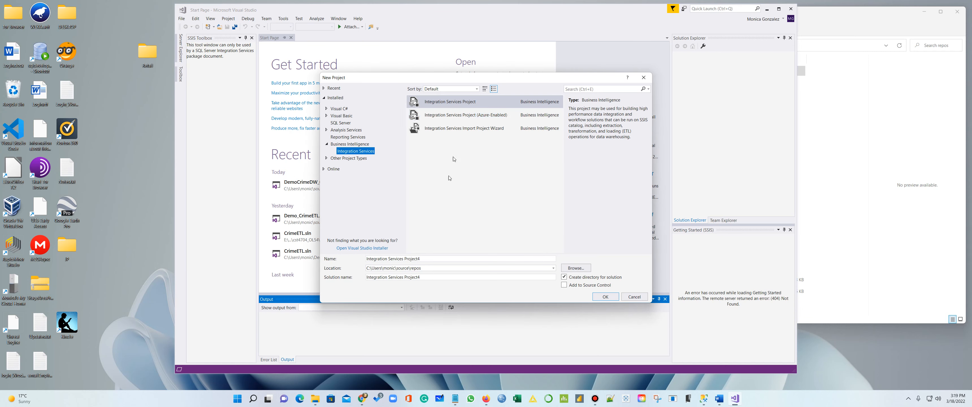
{"action": "left_click_drag", "start_coordinate": [429, 258], "coordinate": [350, 257]}
{"action": "type", "text": "C"}
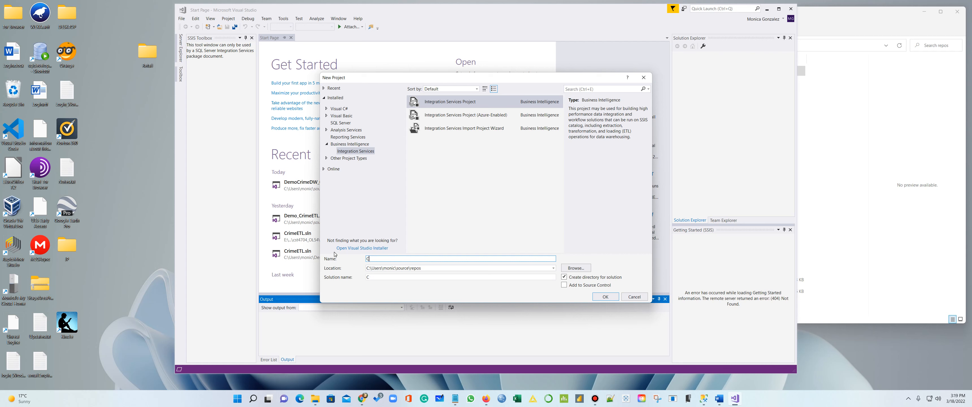
{"action": "type", "text": "rim"}
{"action": "type", "text": "eData_Demo_03_18"}
{"action": "left_click", "coordinate": [608, 297]}
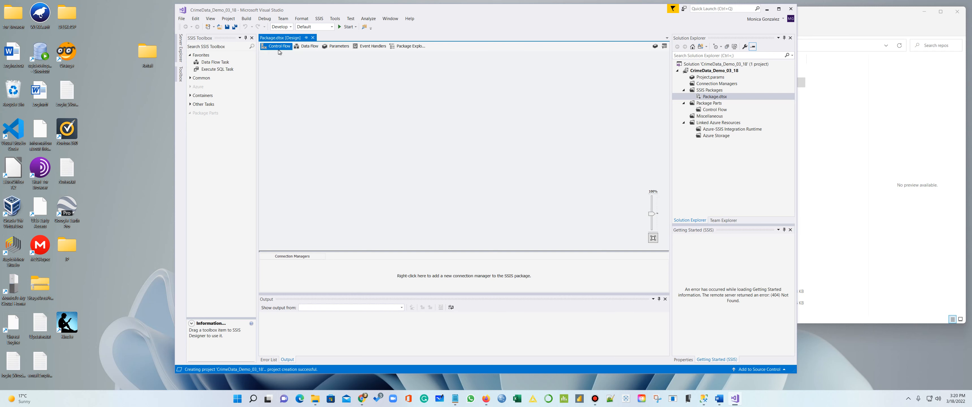
{"action": "left_click", "coordinate": [300, 46]}
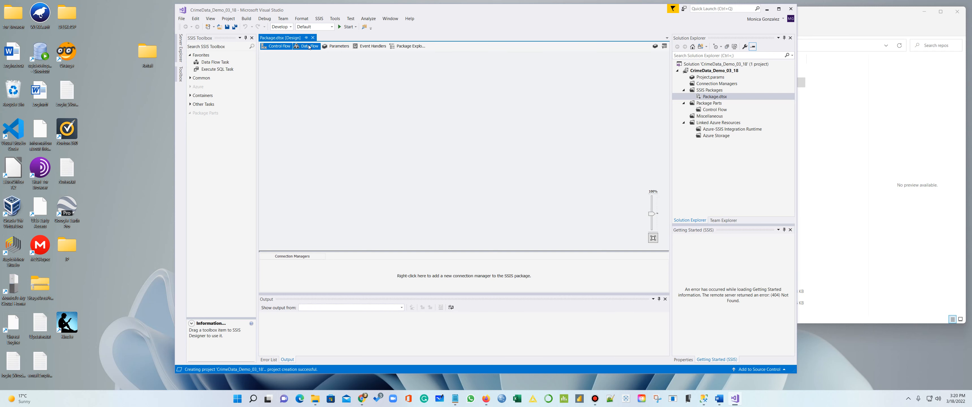
{"action": "left_click", "coordinate": [344, 46]}
{"action": "left_click", "coordinate": [371, 46]}
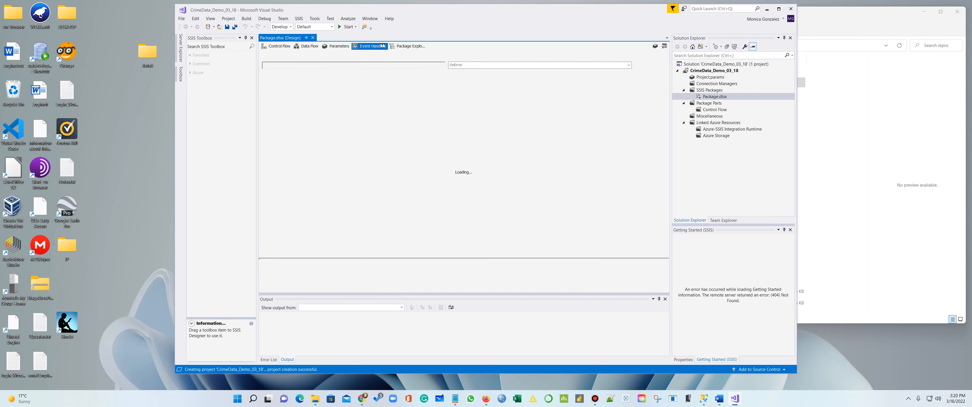
{"action": "left_click", "coordinate": [406, 46]}
{"action": "left_click", "coordinate": [291, 48]}
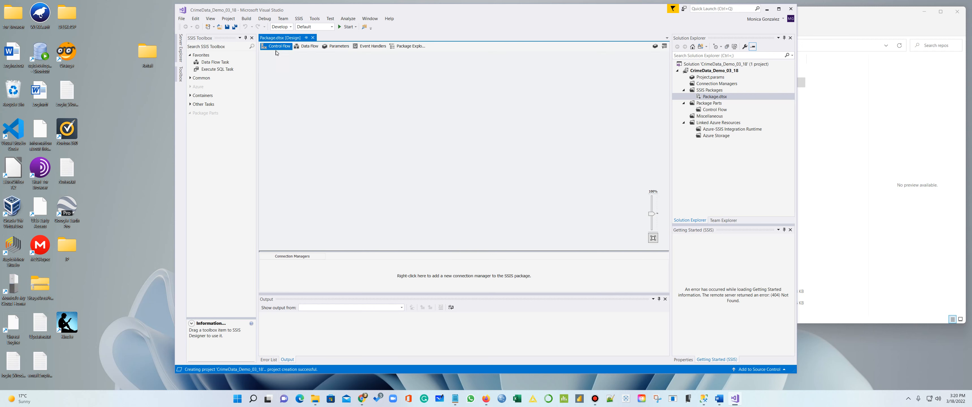
{"action": "left_click", "coordinate": [708, 103]}
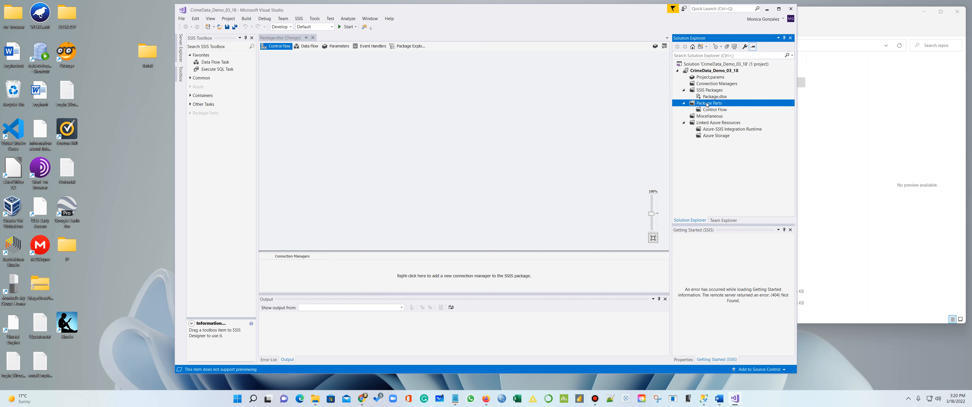
Place a Data Flow Task on the Control Flow and name it Upload Stage
{"action": "left_click", "coordinate": [381, 90]}
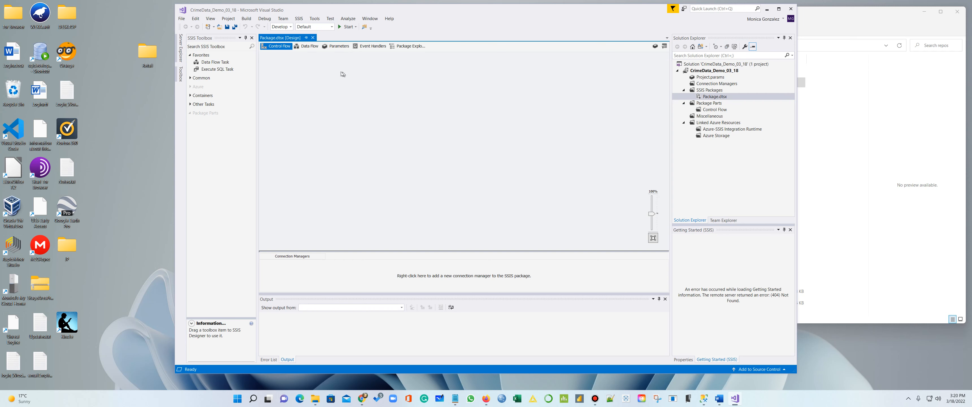
{"action": "left_click_drag", "start_coordinate": [218, 63], "coordinate": [325, 82]}
{"action": "left_click", "coordinate": [351, 91]}
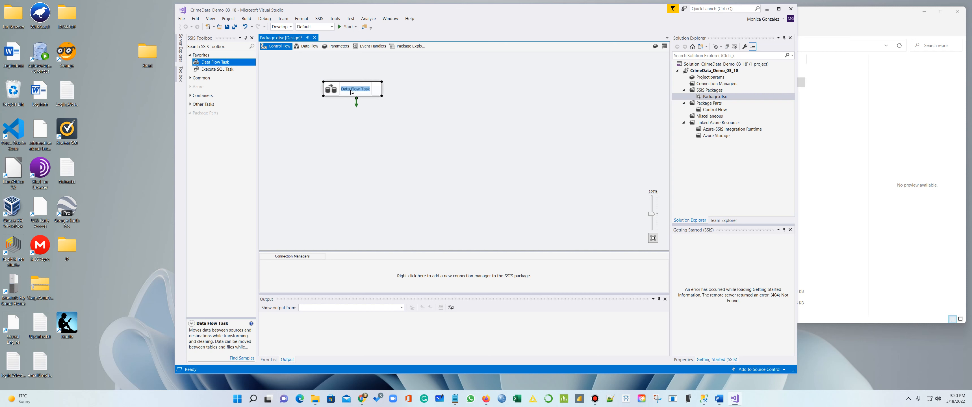
{"action": "type", "text": "Ra"}
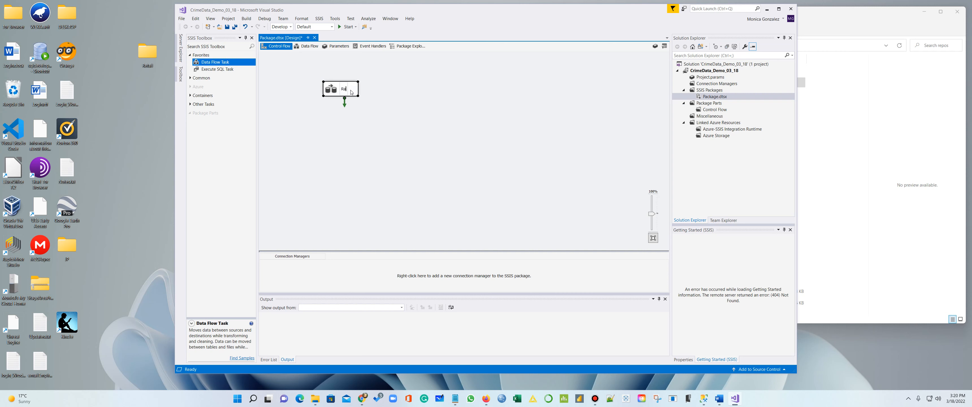
{"action": "type", "text": "wData"}
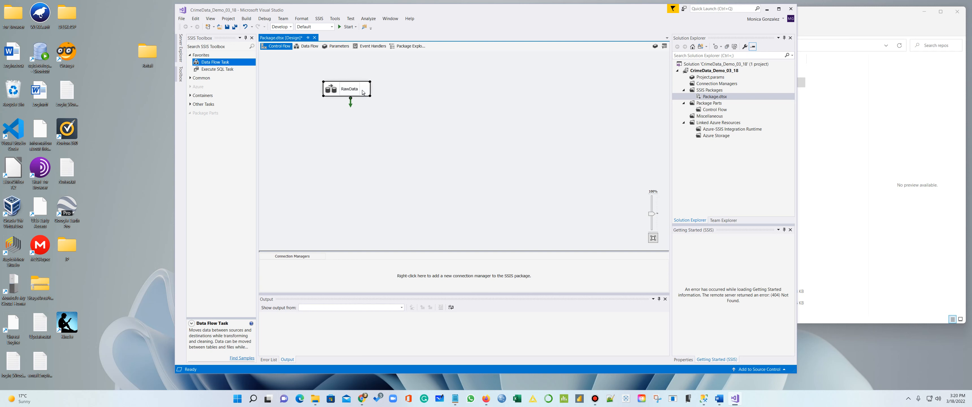
{"action": "key", "text": "BackSpace"}
{"action": "key", "text": "BackSpace"}
{"action": "key", "text": "BackSpace"}
{"action": "key", "text": "BackSpace"}
{"action": "key", "text": "BackSpace"}
{"action": "key", "text": "BackSpace"}
{"action": "key", "text": "BackSpace"}
{"action": "type", "text": "Uolpoa"}
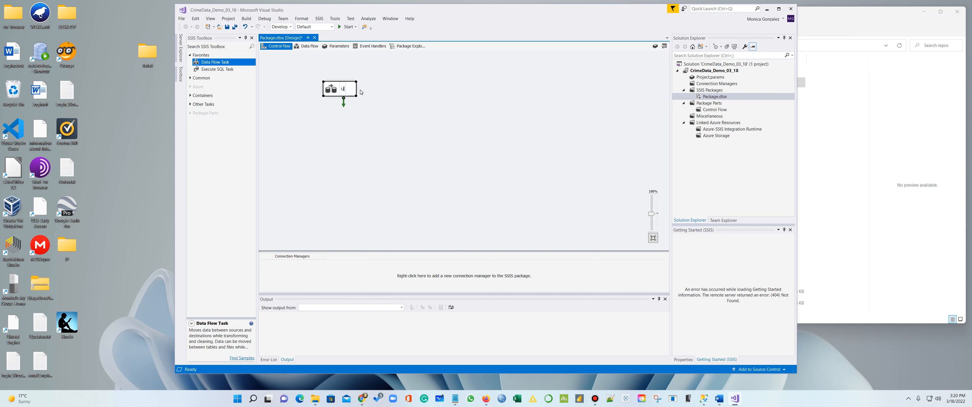
{"action": "type", "text": "d Stage"}
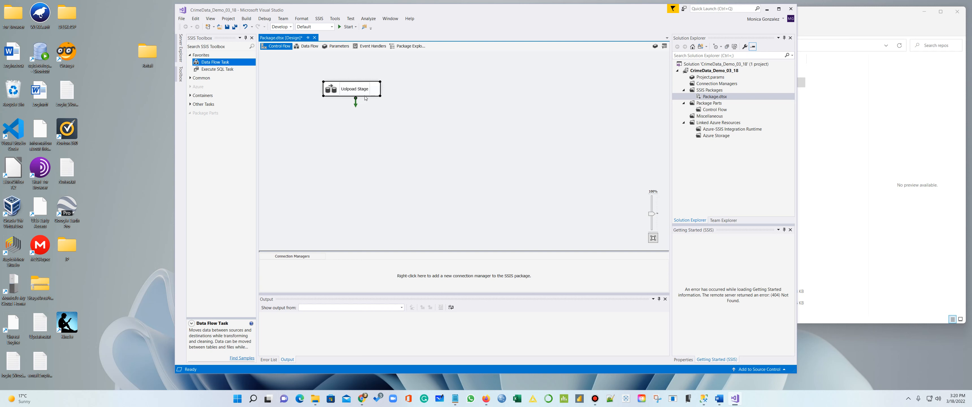
{"action": "key", "text": "BackSpace"}
{"action": "key", "text": "BackSpace"}
{"action": "key", "text": "BackSpace"}
{"action": "key", "text": "BackSpace"}
{"action": "key", "text": "BackSpace"}
{"action": "key", "text": "BackSpace"}
{"action": "type", "text": "pload"}
Add a source in Upload Stage's data flow with a new SQL Server Native Client 11.0 connection
{"action": "double_click", "coordinate": [375, 90]}
{"action": "left_click_drag", "start_coordinate": [211, 69], "coordinate": [335, 91]}
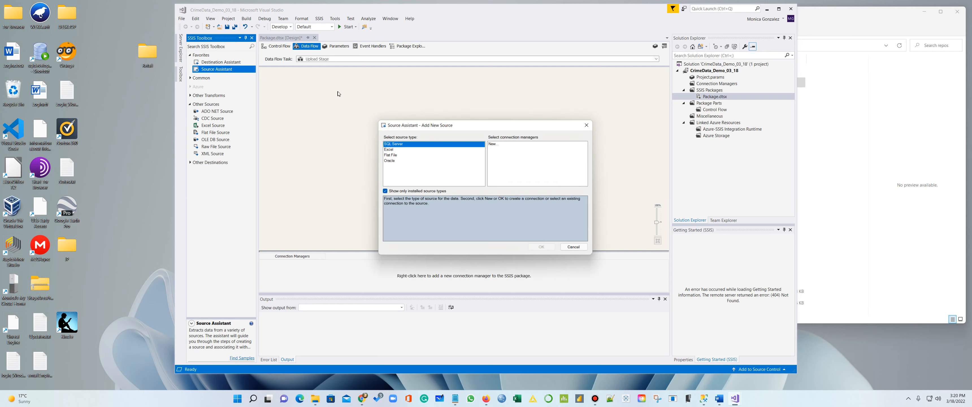
{"action": "left_click", "coordinate": [502, 146]}
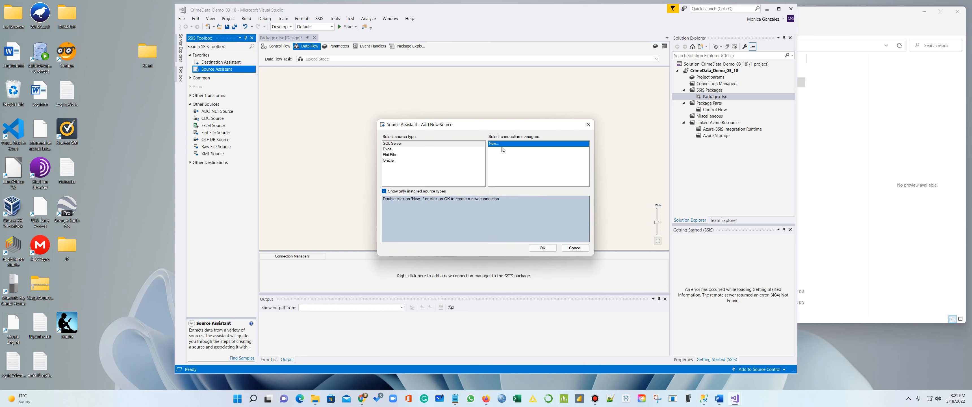
{"action": "left_click", "coordinate": [542, 248]}
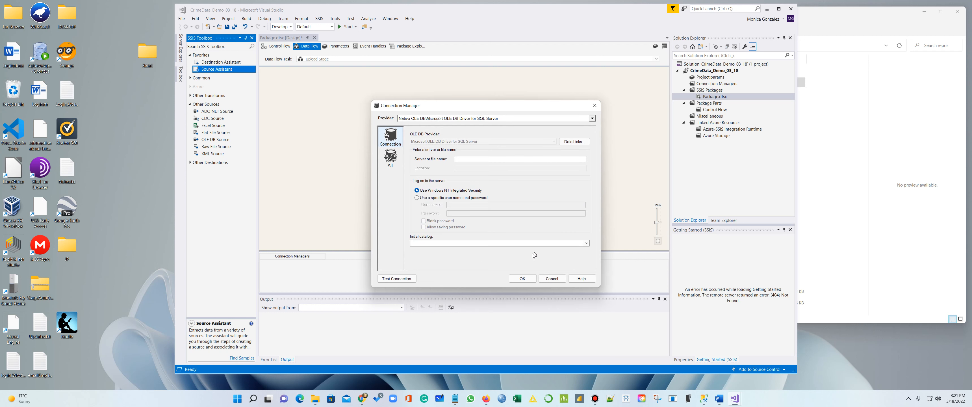
{"action": "left_click", "coordinate": [499, 119]}
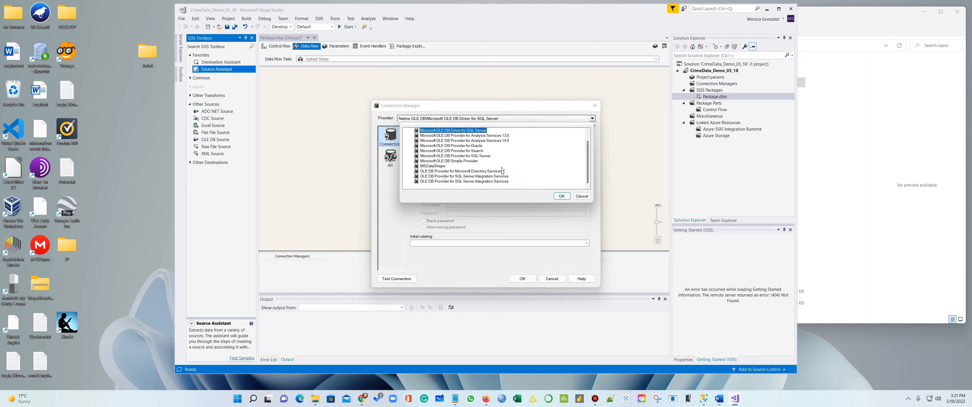
{"action": "left_click", "coordinate": [444, 186]}
{"action": "left_click", "coordinate": [560, 196]}
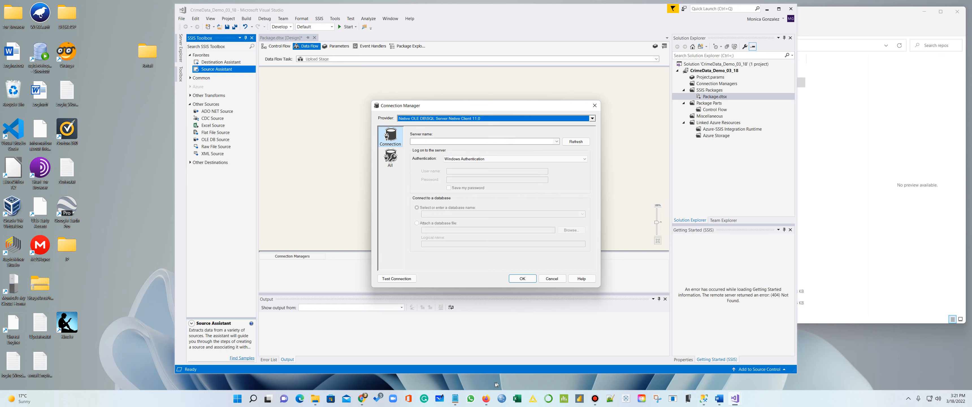
Copy the server instance name from the notes, paste it, and select the DemoCrimeDW database
{"action": "left_click", "coordinate": [455, 398]}
{"action": "left_click", "coordinate": [434, 369]}
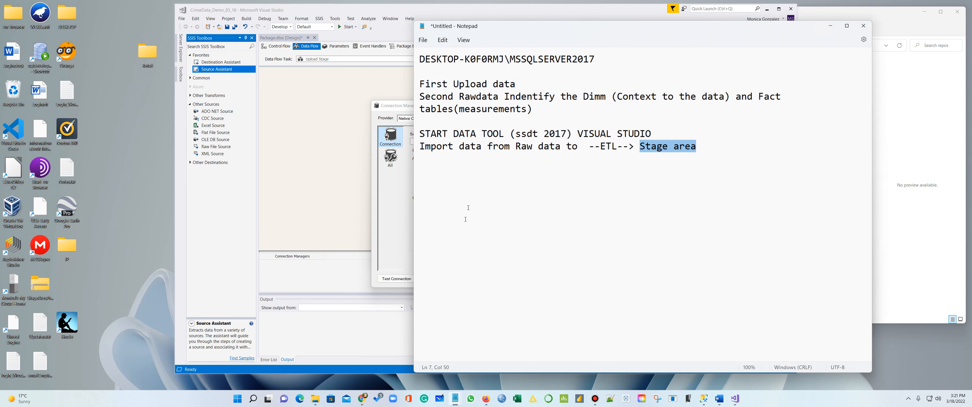
{"action": "left_click_drag", "start_coordinate": [595, 59], "coordinate": [407, 58]}
{"action": "key", "text": "ctrl+c"}
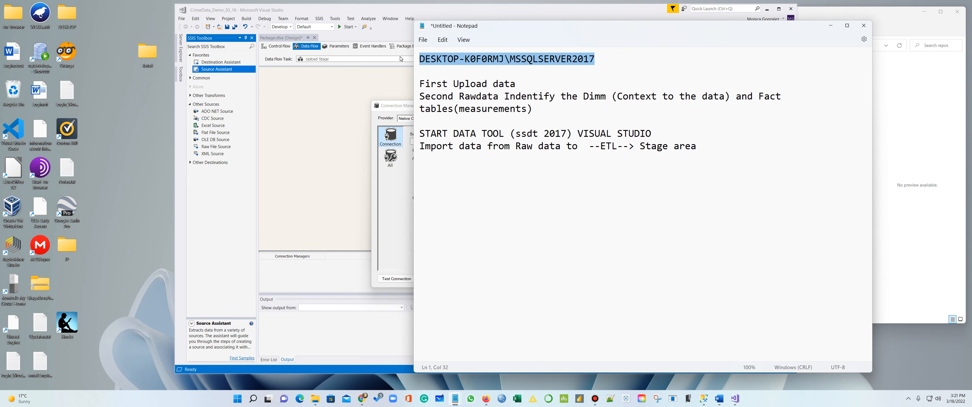
{"action": "left_click", "coordinate": [346, 108]}
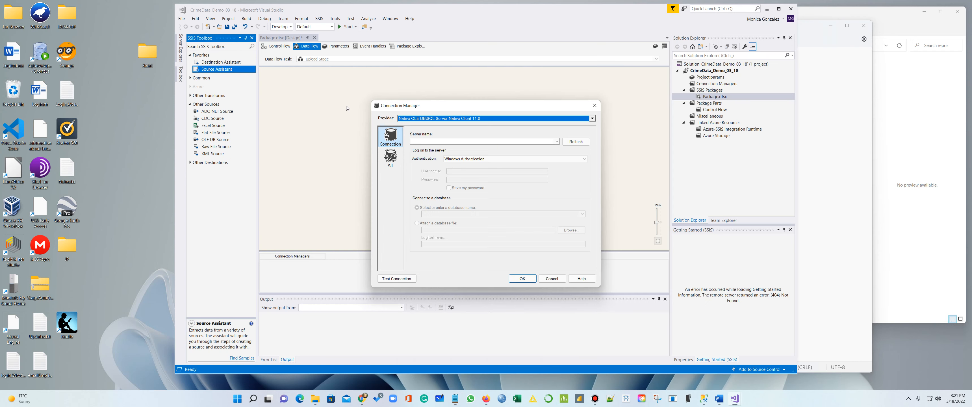
{"action": "left_click", "coordinate": [449, 140]}
{"action": "key", "text": "ctrl+v"}
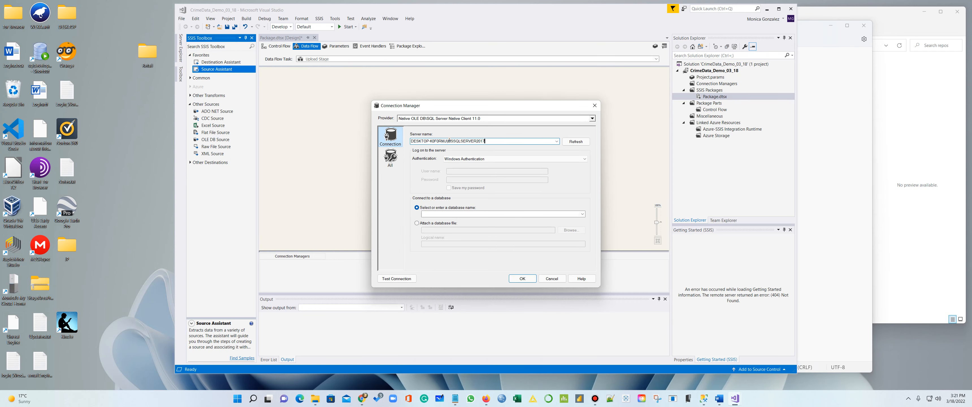
{"action": "left_click", "coordinate": [583, 215]}
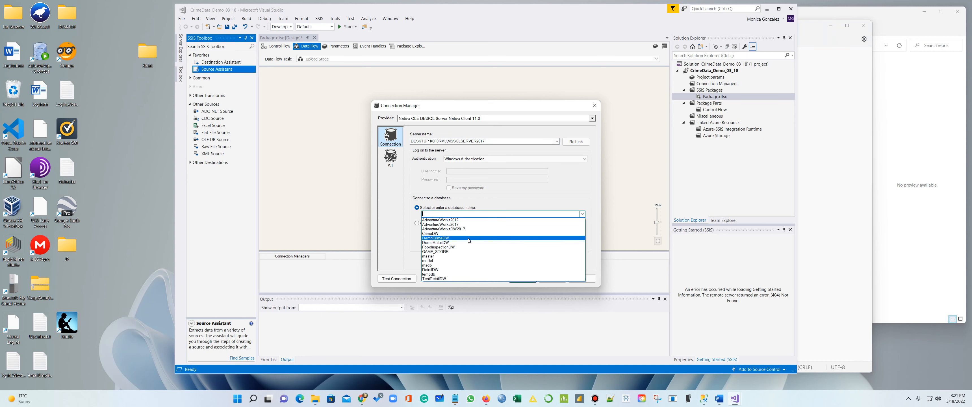
{"action": "left_click", "coordinate": [469, 238]}
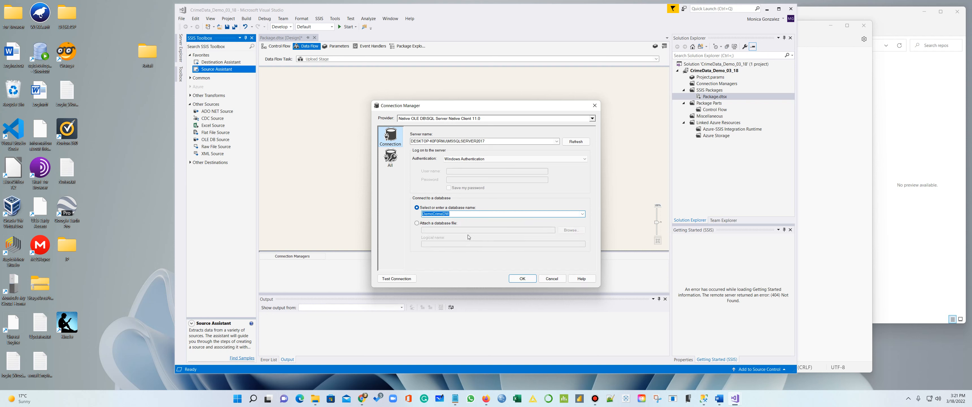
{"action": "left_click", "coordinate": [523, 278]}
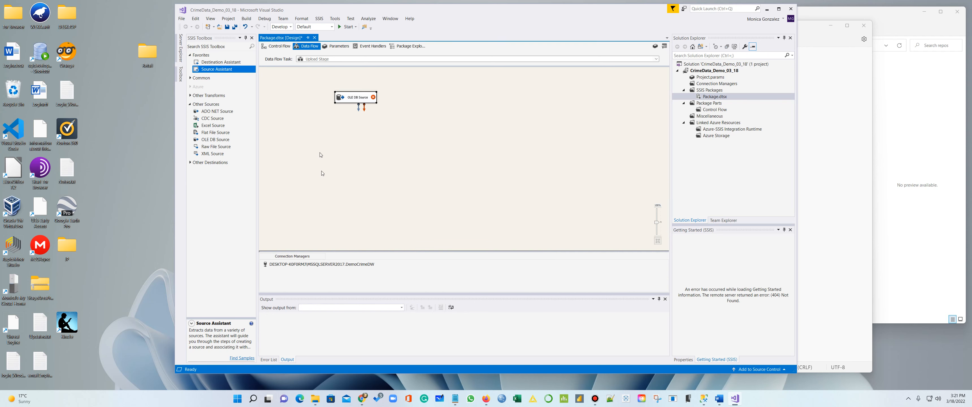
Rename the connection manager to Data Source and the OLE DB Source to Raw Data
{"action": "left_click", "coordinate": [343, 264]}
{"action": "right_click", "coordinate": [343, 264]}
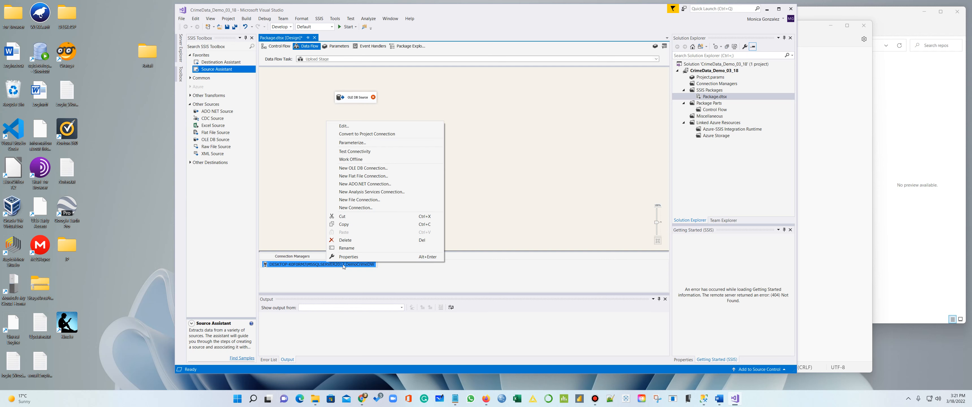
{"action": "left_click", "coordinate": [352, 248]}
{"action": "type", "text": "Data"}
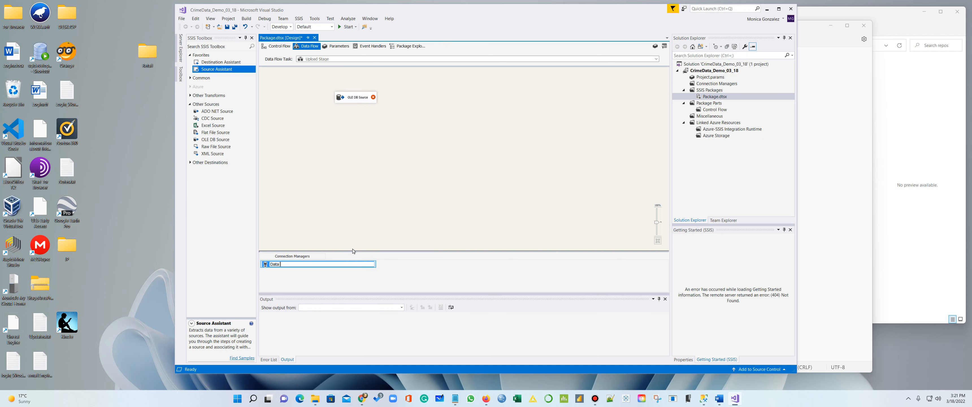
{"action": "type", "text": " Source"}
{"action": "key", "text": "Return"}
{"action": "left_click", "coordinate": [357, 99]}
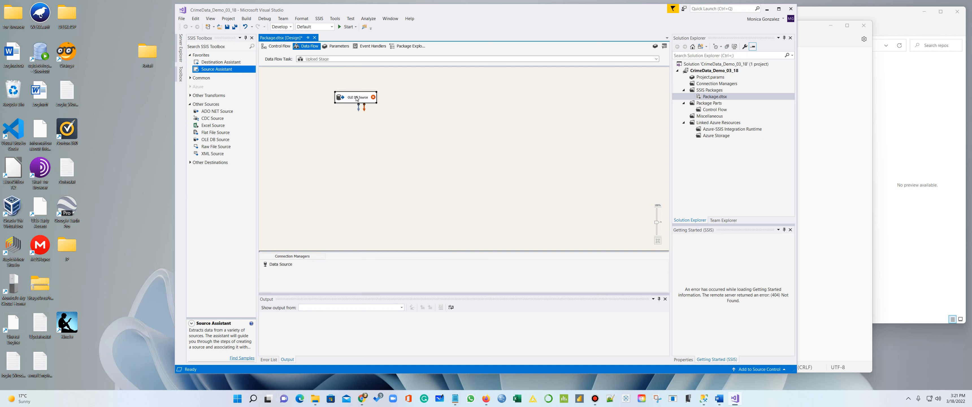
{"action": "left_click", "coordinate": [357, 98]}
{"action": "type", "text": "Raw D"}
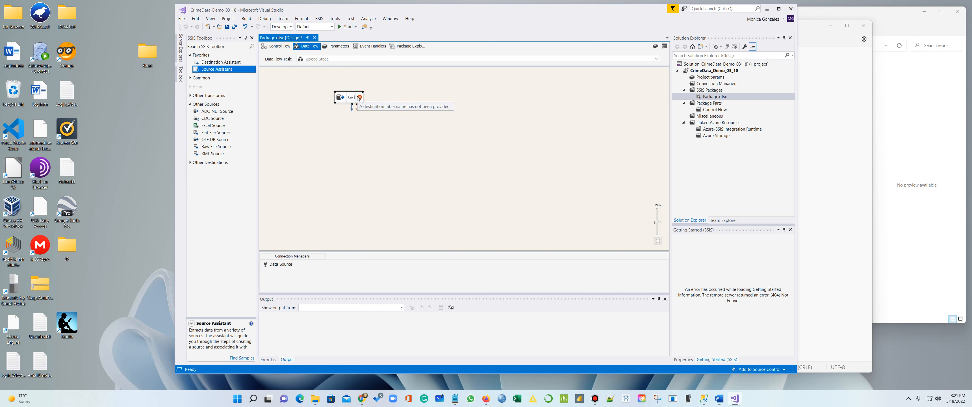
{"action": "type", "text": "ata"}
{"action": "key", "text": "Return"}
{"action": "left_click", "coordinate": [325, 148]}
Add a destination with a new SQL Server Native Client 11.0 connection
{"action": "left_click", "coordinate": [221, 63]}
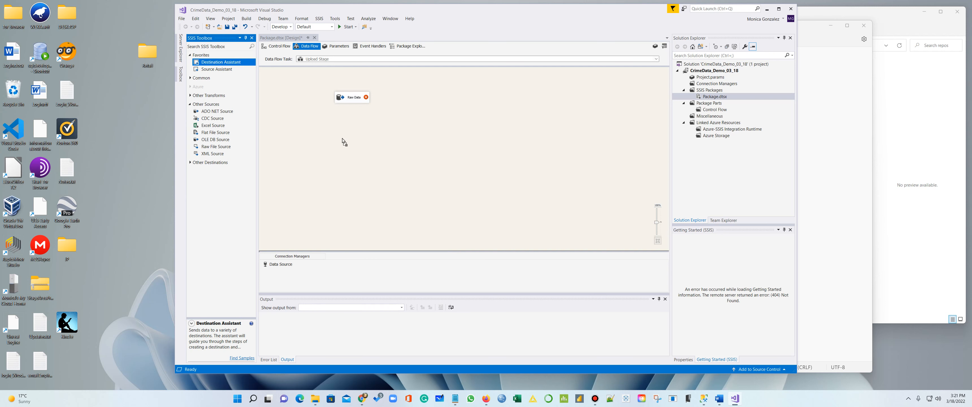
{"action": "left_click", "coordinate": [343, 130]}
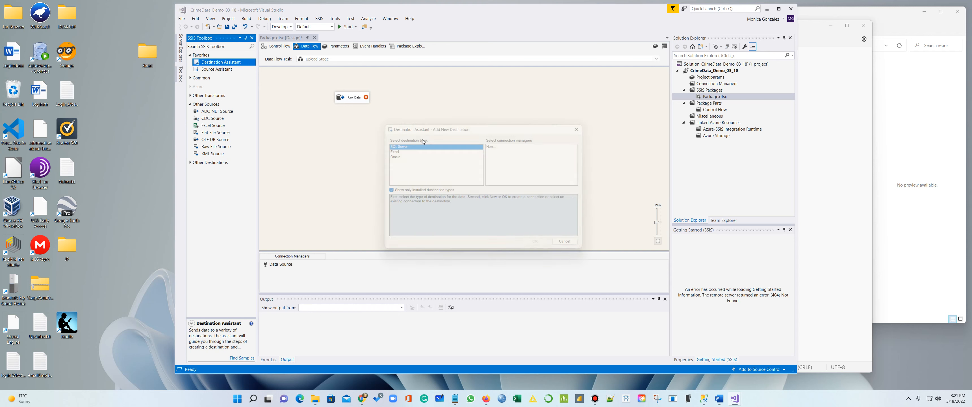
{"action": "left_click", "coordinate": [541, 177]}
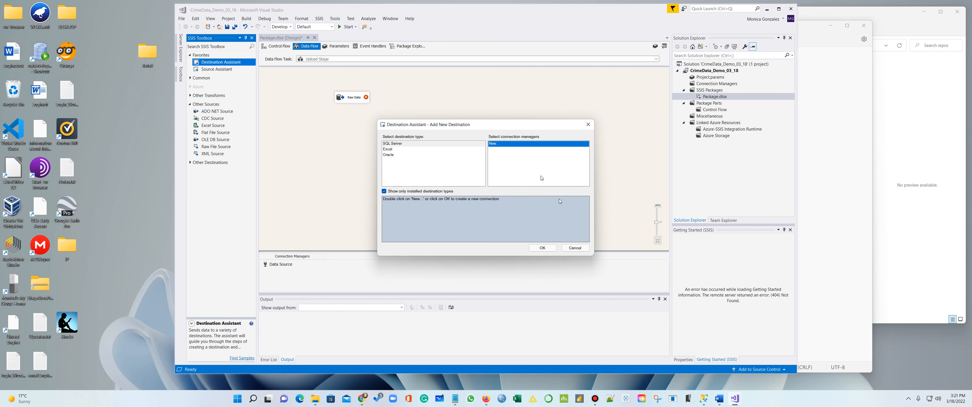
{"action": "left_click", "coordinate": [546, 248]}
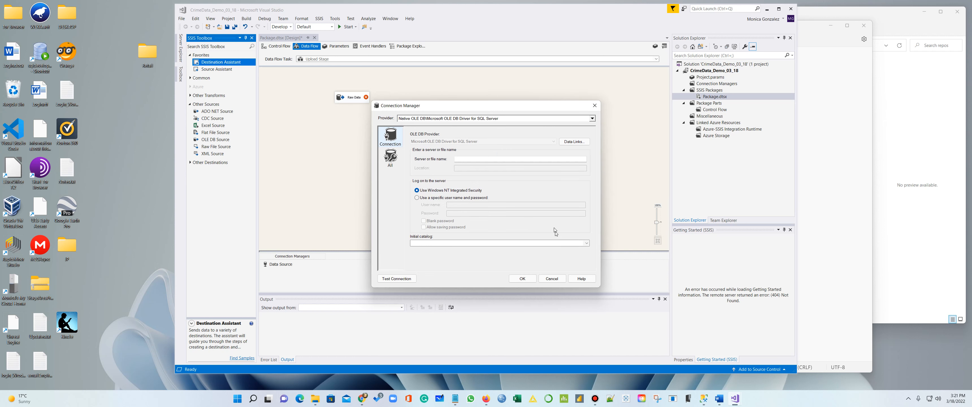
{"action": "left_click", "coordinate": [513, 120]}
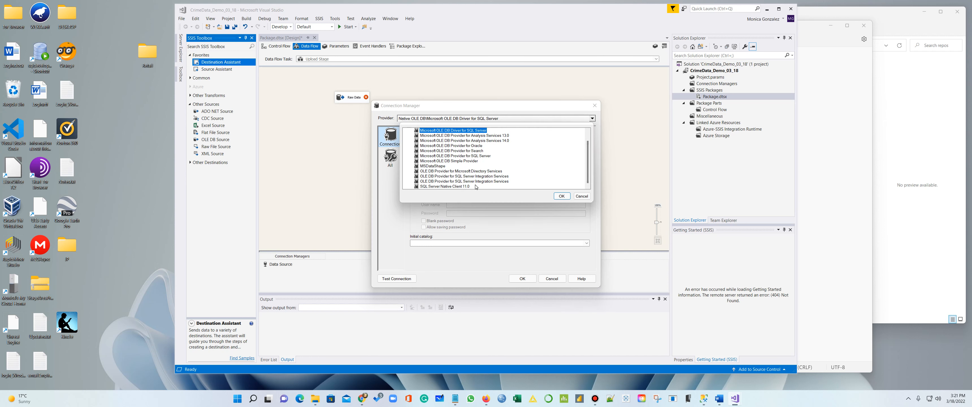
{"action": "left_click", "coordinate": [468, 186]}
{"action": "left_click", "coordinate": [561, 196]}
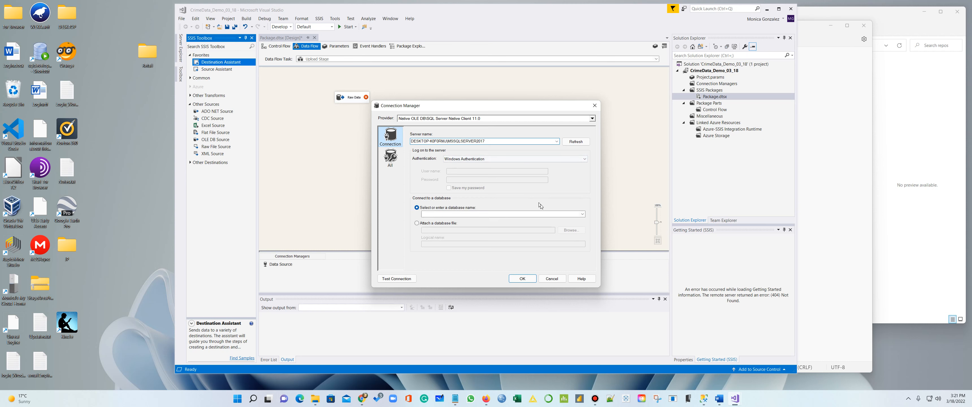
Connect the destination to DemoCrimeDW and name it load Stage
{"action": "left_click", "coordinate": [582, 214]}
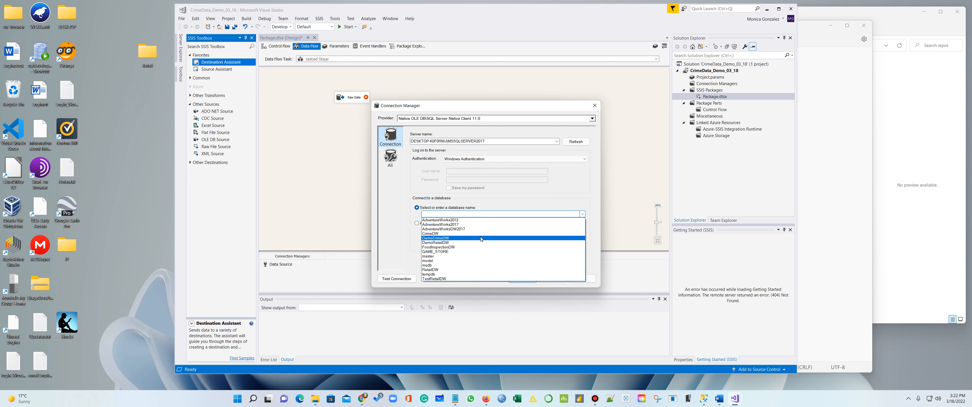
{"action": "left_click", "coordinate": [481, 238]}
{"action": "left_click", "coordinate": [523, 279]}
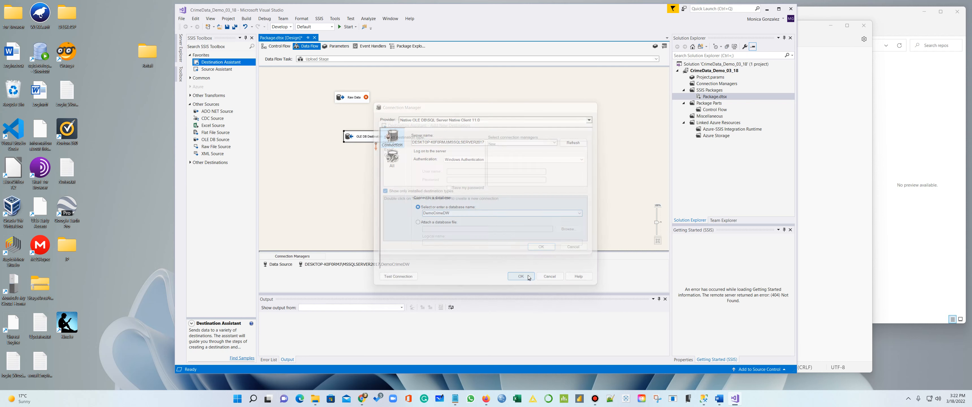
{"action": "left_click", "coordinate": [361, 138]}
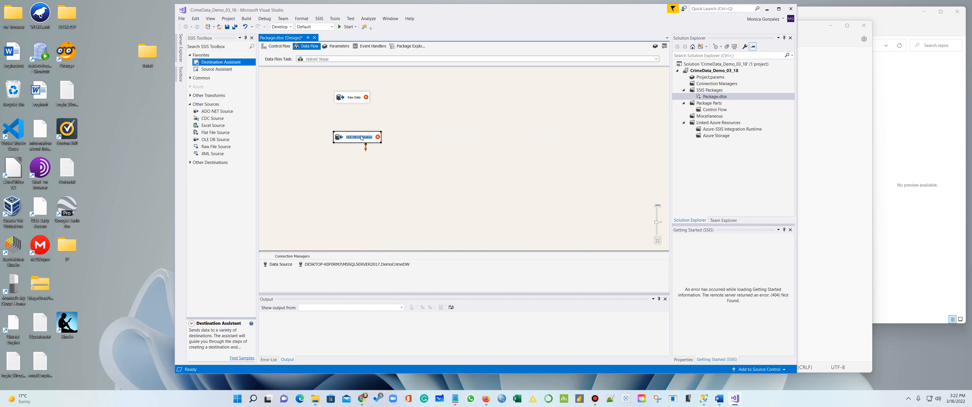
{"action": "type", "text": "load Stage"}
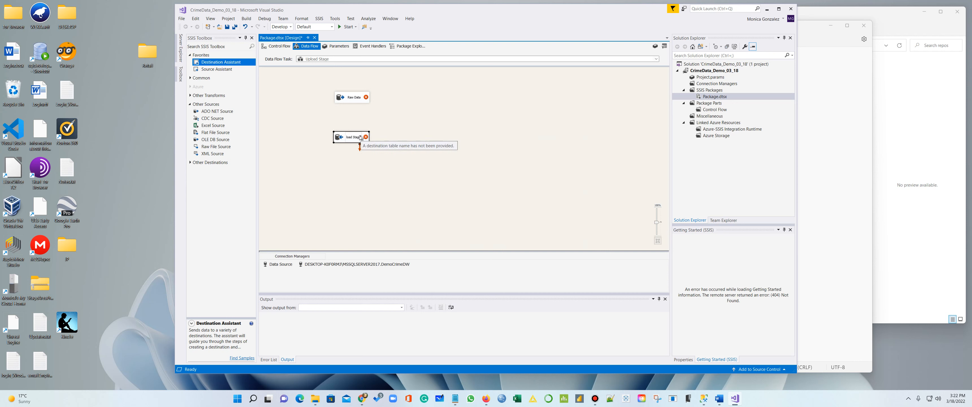
{"action": "left_click", "coordinate": [385, 159]}
Set the Raw Data source to read the RawData table
{"action": "right_click", "coordinate": [361, 100]}
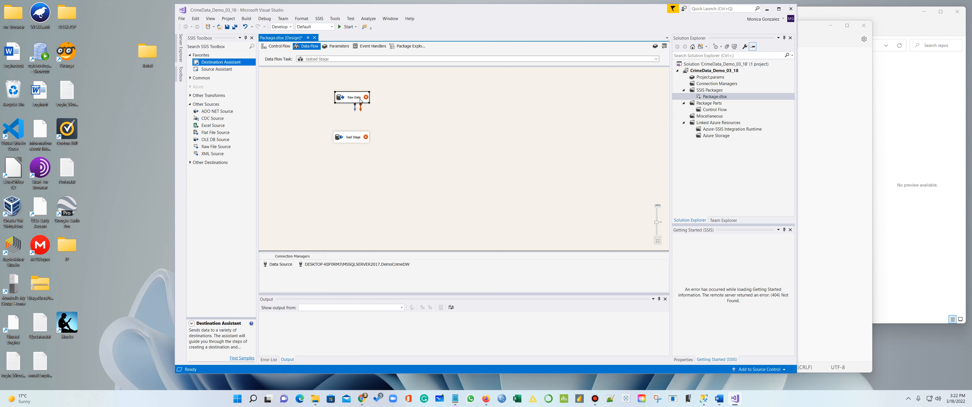
{"action": "left_click", "coordinate": [378, 105]}
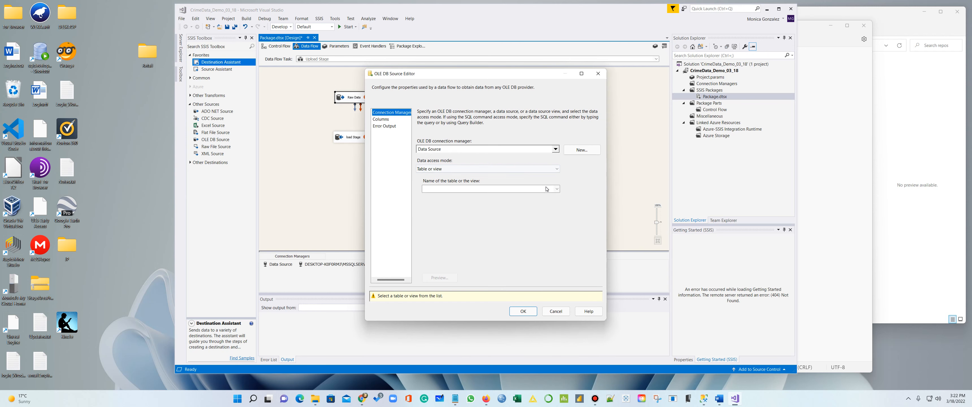
{"action": "left_click", "coordinate": [557, 189]}
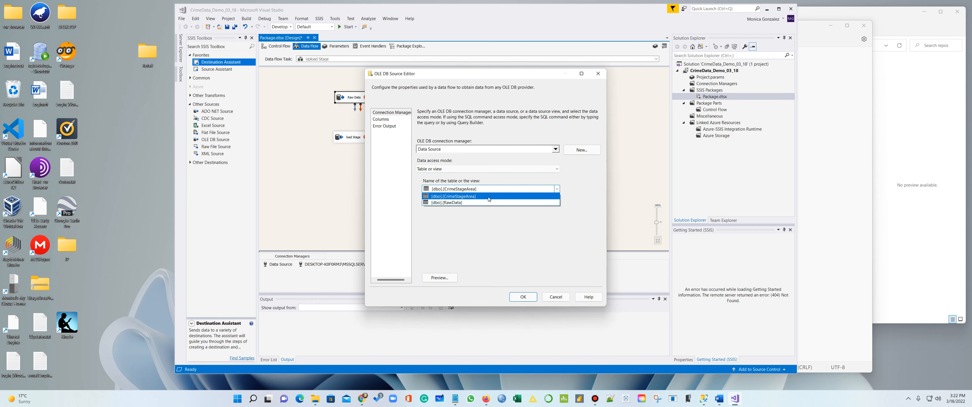
{"action": "left_click", "coordinate": [480, 202]}
{"action": "left_click", "coordinate": [379, 120]}
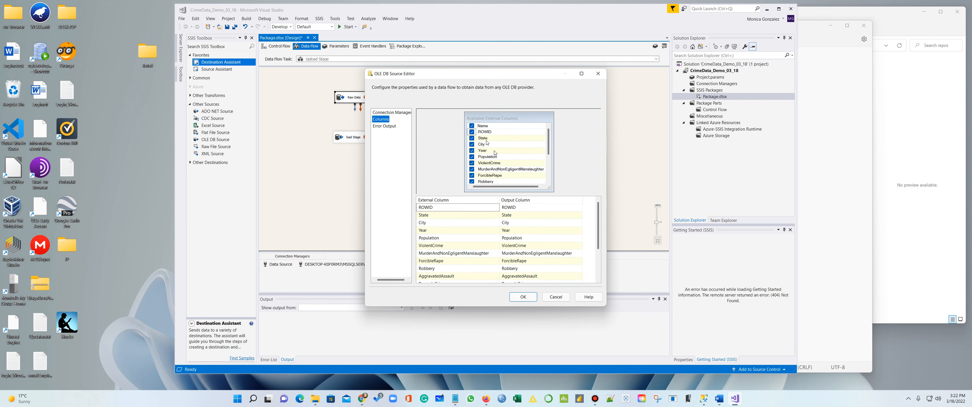
{"action": "left_click", "coordinate": [523, 297]}
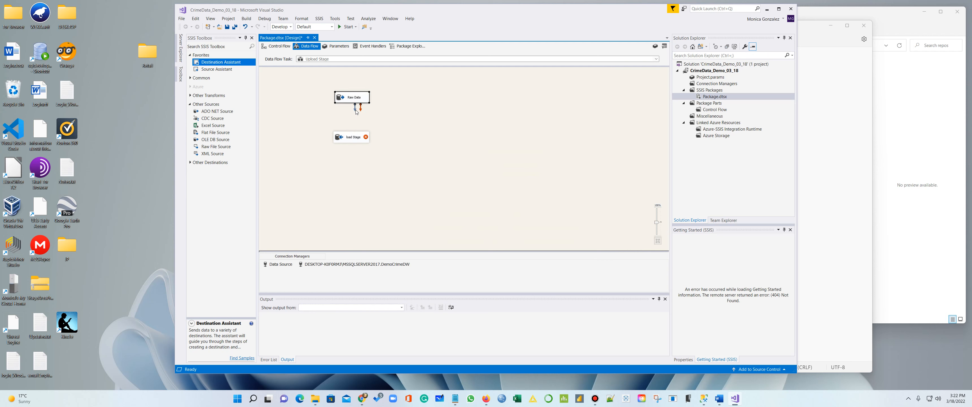
Link Raw Data to load Stage and set CrimeStageArea as the destination table
{"action": "left_click_drag", "start_coordinate": [355, 112], "coordinate": [351, 141]}
{"action": "right_click", "coordinate": [356, 141]}
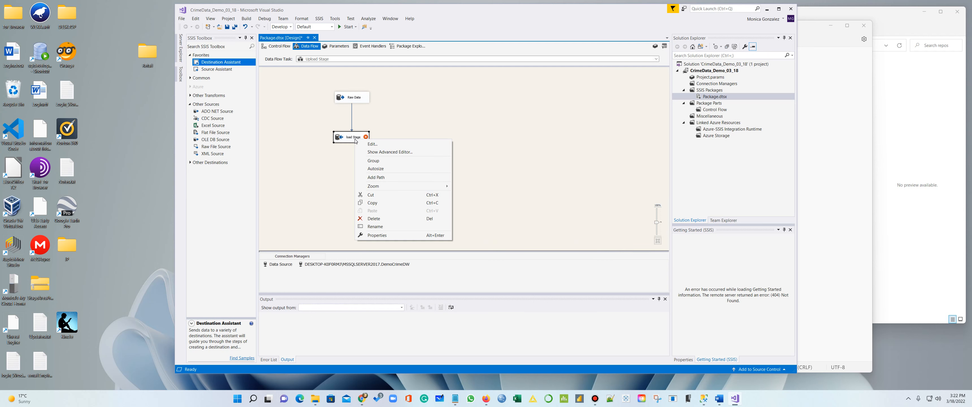
{"action": "left_click", "coordinate": [378, 145]}
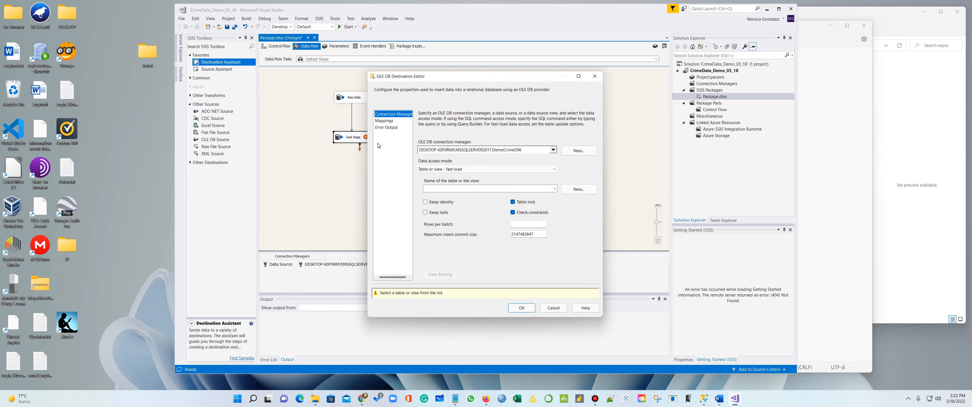
{"action": "left_click", "coordinate": [556, 189]}
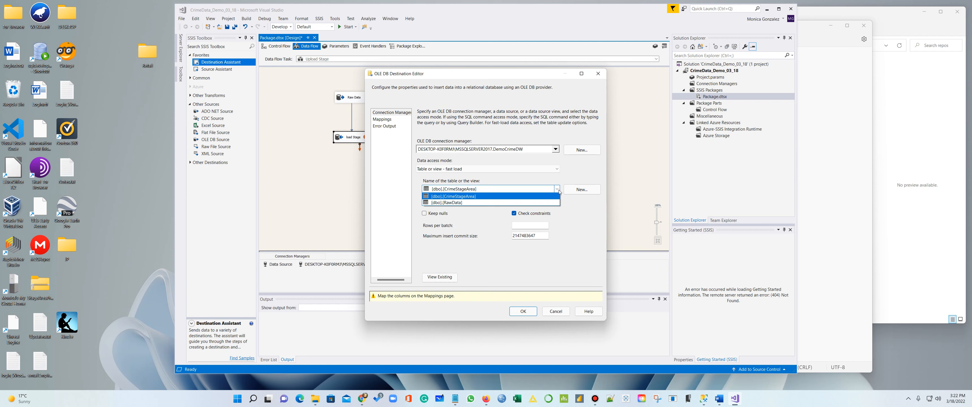
{"action": "left_click", "coordinate": [486, 190]}
{"action": "left_click", "coordinate": [381, 119]}
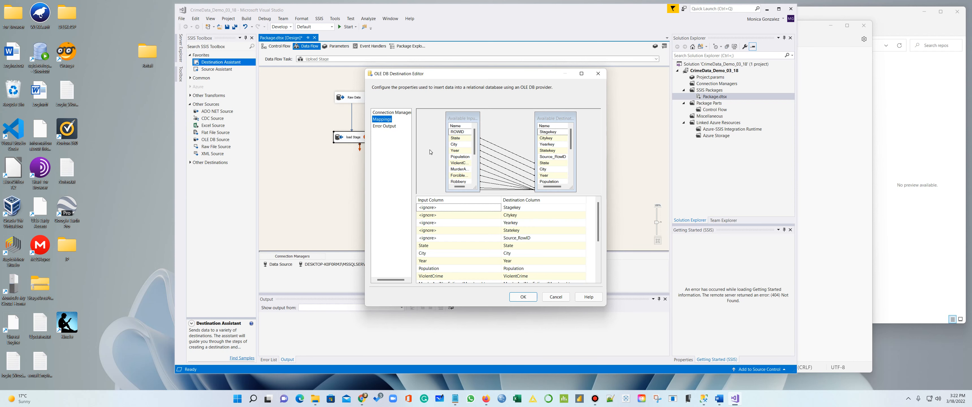
Map ROWID to Source_RowID and Burglary to Buglary in the column mappings
{"action": "left_click", "coordinate": [469, 238]}
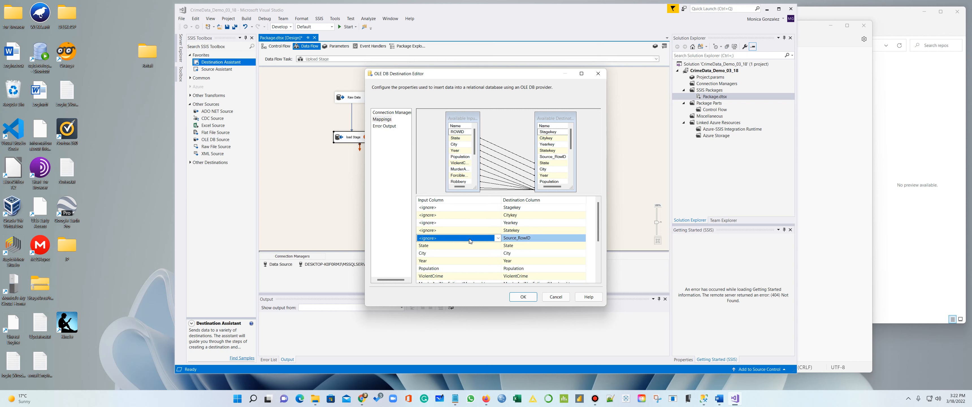
{"action": "left_click", "coordinate": [498, 238]}
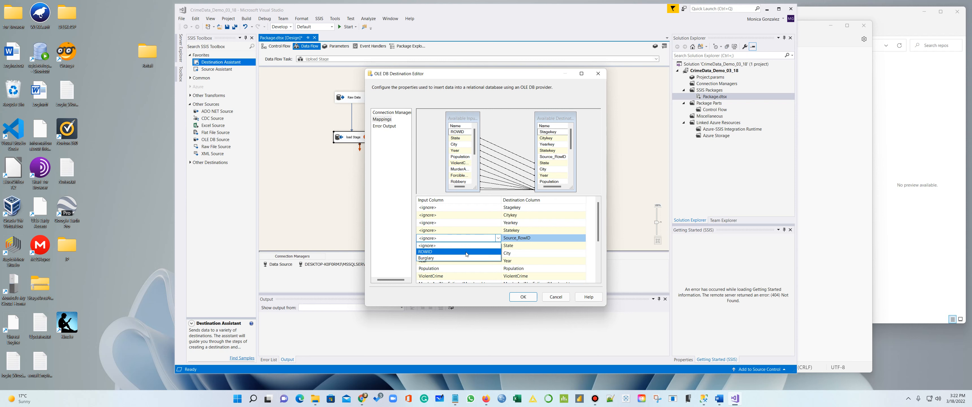
{"action": "left_click", "coordinate": [467, 252]}
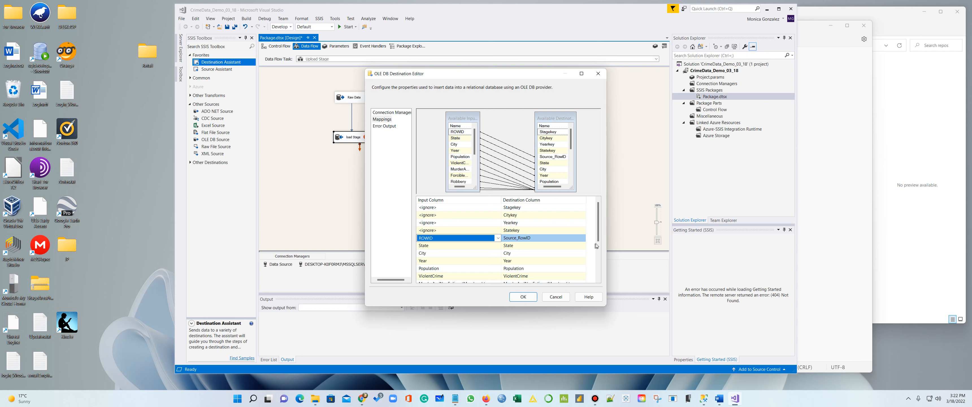
{"action": "left_click_drag", "start_coordinate": [598, 233], "coordinate": [602, 279]}
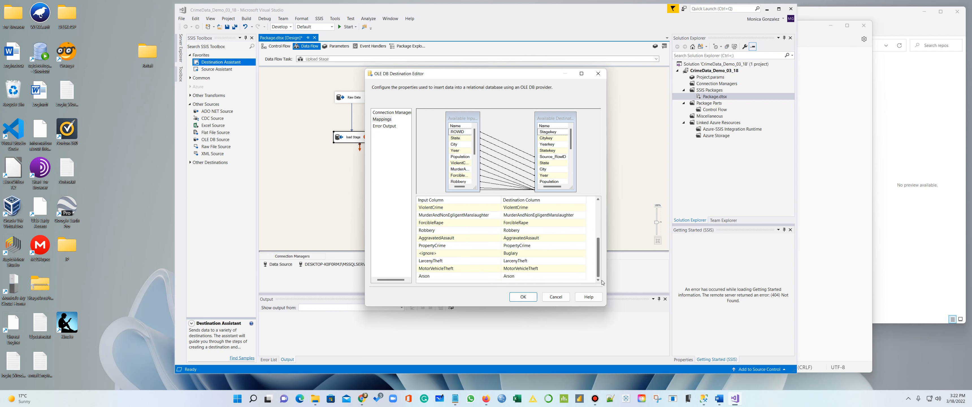
{"action": "left_click", "coordinate": [477, 254]}
{"action": "left_click", "coordinate": [497, 254]}
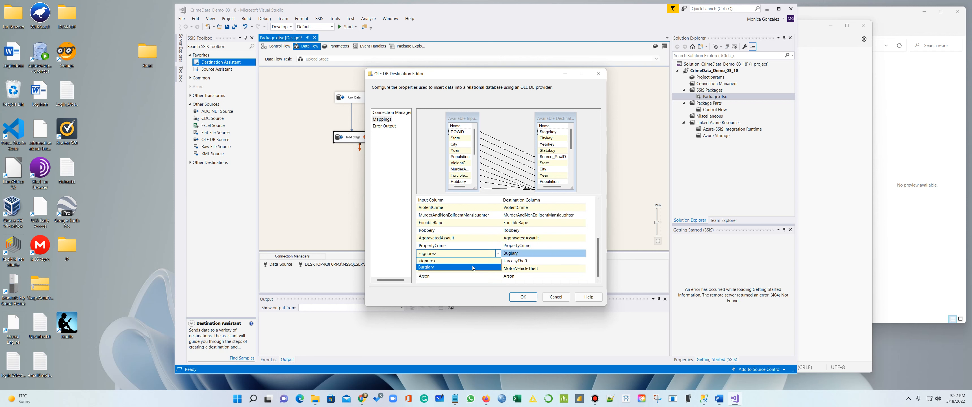
{"action": "left_click", "coordinate": [452, 267]}
{"action": "scroll", "coordinate": [598, 251], "scroll_direction": "up", "scroll_amount": 1}
{"action": "left_click_drag", "start_coordinate": [599, 251], "coordinate": [599, 212]}
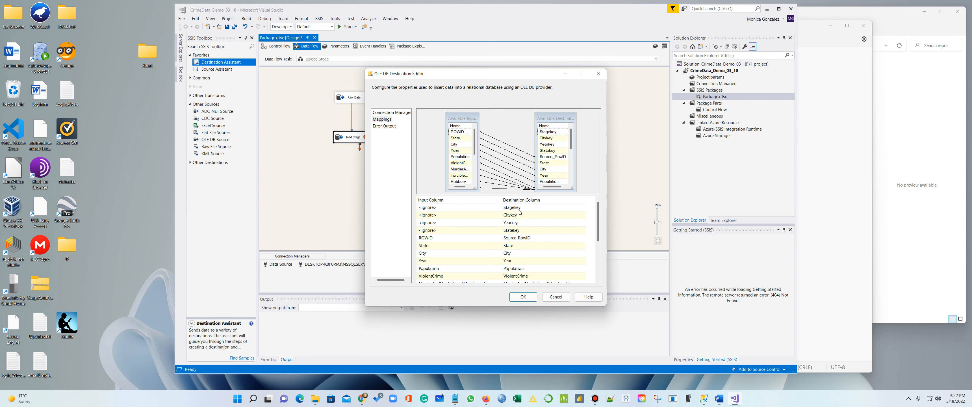
Apply the destination settings, execute the data flow task, stop debugging, and minimize Visual Studio
{"action": "mouse_move", "coordinate": [520, 209]}
{"action": "left_click", "coordinate": [521, 297]}
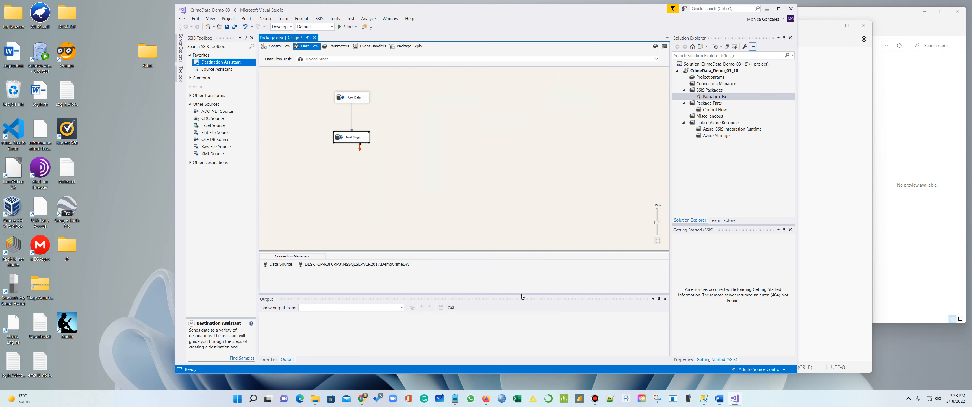
{"action": "left_click", "coordinate": [479, 209]}
{"action": "right_click", "coordinate": [436, 134]}
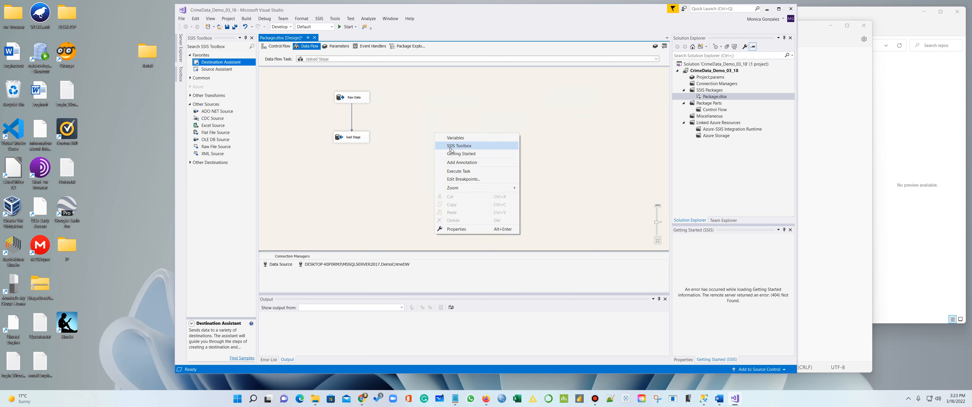
{"action": "left_click", "coordinate": [464, 171]}
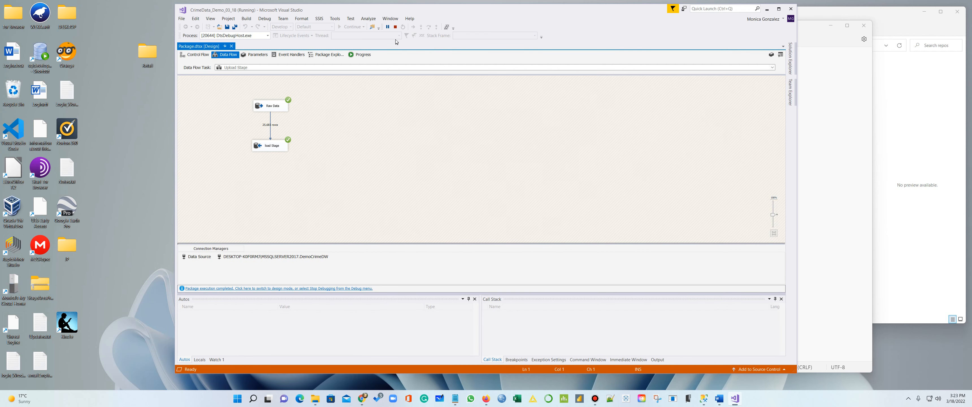
{"action": "left_click", "coordinate": [395, 27]}
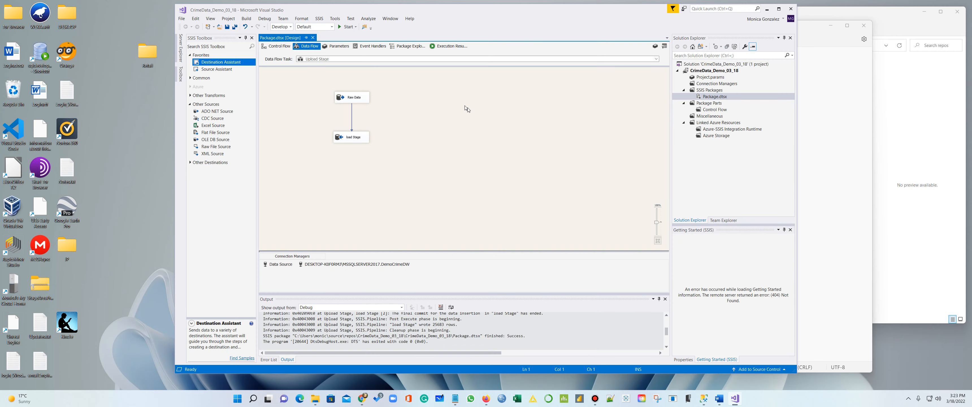
{"action": "left_click", "coordinate": [767, 11]}
{"action": "left_click", "coordinate": [622, 221]}
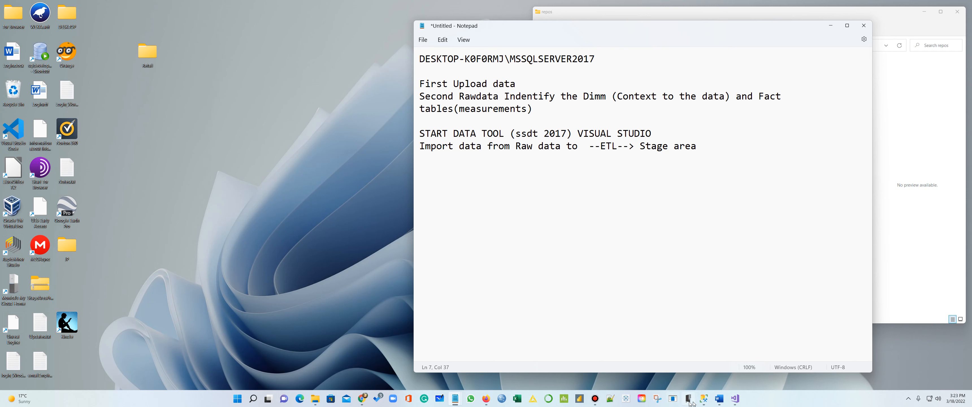
Select the top 1000 rows of dbo.CrimeStageArea in SSMS, then bring the notes forward
{"action": "left_click", "coordinate": [703, 399]}
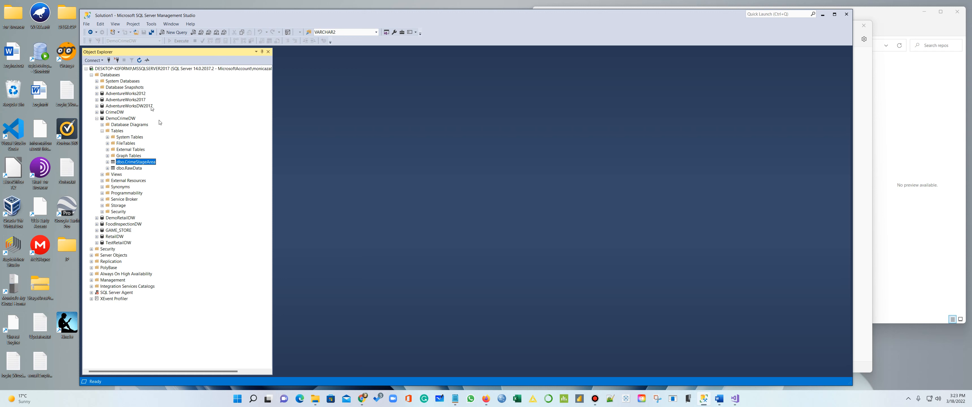
{"action": "left_click", "coordinate": [97, 119]}
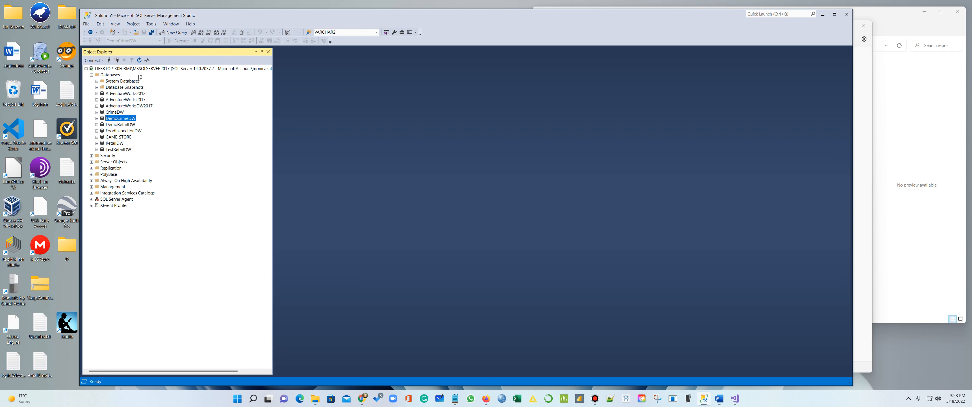
{"action": "left_click", "coordinate": [97, 118]}
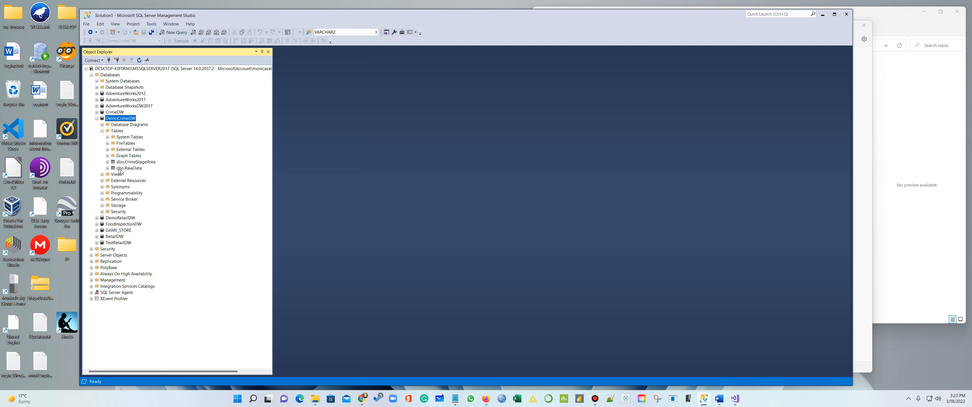
{"action": "left_click", "coordinate": [137, 162]}
{"action": "right_click", "coordinate": [137, 163]}
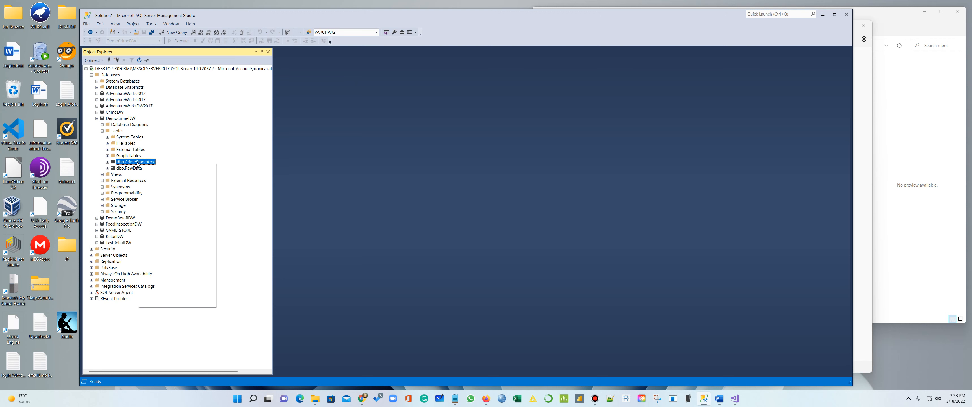
{"action": "left_click", "coordinate": [169, 181]}
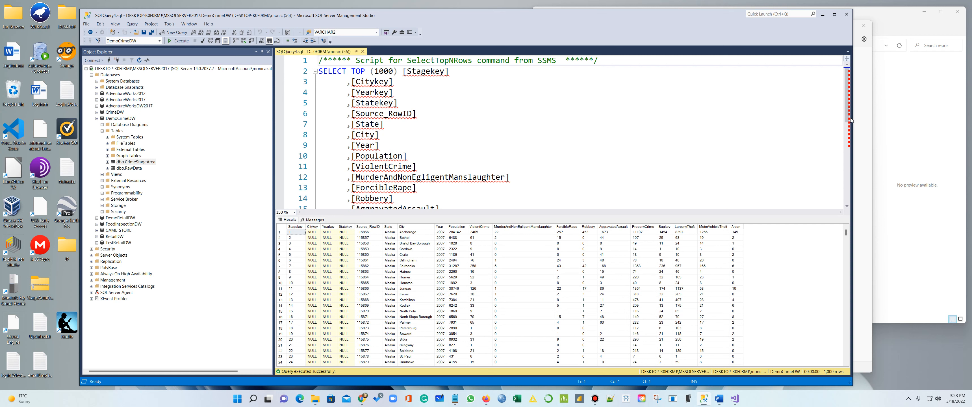
{"action": "left_click_drag", "start_coordinate": [853, 118], "coordinate": [702, 118]}
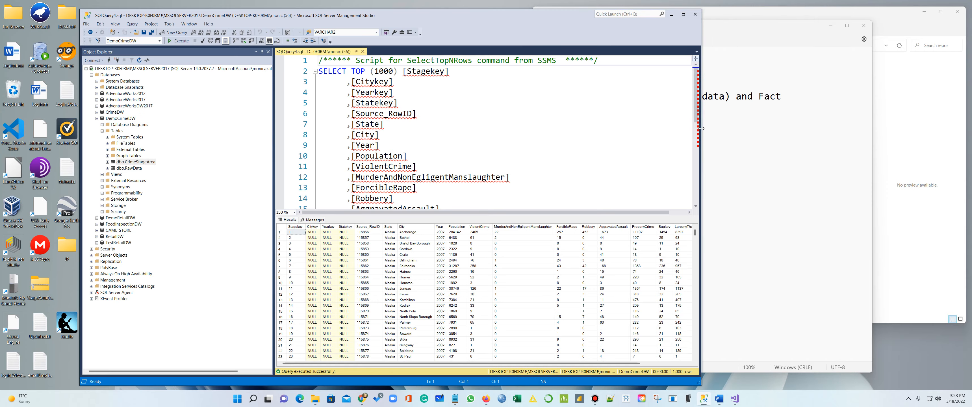
{"action": "left_click", "coordinate": [804, 163]}
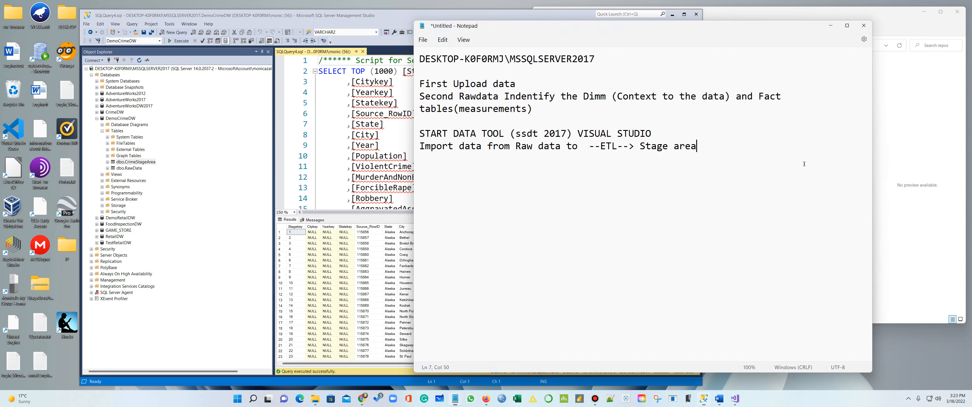
Open CrimeDataTables.txt from Desktop\Retail\Crime-Data-Mart-Files in Notepad
{"action": "left_click", "coordinate": [828, 24]}
{"action": "left_click", "coordinate": [814, 27]}
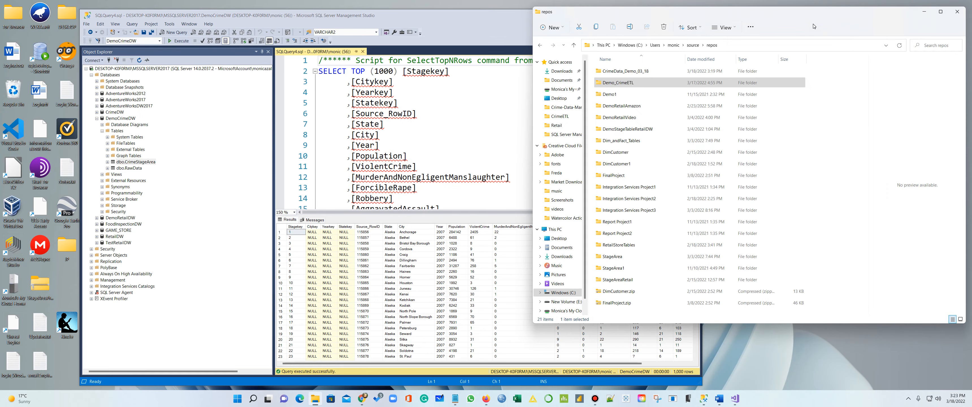
{"action": "left_click", "coordinate": [559, 98]}
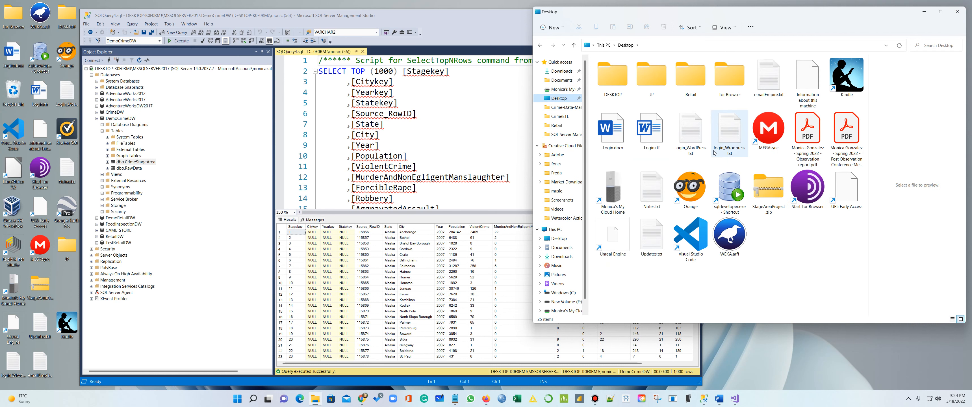
{"action": "double_click", "coordinate": [696, 80]}
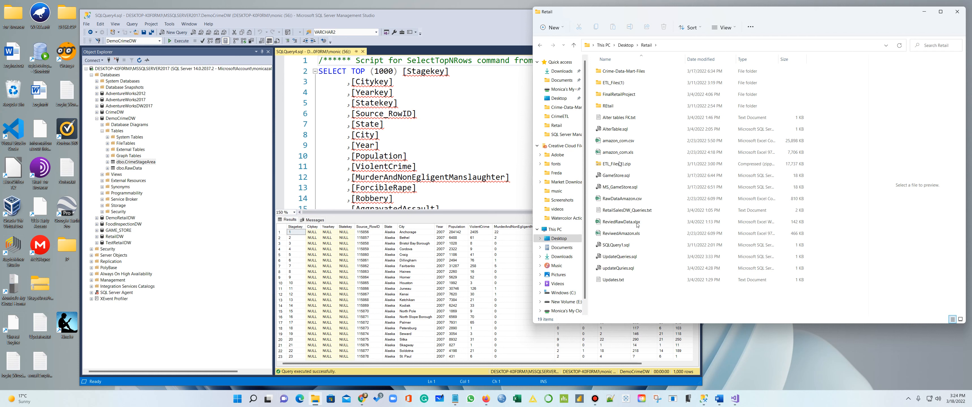
{"action": "double_click", "coordinate": [616, 71]}
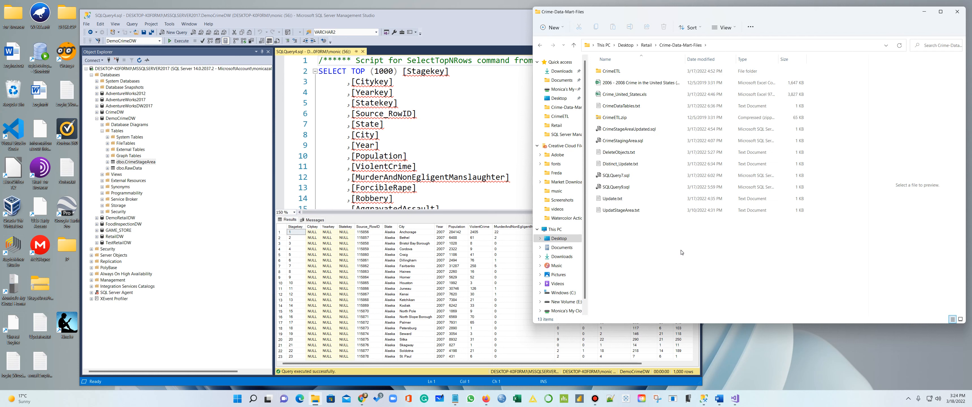
{"action": "left_click", "coordinate": [622, 107]}
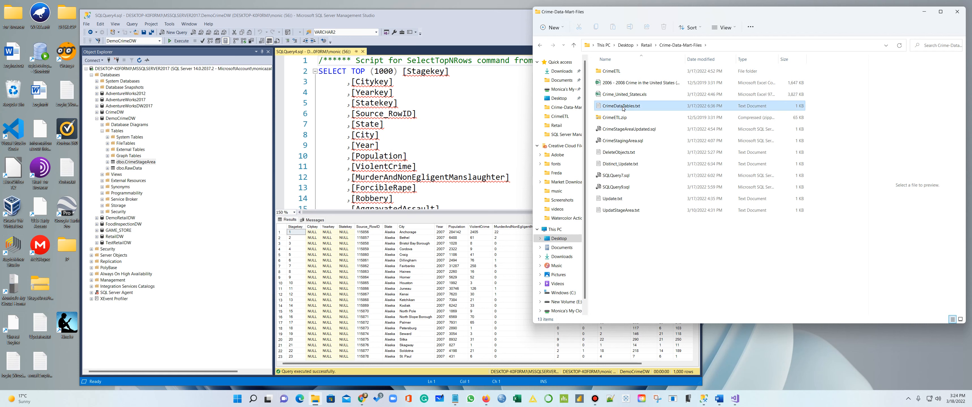
{"action": "double_click", "coordinate": [622, 106]}
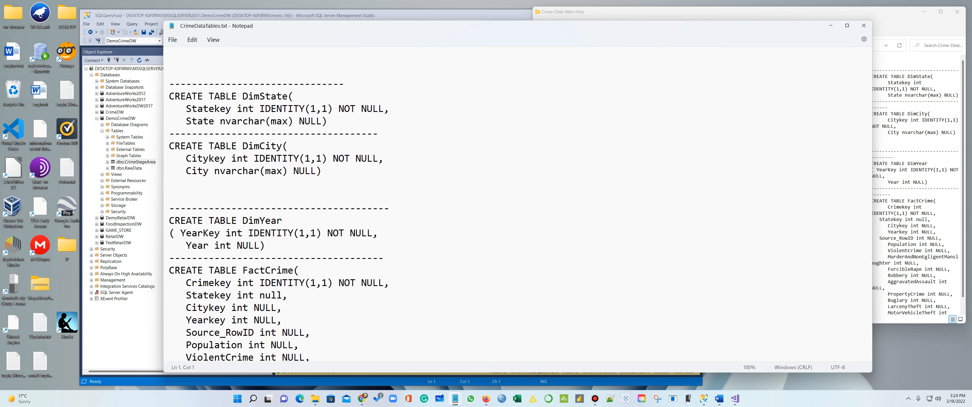
Arrange the table definitions beside the query, close the file browser, and copy Source_RowID
{"action": "left_click_drag", "start_coordinate": [164, 80], "coordinate": [507, 99]}
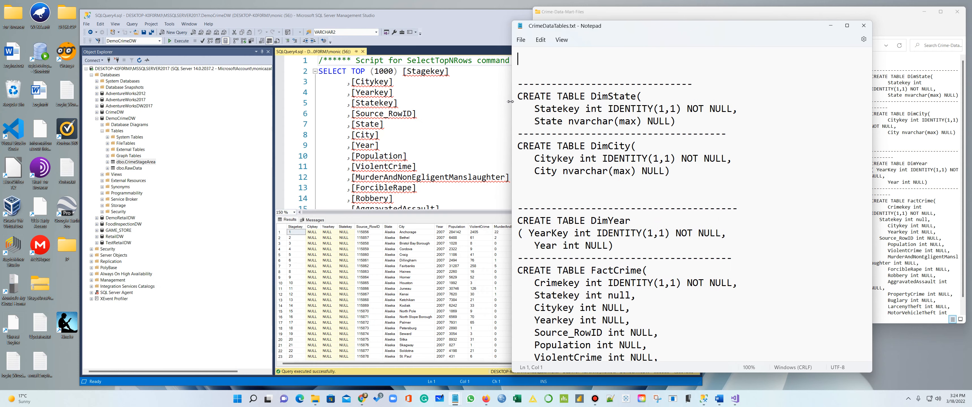
{"action": "left_click_drag", "start_coordinate": [660, 30], "coordinate": [754, 21]}
{"action": "left_click", "coordinate": [588, 18]}
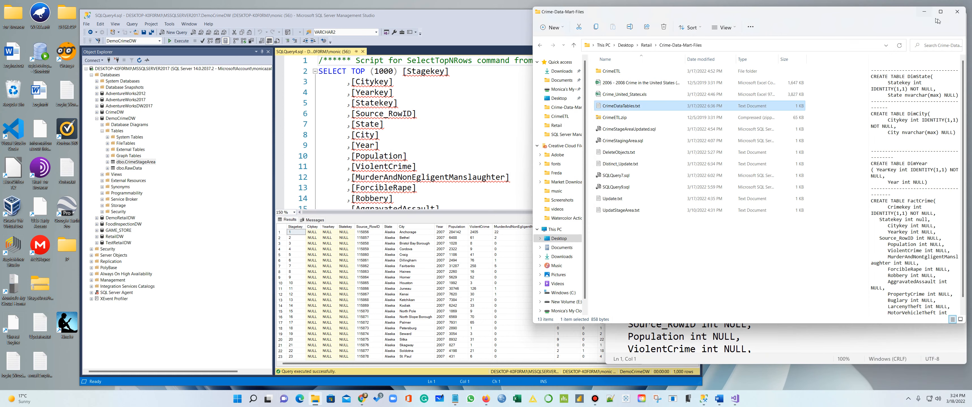
{"action": "left_click", "coordinate": [958, 11]}
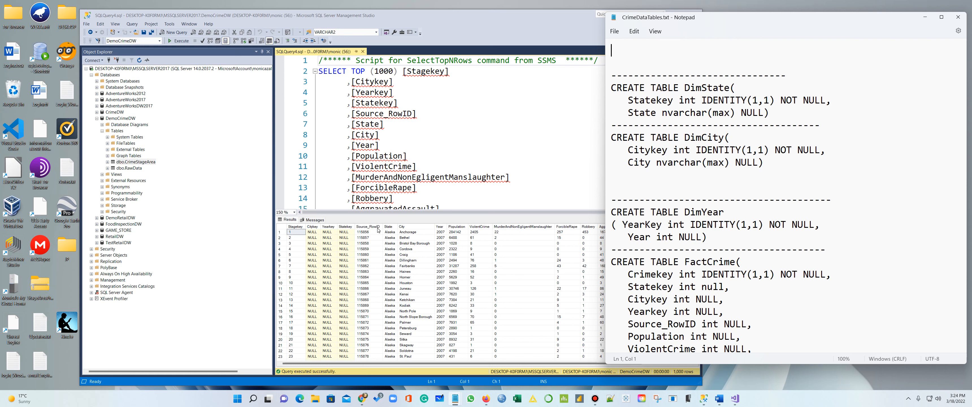
{"action": "left_click_drag", "start_coordinate": [412, 114], "coordinate": [356, 113]}
{"action": "key", "text": "ctrl+c"}
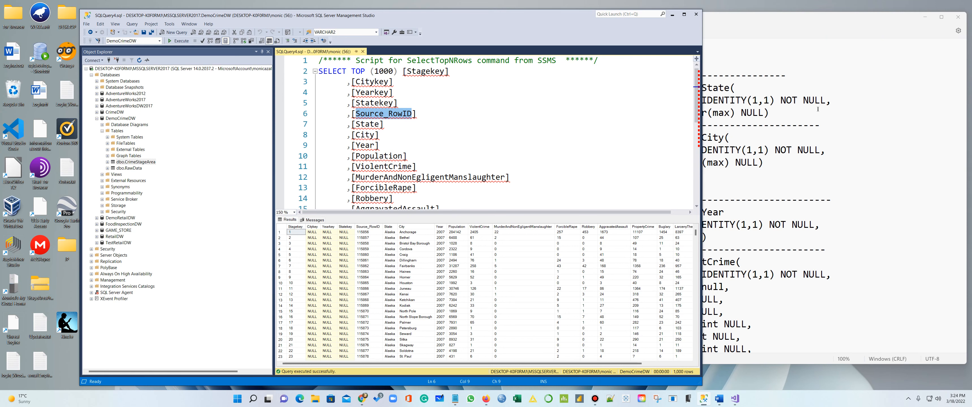
Add a 'Source_RowID int null' column after the State column in DimState
{"action": "left_click", "coordinate": [772, 112]}
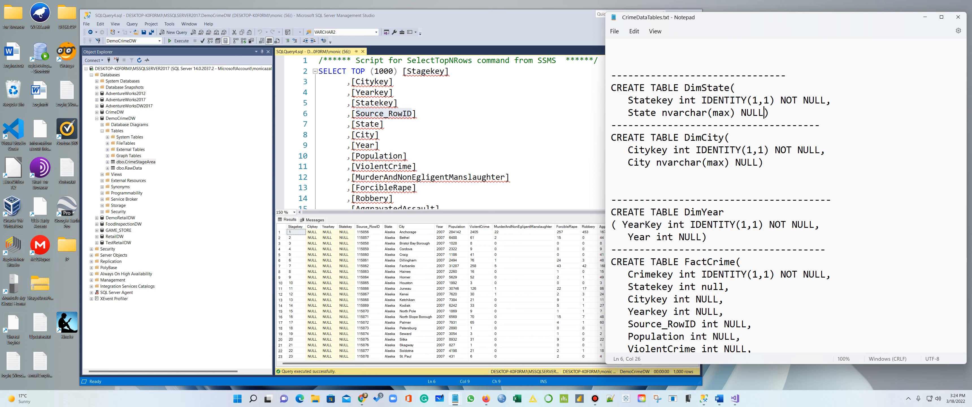
{"action": "type", "text": ","}
{"action": "key", "text": "Return"}
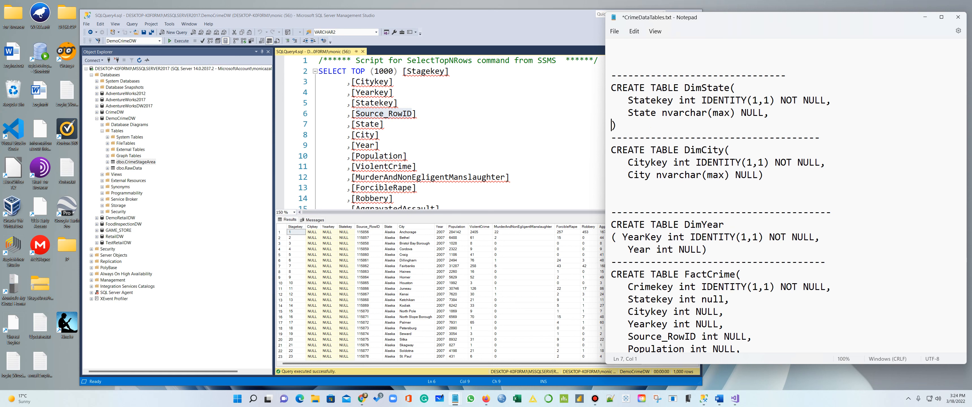
{"action": "key", "text": "ctrl+v"}
{"action": "type", "text": "int "}
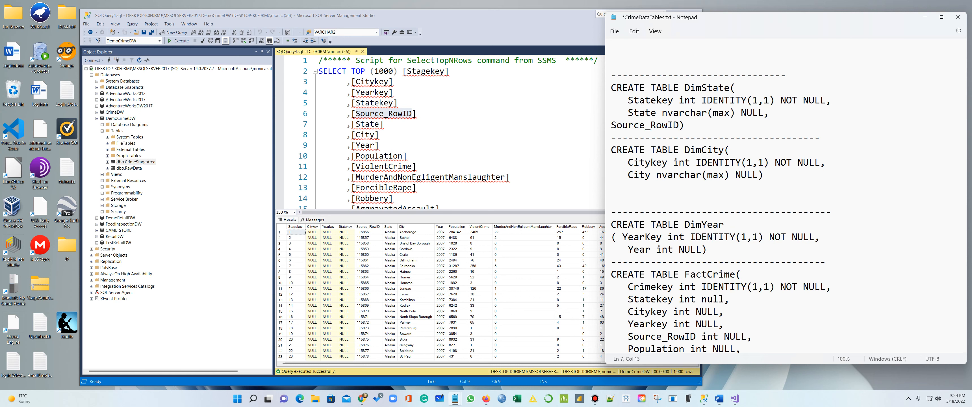
{"action": "type", "text": "null"}
{"action": "left_click", "coordinate": [617, 125]}
{"action": "left_click", "coordinate": [605, 125]}
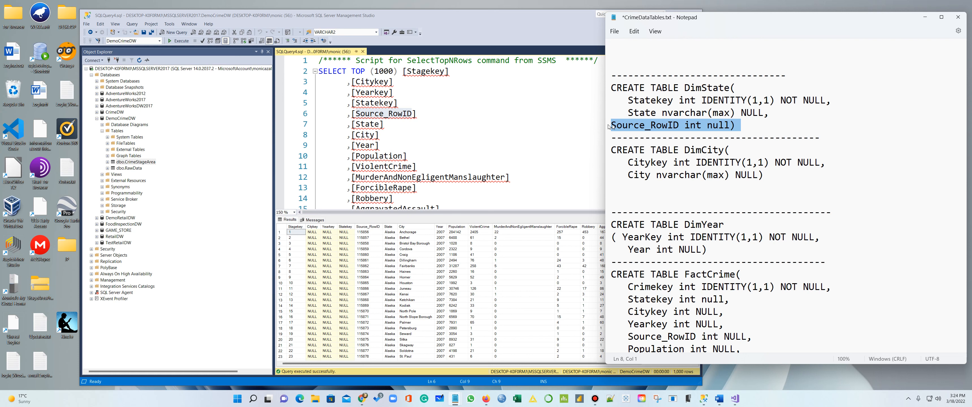
{"action": "key", "text": "Left"}
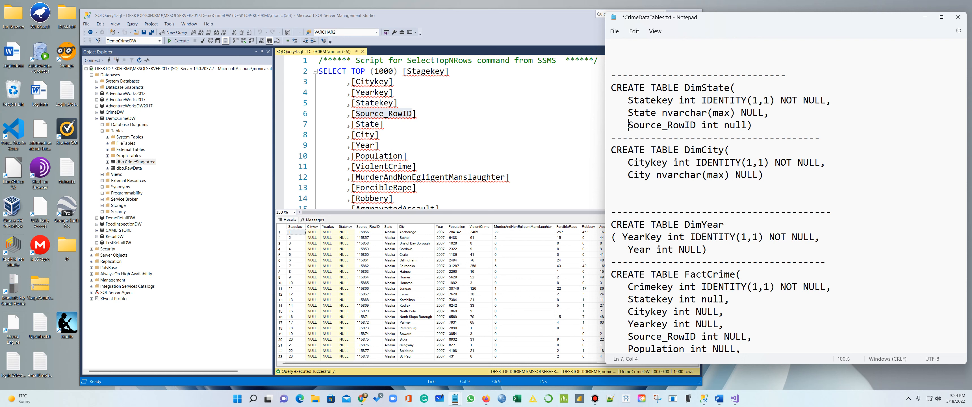
Add an indented 'Source_RowID int null' column after the City column in DimCity
{"action": "left_click", "coordinate": [759, 175]}
{"action": "type", "text": ","}
{"action": "key", "text": "Return"}
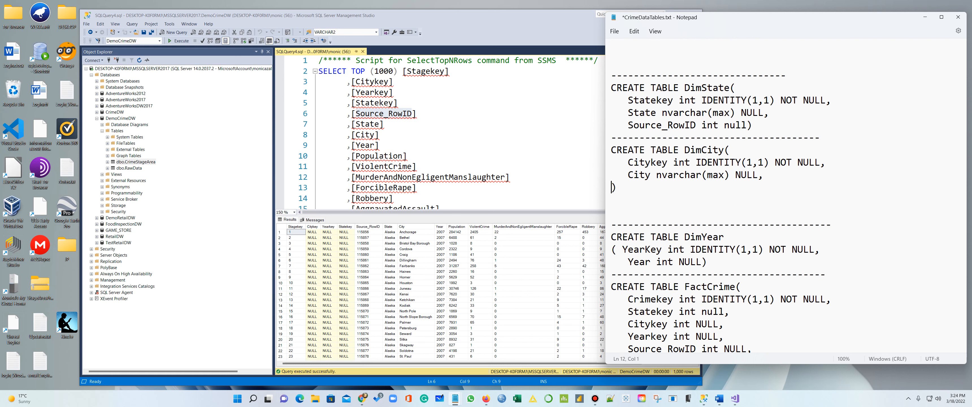
{"action": "key", "text": "ctrl+v"}
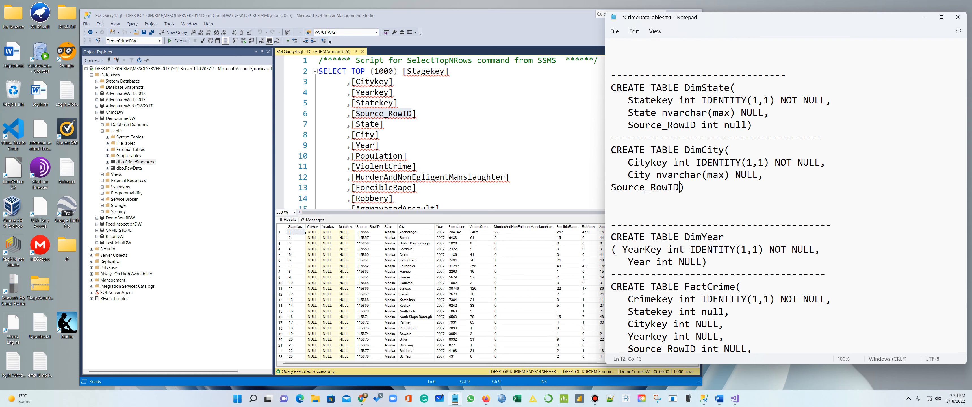
{"action": "type", "text": "int b"}
{"action": "key", "text": "BackSpace"}
{"action": "type", "text": "null"}
{"action": "key", "text": "Home"}
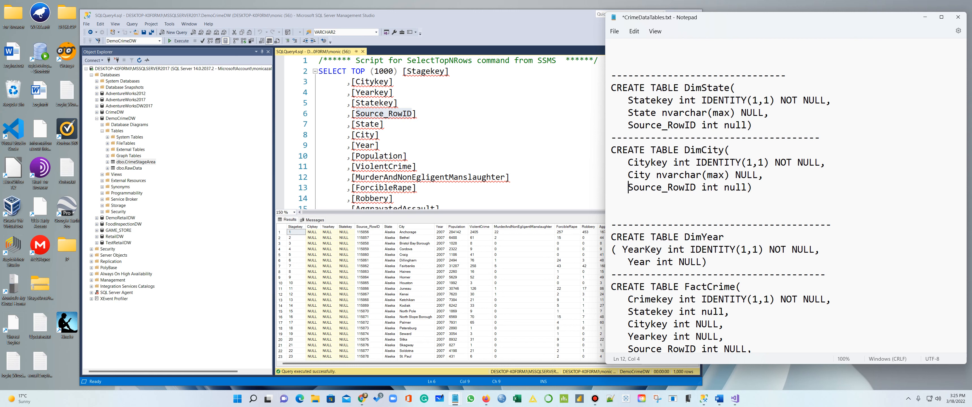
Add 'Source_RowID int null' after the Year column in DimYear and save the file
{"action": "scroll", "coordinate": [687, 187], "scroll_direction": "down", "scroll_amount": 4}
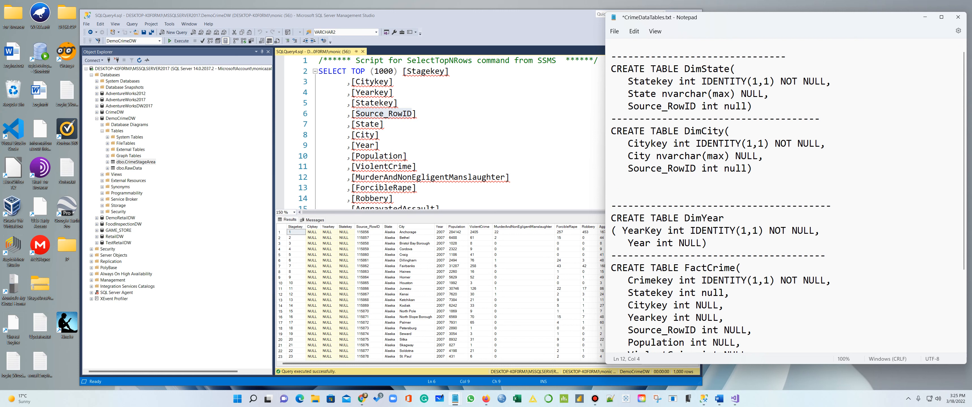
{"action": "left_click", "coordinate": [703, 122]}
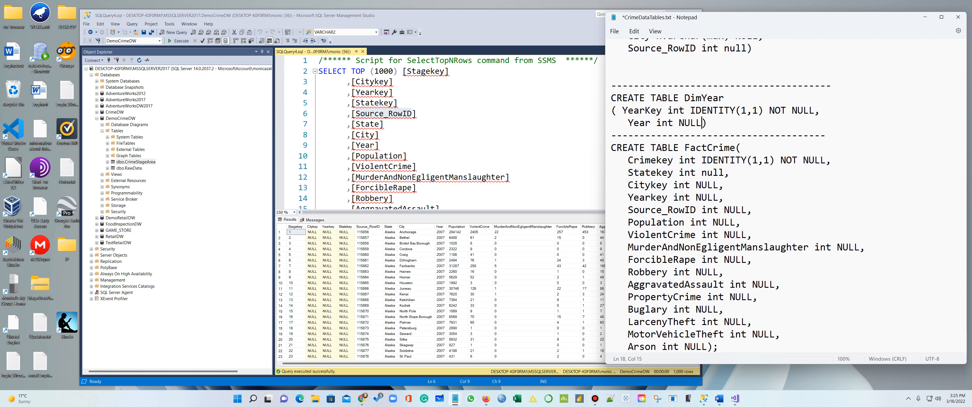
{"action": "type", "text": ","}
{"action": "key", "text": "Return"}
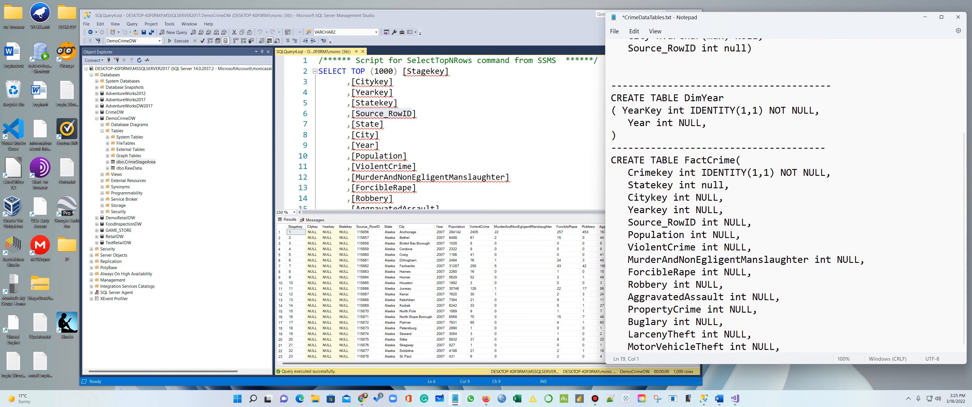
{"action": "key", "text": "ctrl+v"}
{"action": "type", "text": "int null"}
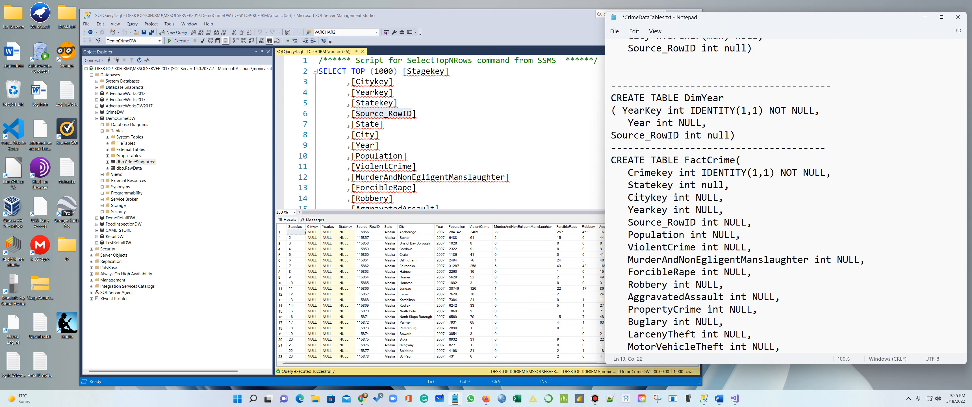
{"action": "key", "text": "ctrl+s"}
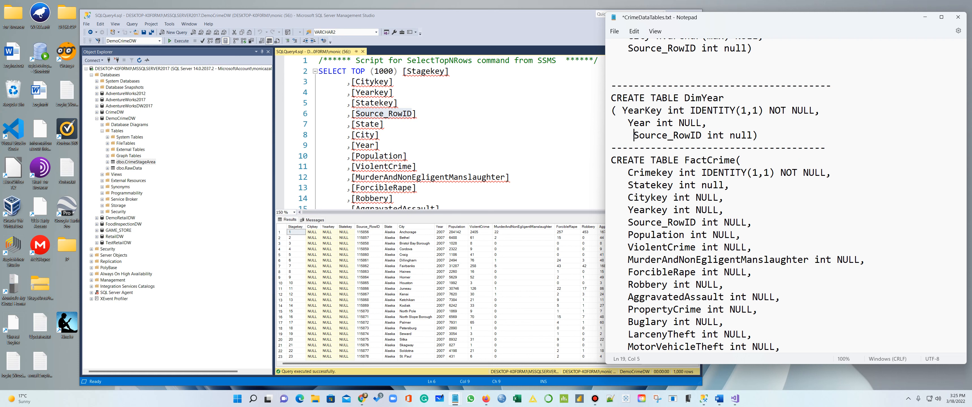
Remove the extra space so DimYear's Source_RowID lines up with Year, then start a new query
{"action": "key", "text": "BackSpace"}
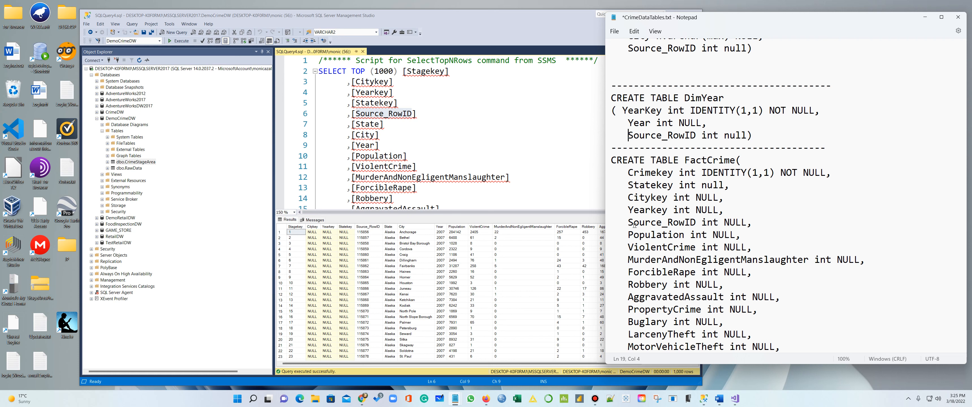
{"action": "left_click_drag", "start_coordinate": [627, 222], "coordinate": [697, 226]}
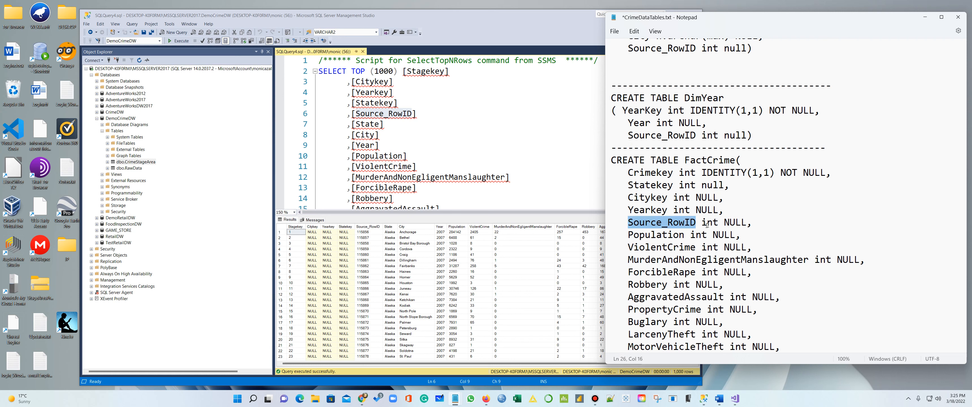
{"action": "left_click", "coordinate": [783, 219]}
{"action": "scroll", "coordinate": [783, 219], "scroll_direction": "up", "scroll_amount": 4}
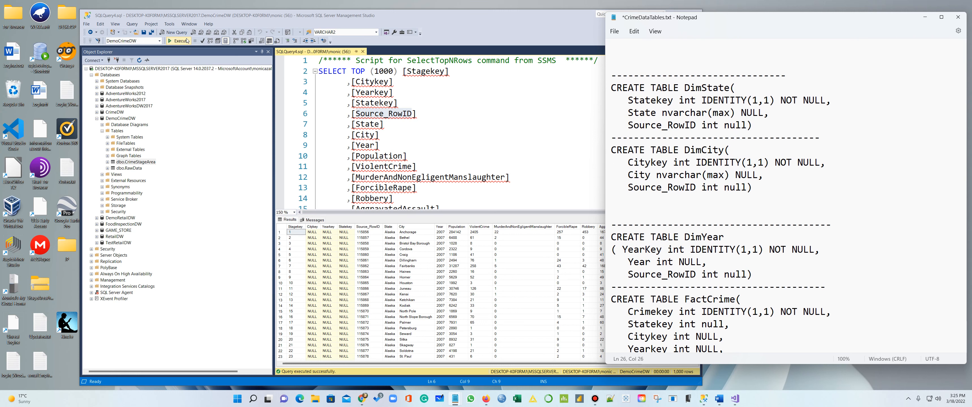
{"action": "left_click", "coordinate": [176, 32]}
Paste the DimState CREATE TABLE statement with a semicolon, then the DimCity statement, into the query
{"action": "left_click", "coordinate": [824, 128]}
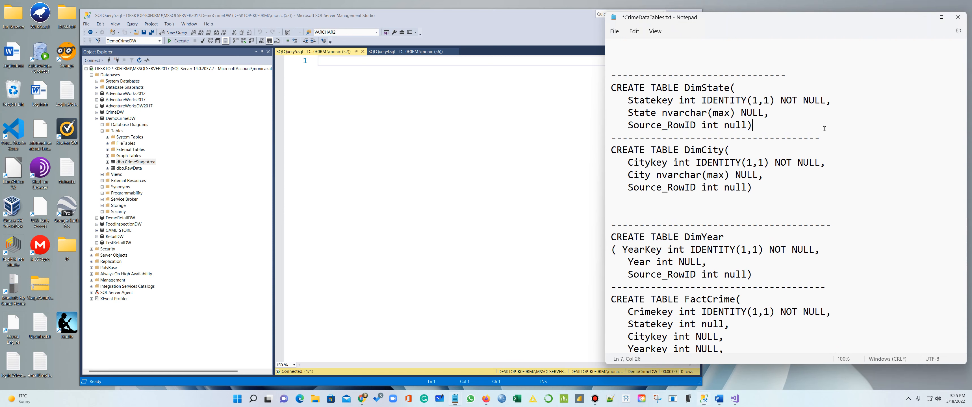
{"action": "left_click_drag", "start_coordinate": [751, 125], "coordinate": [606, 91]}
{"action": "key", "text": "ctrl+c"}
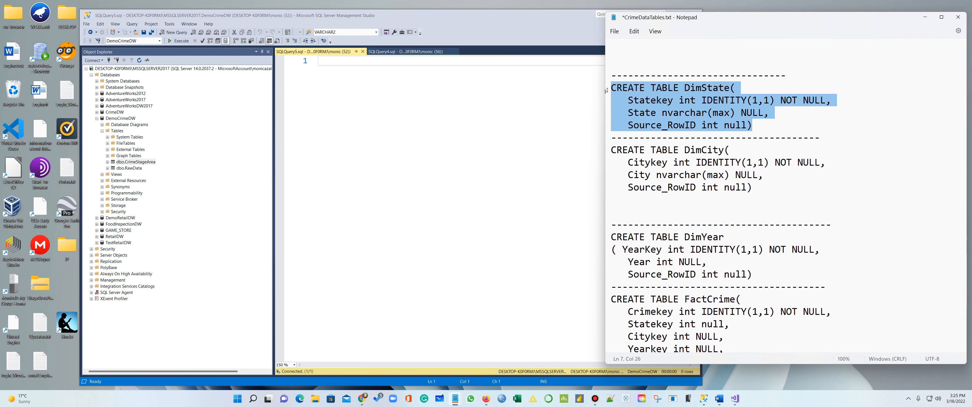
{"action": "left_click", "coordinate": [578, 101]}
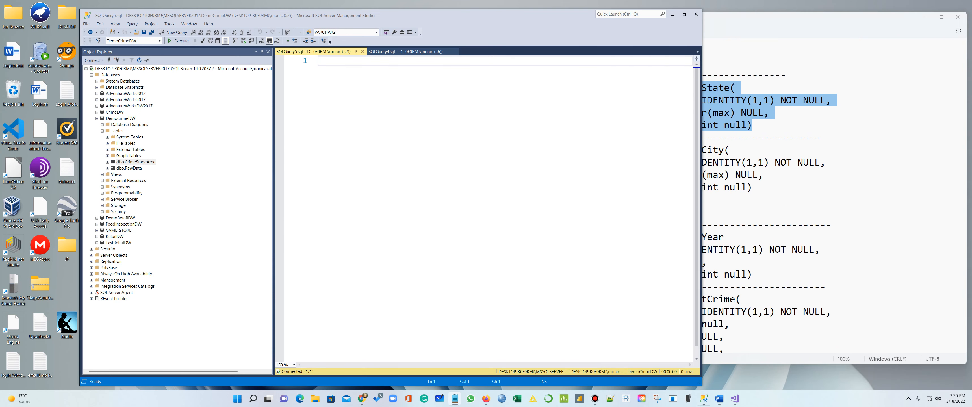
{"action": "key", "text": "ctrl+v"}
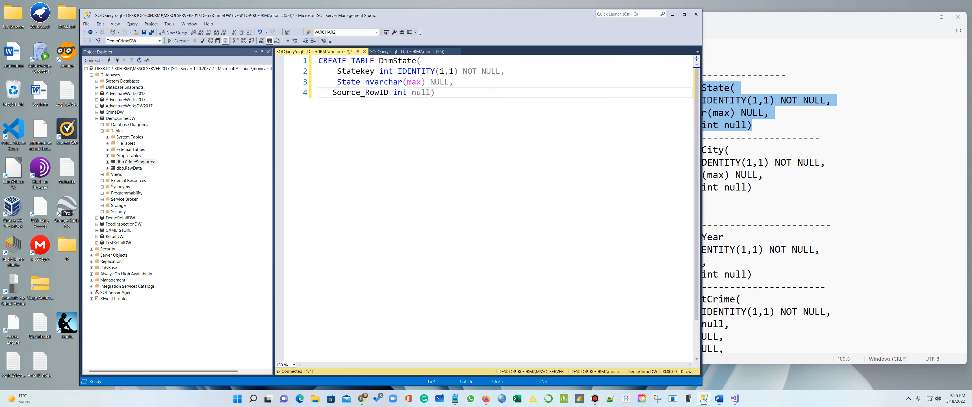
{"action": "type", "text": ";"}
{"action": "key", "text": "Return"}
{"action": "key", "text": "Return"}
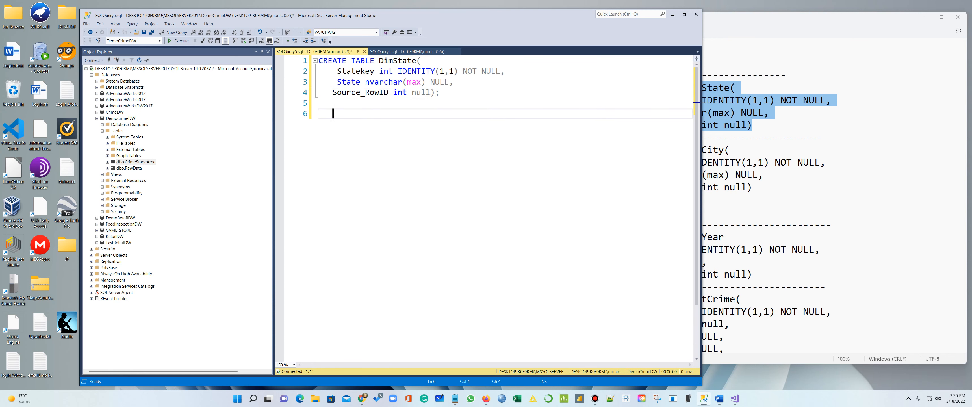
{"action": "left_click", "coordinate": [612, 211]}
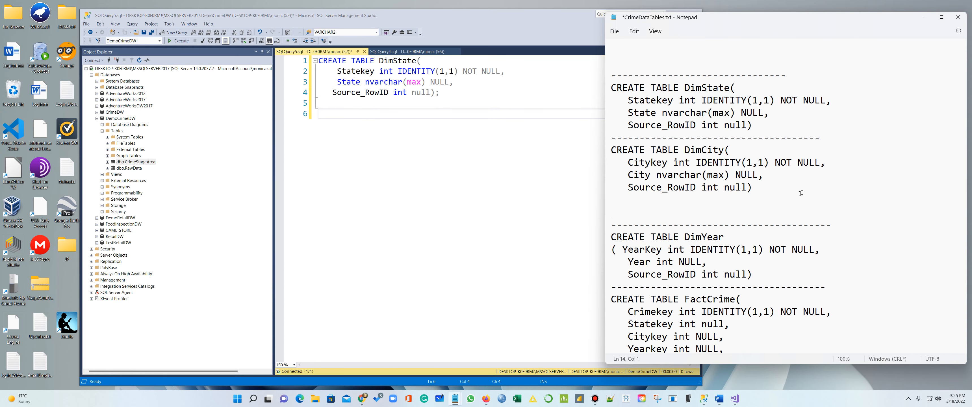
{"action": "left_click_drag", "start_coordinate": [801, 193], "coordinate": [606, 153]}
{"action": "key", "text": "ctrl+c"}
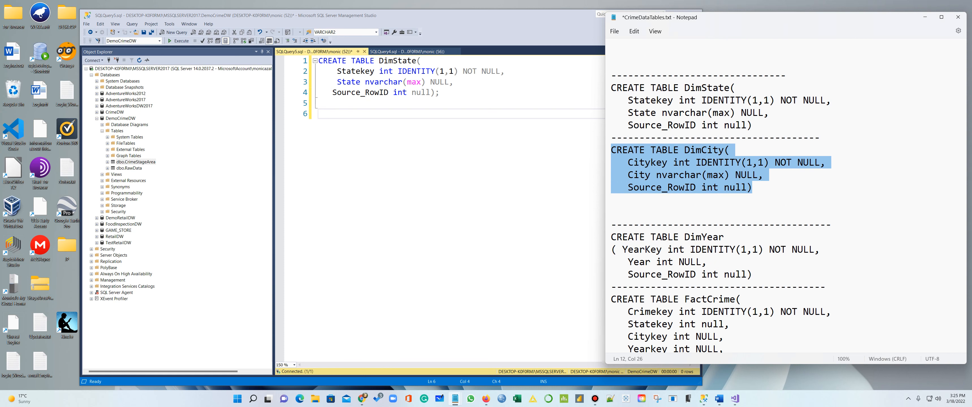
{"action": "left_click", "coordinate": [379, 147]}
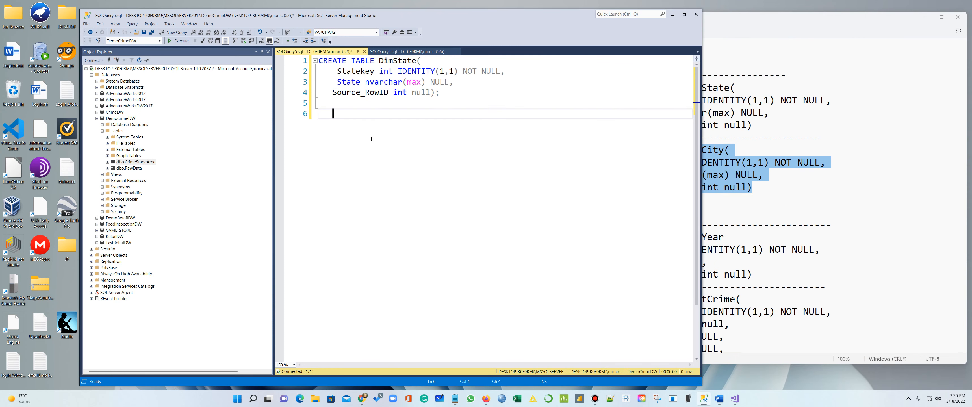
{"action": "key", "text": "BackSpace"}
{"action": "key", "text": "ctrl+v"}
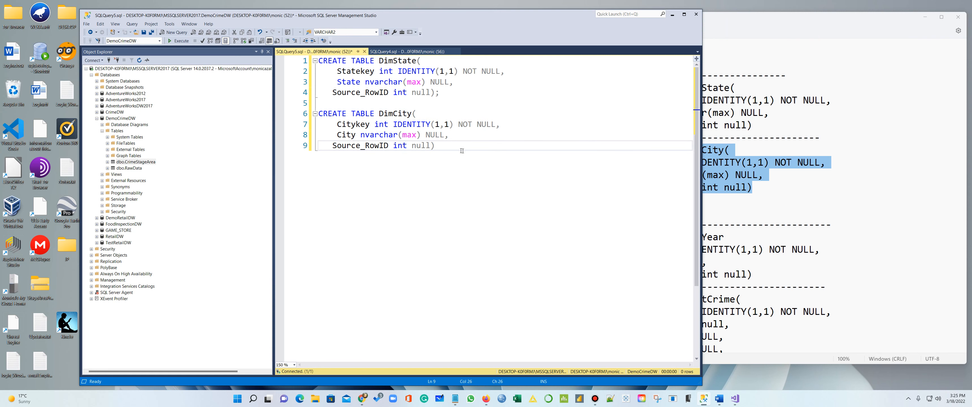
Paste the DimYear CREATE TABLE statement below DimCity and end it with a semicolon
{"action": "left_click", "coordinate": [820, 203]}
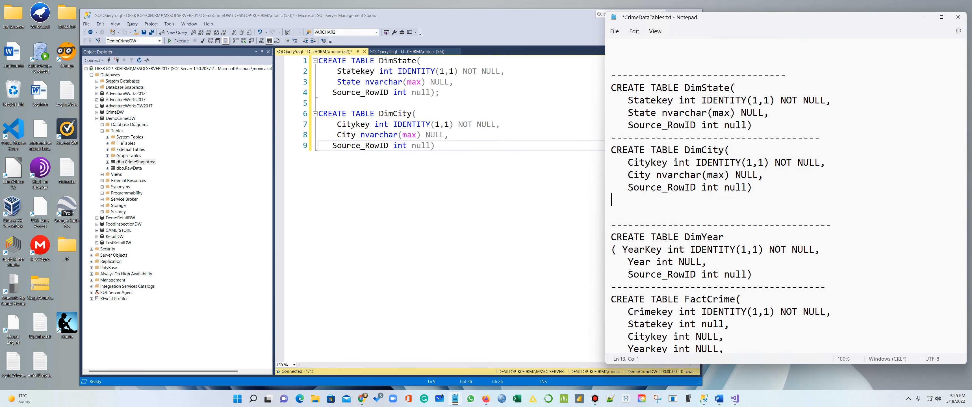
{"action": "left_click_drag", "start_coordinate": [751, 275], "coordinate": [614, 238]}
{"action": "key", "text": "ctrl+c"}
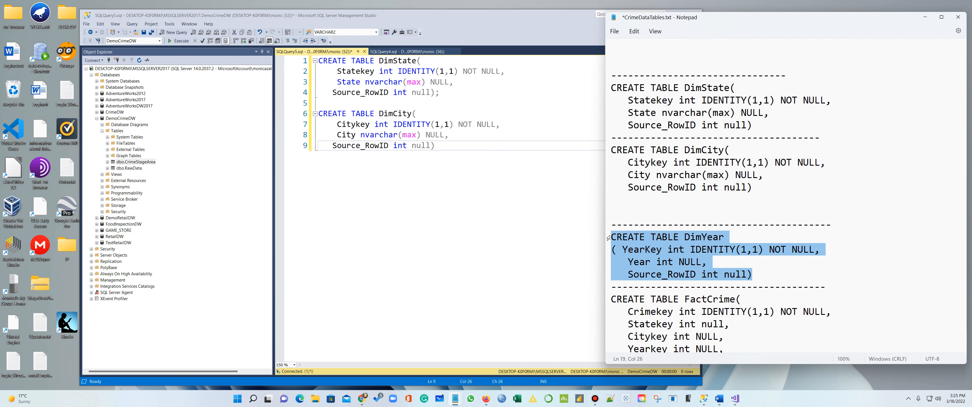
{"action": "key", "text": "alt+Tab"}
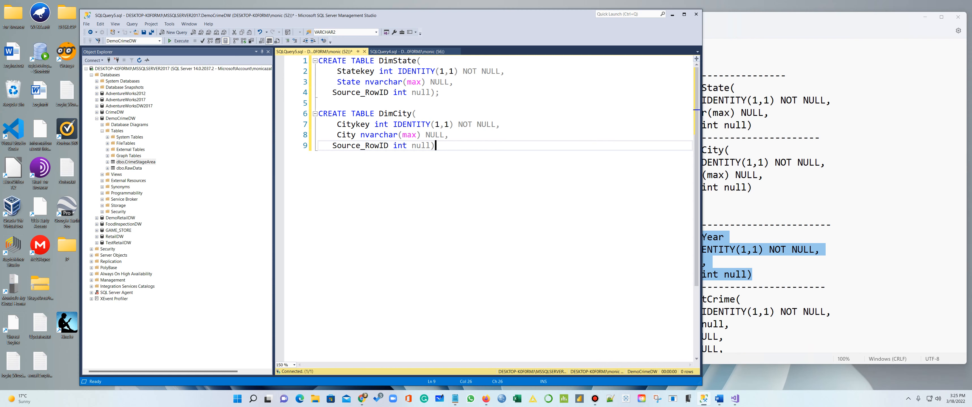
{"action": "key", "text": "Return"}
{"action": "key", "text": "Return"}
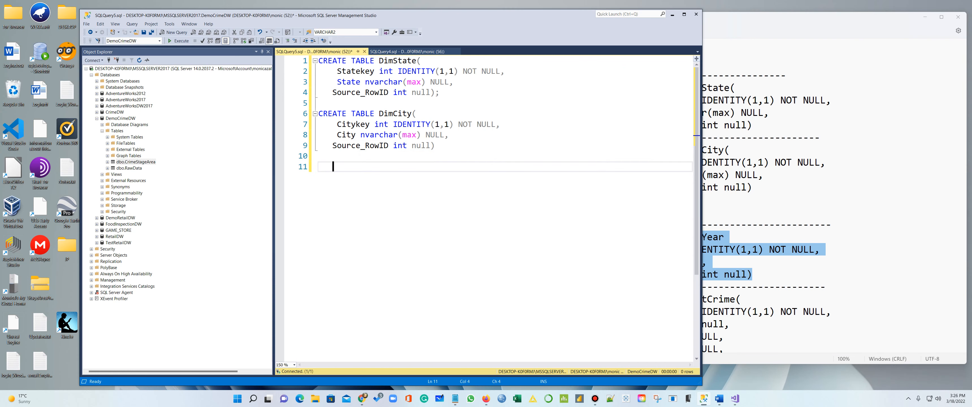
{"action": "key", "text": "ctrl+v"}
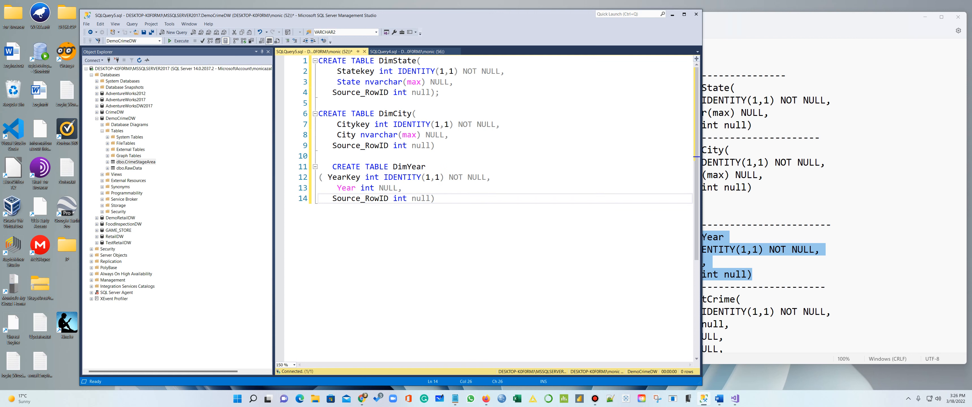
{"action": "type", "text": ";"}
{"action": "left_click", "coordinate": [435, 144]}
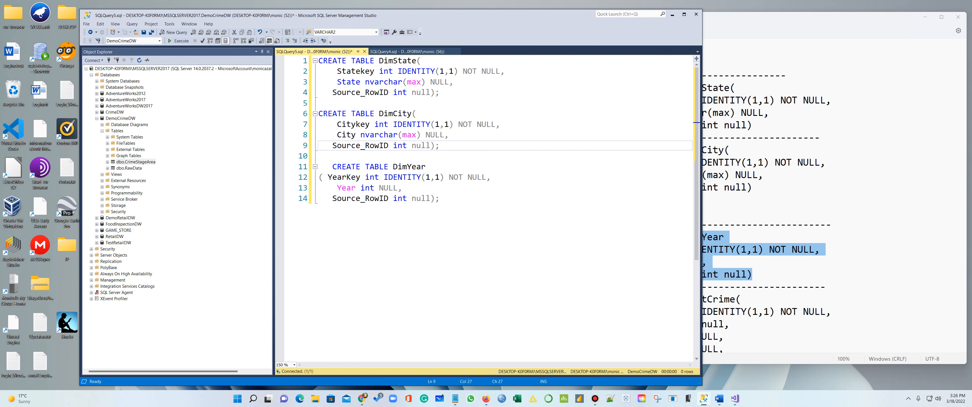
Paste the FactCrime CREATE TABLE statement after the DimYear statement
{"action": "left_click", "coordinate": [821, 230]}
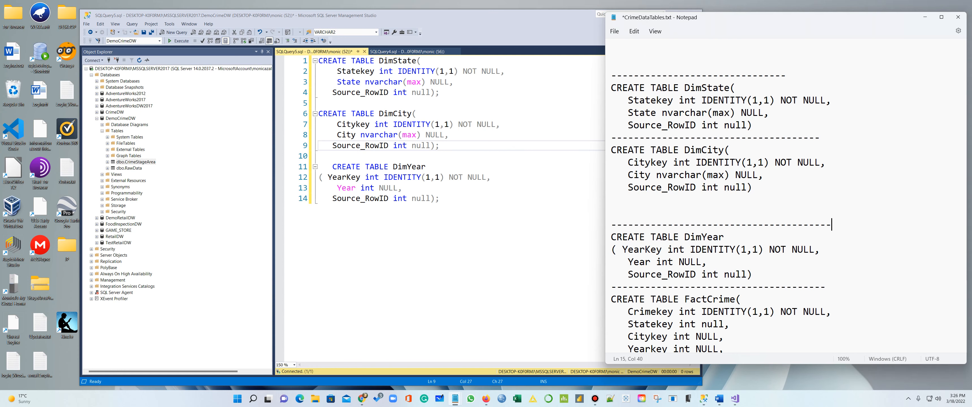
{"action": "scroll", "coordinate": [720, 207], "scroll_direction": "down", "scroll_amount": 5}
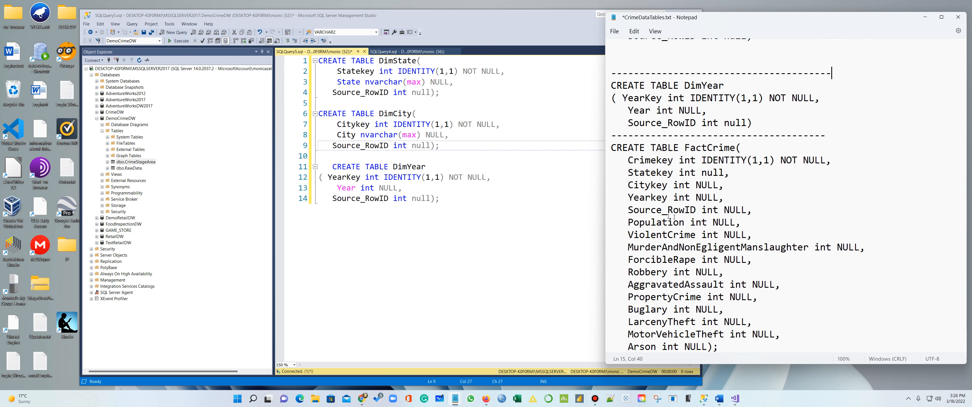
{"action": "left_click_drag", "start_coordinate": [719, 347], "coordinate": [611, 148]}
{"action": "key", "text": "ctrl+c"}
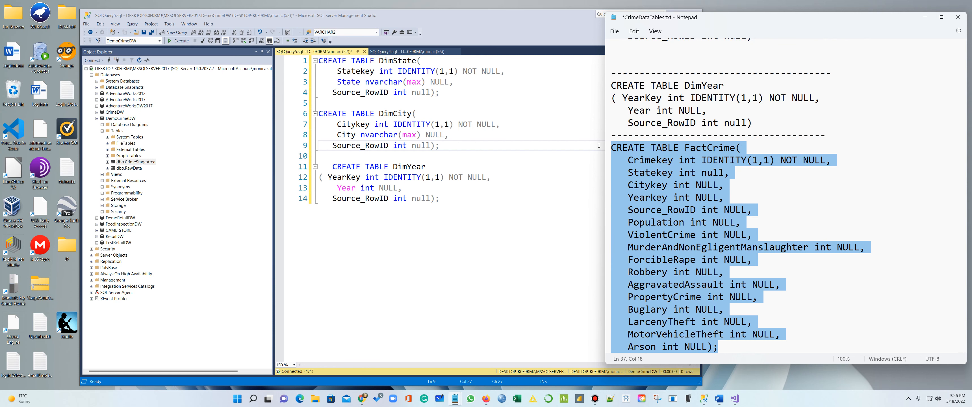
{"action": "left_click", "coordinate": [467, 202]}
{"action": "key", "text": "Return"}
{"action": "key", "text": "Return"}
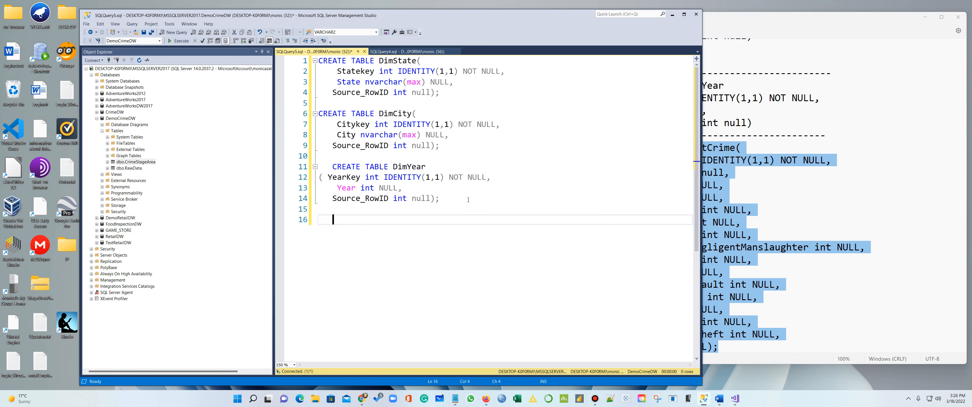
{"action": "key", "text": "ctrl+v"}
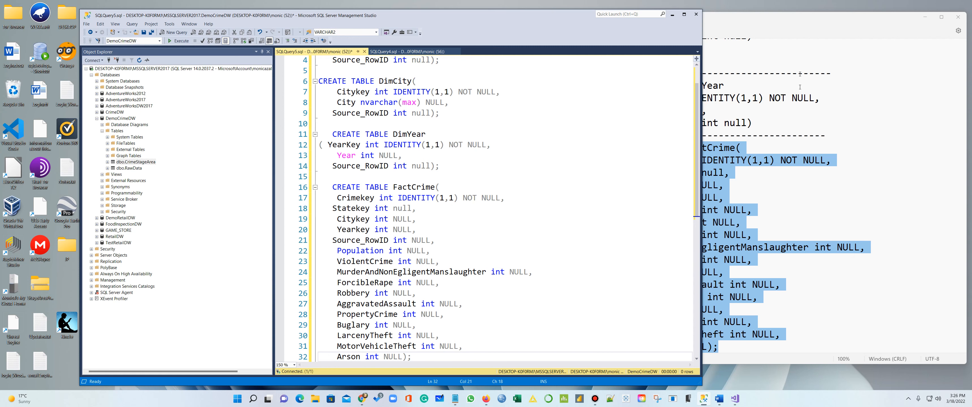
{"action": "left_click", "coordinate": [799, 37]}
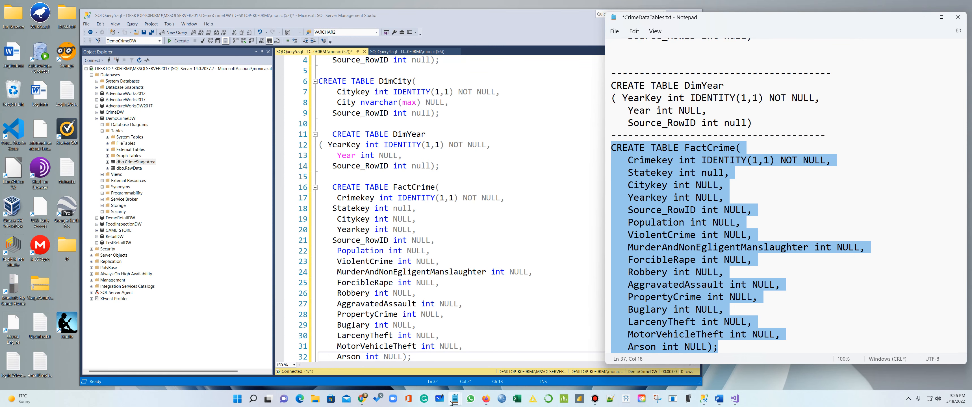
Add a '------- Create Dim and Fact tables' heading and the foreign-key note, fixing 'tha' to 'than'
{"action": "mouse_move", "coordinate": [455, 399]}
{"action": "left_click", "coordinate": [408, 372]}
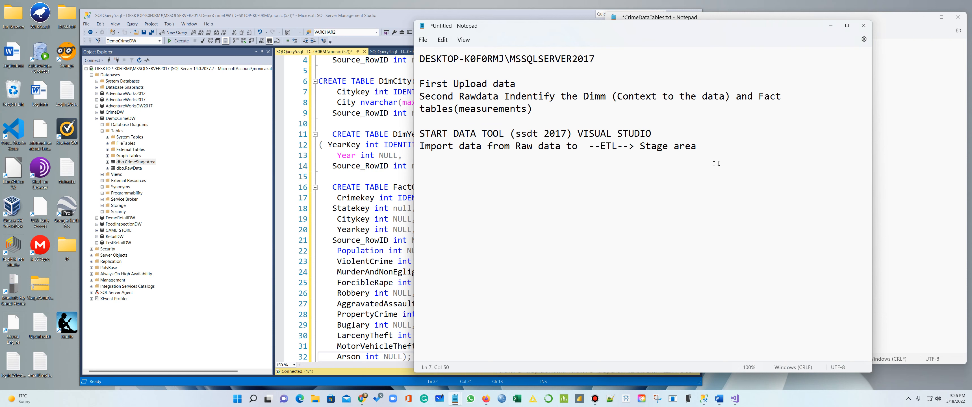
{"action": "type", "text": "------- "}
{"action": "type", "text": "Create"}
{"action": "type", "text": "Dim and "}
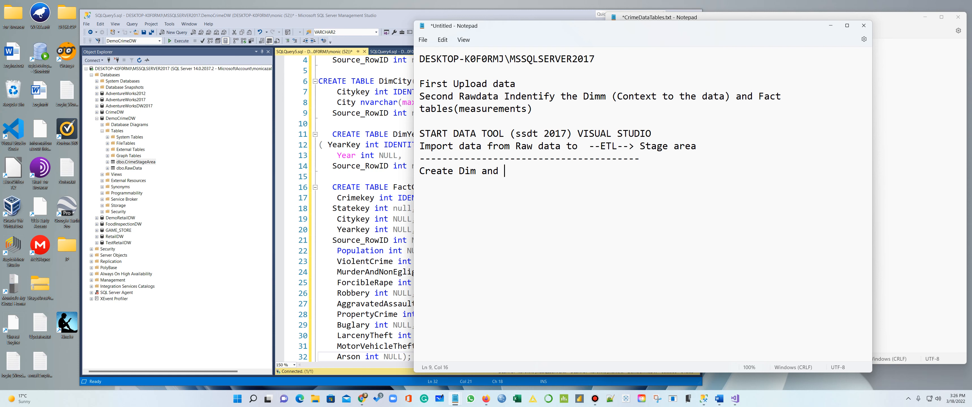
{"action": "type", "text": "Fs"}
{"action": "key", "text": "BackSpace"}
{"action": "type", "text": "act tables"}
{"action": "key", "text": "Return"}
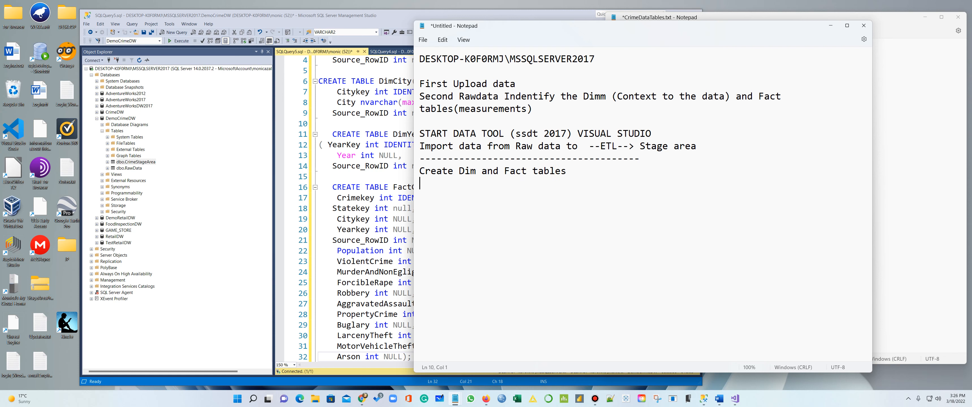
{"action": "type", "text": "Identify the t"}
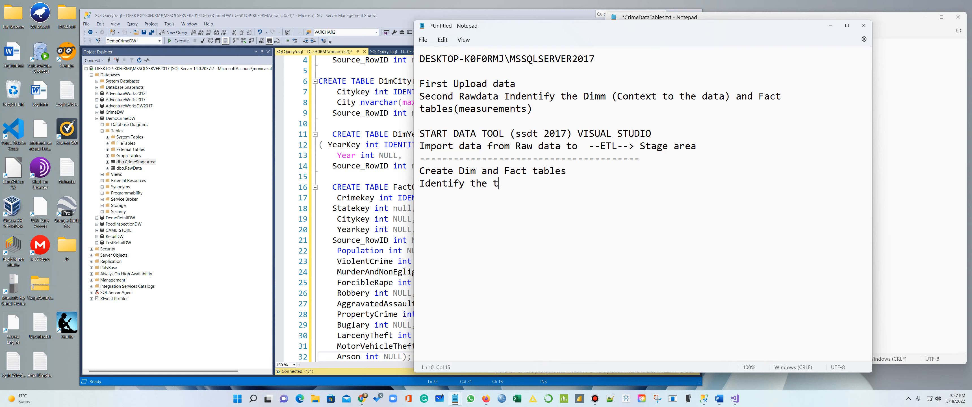
{"action": "type", "text": "ables that do not ha"}
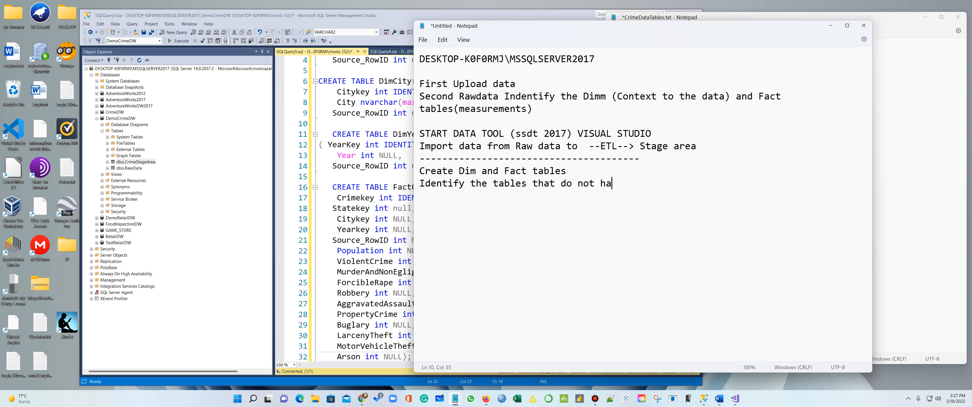
{"action": "type", "text": "ve foreign "}
{"action": "type", "text": "tha "}
{"action": "type", "text": "tables tha"}
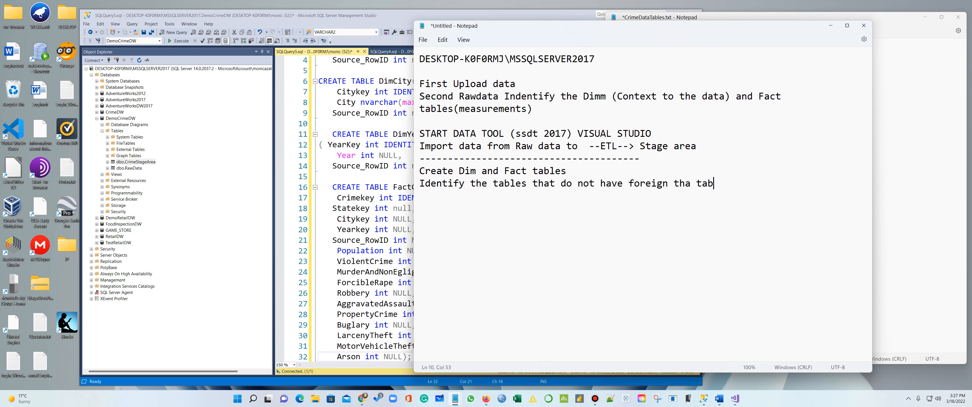
{"action": "type", "text": "t have "}
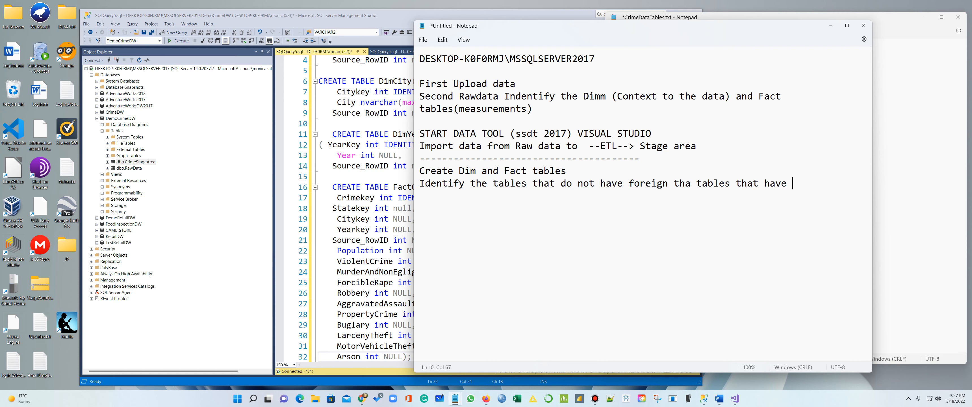
{"action": "type", "text": "foreign keys"}
{"action": "left_click", "coordinate": [692, 183]}
{"action": "type", "text": "n"}
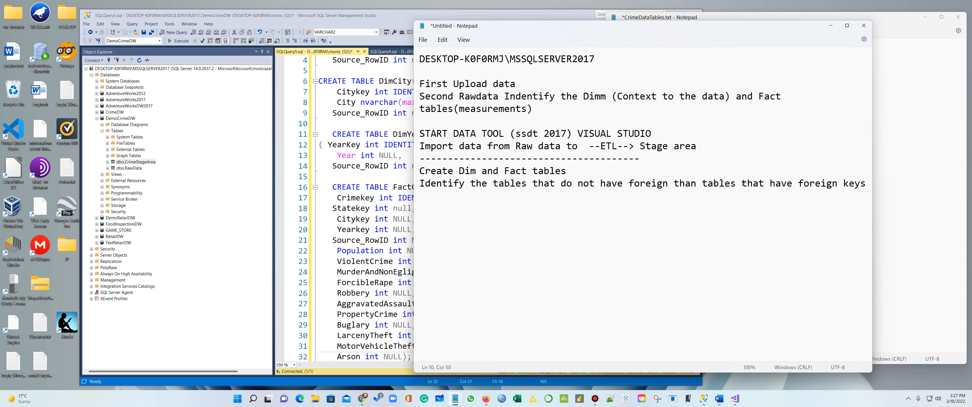
{"action": "left_click", "coordinate": [831, 25]}
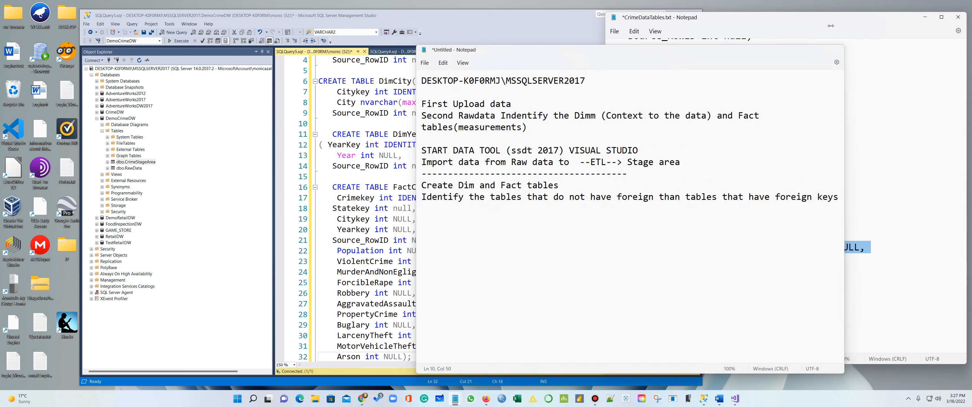
Select and execute each CREATE TABLE statement in turn: DimState, DimCity, DimYear, then FactCrime
{"action": "scroll", "coordinate": [538, 183], "scroll_direction": "up", "scroll_amount": 1}
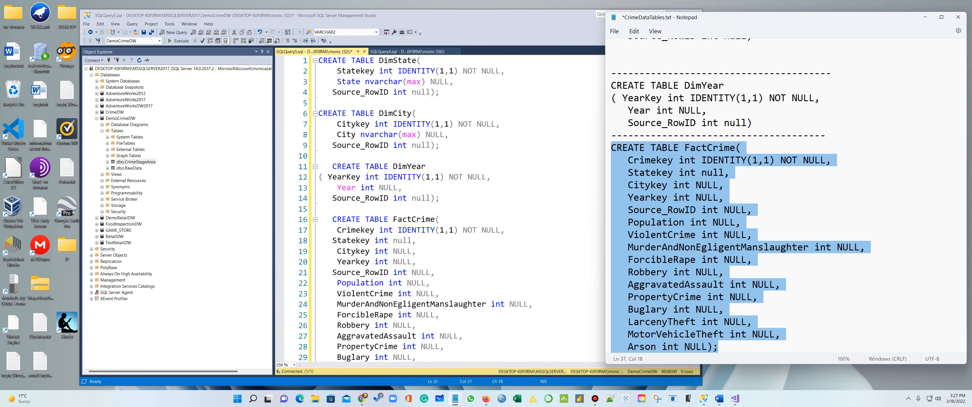
{"action": "left_click_drag", "start_coordinate": [332, 103], "coordinate": [319, 61]}
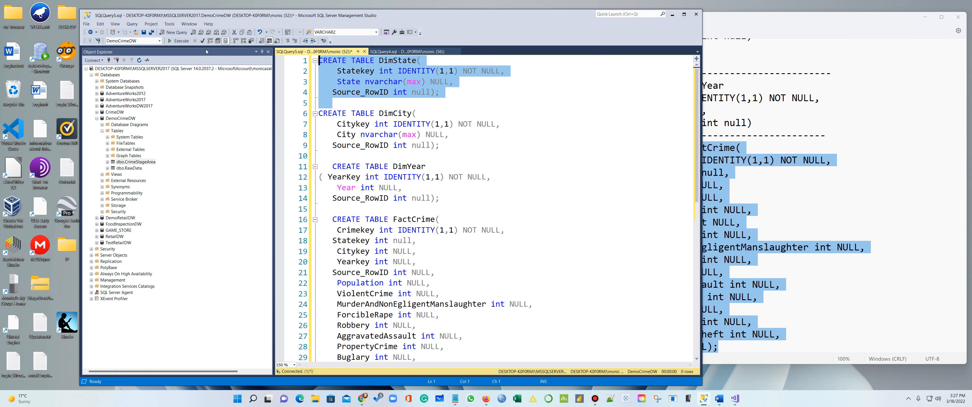
{"action": "left_click", "coordinate": [179, 41]}
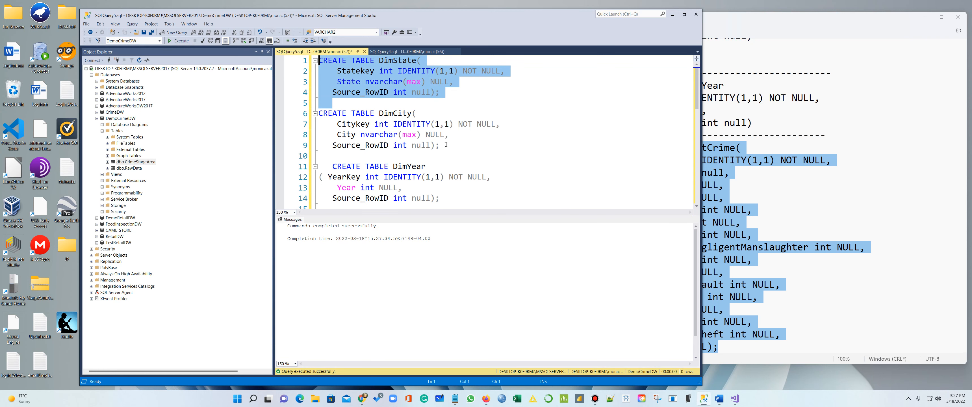
{"action": "left_click_drag", "start_coordinate": [446, 145], "coordinate": [319, 113]}
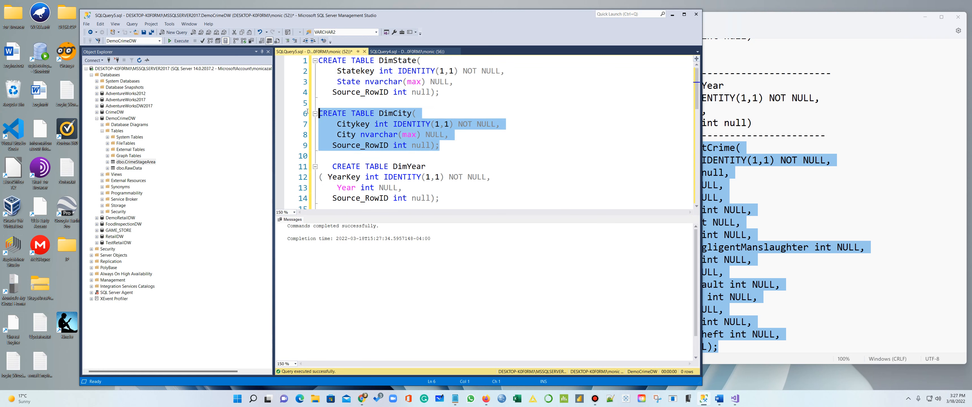
{"action": "left_click", "coordinate": [180, 42]}
{"action": "scroll", "coordinate": [475, 139], "scroll_direction": "down", "scroll_amount": 2}
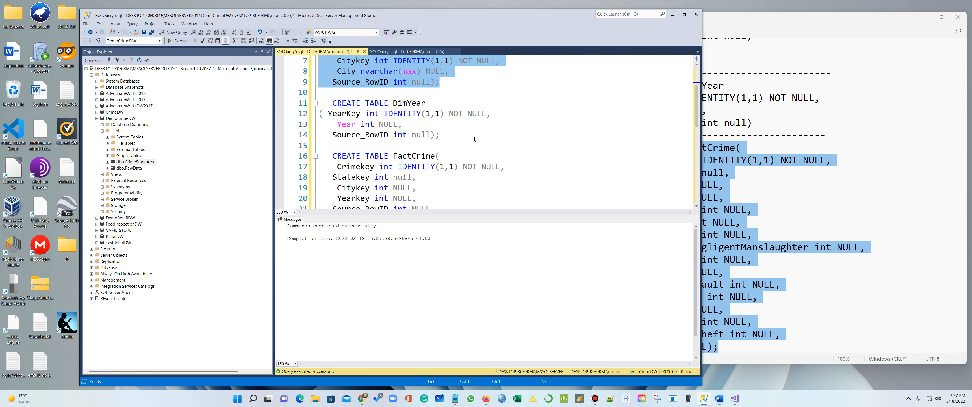
{"action": "left_click_drag", "start_coordinate": [439, 135], "coordinate": [319, 102]}
{"action": "left_click", "coordinate": [179, 40]}
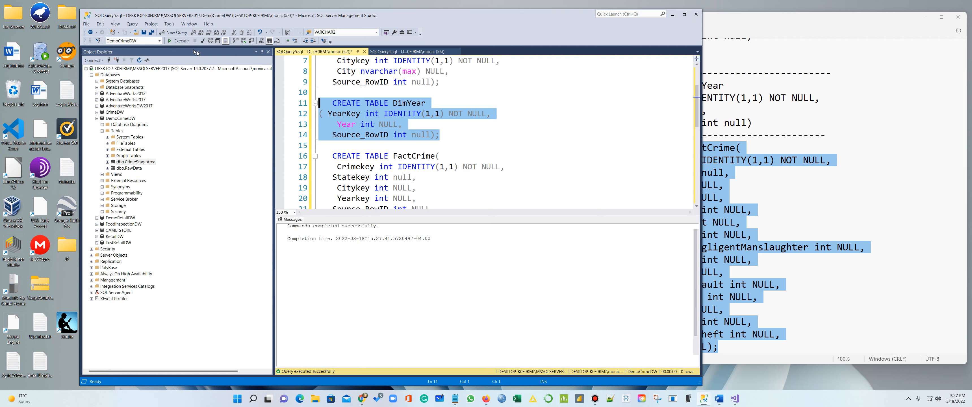
{"action": "scroll", "coordinate": [494, 170], "scroll_direction": "down", "scroll_amount": 7}
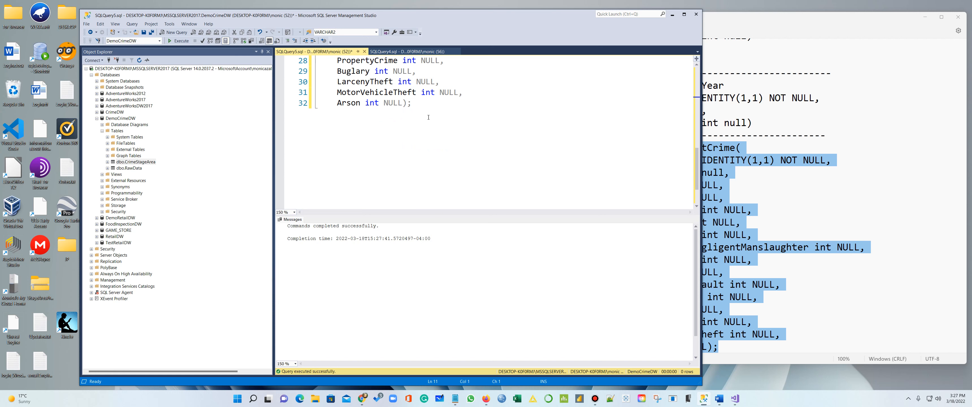
{"action": "left_click_drag", "start_coordinate": [429, 117], "coordinate": [377, 51]}
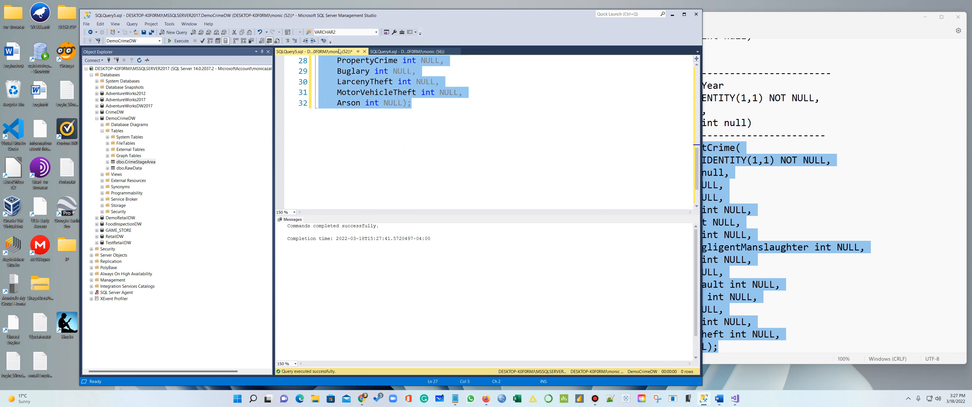
{"action": "scroll", "coordinate": [351, 71], "scroll_direction": "up", "scroll_amount": 6}
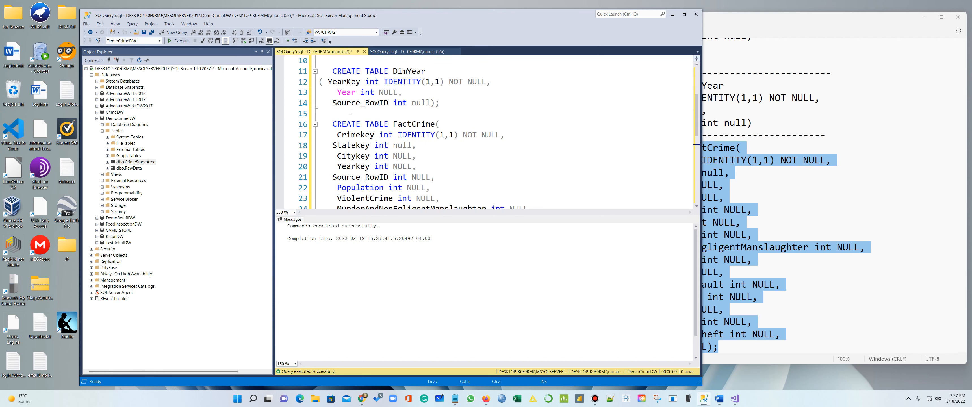
{"action": "left_click", "coordinate": [331, 125], "text": "shift"}
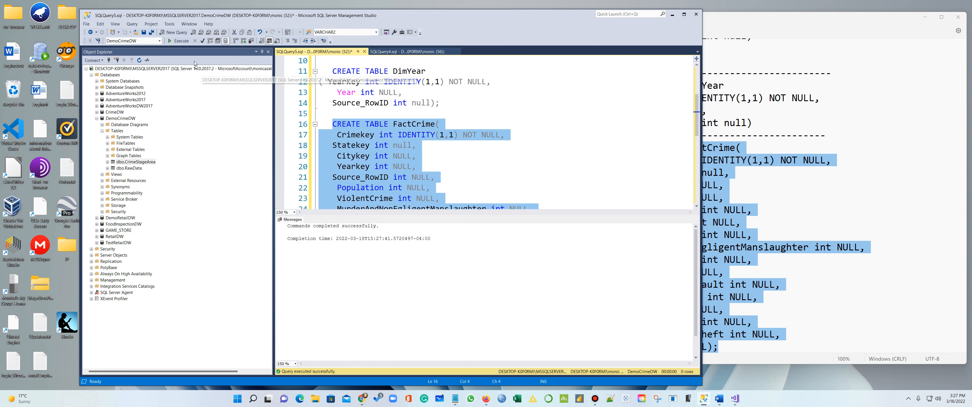
{"action": "left_click", "coordinate": [185, 41]}
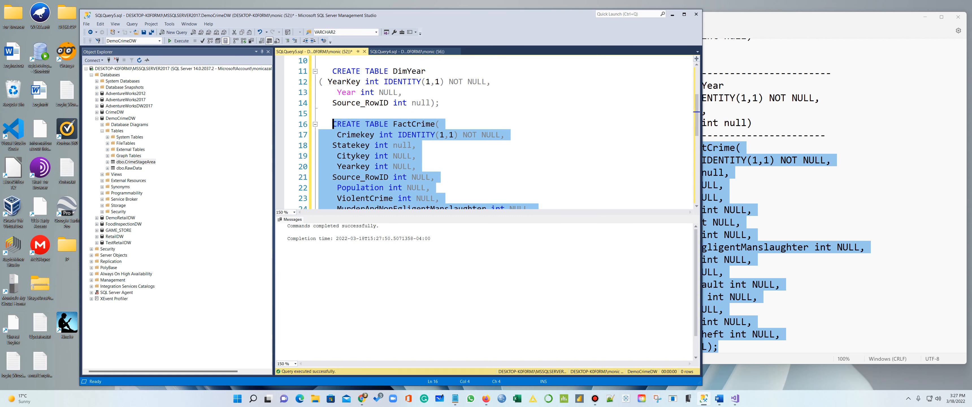
Close the query, saving it as CreateDimm_Fact_Tables, and close SQLQuery4
{"action": "left_click", "coordinate": [364, 52]}
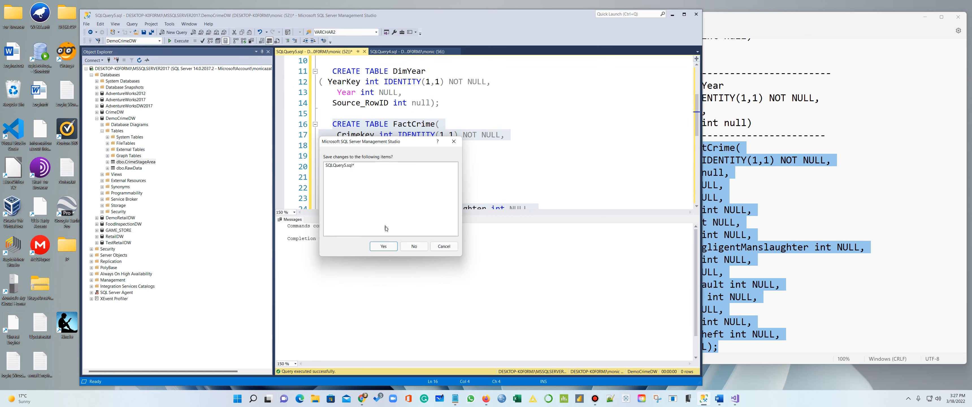
{"action": "left_click", "coordinate": [382, 246]}
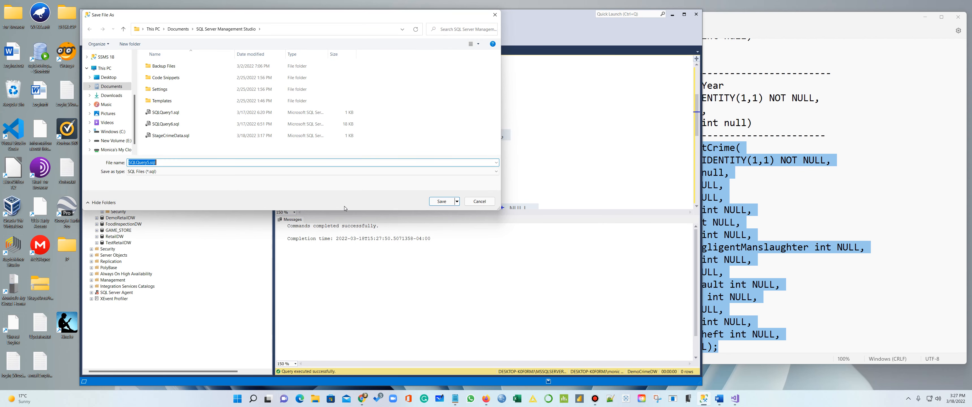
{"action": "type", "text": "CreateDimm_Fact_Tables"}
{"action": "left_click", "coordinate": [441, 202]}
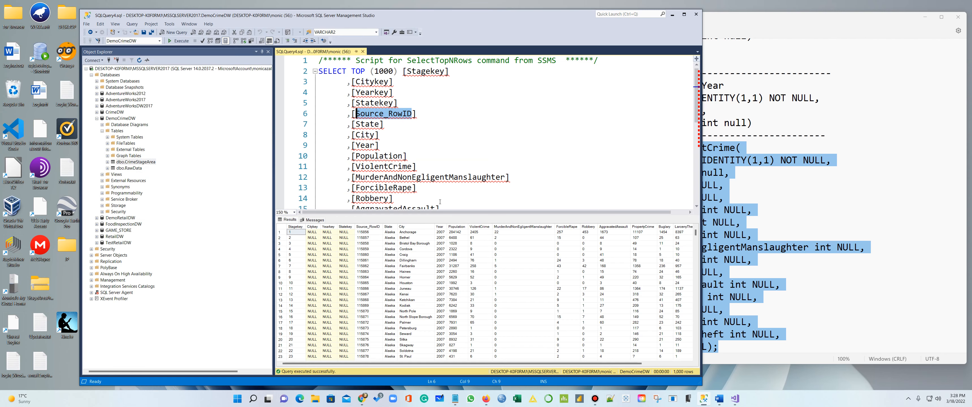
{"action": "left_click", "coordinate": [363, 51]}
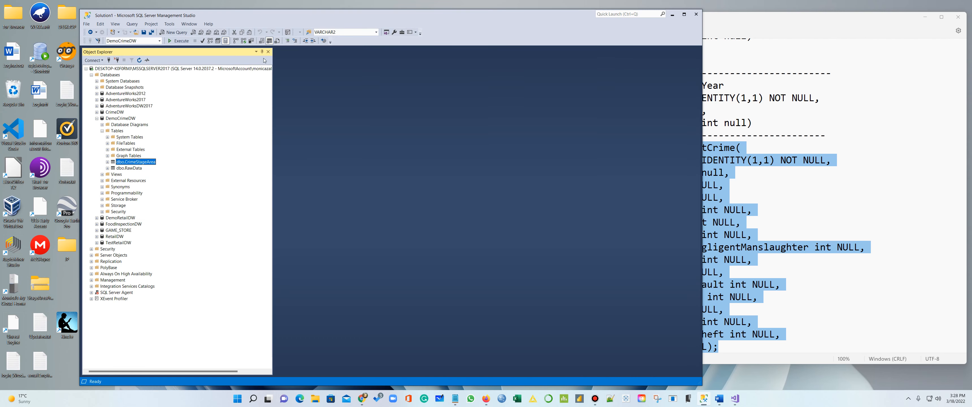
Refresh Object Explorer, list the DemoCrimeDW tables, and open dbo.DimCity in Design view
{"action": "left_click", "coordinate": [96, 118]}
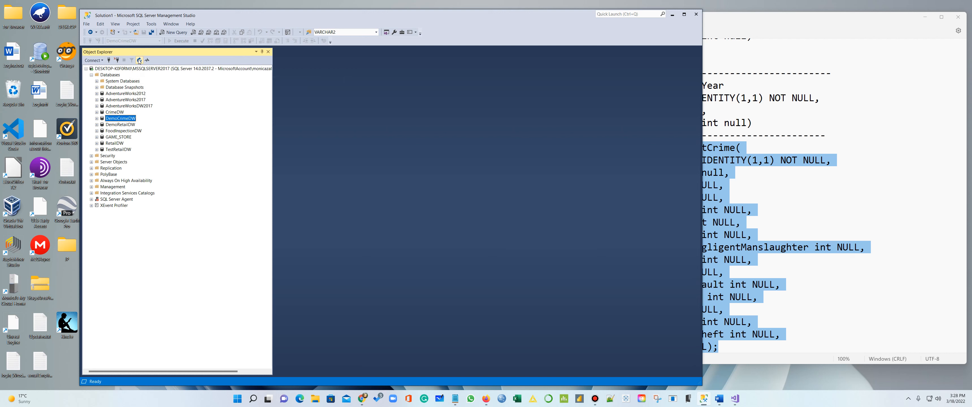
{"action": "left_click", "coordinate": [139, 61]}
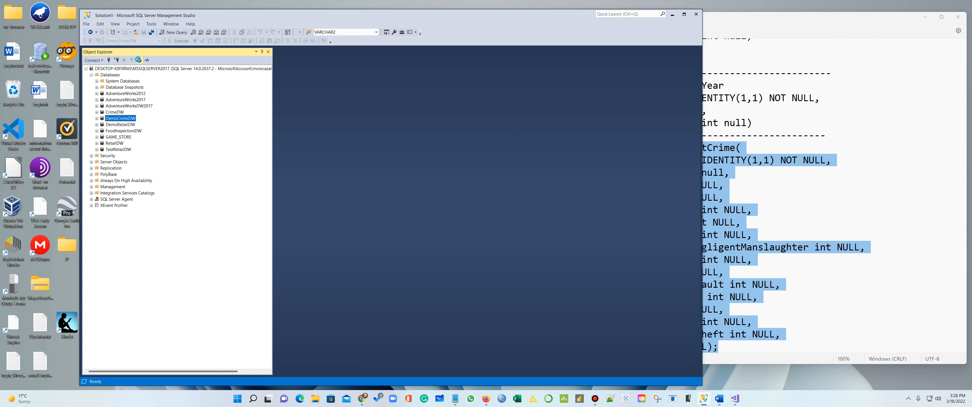
{"action": "left_click", "coordinate": [96, 119]}
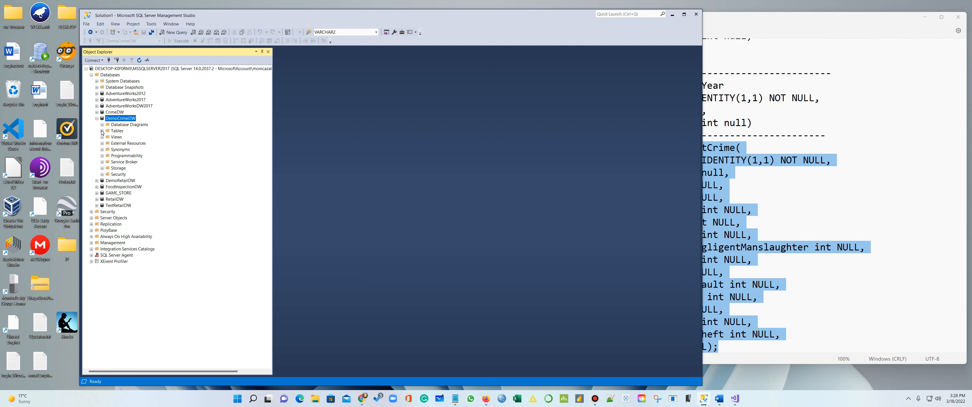
{"action": "left_click", "coordinate": [102, 131]}
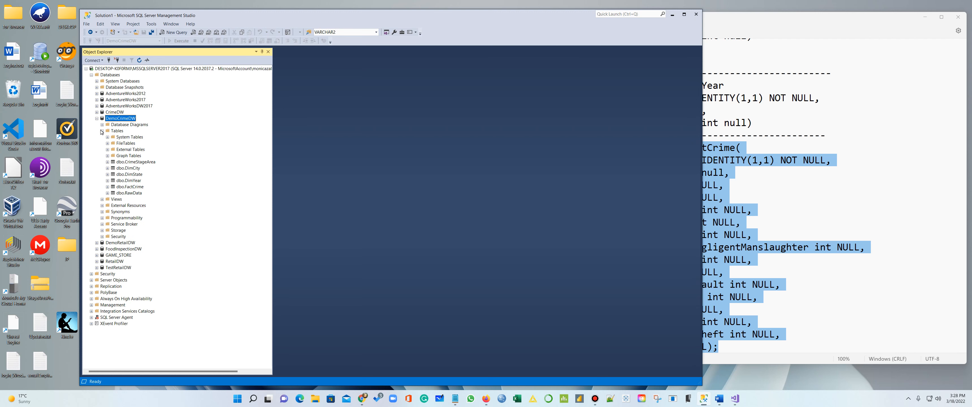
{"action": "right_click", "coordinate": [135, 169]}
{"action": "left_click", "coordinate": [170, 158]}
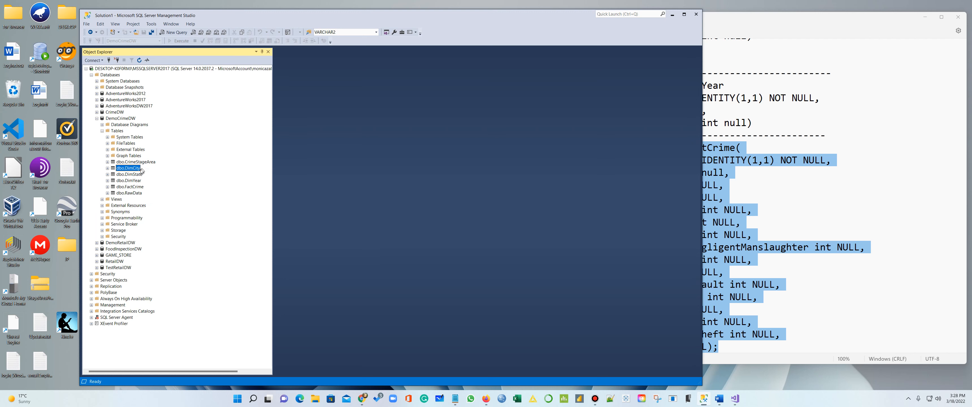
{"action": "right_click", "coordinate": [135, 170]}
{"action": "left_click", "coordinate": [151, 180]}
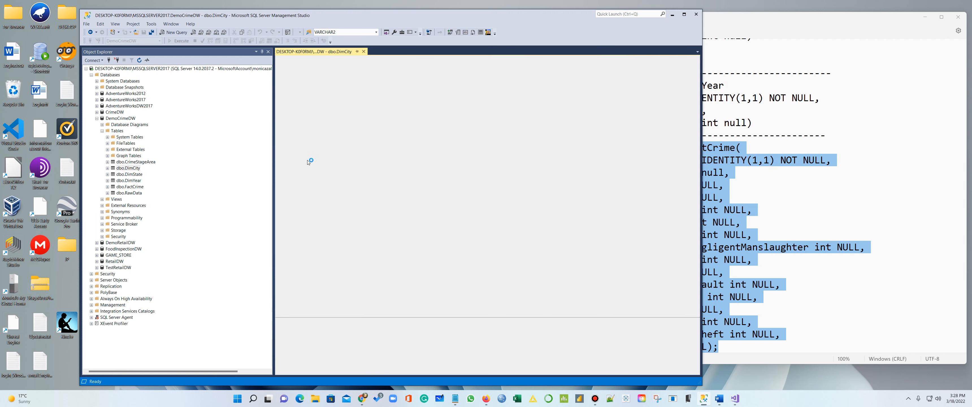
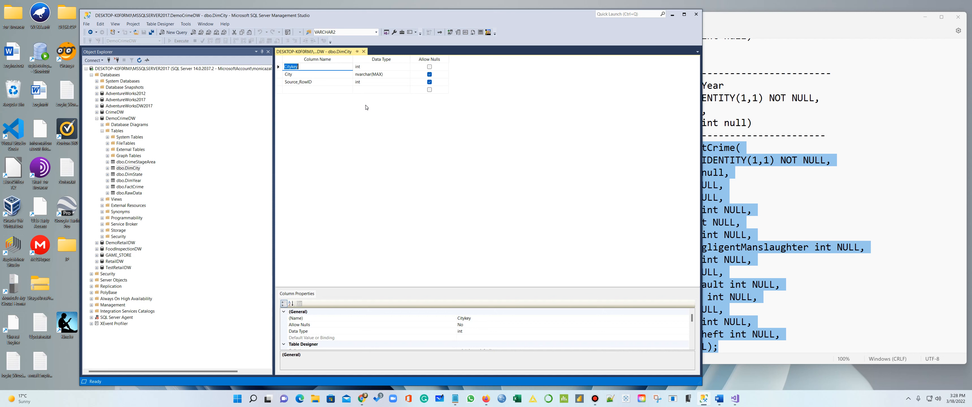
Close the DimCity design view and preview DimState's top 1000 rows, which return none
{"action": "left_click", "coordinate": [364, 52]}
{"action": "right_click", "coordinate": [129, 169]}
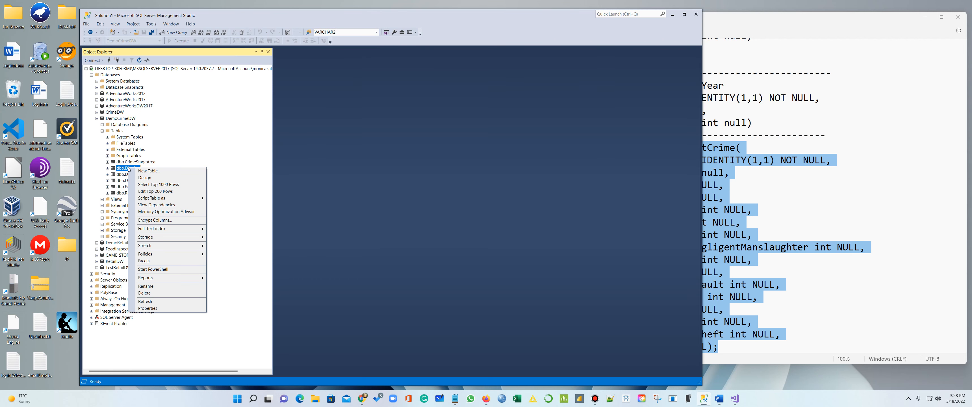
{"action": "left_click", "coordinate": [190, 138]}
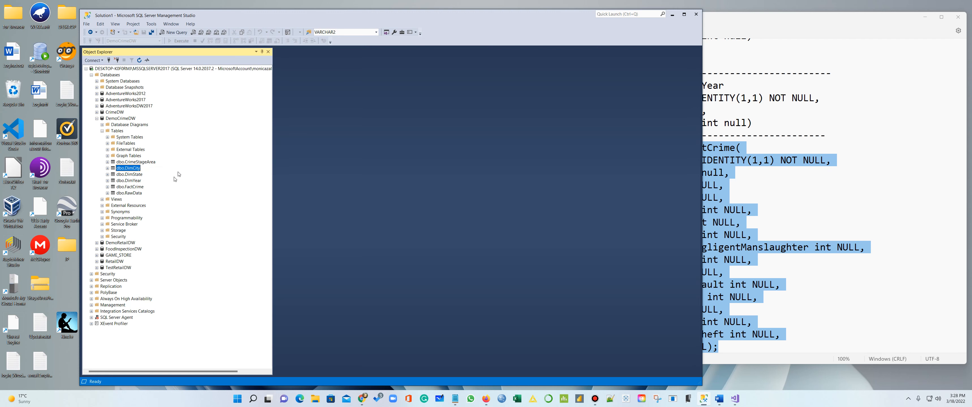
{"action": "right_click", "coordinate": [132, 174]}
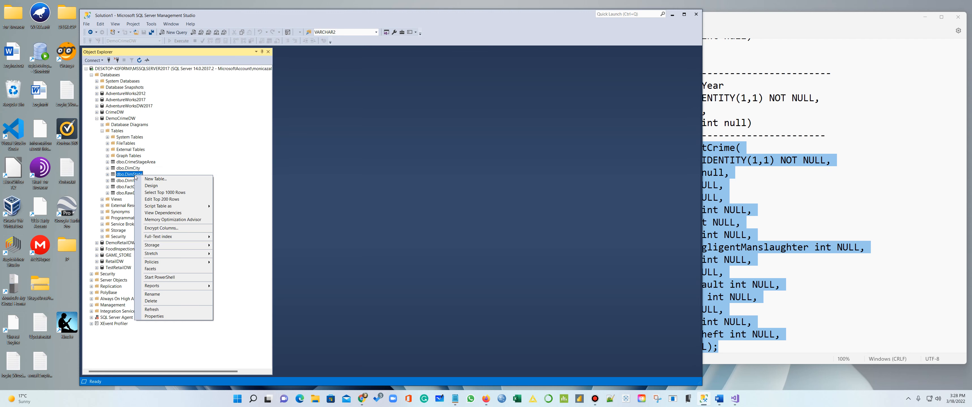
{"action": "left_click", "coordinate": [165, 193]}
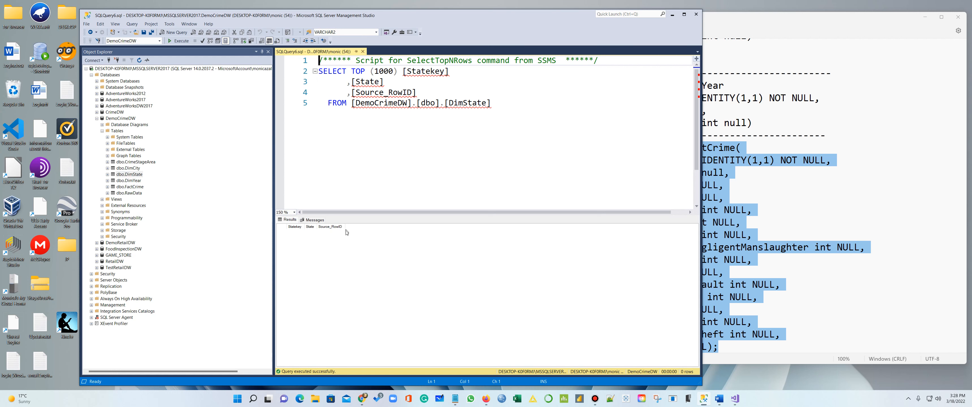
{"action": "left_click", "coordinate": [362, 51]}
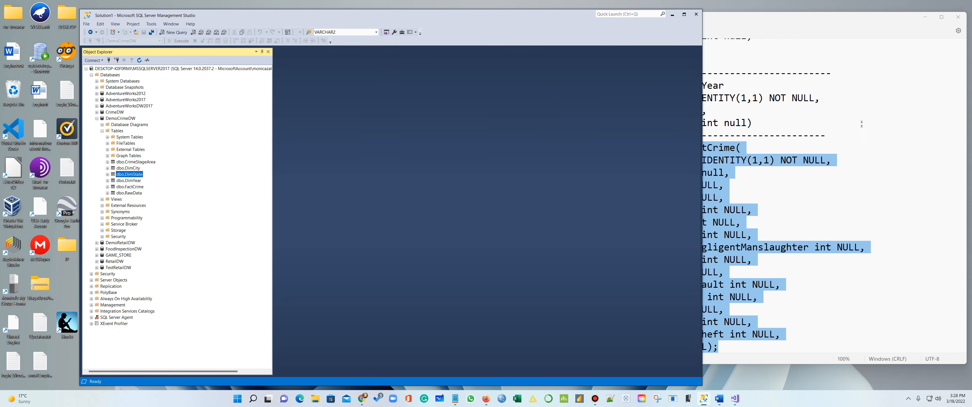
Minimize the Notepad window holding the table scripts
{"action": "left_click", "coordinate": [855, 84]}
{"action": "left_click", "coordinate": [927, 19]}
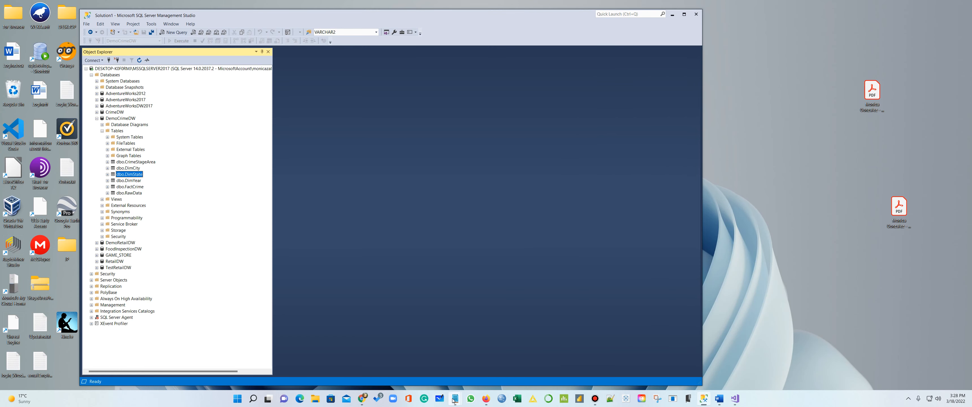
{"action": "mouse_move", "coordinate": [454, 400]}
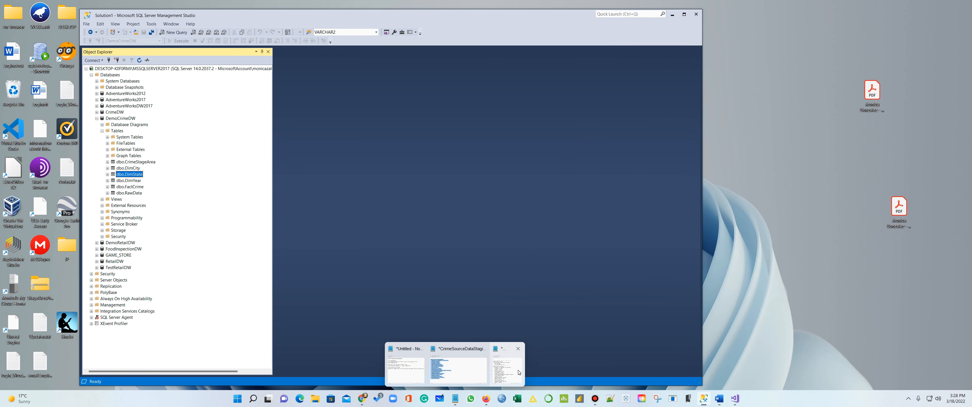
Save CrimeSourceDataStaging.sql into a new Final_Queries folder and close it
{"action": "left_click", "coordinate": [472, 369]}
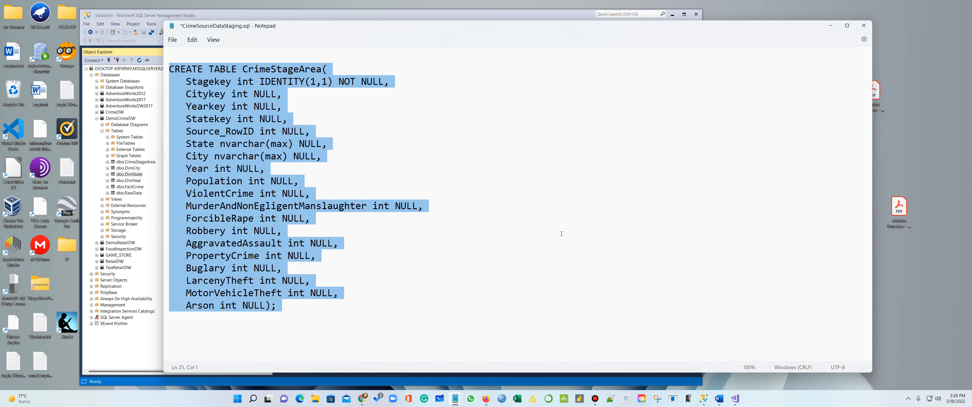
{"action": "scroll", "coordinate": [561, 234], "scroll_direction": "up", "scroll_amount": 1}
{"action": "left_click", "coordinate": [172, 40]}
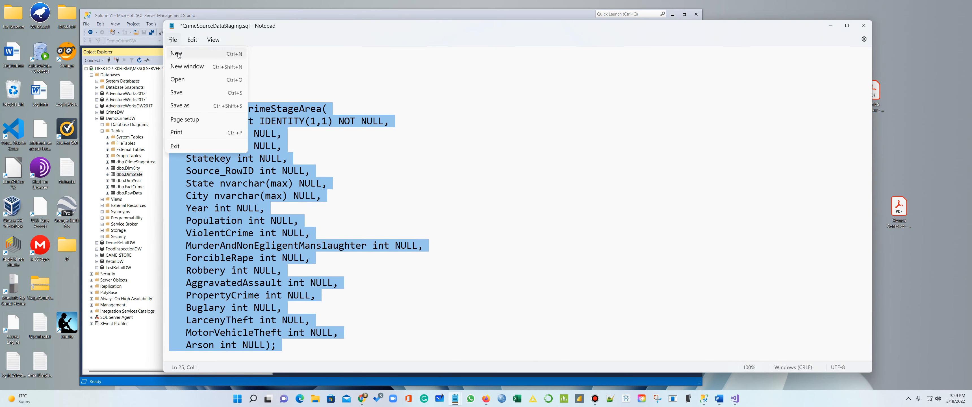
{"action": "left_click", "coordinate": [185, 106]}
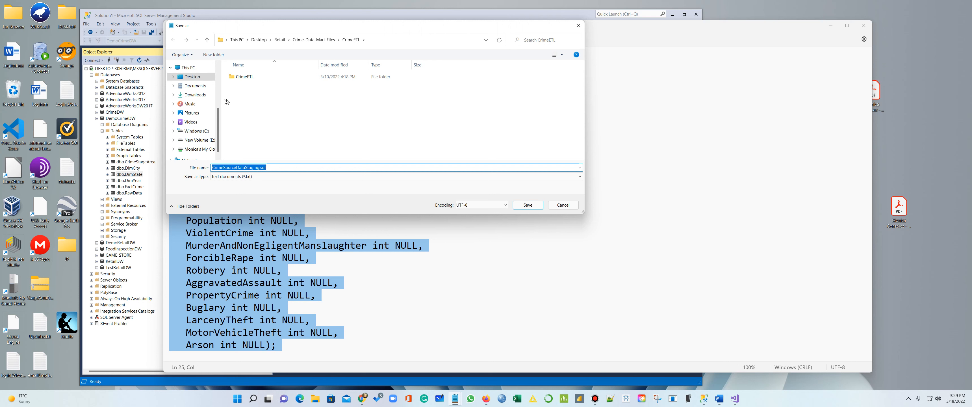
{"action": "left_click", "coordinate": [209, 55]}
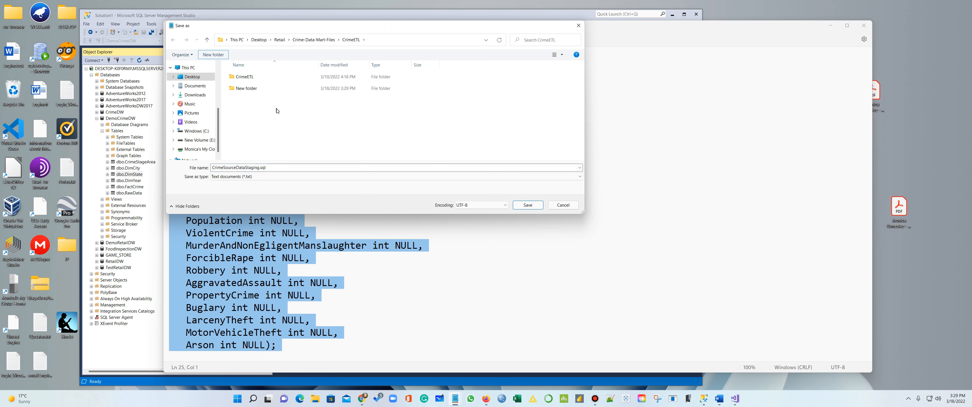
{"action": "type", "text": "Fin"}
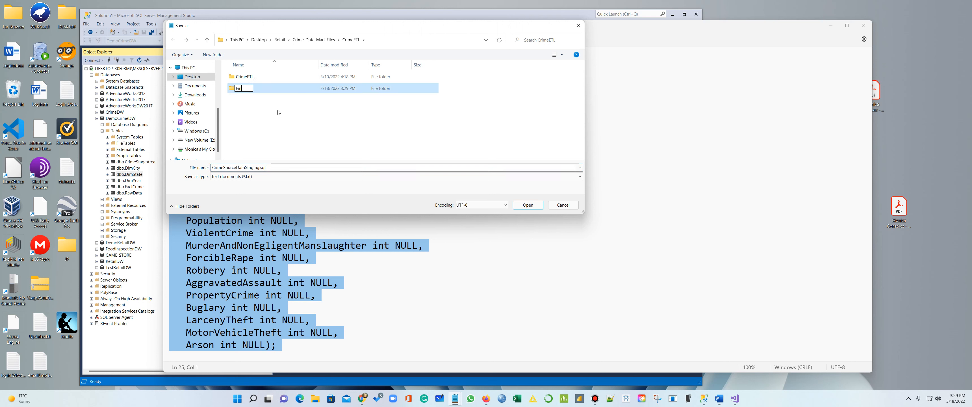
{"action": "type", "text": "al_Queries"}
{"action": "key", "text": "Return"}
{"action": "double_click", "coordinate": [249, 88]}
{"action": "left_click", "coordinate": [528, 206]}
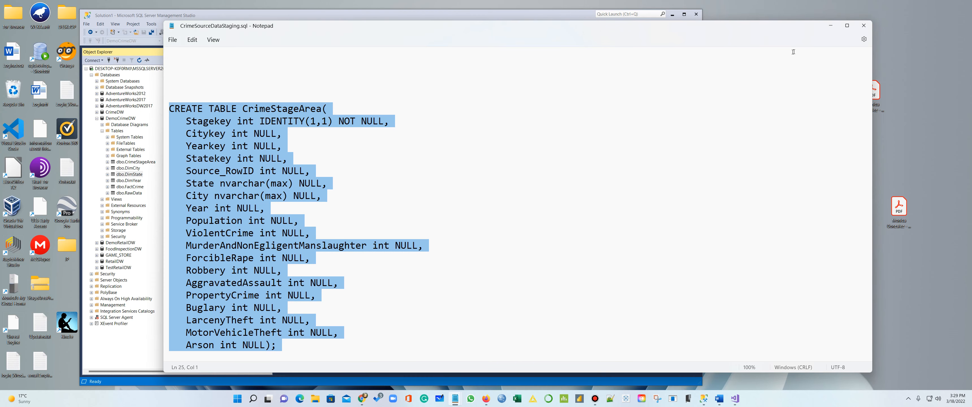
{"action": "left_click", "coordinate": [861, 29]}
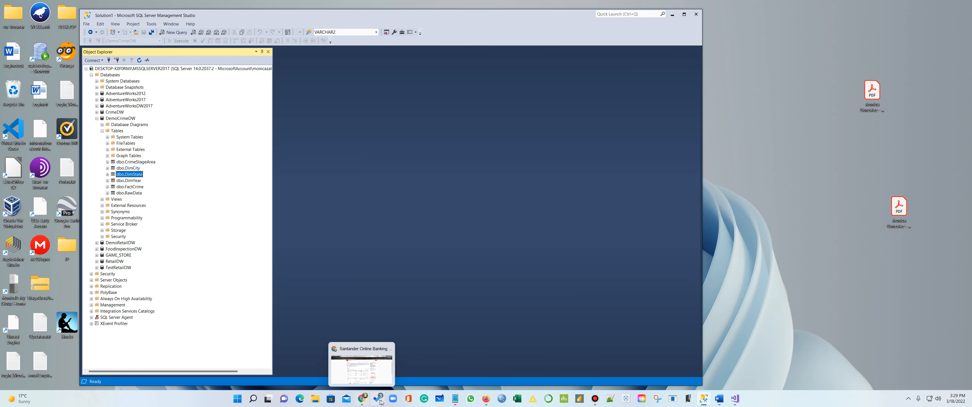
Save the tables script as Final_CrimeDataTables.txt in CrimeETL\Final_Queries and close Notepad
{"action": "mouse_move", "coordinate": [460, 399]}
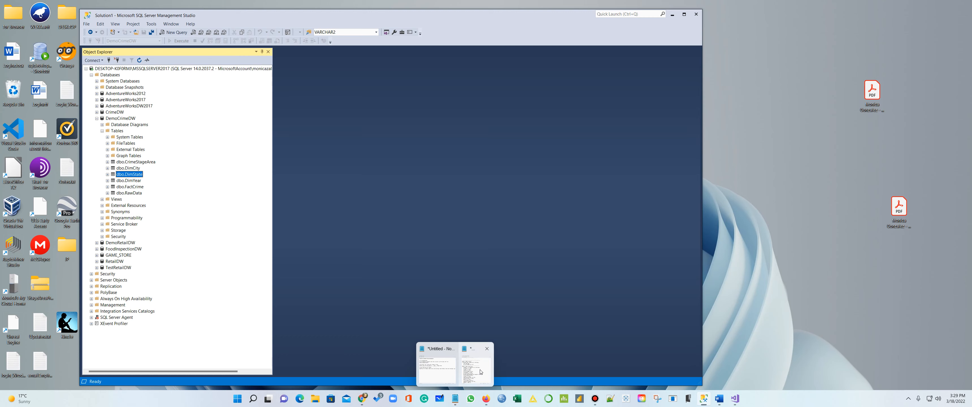
{"action": "left_click", "coordinate": [478, 348]}
{"action": "scroll", "coordinate": [717, 208], "scroll_direction": "up", "scroll_amount": 4}
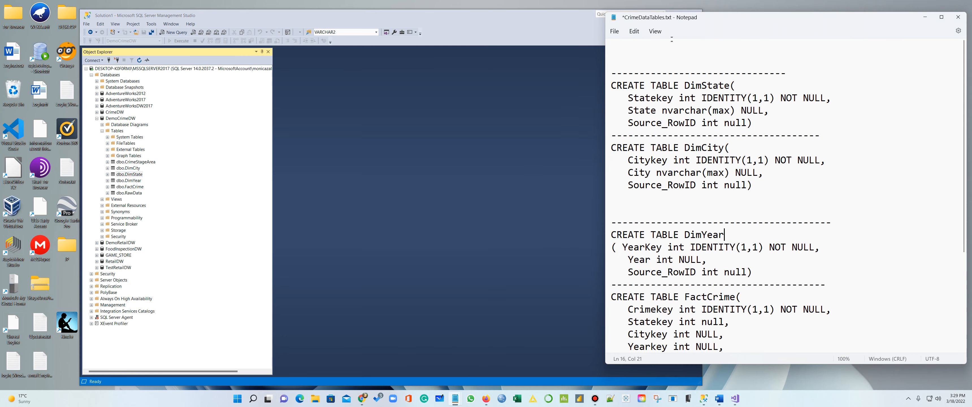
{"action": "left_click", "coordinate": [614, 31]}
{"action": "left_click", "coordinate": [626, 97]}
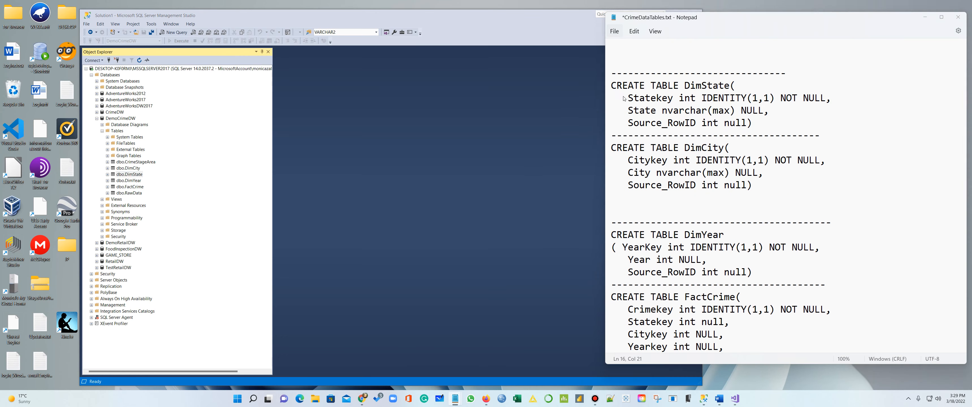
{"action": "left_click", "coordinate": [597, 158]}
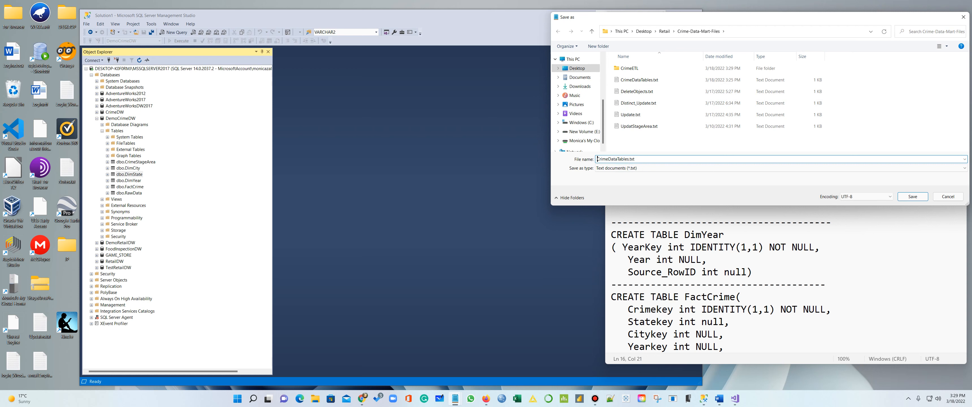
{"action": "type", "text": "Fi"}
{"action": "type", "text": "nal_"}
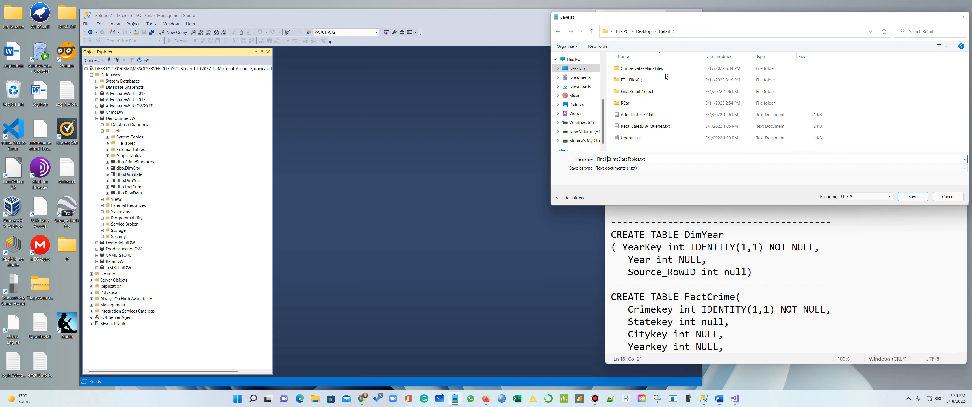
{"action": "double_click", "coordinate": [663, 72]}
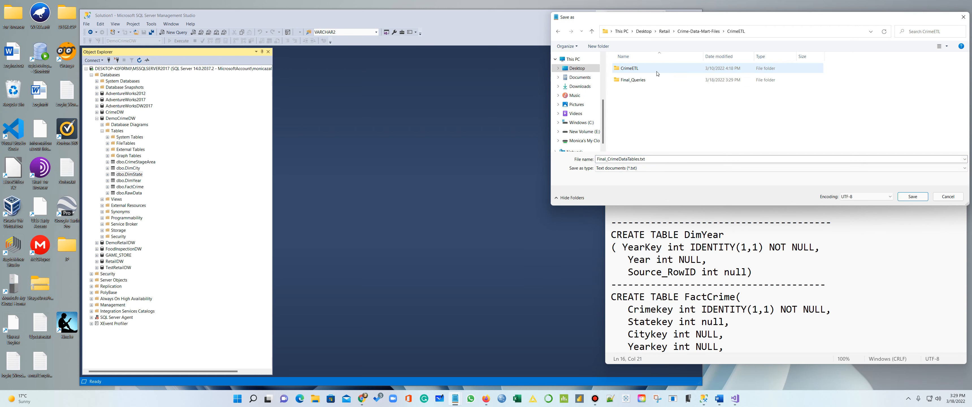
{"action": "left_click", "coordinate": [653, 84]}
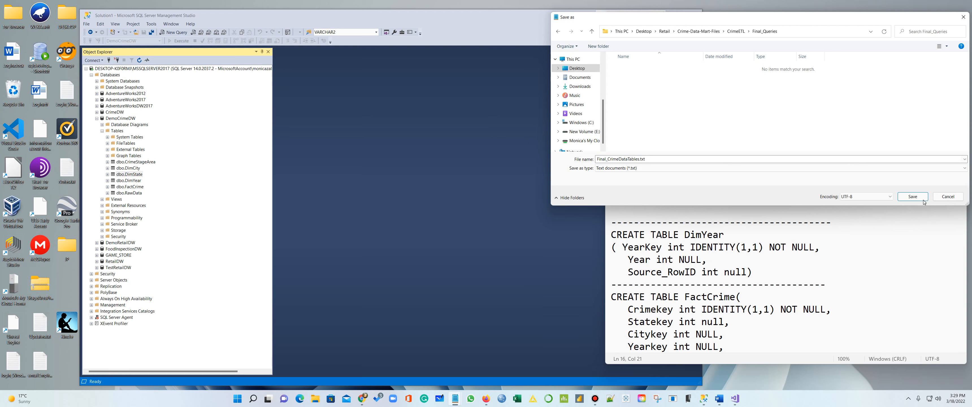
{"action": "left_click", "coordinate": [913, 197]}
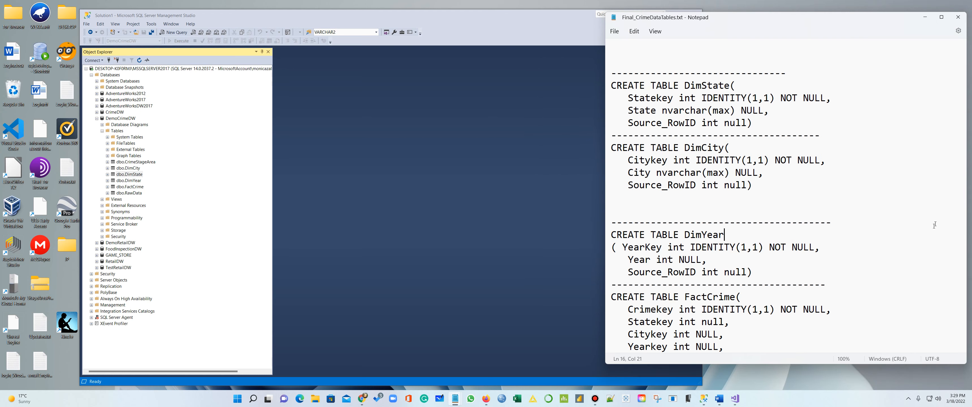
{"action": "left_click", "coordinate": [958, 17]}
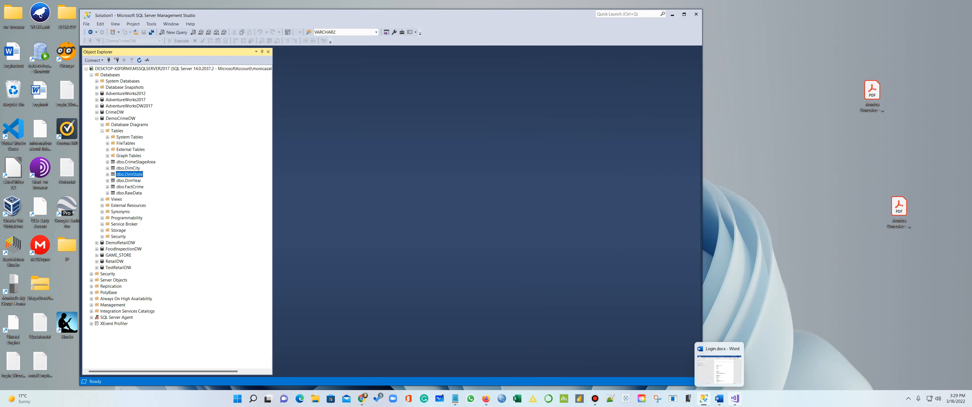
{"action": "left_click", "coordinate": [735, 398]}
Rename Package.dtsx to Stage.dtsx
{"action": "right_click", "coordinate": [717, 98]}
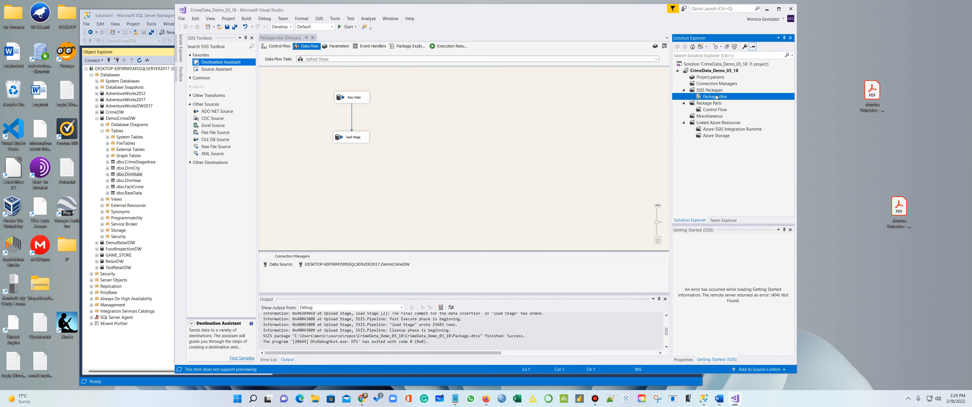
{"action": "left_click", "coordinate": [736, 224]}
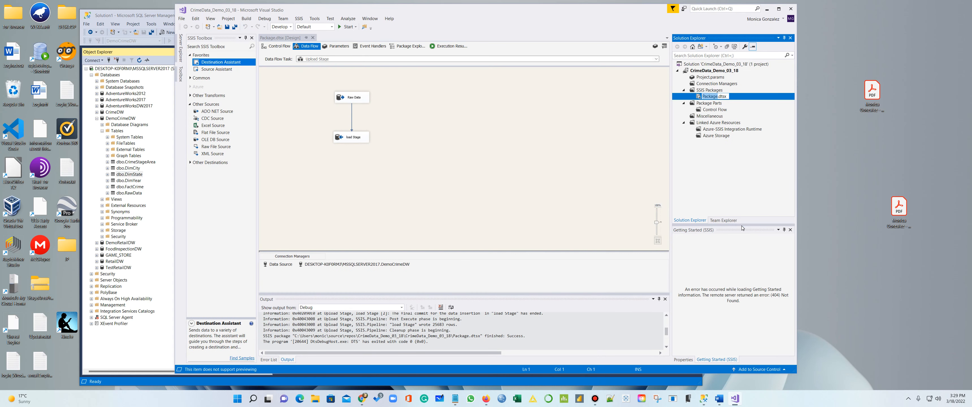
{"action": "type", "text": "Stage"}
{"action": "key", "text": "Return"}
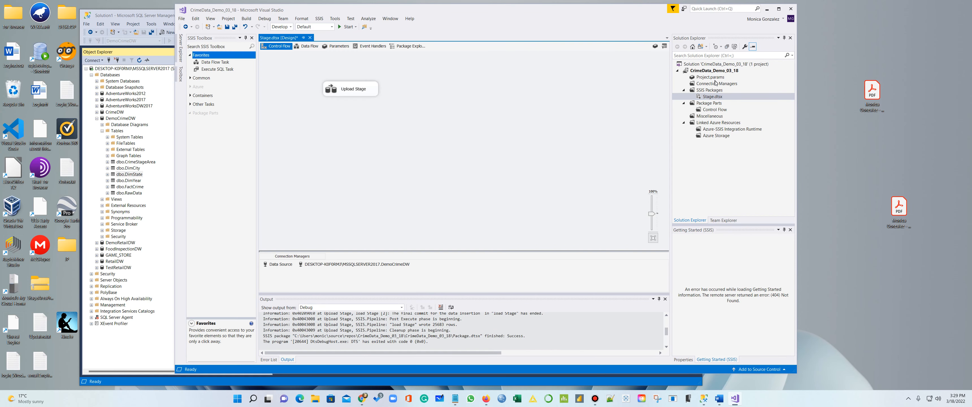
Add a new package, name it Load_State.dtsx, and reload it from disk
{"action": "right_click", "coordinate": [710, 90]}
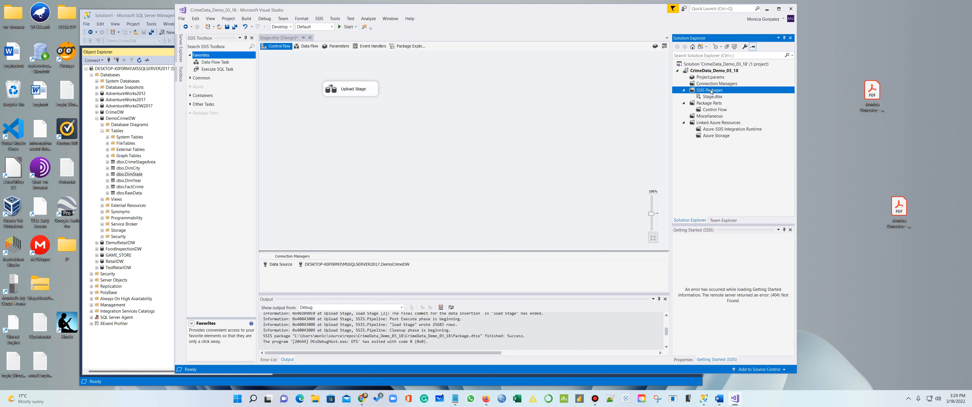
{"action": "left_click", "coordinate": [731, 94]}
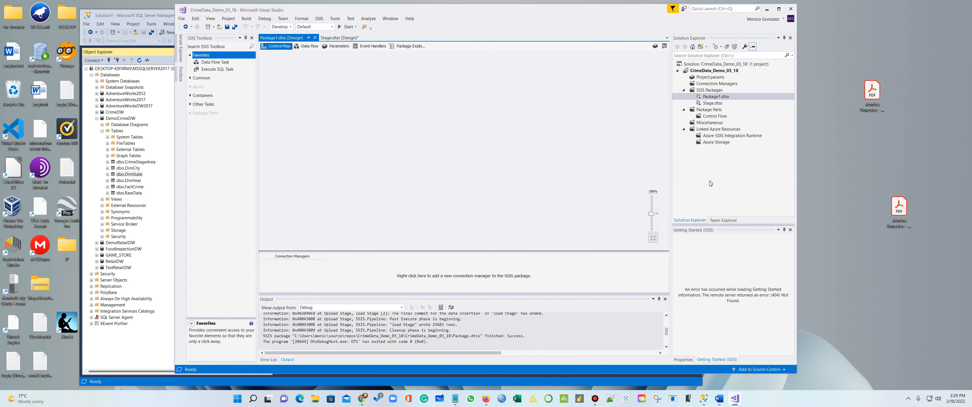
{"action": "right_click", "coordinate": [710, 97]}
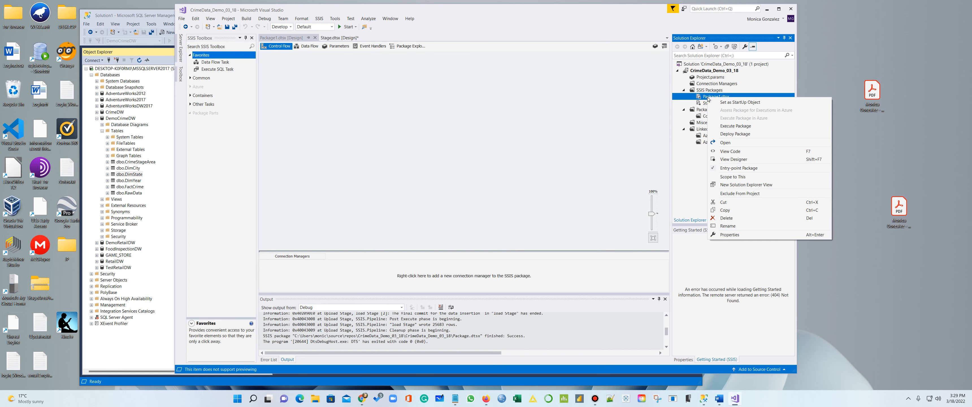
{"action": "left_click", "coordinate": [734, 225]}
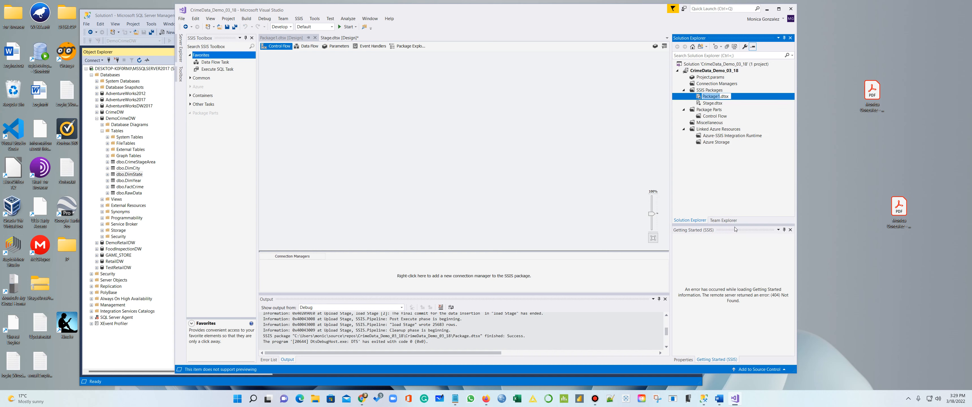
{"action": "type", "text": "Load "}
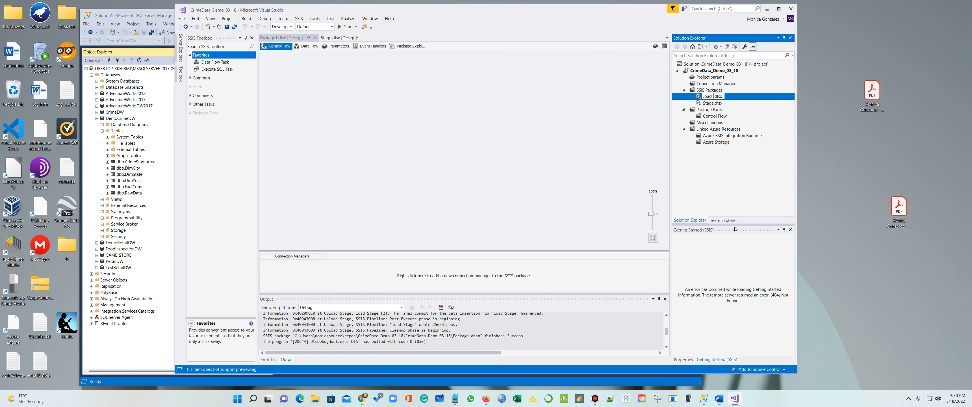
{"action": "type", "text": "_Table Data"}
{"action": "key", "text": "BackSpace"}
{"action": "key", "text": "BackSpace"}
{"action": "key", "text": "BackSpace"}
{"action": "key", "text": "BackSpace"}
{"action": "key", "text": "BackSpace"}
{"action": "key", "text": "BackSpace"}
{"action": "key", "text": "BackSpace"}
{"action": "key", "text": "BackSpace"}
{"action": "key", "text": "BackSpace"}
{"action": "key", "text": "BackSpace"}
{"action": "type", "text": "State"}
{"action": "key", "text": "Return"}
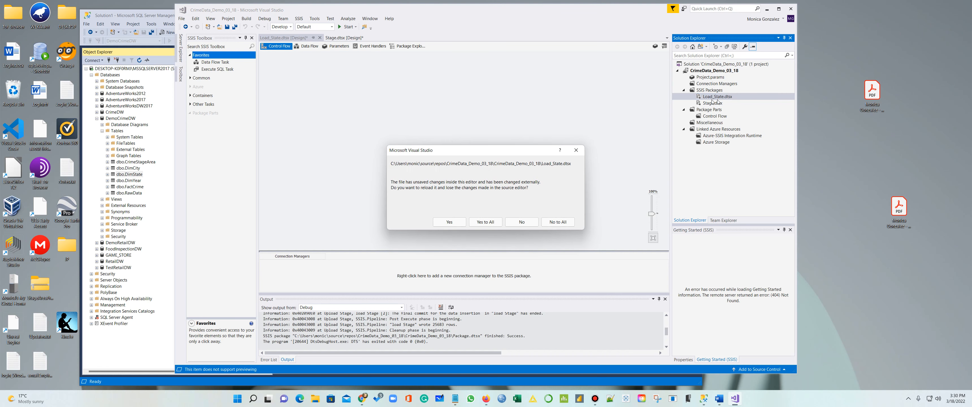
{"action": "left_click", "coordinate": [449, 221]}
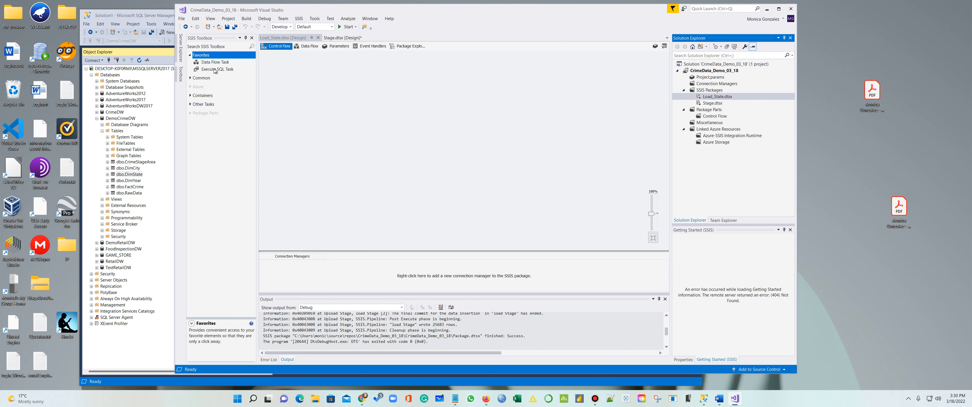
Add a Data Flow Task named DimSate to the control flow and open its data flow
{"action": "left_click_drag", "start_coordinate": [212, 64], "coordinate": [317, 77]}
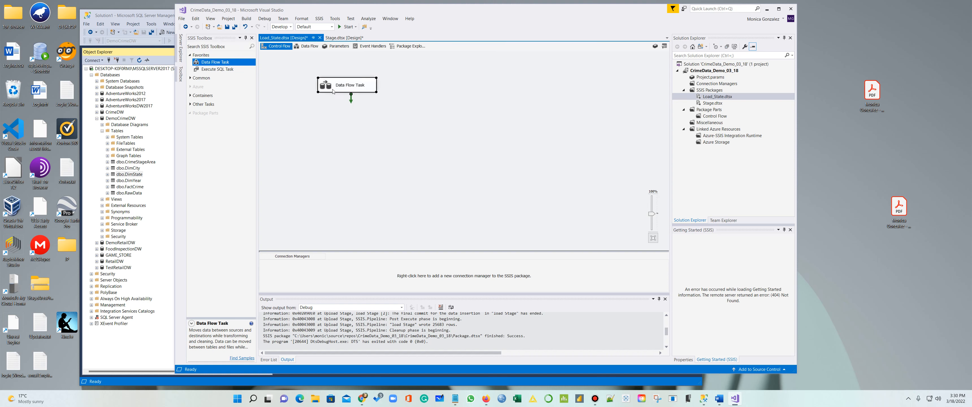
{"action": "left_click", "coordinate": [344, 88]}
{"action": "type", "text": "Dim"}
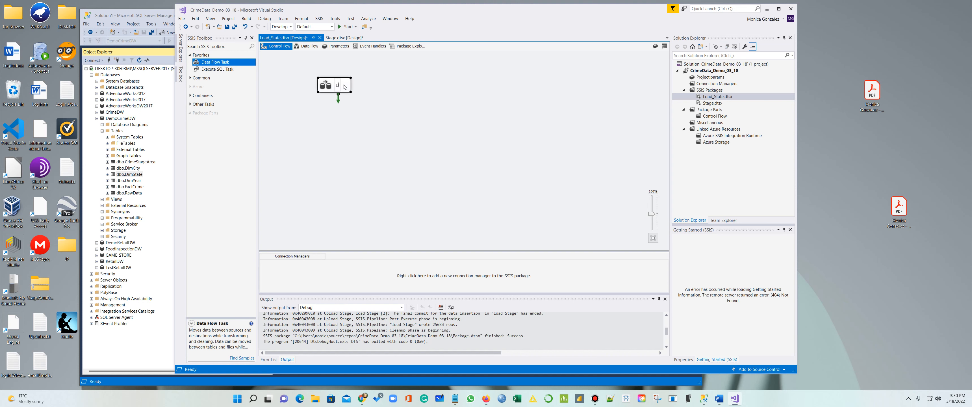
{"action": "type", "text": "Sate"}
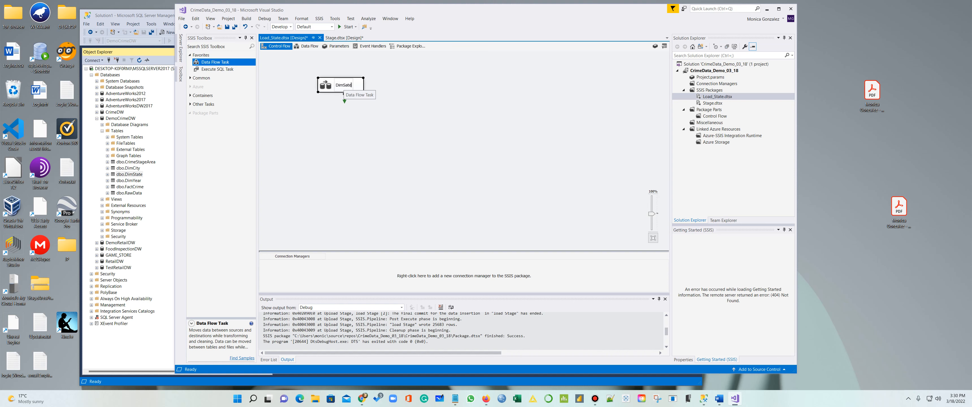
{"action": "left_click", "coordinate": [392, 112]}
{"action": "double_click", "coordinate": [359, 90]}
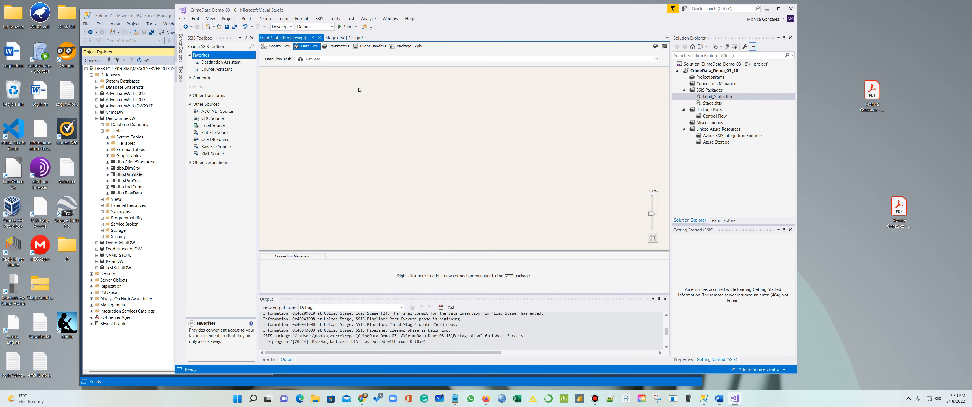
Correct the task name to DimState, open its data flow, then start a new SSMS query
{"action": "left_click", "coordinate": [276, 45]}
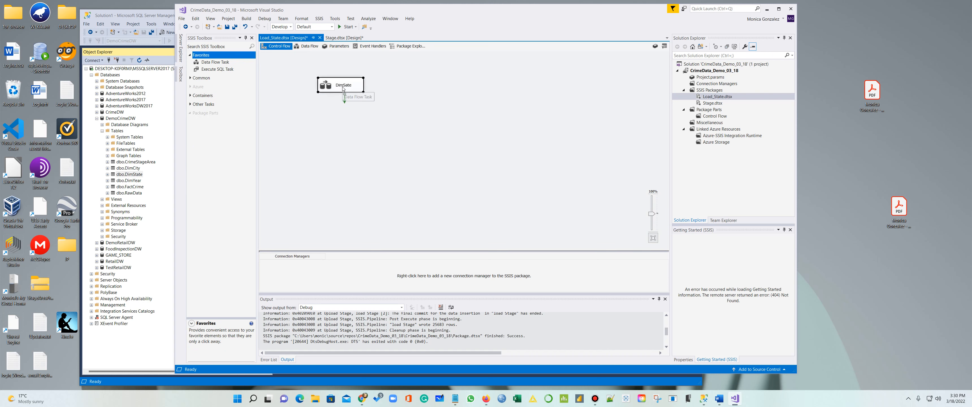
{"action": "left_click", "coordinate": [344, 86]}
{"action": "type", "text": "Dim"}
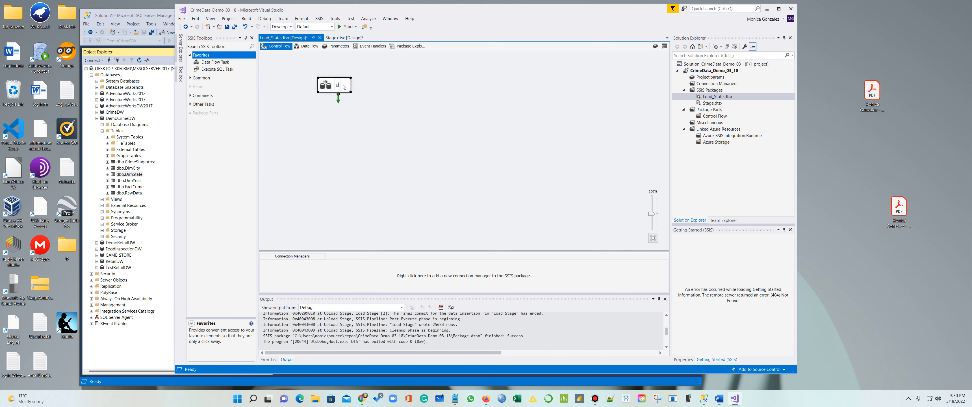
{"action": "type", "text": "State"}
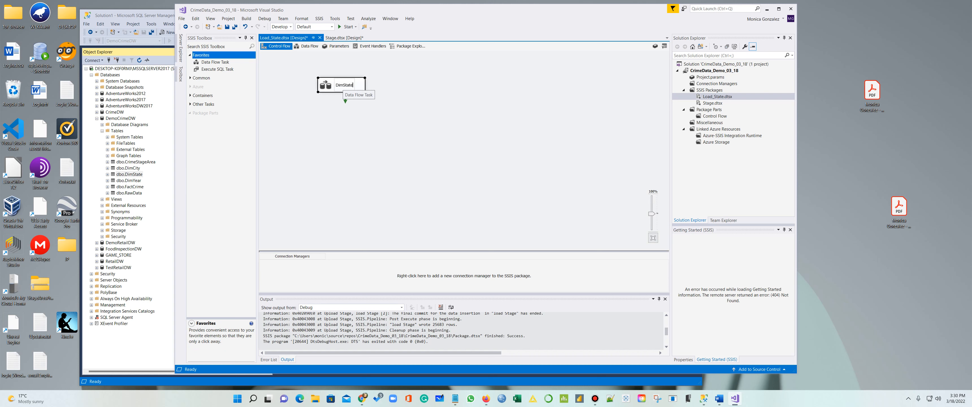
{"action": "left_click", "coordinate": [379, 143]}
{"action": "double_click", "coordinate": [362, 87]}
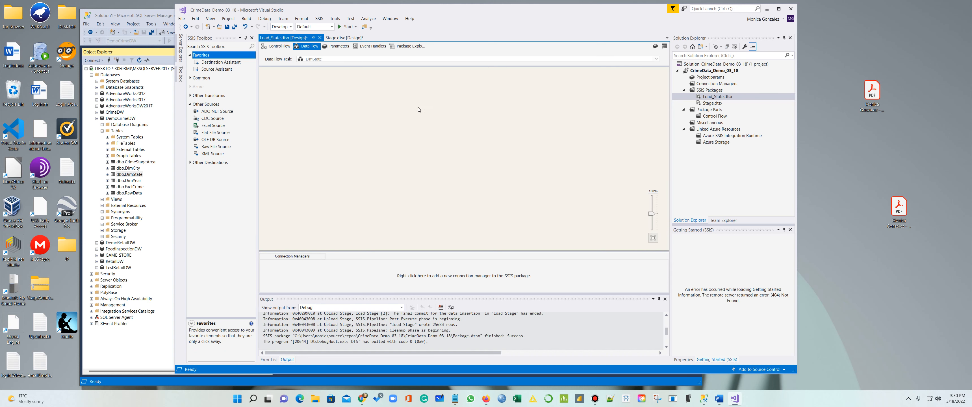
{"action": "left_click", "coordinate": [158, 341]}
{"action": "left_click", "coordinate": [173, 33]}
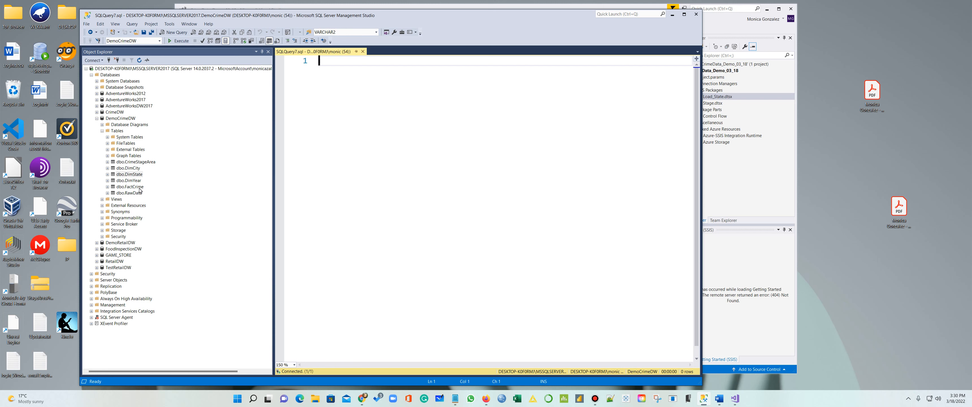
Run 'Select State from CrimeStageArea;' and widen the State column in the 25,683-row result
{"action": "left_click", "coordinate": [142, 162]}
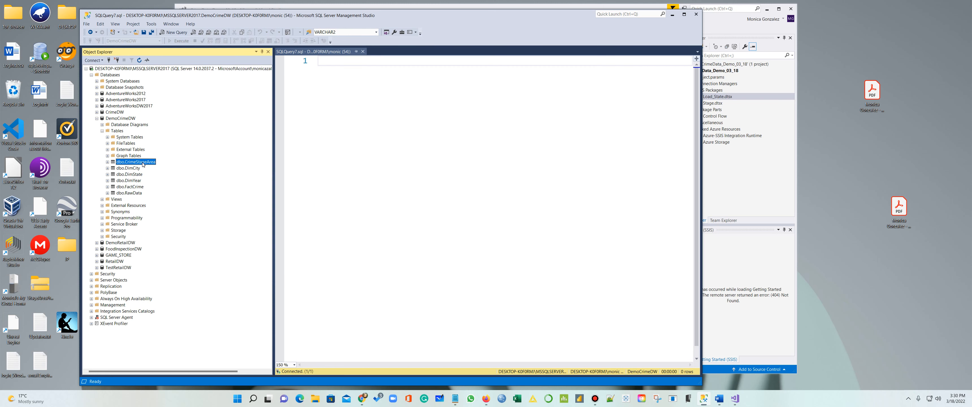
{"action": "left_click", "coordinate": [320, 61]}
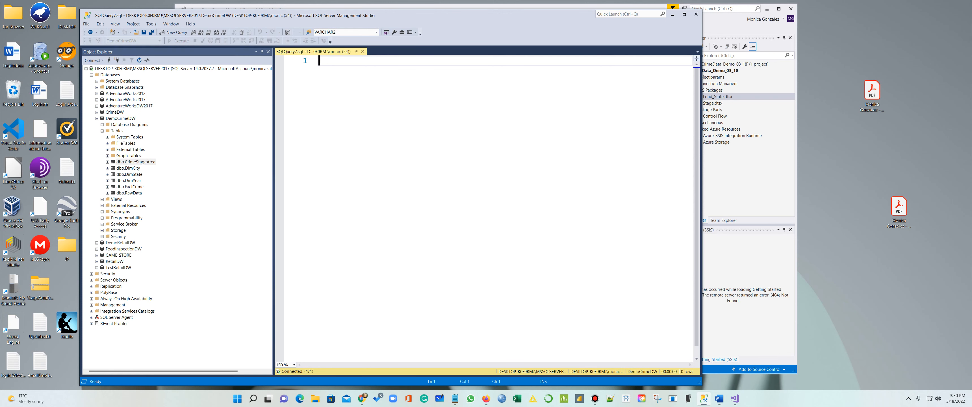
{"action": "type", "text": "Select "}
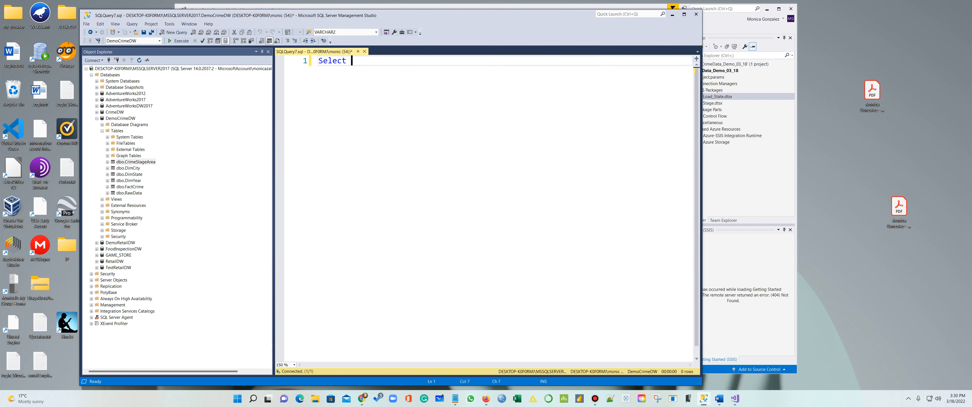
{"action": "type", "text": "State from Stage"}
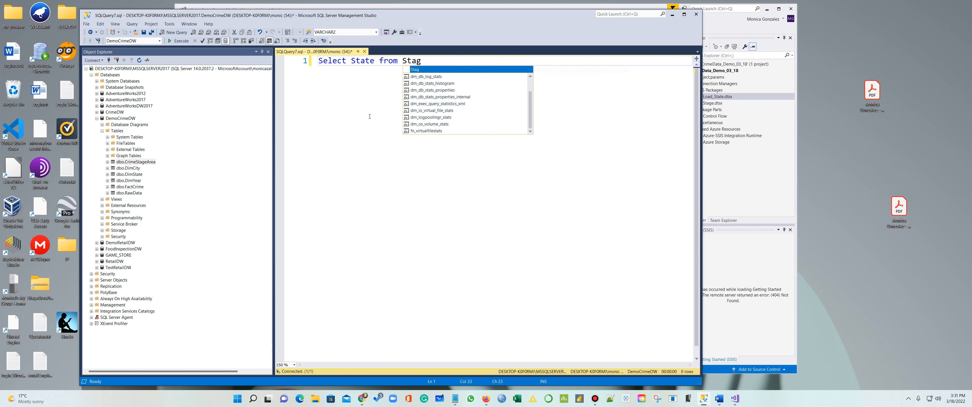
{"action": "key", "text": "BackSpace"}
{"action": "key", "text": "BackSpace"}
{"action": "key", "text": "BackSpace"}
{"action": "key", "text": "BackSpace"}
{"action": "key", "text": "BackSpace"}
{"action": "type", "text": "Crime"}
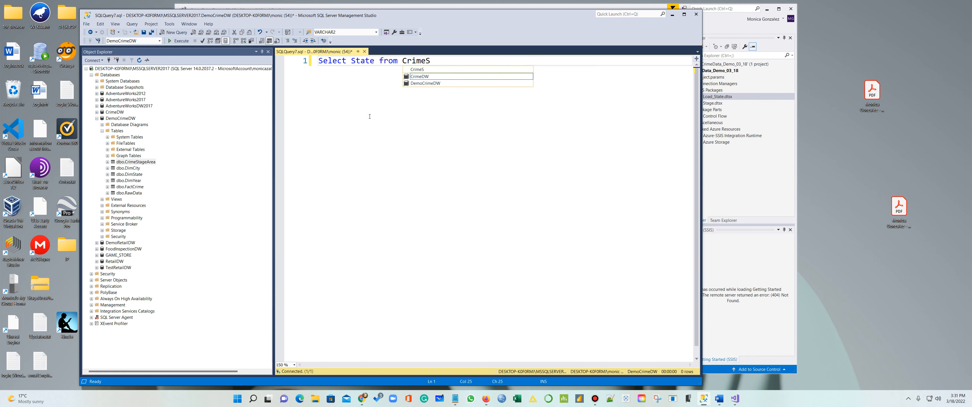
{"action": "type", "text": "StageArea;"}
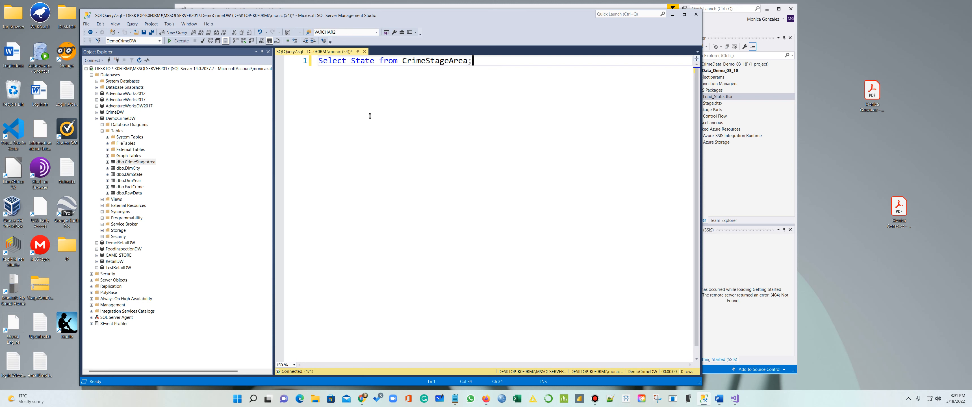
{"action": "key", "text": "shift+Home"}
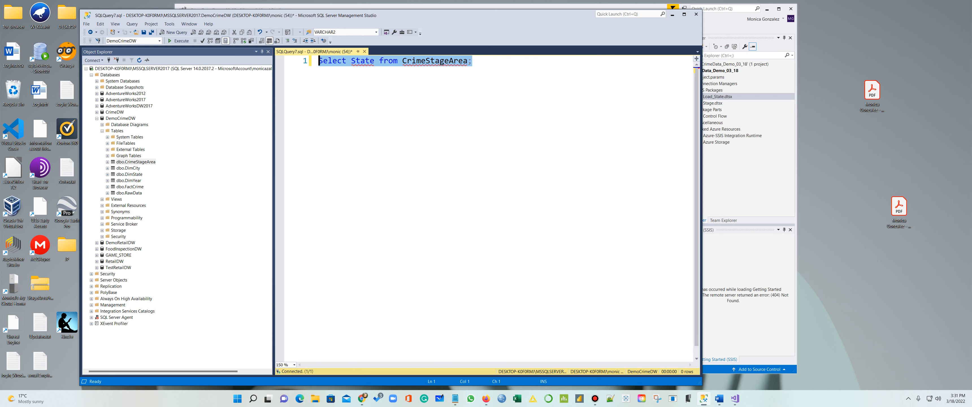
{"action": "left_click", "coordinate": [191, 44]}
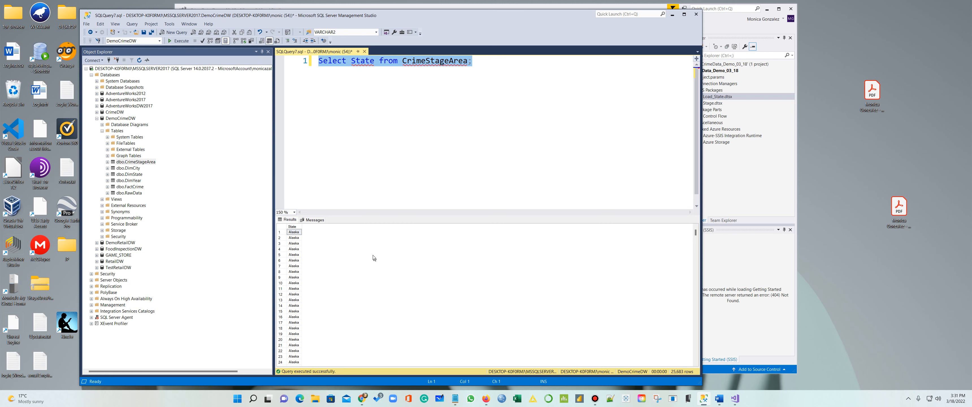
{"action": "scroll", "coordinate": [357, 263], "scroll_direction": "down", "scroll_amount": 5}
{"action": "left_click_drag", "start_coordinate": [302, 225], "coordinate": [328, 226]}
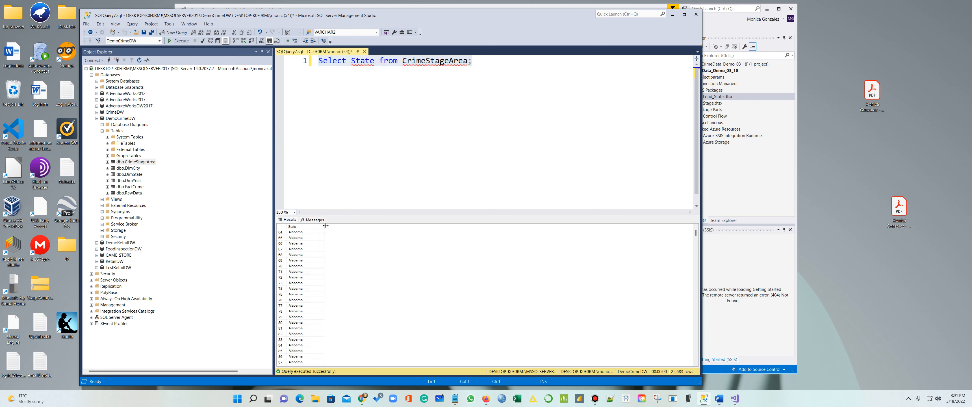
{"action": "scroll", "coordinate": [309, 290], "scroll_direction": "down", "scroll_amount": 11}
{"action": "scroll", "coordinate": [308, 289], "scroll_direction": "down", "scroll_amount": 20}
{"action": "left_click_drag", "start_coordinate": [695, 234], "coordinate": [665, 216]}
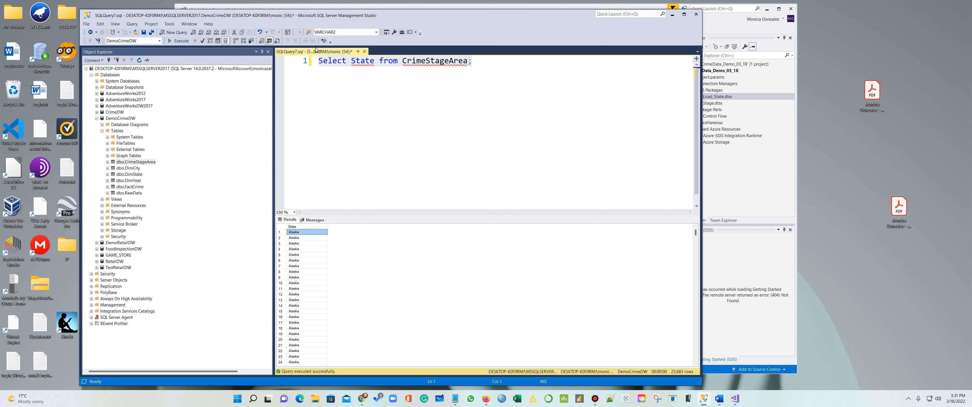
Add DISTINCT to the State query and run it
{"action": "left_click", "coordinate": [349, 62]}
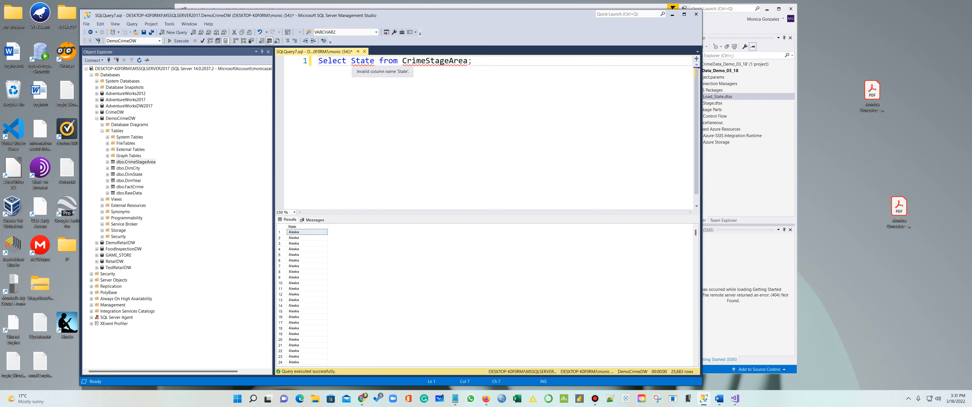
{"action": "type", "text": "DIS"}
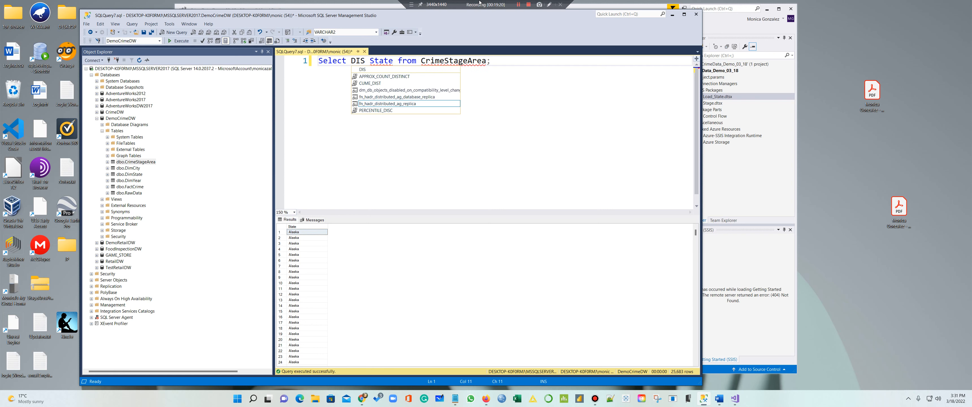
{"action": "type", "text": "TINCT"}
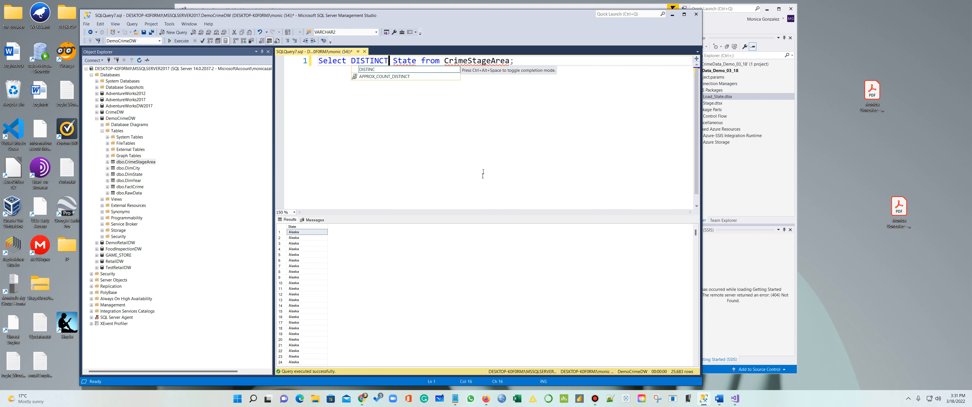
{"action": "left_click", "coordinate": [476, 61]}
{"action": "left_click_drag", "start_coordinate": [514, 61], "coordinate": [318, 61]}
{"action": "left_click", "coordinate": [190, 40]}
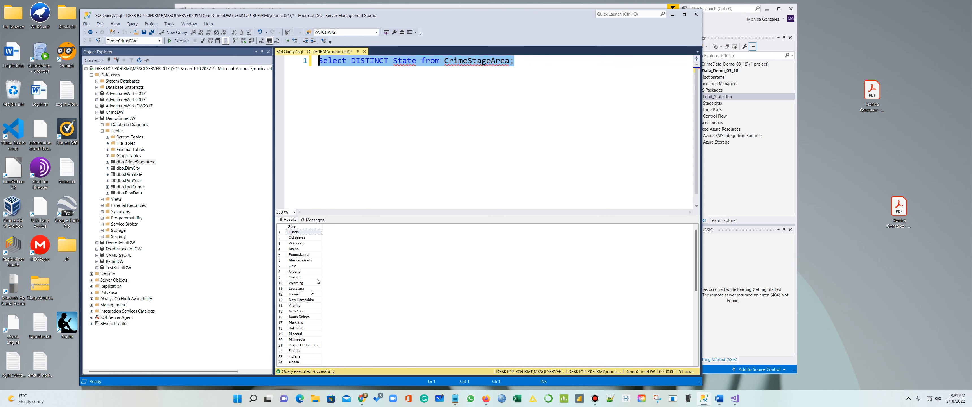
Add 'Order by State ASC;' and rerun, listing 51 states starting with Alabama
{"action": "key", "text": "End"}
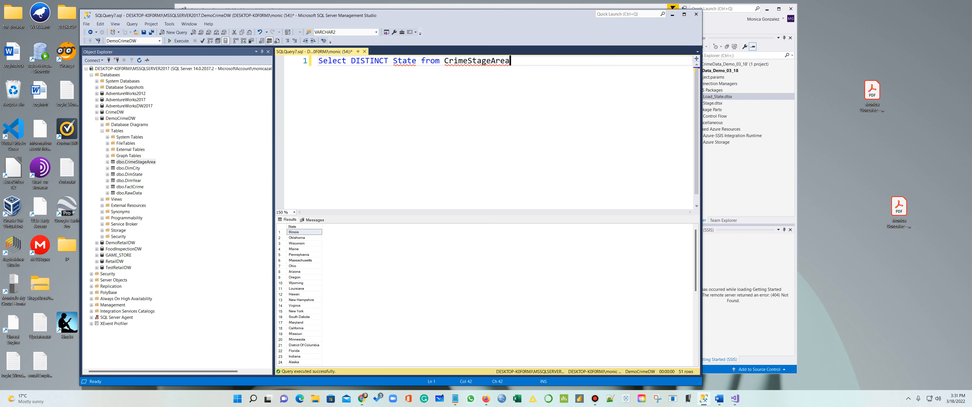
{"action": "key", "text": "Return"}
{"action": "type", "text": "Or"}
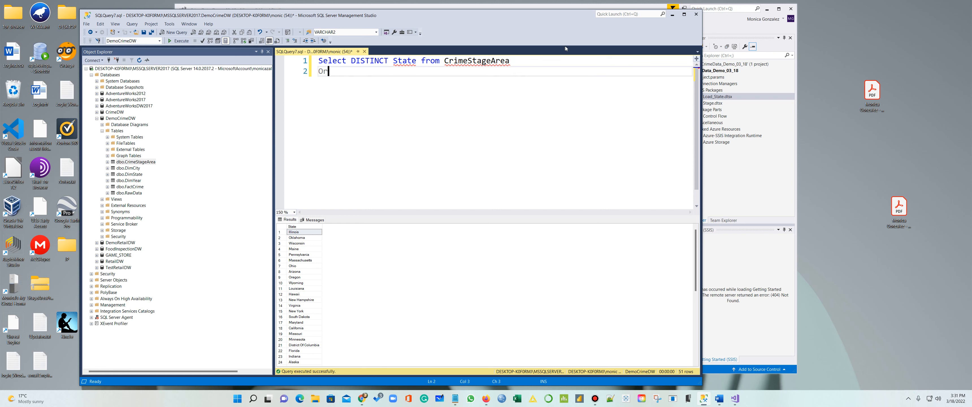
{"action": "type", "text": "der by STate ASC;"}
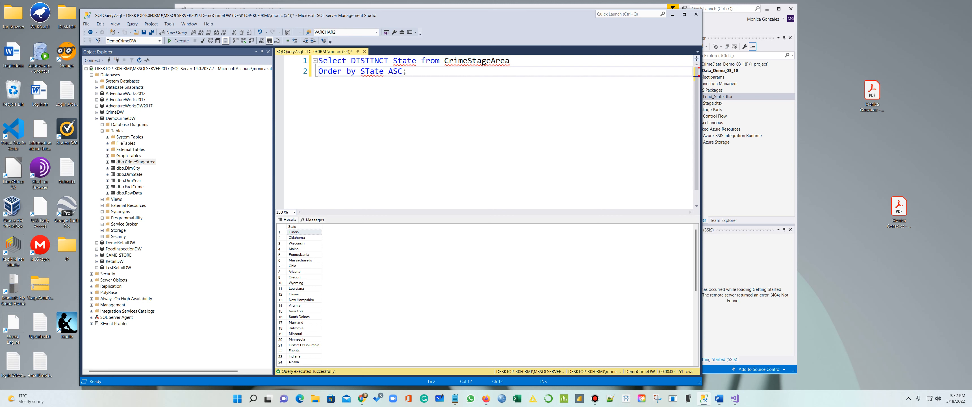
{"action": "key", "text": "BackSpace"}
{"action": "type", "text": "t"}
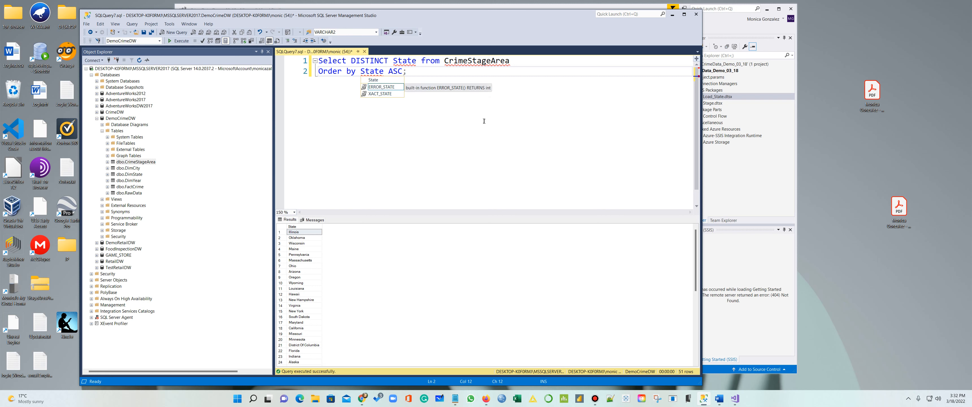
{"action": "left_click", "coordinate": [439, 81]}
{"action": "left_click_drag", "start_coordinate": [428, 86], "coordinate": [285, 57]}
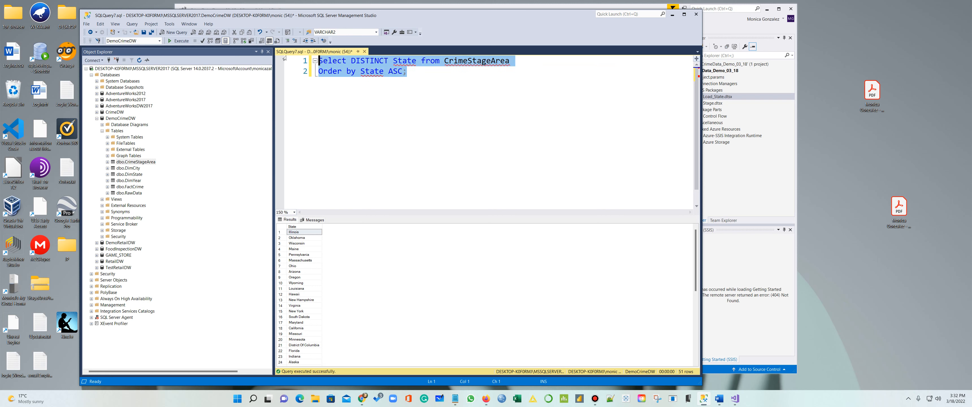
{"action": "left_click", "coordinate": [181, 41]}
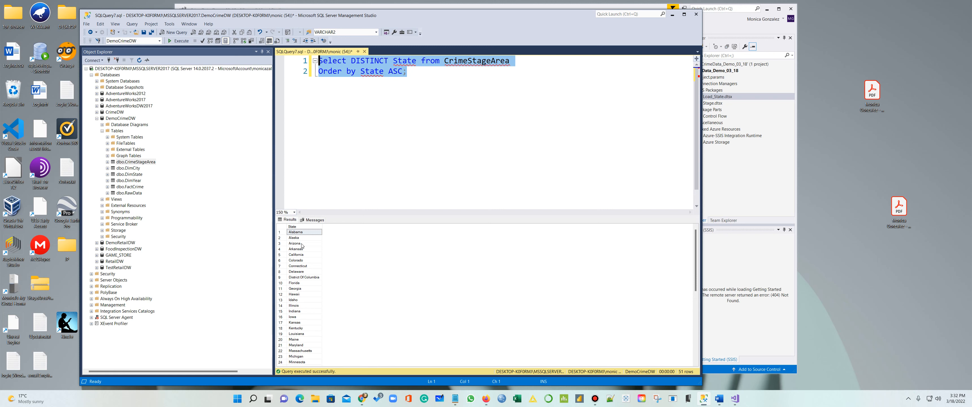
{"action": "scroll", "coordinate": [325, 289], "scroll_direction": "down", "scroll_amount": 9}
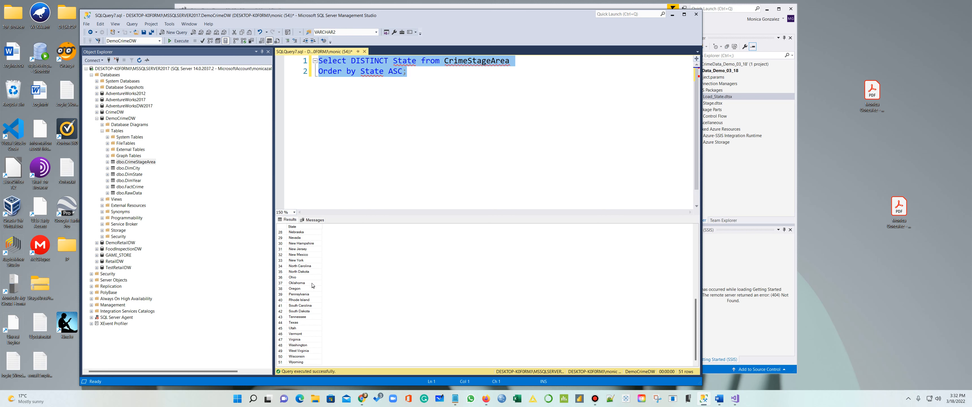
{"action": "scroll", "coordinate": [313, 285], "scroll_direction": "up", "scroll_amount": 9}
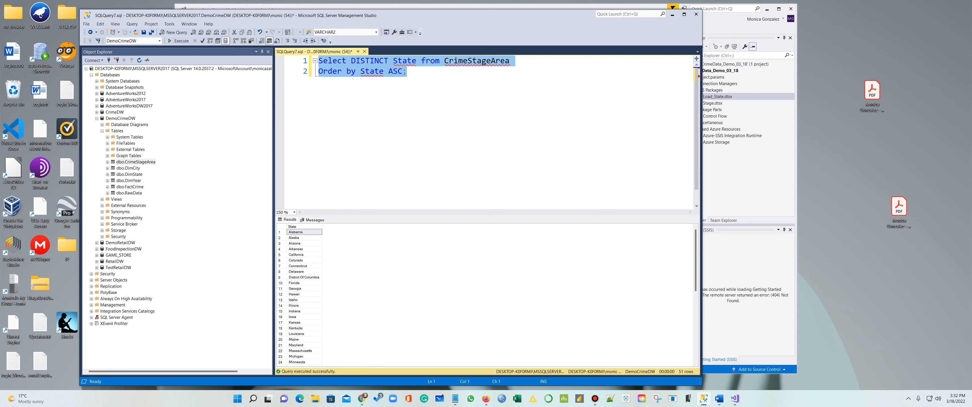
Open Distinct_Update.txt from Desktop\Retail\Crime-Data-Mart-Files and select its first DISTINCT State query
{"action": "left_click", "coordinate": [432, 69]}
{"action": "left_click_drag", "start_coordinate": [431, 69], "coordinate": [319, 60]}
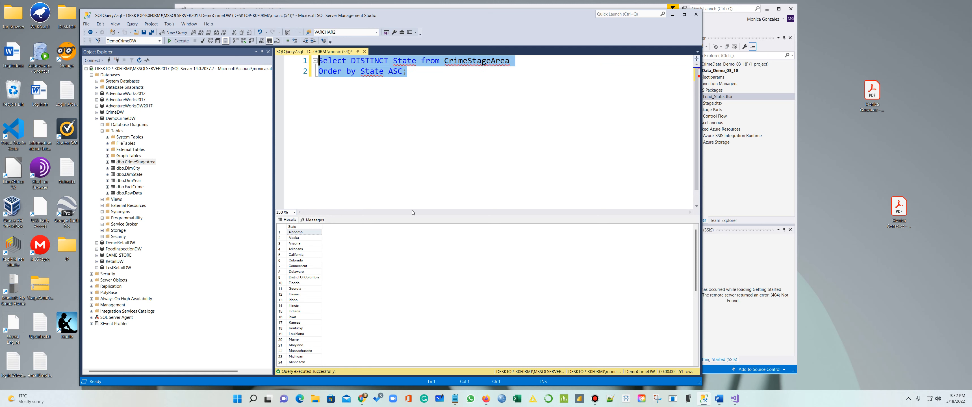
{"action": "left_click", "coordinate": [315, 399]}
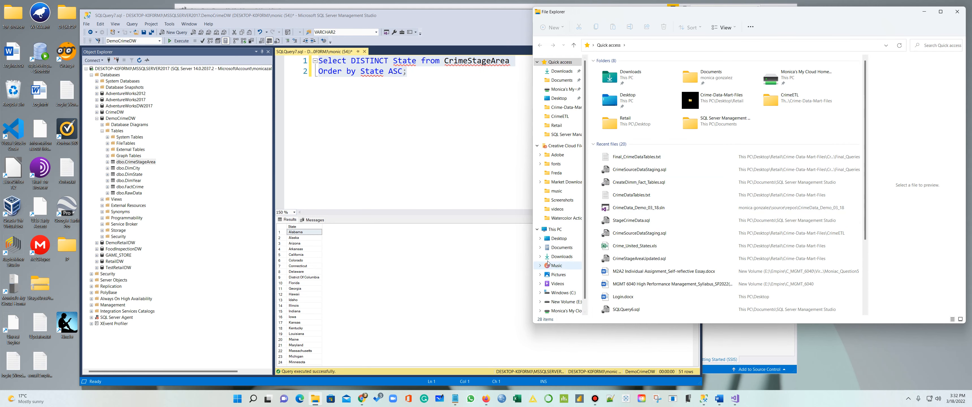
{"action": "left_click", "coordinate": [557, 99]}
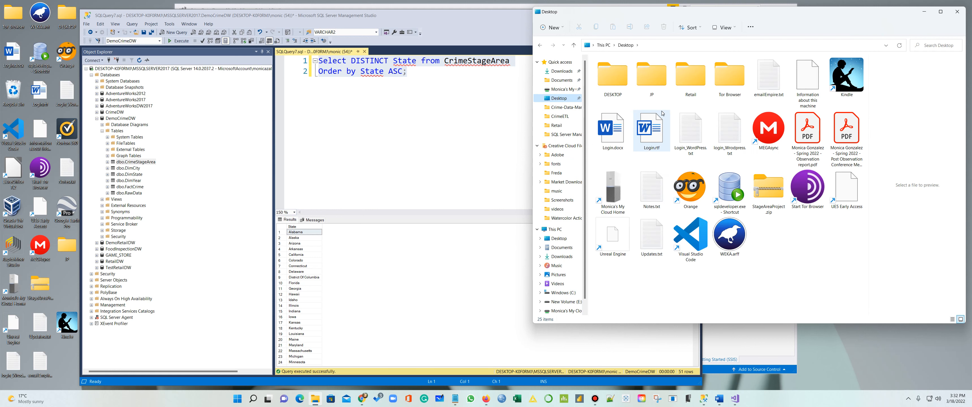
{"action": "double_click", "coordinate": [701, 84]}
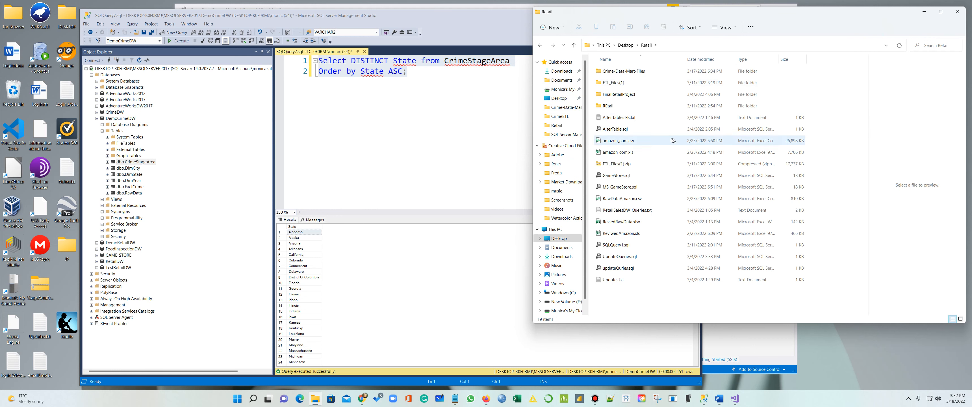
{"action": "double_click", "coordinate": [623, 71]}
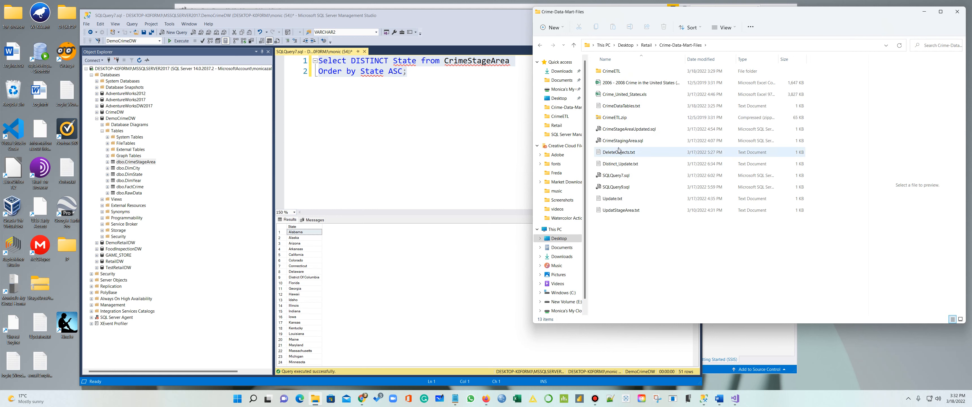
{"action": "double_click", "coordinate": [614, 164]}
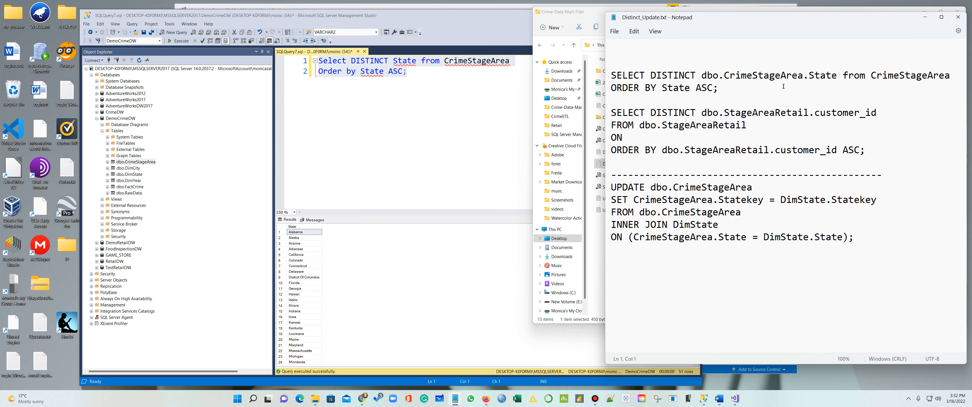
{"action": "left_click_drag", "start_coordinate": [719, 87], "coordinate": [603, 78]}
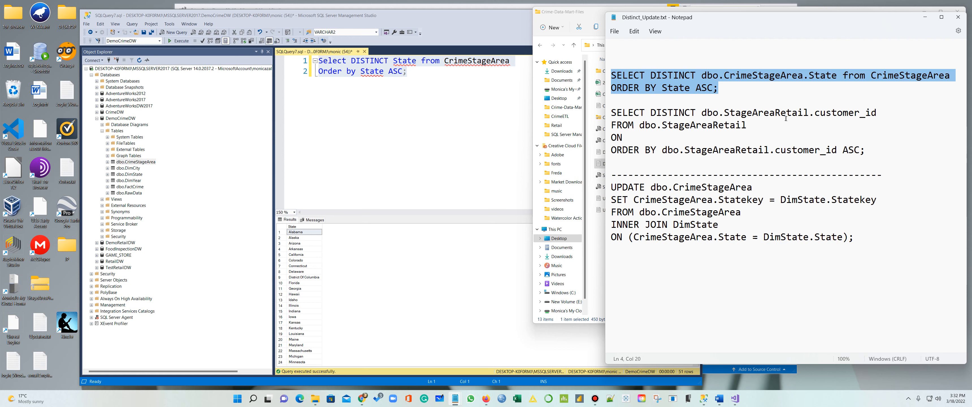
Minimize the file browser and select all query text back in SSMS
{"action": "left_click", "coordinate": [599, 14]}
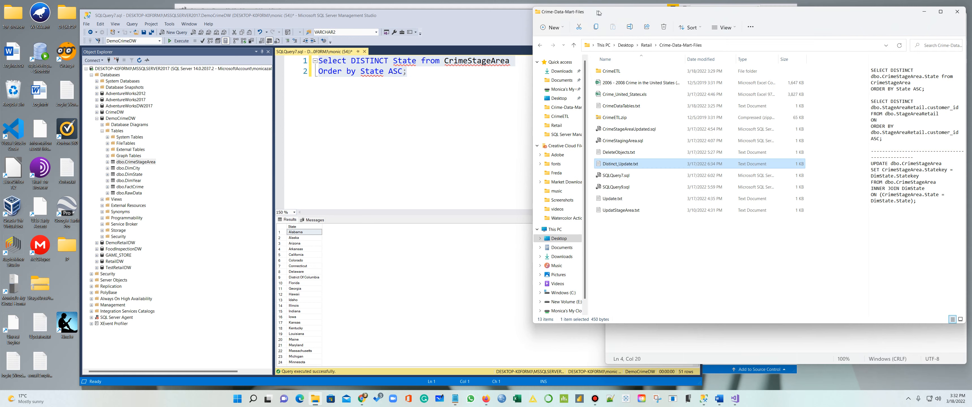
{"action": "left_click", "coordinate": [924, 11]}
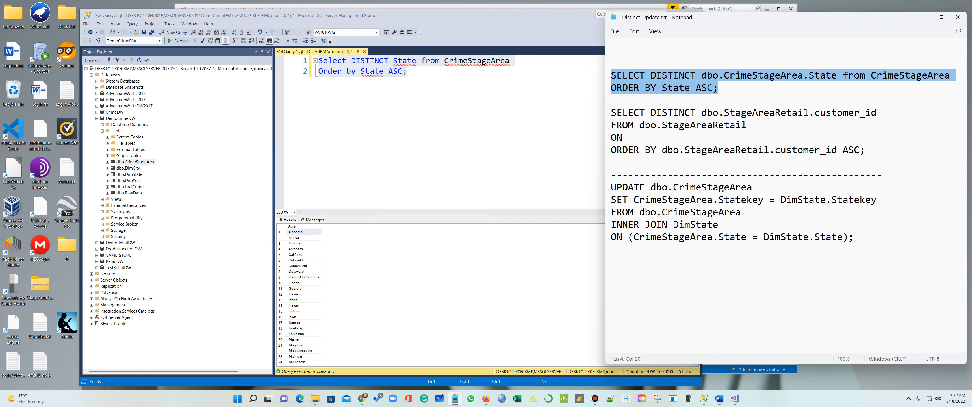
{"action": "left_click", "coordinate": [543, 30]}
{"action": "key", "text": "ctrl+a"}
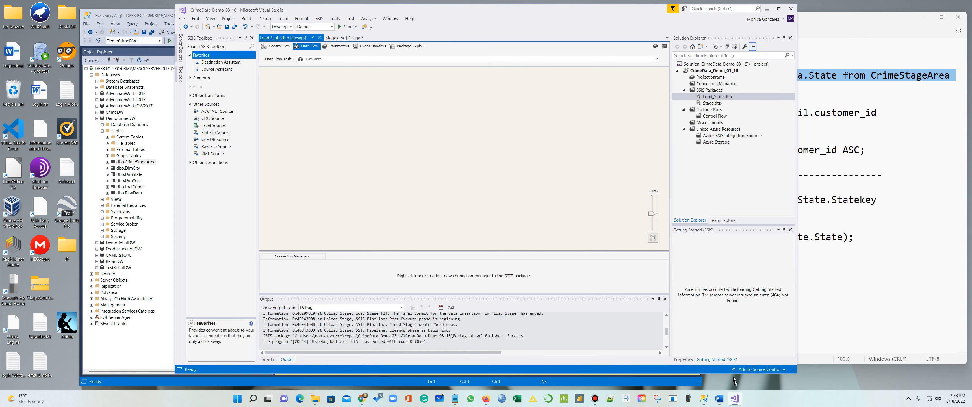
Place a source on the DimState data flow with a new SQL Server Native Client 11.0 connection
{"action": "left_click", "coordinate": [734, 399]}
{"action": "left_click", "coordinate": [209, 70]}
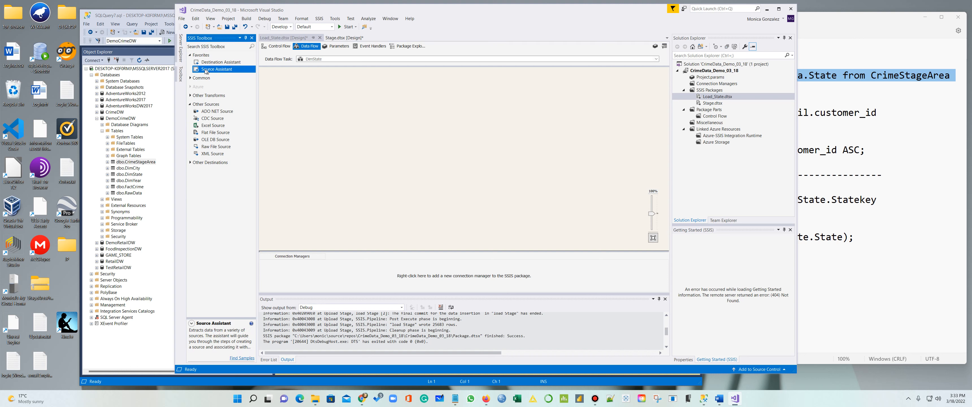
{"action": "left_click_drag", "start_coordinate": [296, 85], "coordinate": [301, 85]}
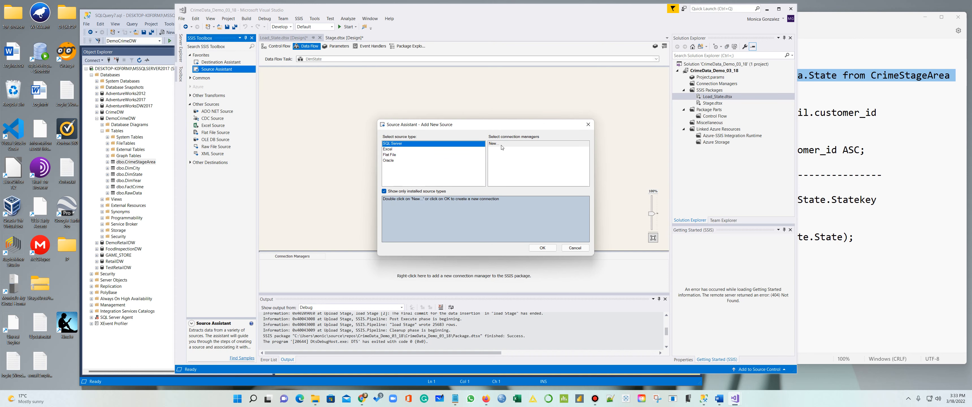
{"action": "left_click", "coordinate": [502, 148]}
{"action": "left_click", "coordinate": [542, 247]}
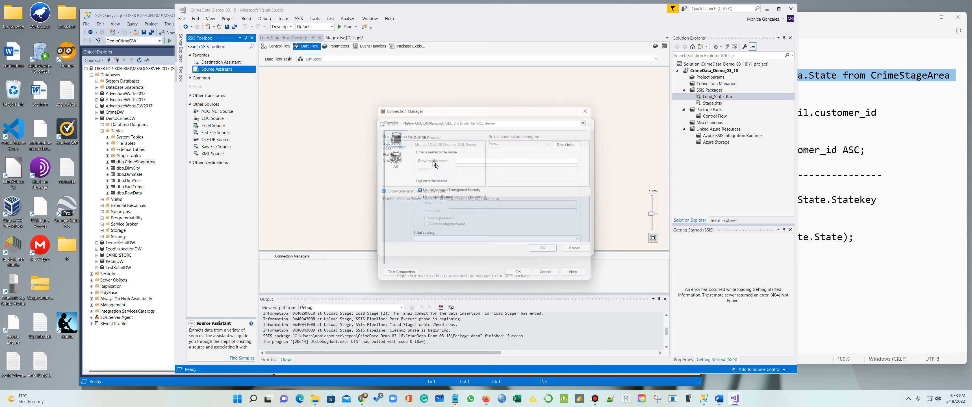
{"action": "left_click", "coordinate": [489, 119]}
{"action": "scroll", "coordinate": [487, 173], "scroll_direction": "down", "scroll_amount": 1}
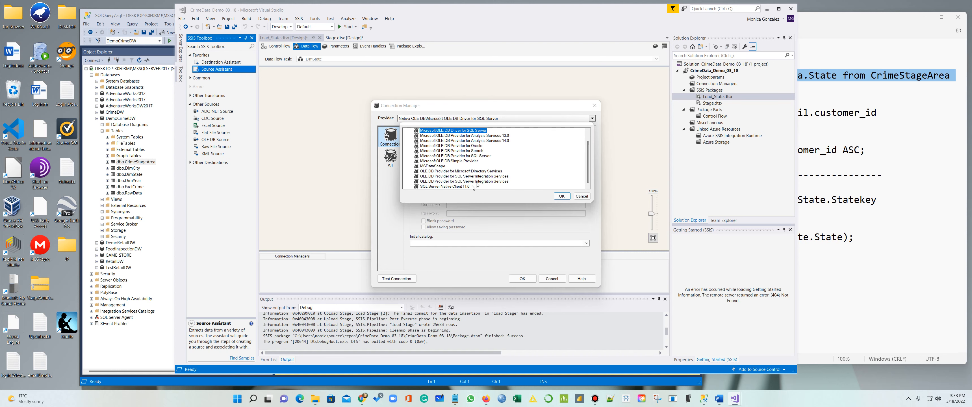
{"action": "left_click", "coordinate": [474, 186]}
{"action": "left_click", "coordinate": [564, 196]}
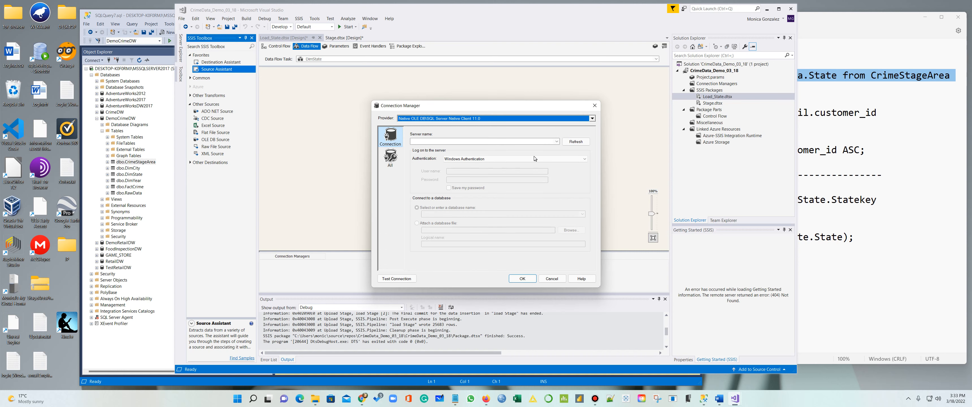
Paste the server name, choose the DemoCrimeDW database, and rename the OLE DB Source to DimState
{"action": "mouse_move", "coordinate": [455, 398]}
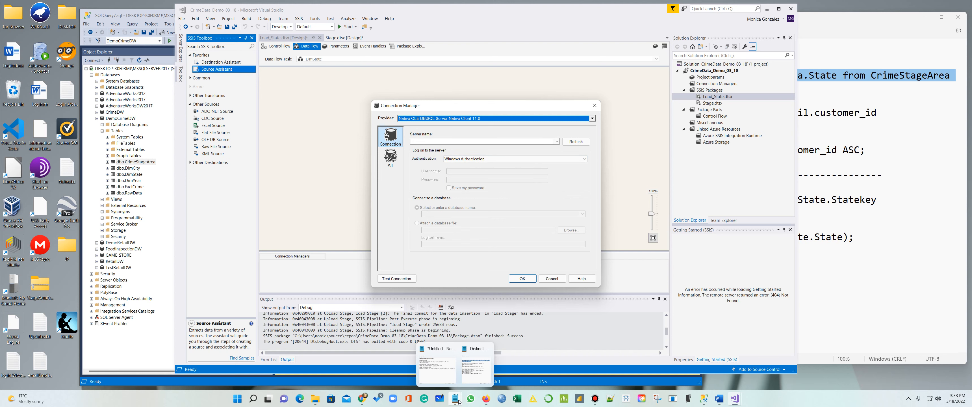
{"action": "left_click", "coordinate": [441, 377]}
{"action": "left_click_drag", "start_coordinate": [603, 60], "coordinate": [417, 53]}
{"action": "key", "text": "ctrl+c"}
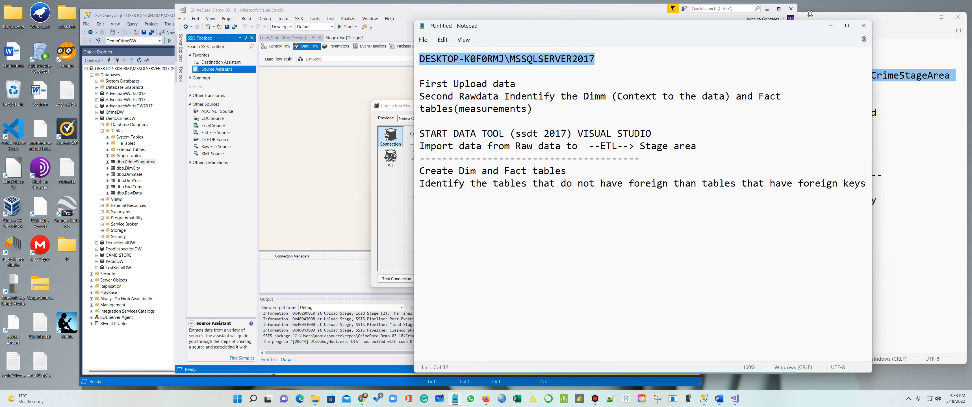
{"action": "left_click", "coordinate": [830, 25]}
{"action": "left_click", "coordinate": [510, 141]}
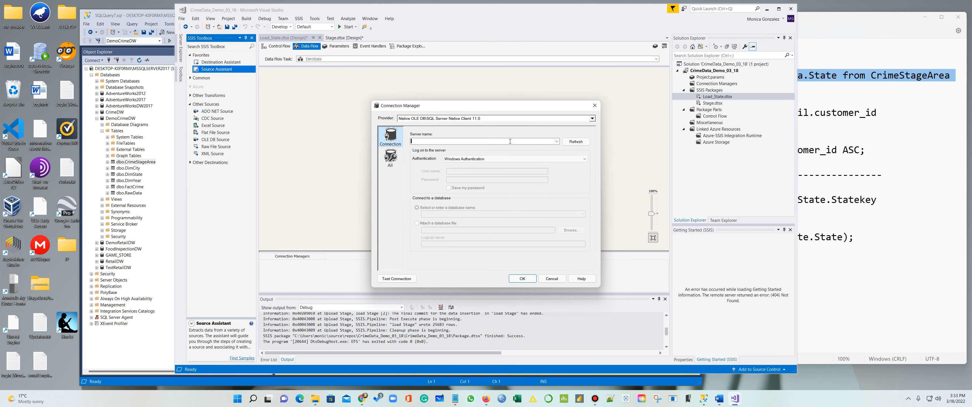
{"action": "key", "text": "ctrl+v"}
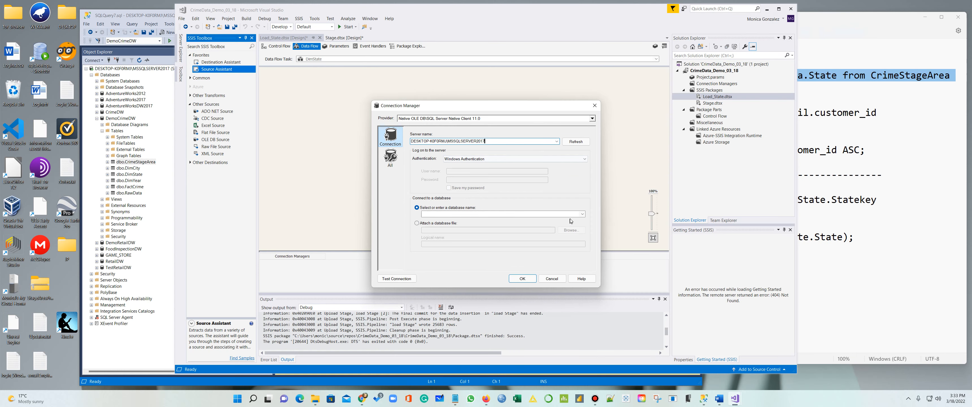
{"action": "left_click", "coordinate": [582, 214]}
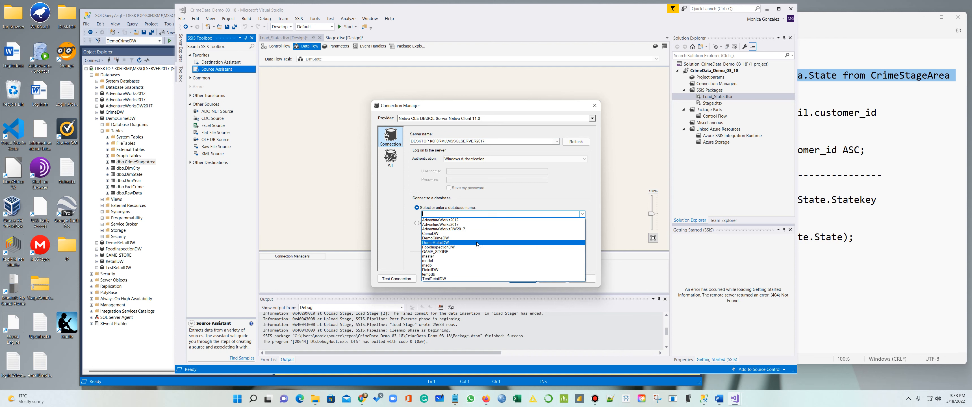
{"action": "left_click", "coordinate": [475, 238]}
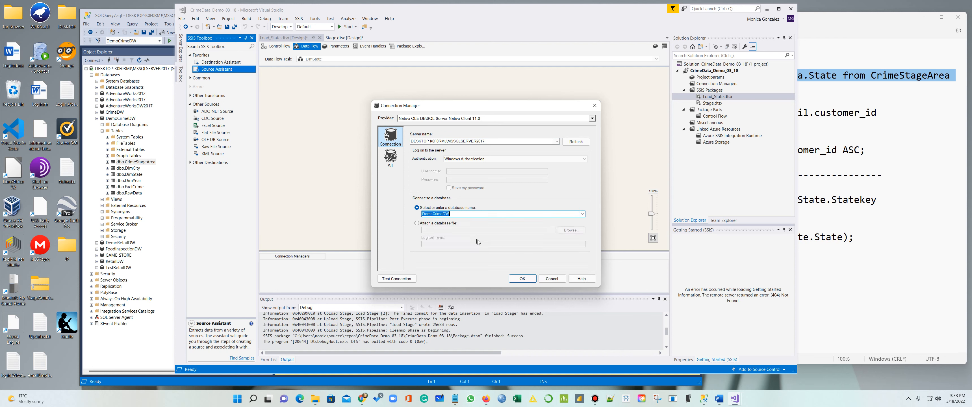
{"action": "left_click", "coordinate": [522, 279]}
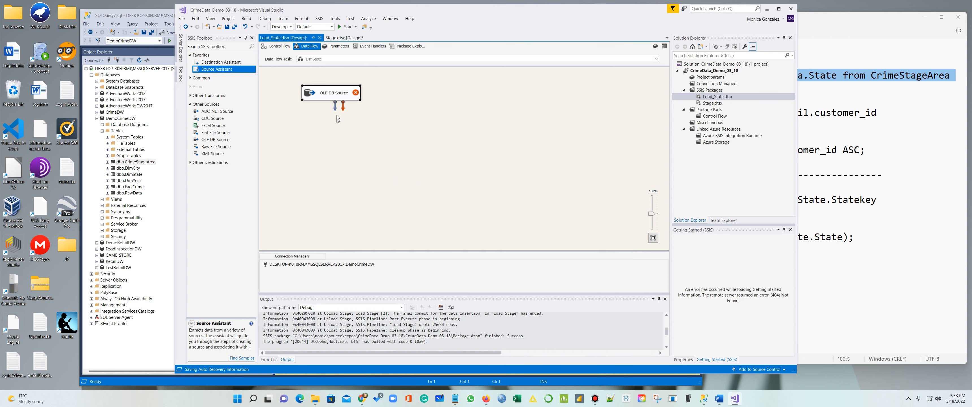
{"action": "left_click", "coordinate": [342, 95]}
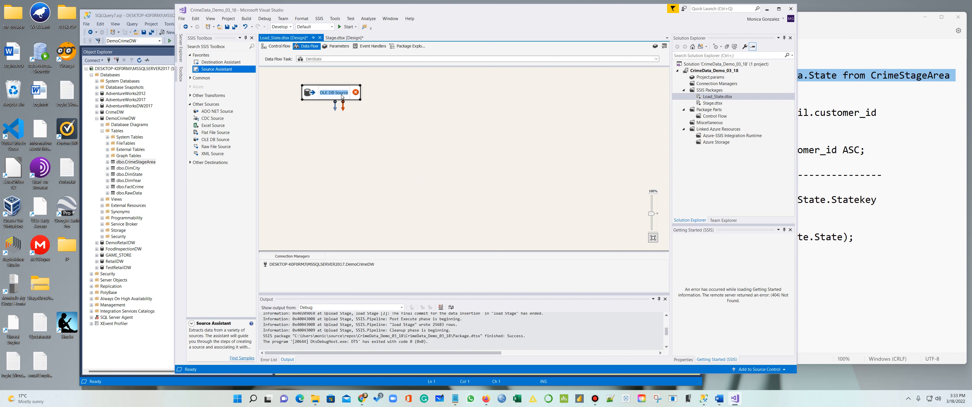
{"action": "type", "text": "DimState"}
Add an OLE DB Destination using a new Native Client 11.0 connection to DemoCrimeDW
{"action": "left_click", "coordinate": [381, 138]}
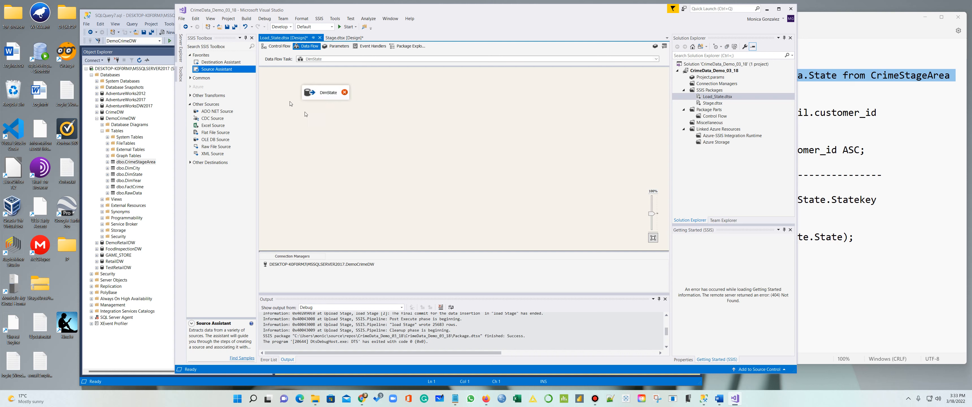
{"action": "left_click_drag", "start_coordinate": [210, 63], "coordinate": [319, 135]}
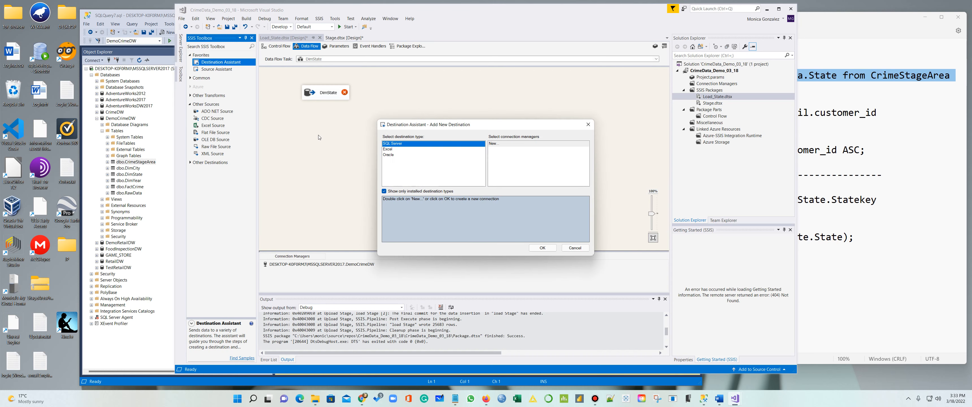
{"action": "left_click", "coordinate": [520, 145]}
{"action": "left_click", "coordinate": [554, 248]}
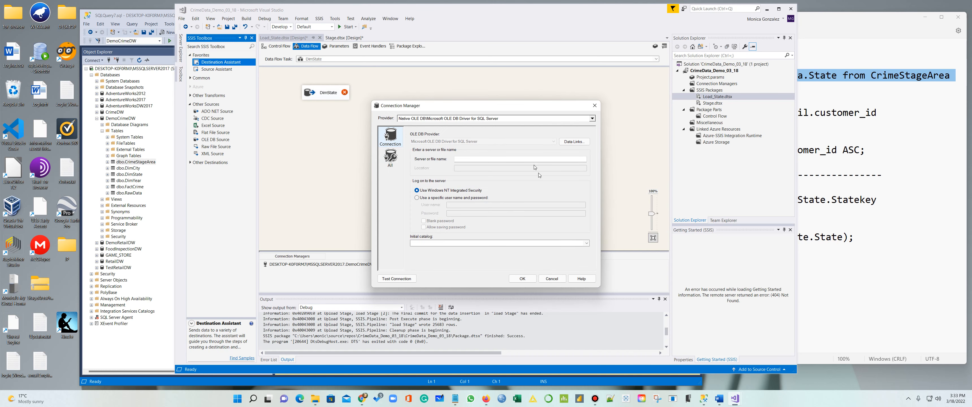
{"action": "left_click", "coordinate": [512, 119]}
{"action": "left_click", "coordinate": [467, 186]}
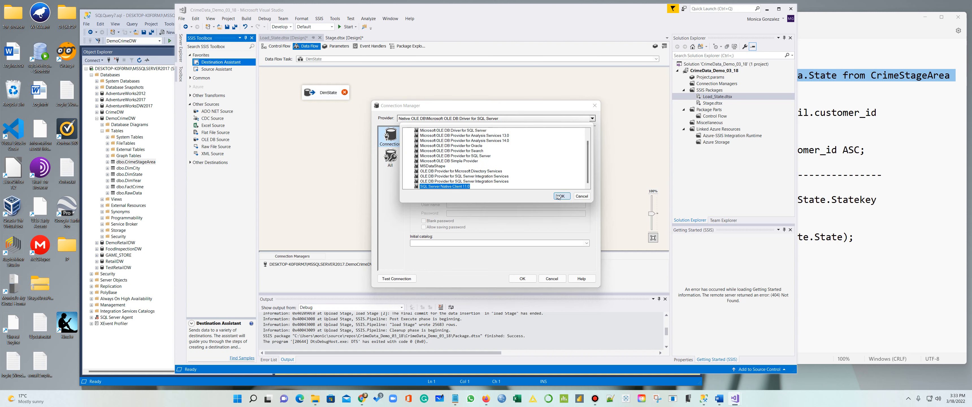
{"action": "left_click", "coordinate": [561, 196]}
{"action": "left_click", "coordinate": [520, 141]}
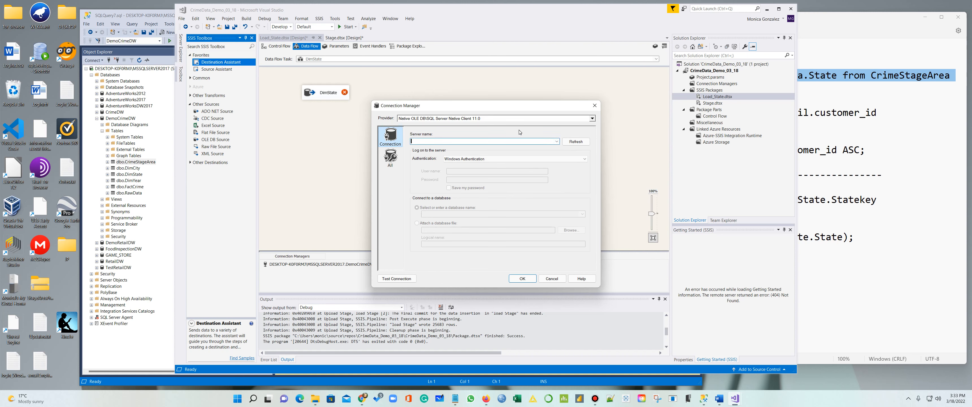
{"action": "key", "text": "ctrl+v"}
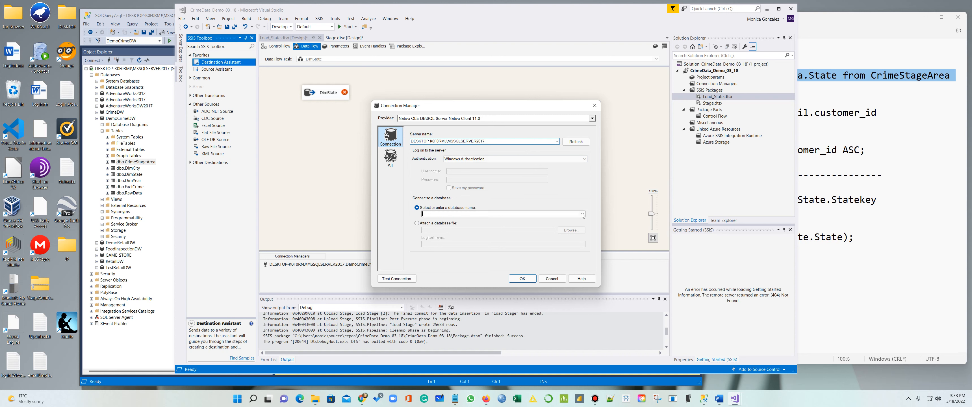
{"action": "left_click", "coordinate": [582, 214]}
{"action": "left_click", "coordinate": [458, 237]}
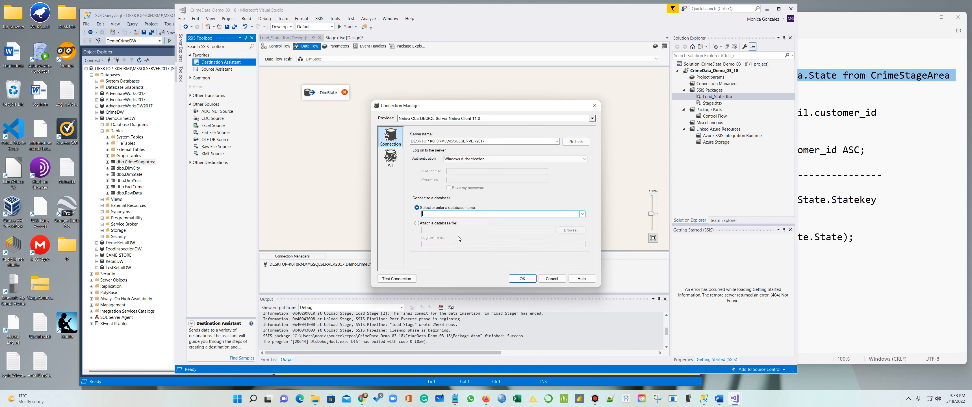
{"action": "left_click", "coordinate": [524, 280]}
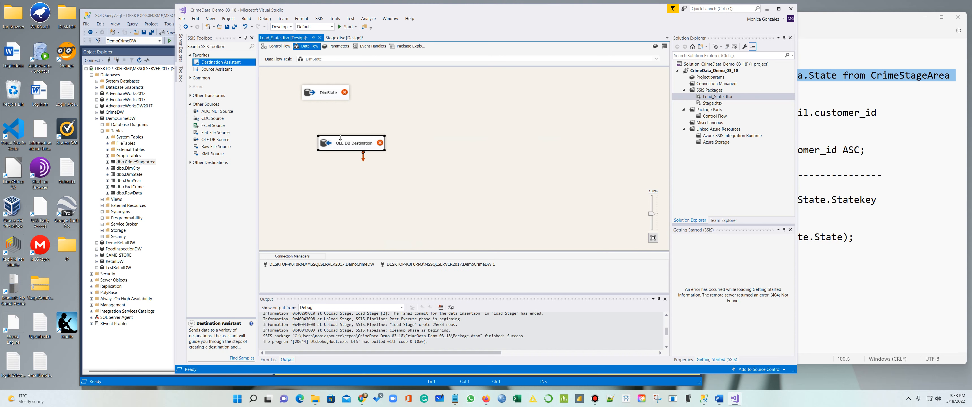
Rename the two DemoCrimeDW connection managers to Data Source and Destination
{"action": "left_click_drag", "start_coordinate": [340, 141], "coordinate": [322, 141]}
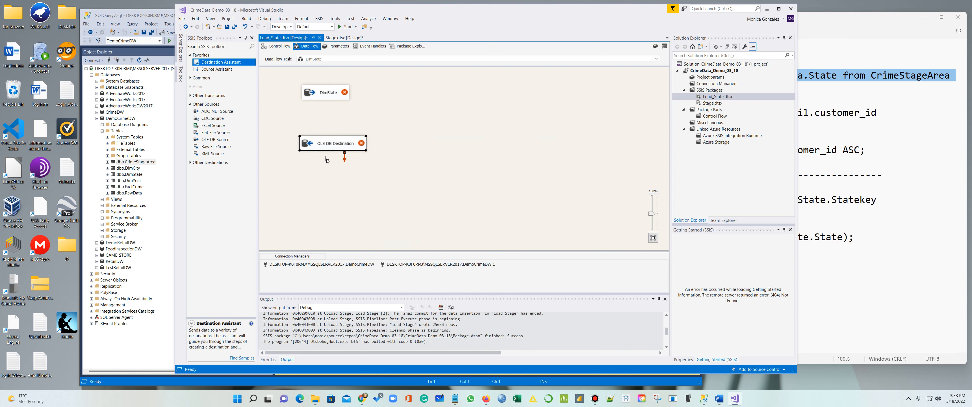
{"action": "right_click", "coordinate": [327, 263]}
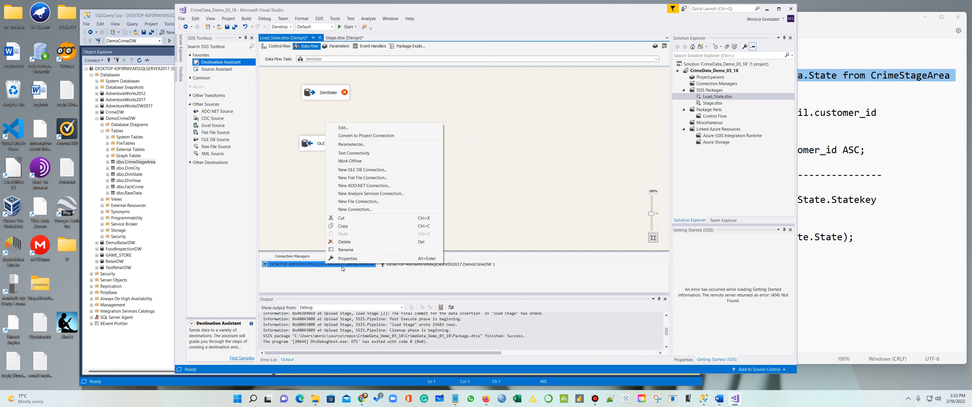
{"action": "left_click", "coordinate": [353, 249]}
{"action": "type", "text": "Data Source"}
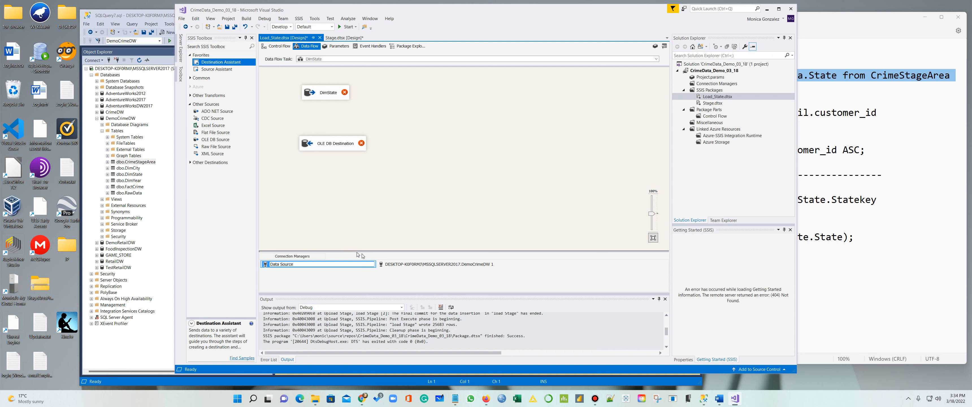
{"action": "key", "text": "Return"}
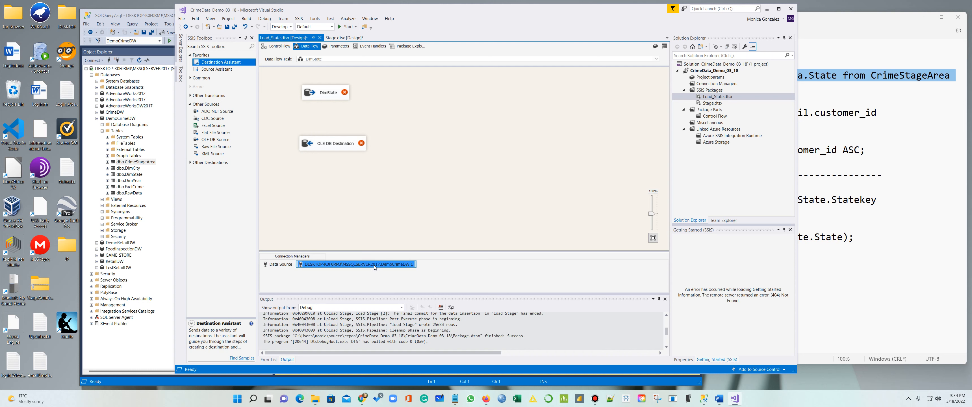
{"action": "right_click", "coordinate": [375, 265]}
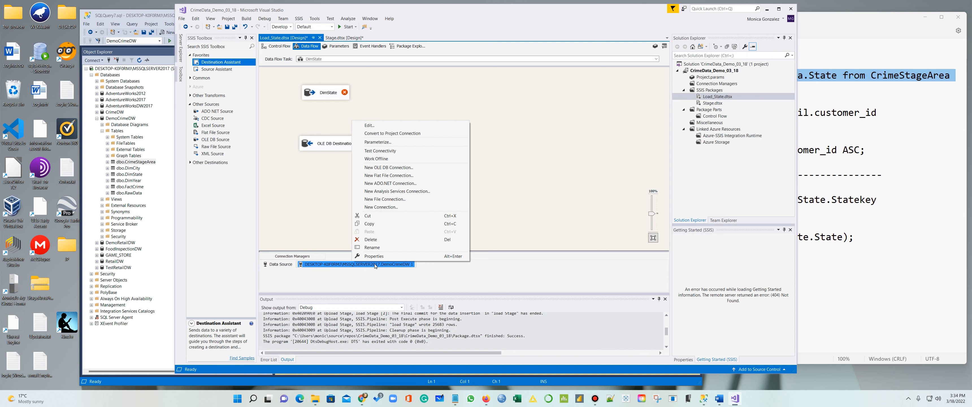
{"action": "left_click", "coordinate": [379, 246]}
{"action": "type", "text": "Destination"}
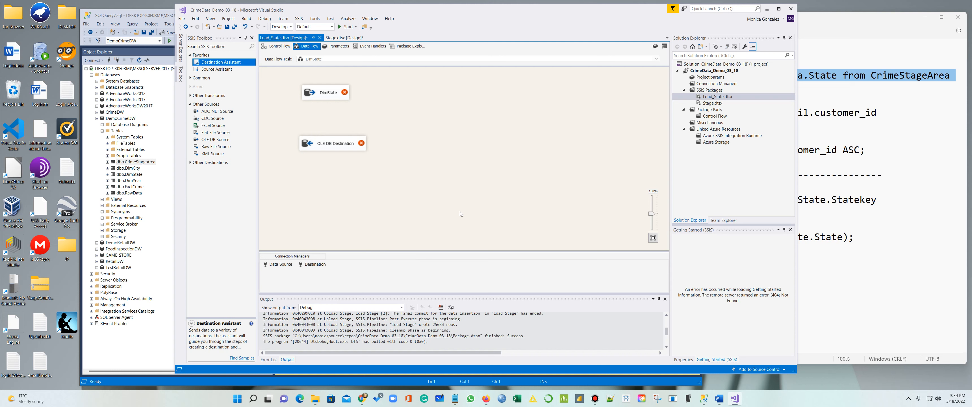
Set the DimState source's table to [dbo].[CrimeStageArea], review its columns, and return to the SSMS State query
{"action": "left_click", "coordinate": [466, 213]}
{"action": "right_click", "coordinate": [333, 97]}
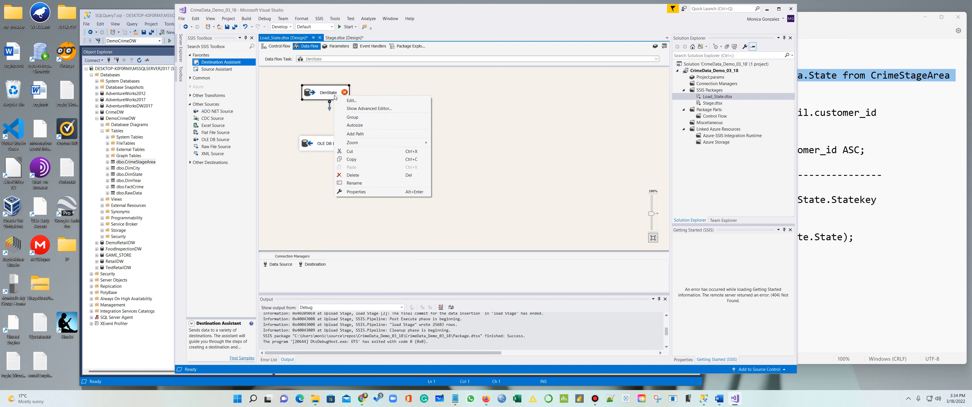
{"action": "left_click", "coordinate": [351, 99]}
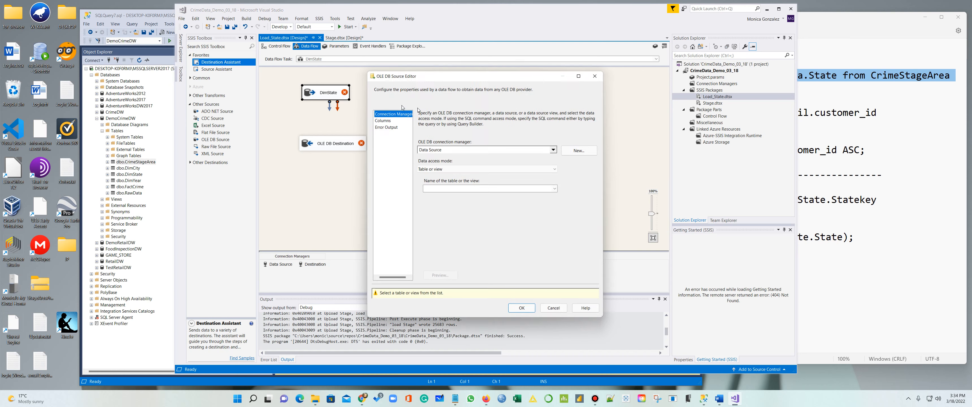
{"action": "left_click", "coordinate": [553, 190]}
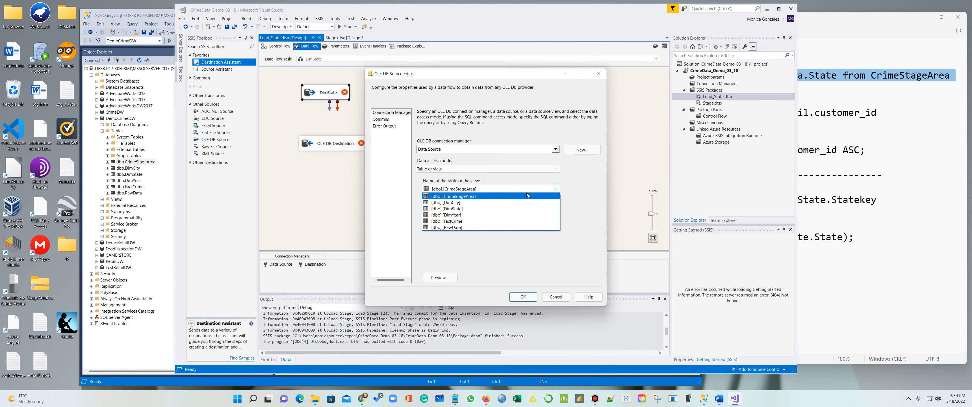
{"action": "left_click", "coordinate": [493, 189]}
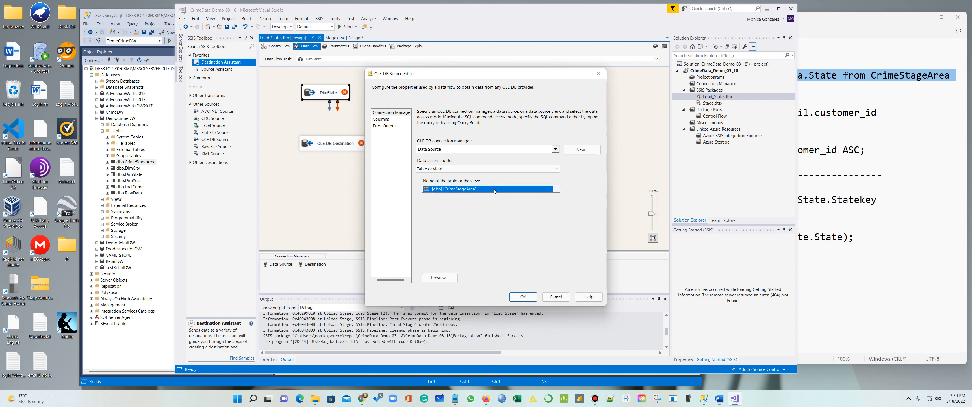
{"action": "left_click", "coordinate": [381, 119]}
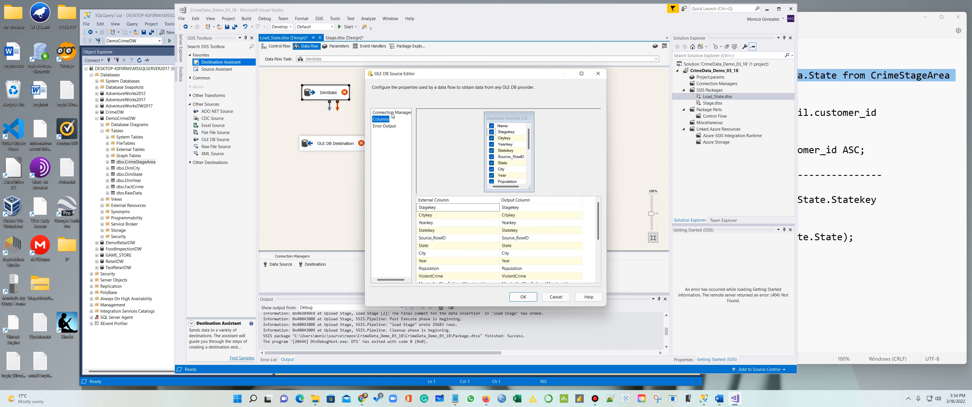
{"action": "left_click", "coordinate": [391, 113]}
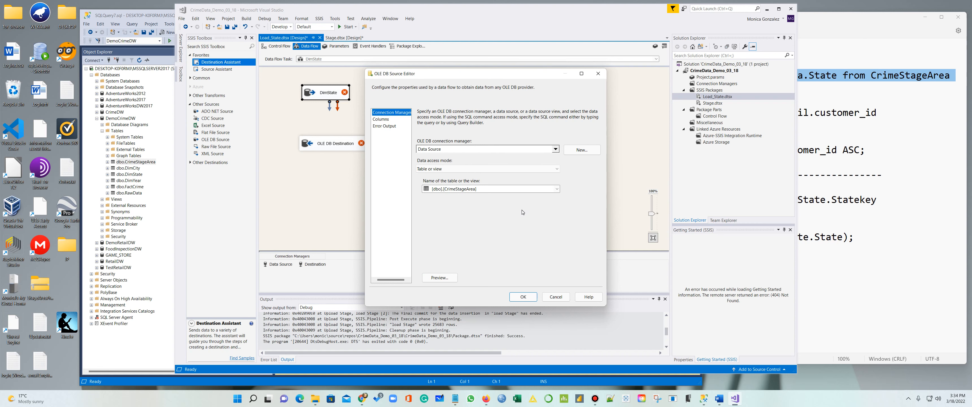
{"action": "left_click", "coordinate": [147, 350]}
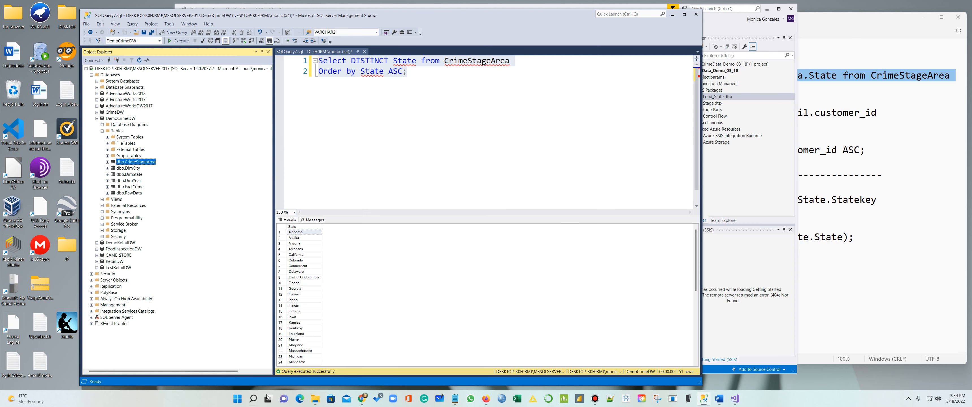
Copy the two-line SELECT DISTINCT State query from Distinct_Update.txt for the DimState source editor
{"action": "mouse_move", "coordinate": [461, 401]}
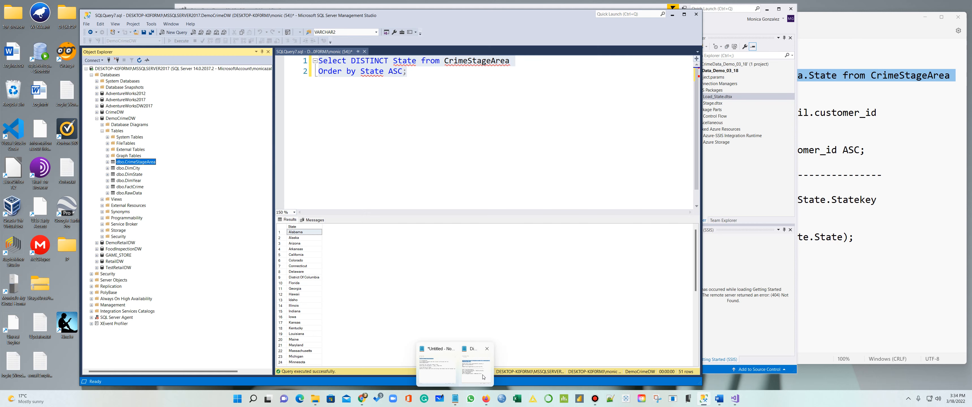
{"action": "left_click", "coordinate": [471, 365]}
{"action": "key", "text": "Right"}
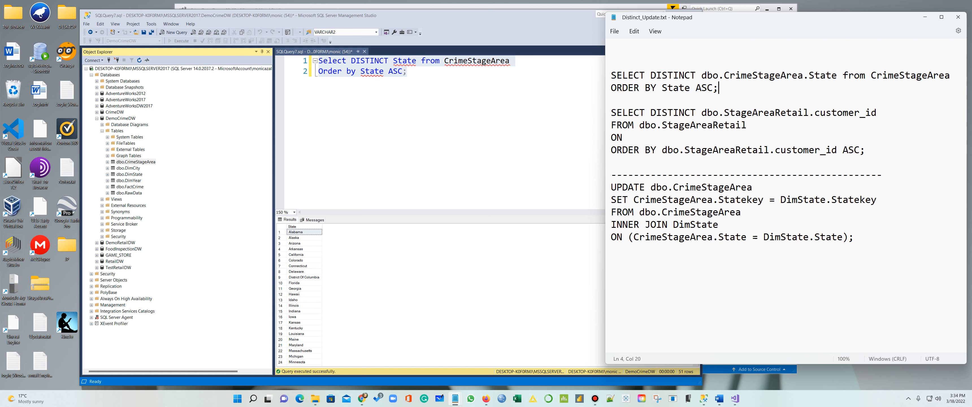
{"action": "left_click_drag", "start_coordinate": [733, 88], "coordinate": [611, 76]}
{"action": "key", "text": "ctrl+c"}
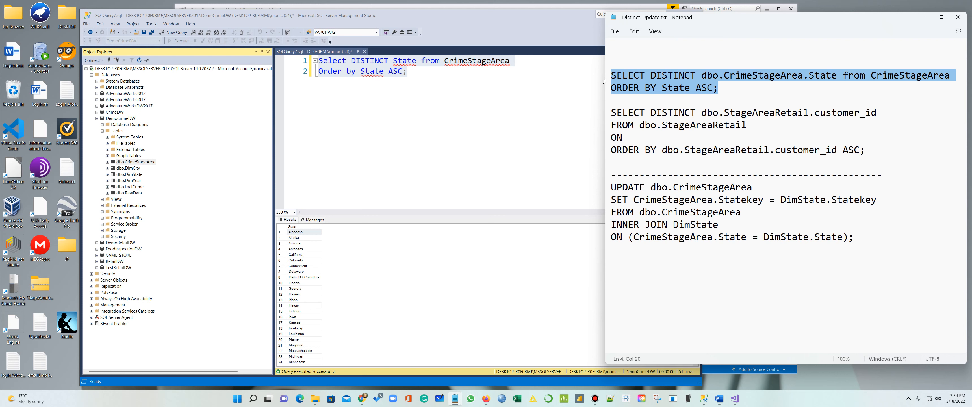
{"action": "left_click", "coordinate": [500, 17]}
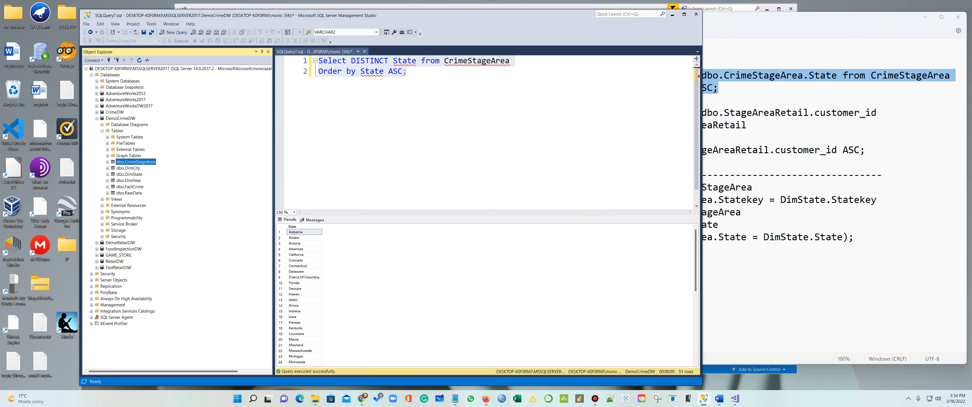
{"action": "left_click", "coordinate": [735, 399]}
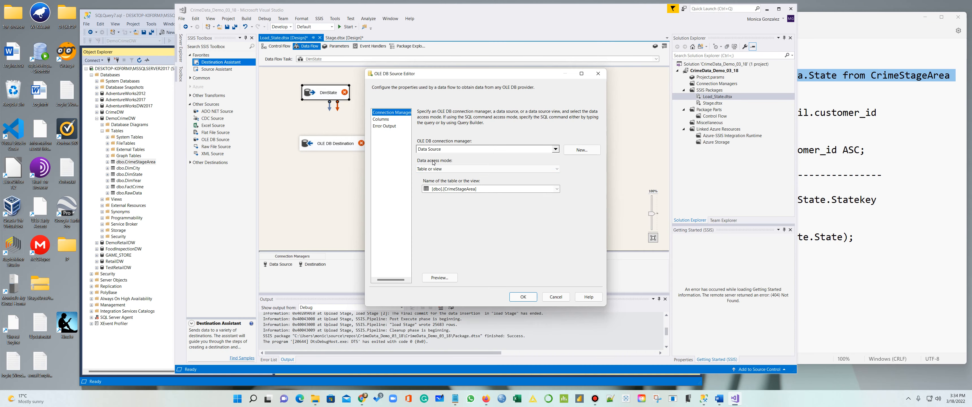
Switch DimState to an SQL command using the SELECT DISTINCT State query and connect it to OLE DB Destination
{"action": "left_click", "coordinate": [553, 171]}
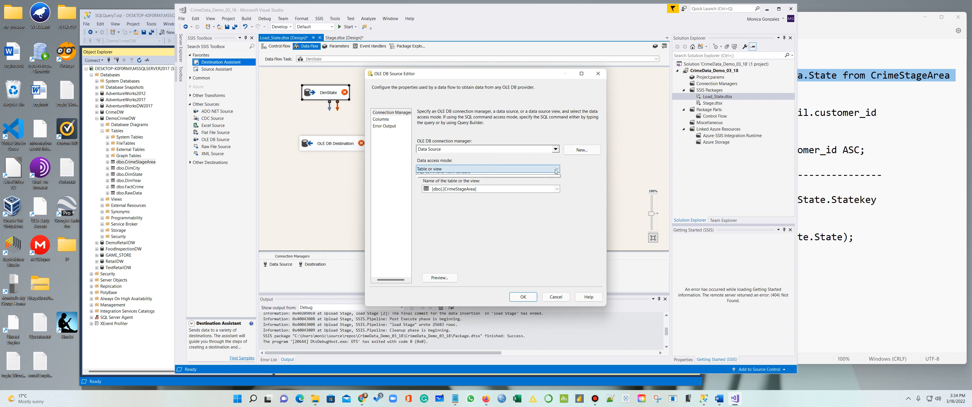
{"action": "left_click", "coordinate": [498, 189]}
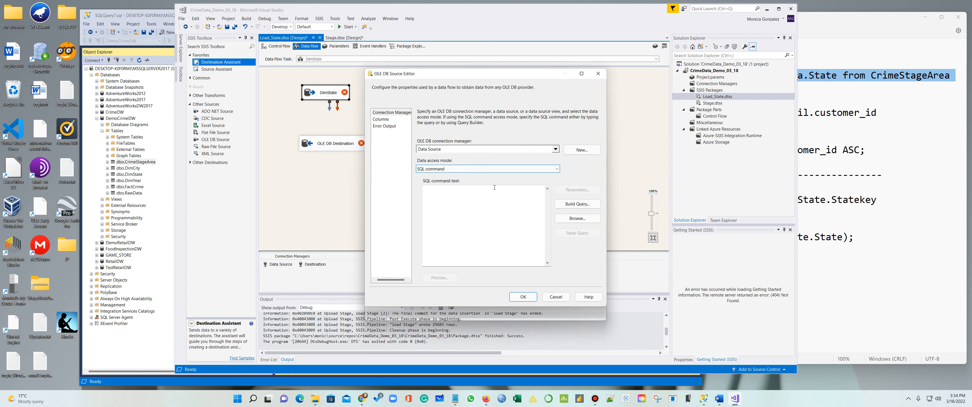
{"action": "left_click", "coordinate": [482, 198]}
{"action": "key", "text": "ctrl+v"}
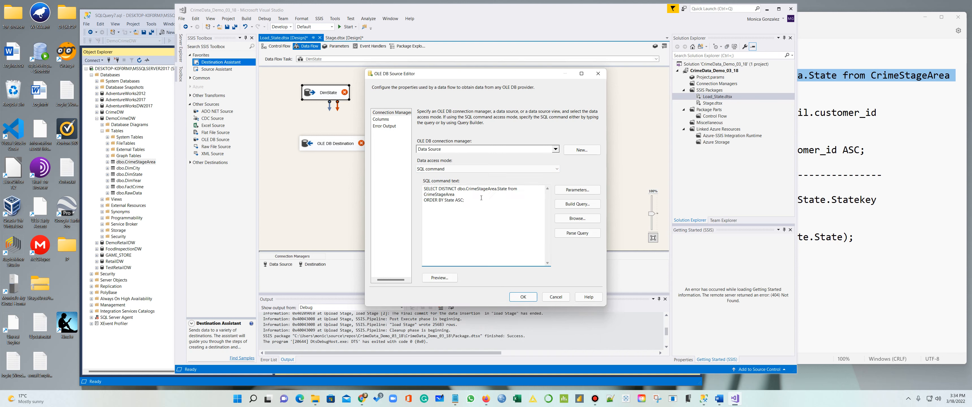
{"action": "left_click", "coordinate": [526, 297]}
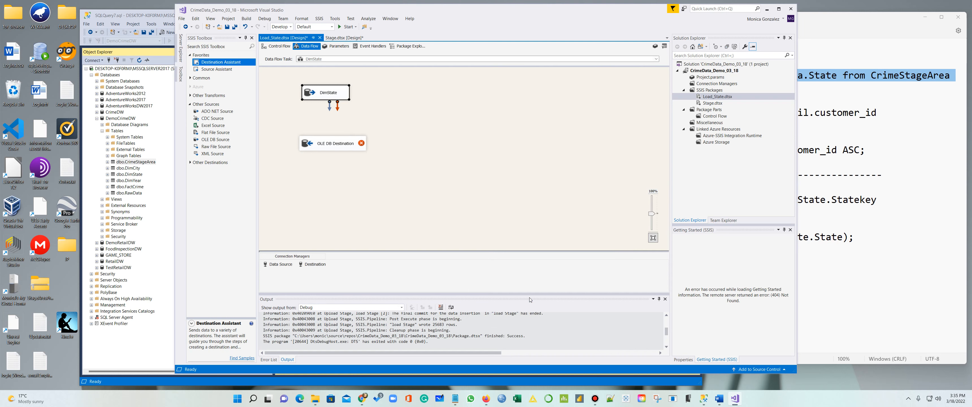
{"action": "left_click_drag", "start_coordinate": [329, 107], "coordinate": [330, 143]}
Set the OLE DB Destination's target table to DimState
{"action": "right_click", "coordinate": [349, 142]}
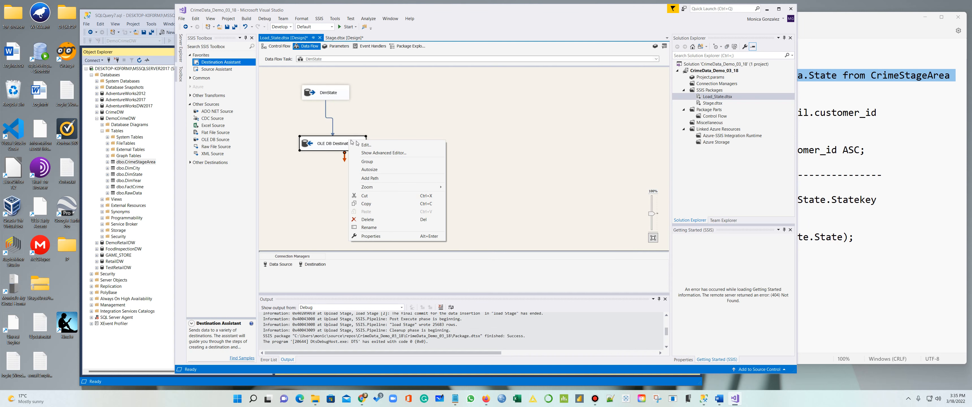
{"action": "left_click", "coordinate": [374, 147]}
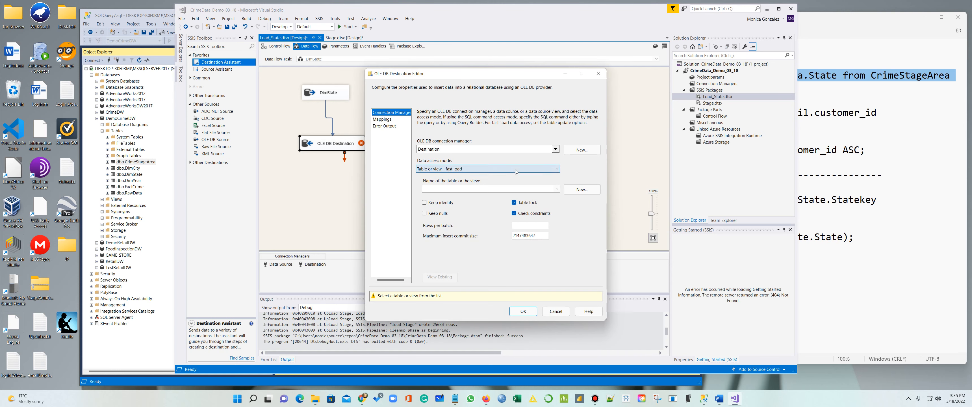
{"action": "left_click", "coordinate": [557, 189]}
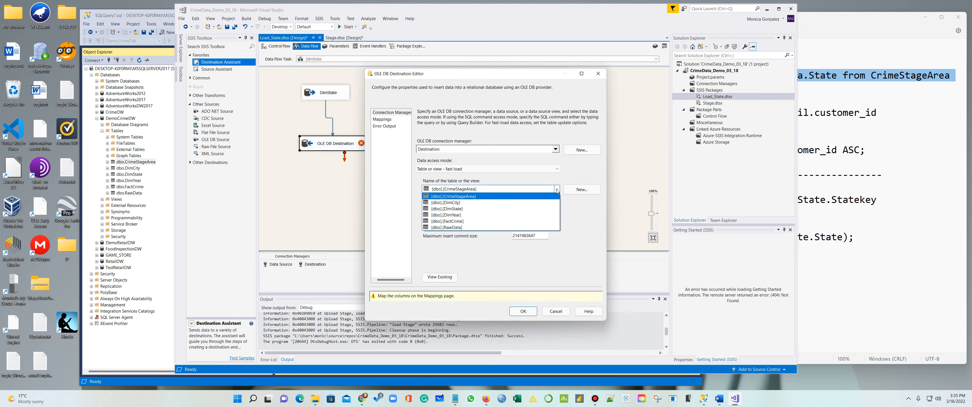
{"action": "left_click", "coordinate": [522, 208]}
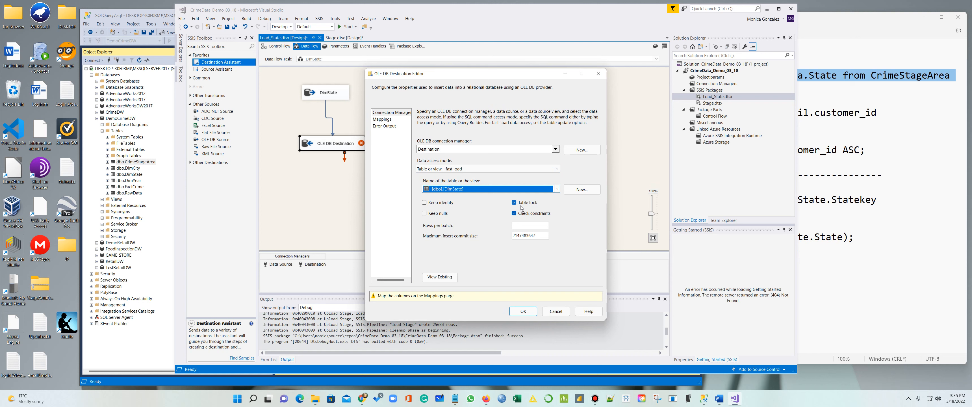
Map input State to the State column, leaving Source_RowID set to <ignore>
{"action": "left_click", "coordinate": [378, 120]}
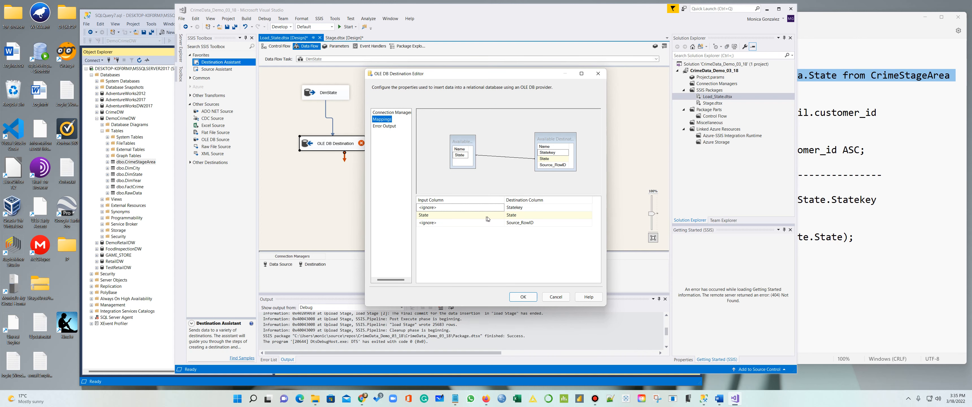
{"action": "left_click", "coordinate": [459, 223]}
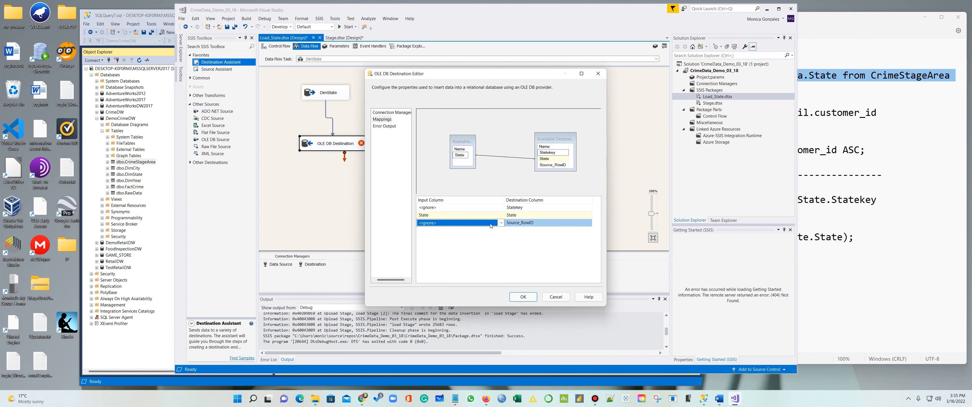
{"action": "left_click", "coordinate": [501, 223]}
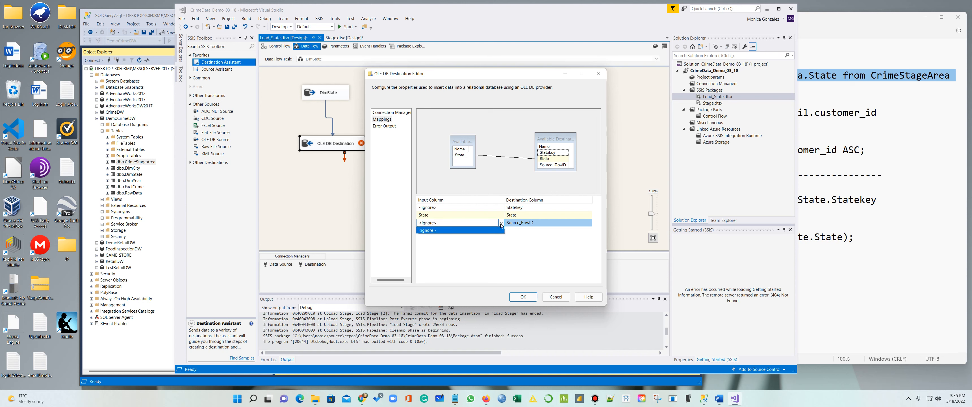
{"action": "left_click", "coordinate": [488, 233]}
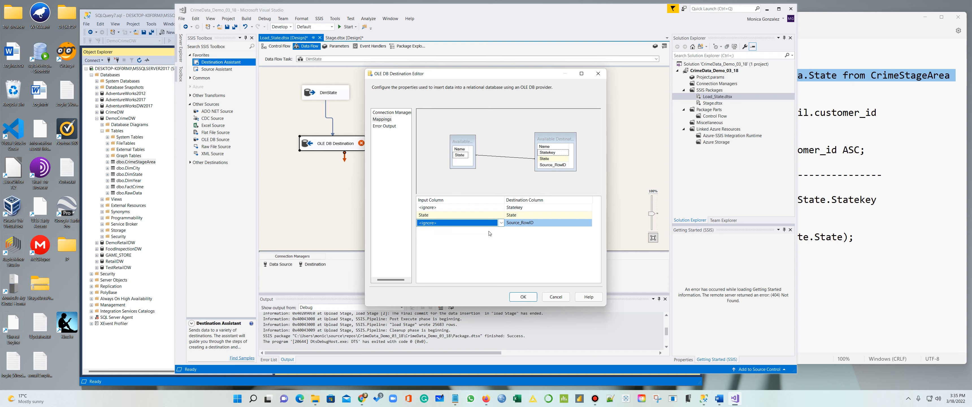
{"action": "left_click", "coordinate": [501, 223]}
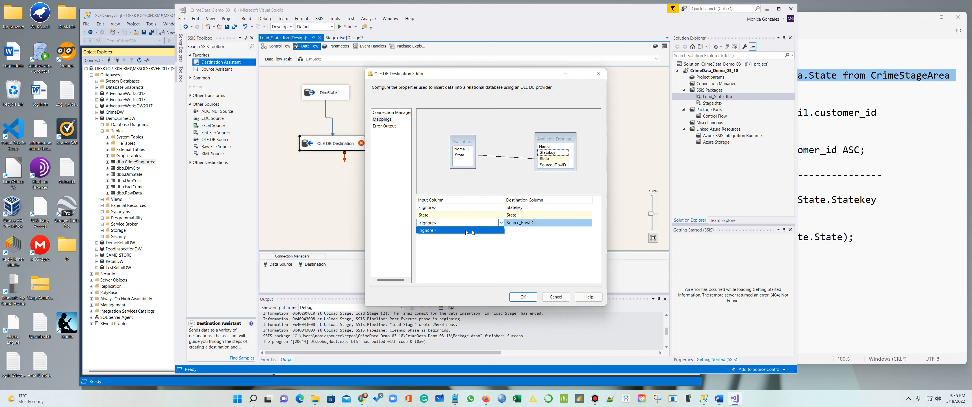
{"action": "left_click", "coordinate": [493, 224]}
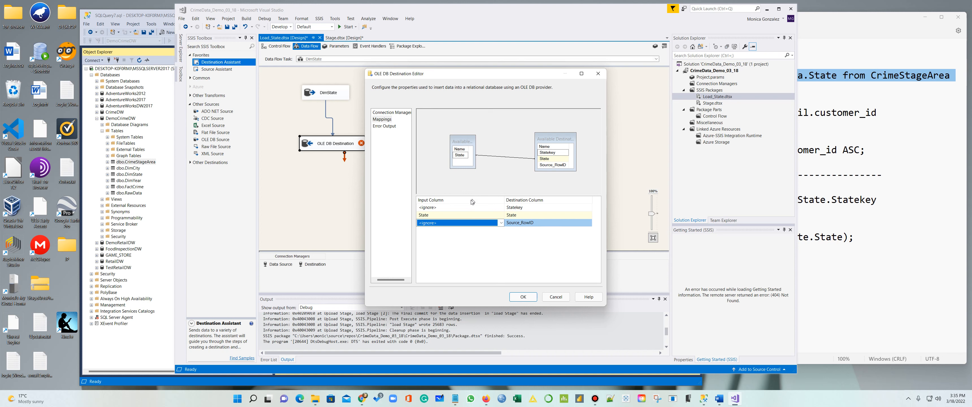
{"action": "left_click", "coordinate": [501, 223]}
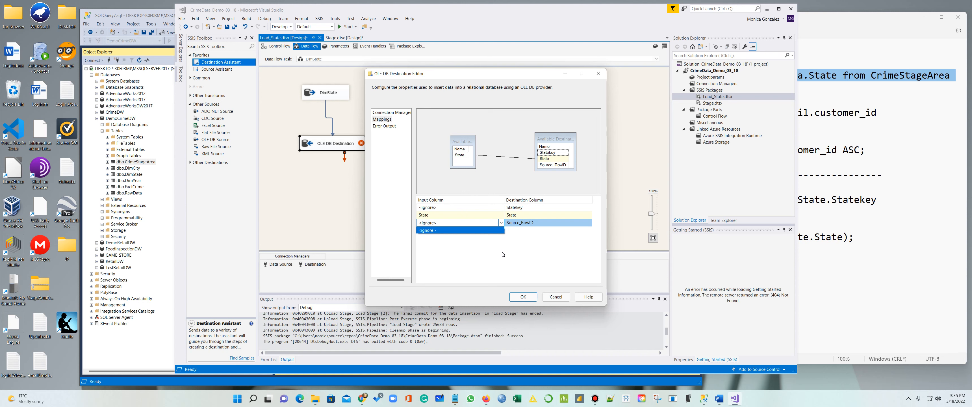
{"action": "left_click", "coordinate": [523, 297]}
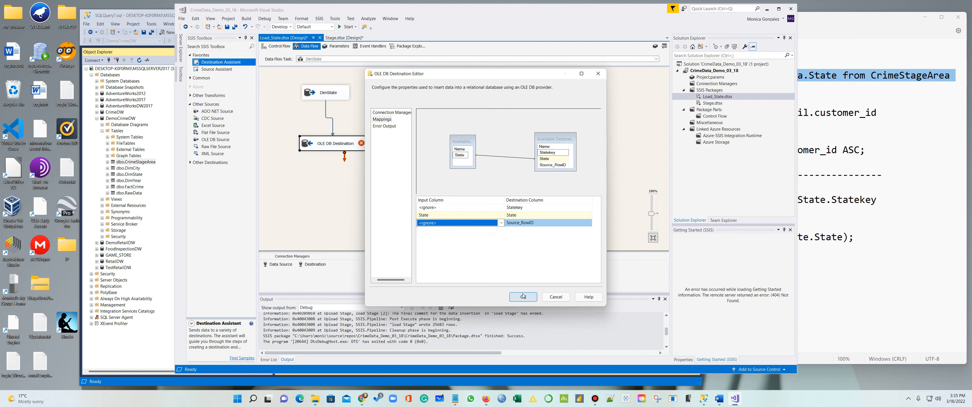
Confirm the destination mappings and return to Management Studio's 51 distinct states
{"action": "left_click", "coordinate": [523, 296]}
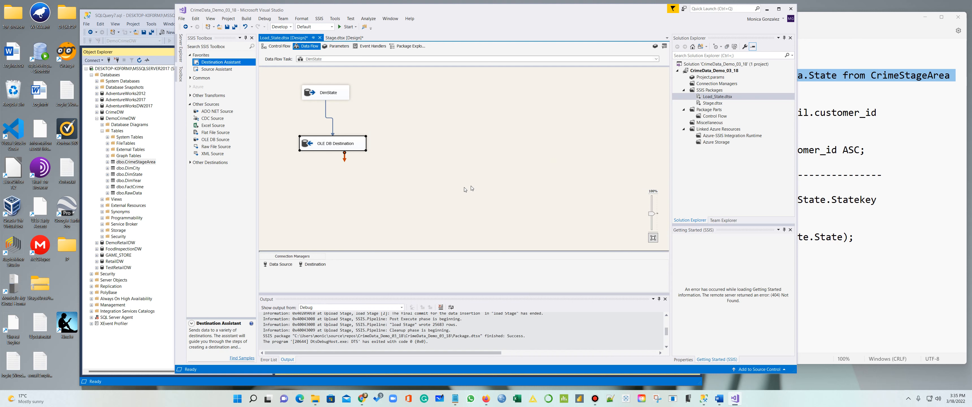
{"action": "left_click", "coordinate": [166, 327]}
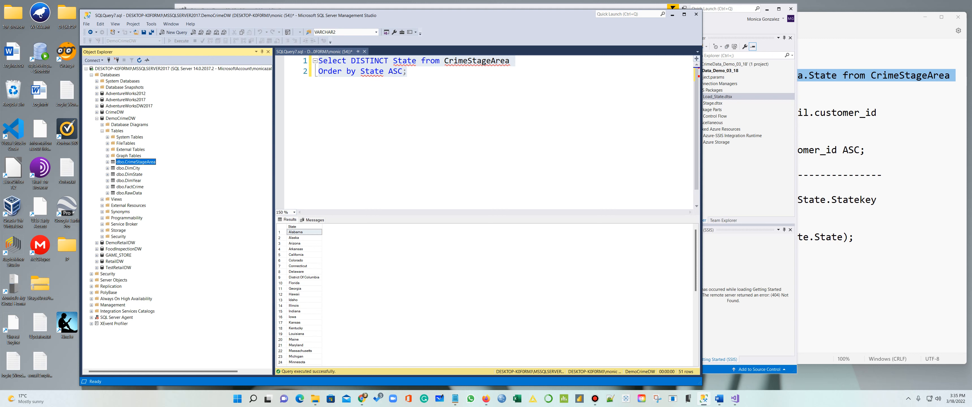
Execute the Load_State data flow, loading 51 rows into DimState, then stop debugging
{"action": "left_click", "coordinate": [719, 28]}
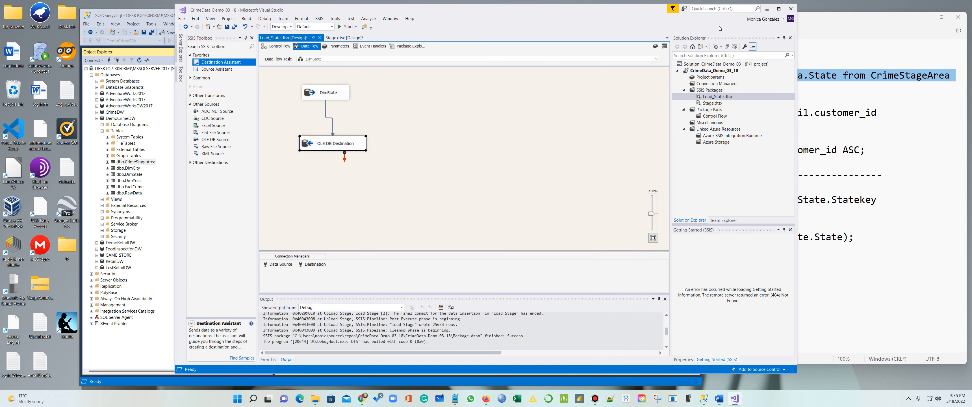
{"action": "left_click", "coordinate": [441, 147]}
{"action": "right_click", "coordinate": [414, 125]}
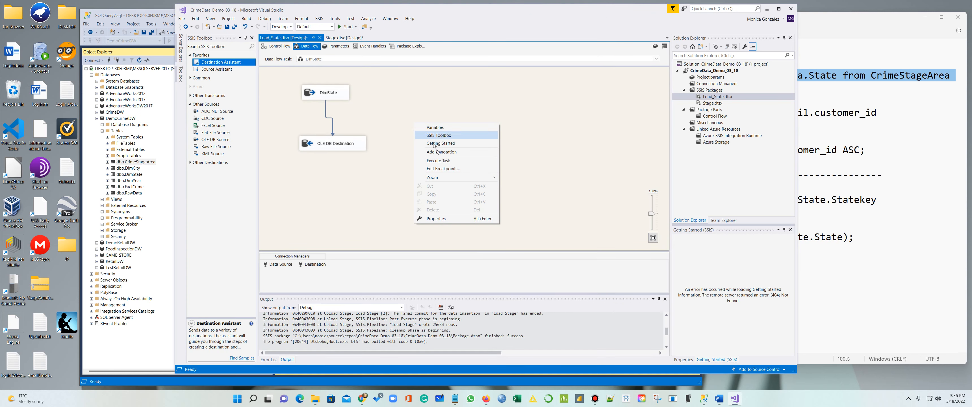
{"action": "left_click", "coordinate": [451, 162]}
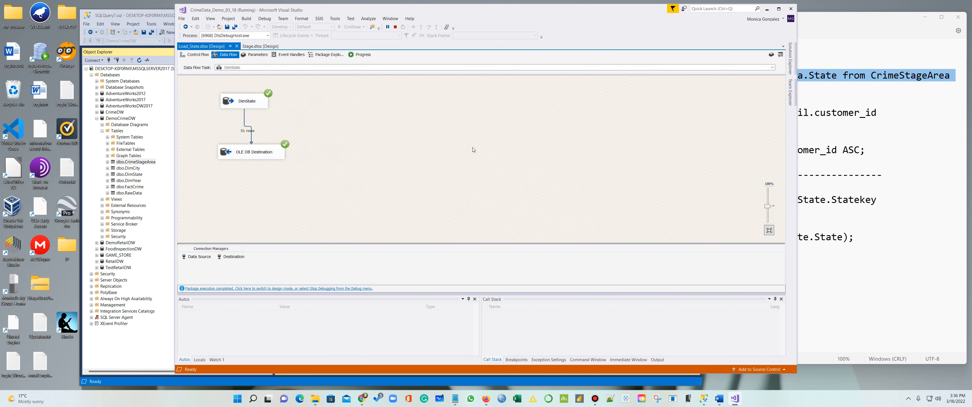
{"action": "left_click", "coordinate": [395, 27]}
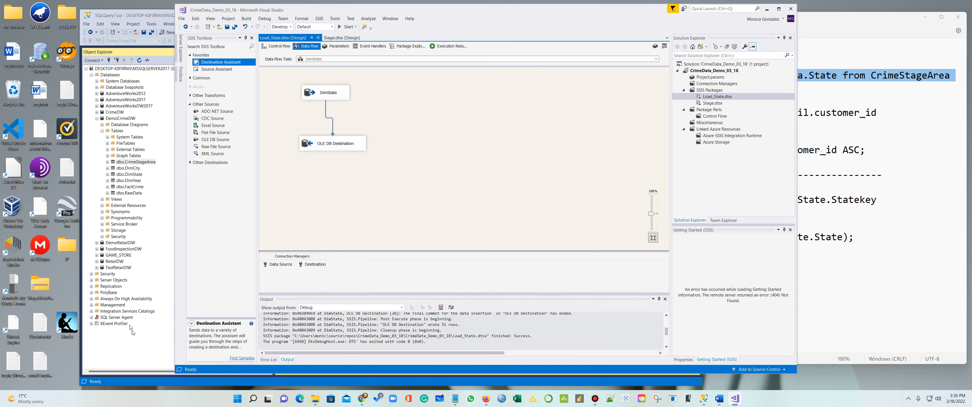
{"action": "left_click", "coordinate": [131, 331]}
Close SQLQuery7 without saving and select the DimState table in Object Explorer
{"action": "left_click", "coordinate": [364, 52]}
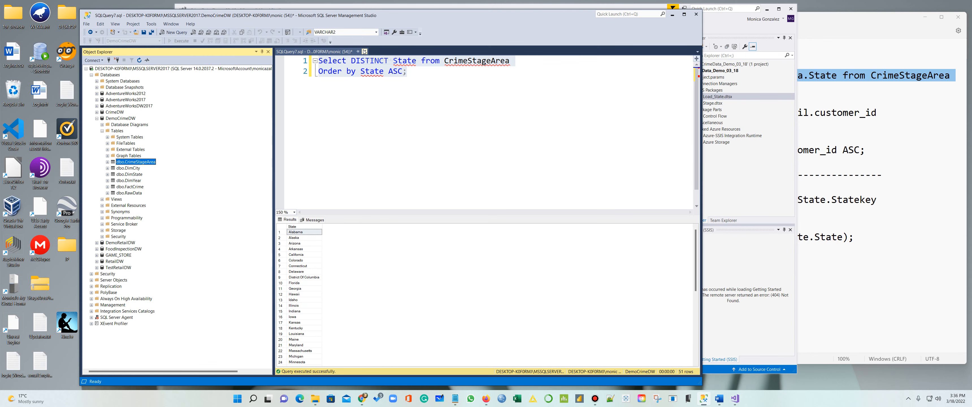
{"action": "left_click", "coordinate": [419, 250]}
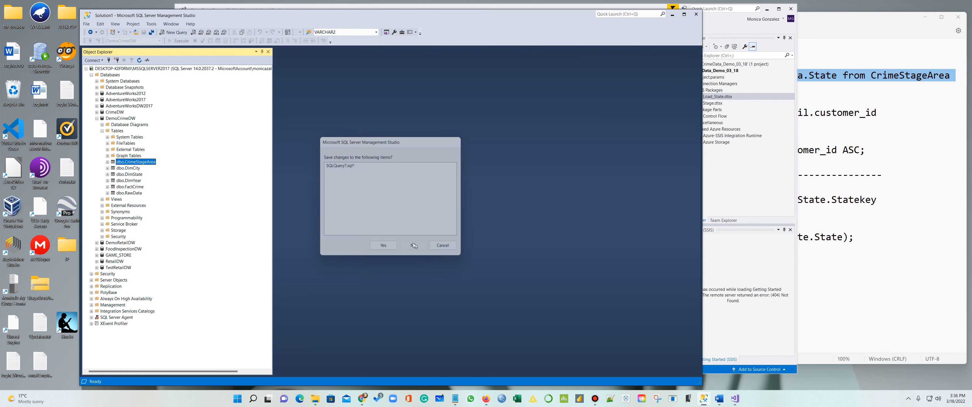
{"action": "left_click", "coordinate": [108, 162]}
{"action": "left_click", "coordinate": [108, 162]}
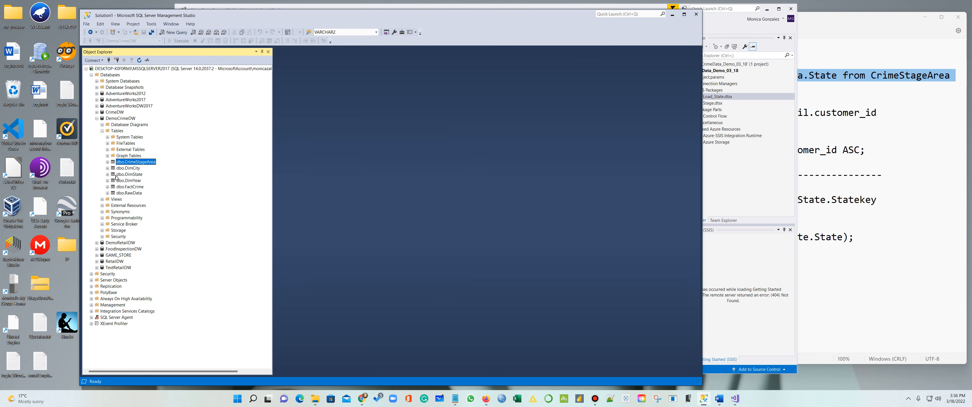
{"action": "left_click", "coordinate": [127, 176]}
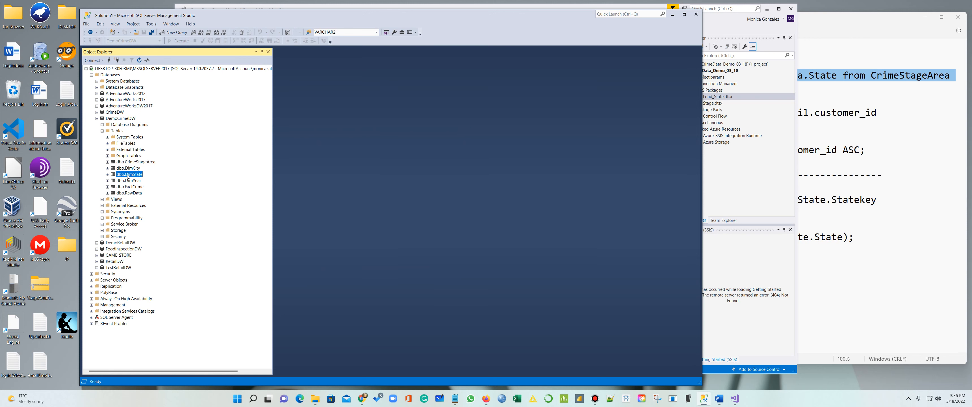
View DimState's top 1000 rows to confirm 51 states with keys, then close that query
{"action": "right_click", "coordinate": [128, 175]}
{"action": "left_click", "coordinate": [162, 193]}
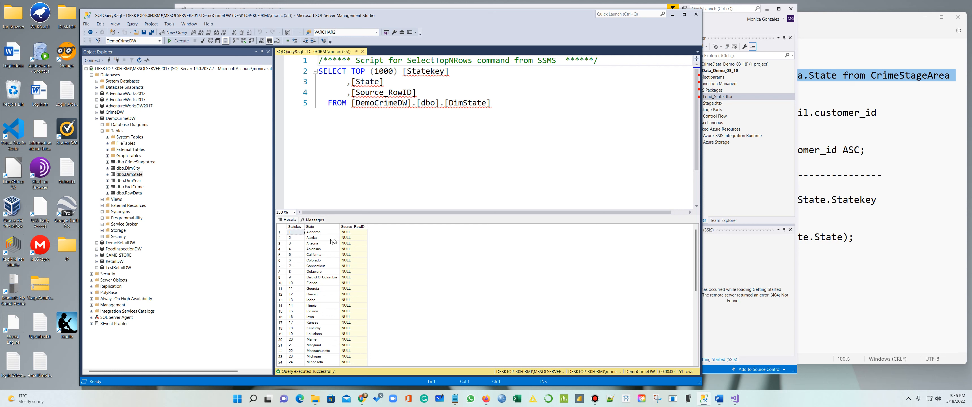
{"action": "left_click", "coordinate": [364, 152]}
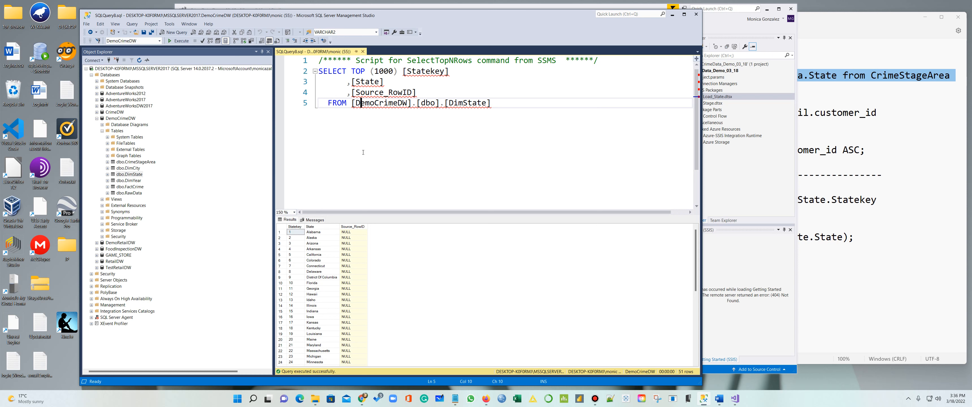
{"action": "left_click", "coordinate": [363, 52]}
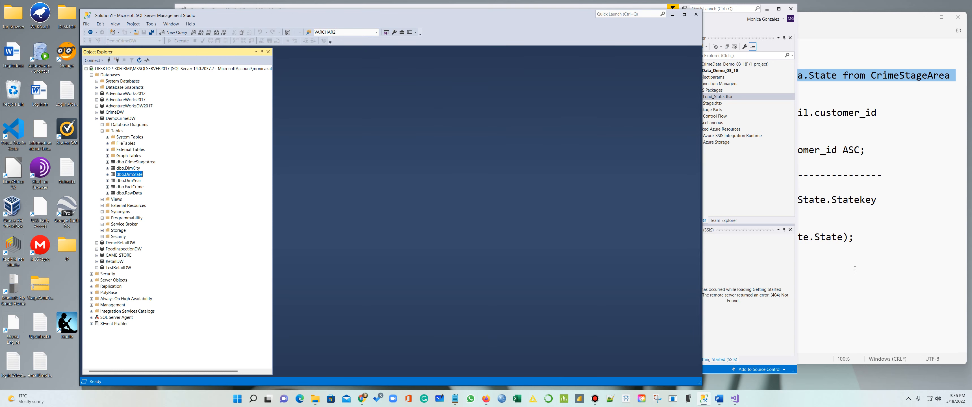
{"action": "left_click", "coordinate": [859, 298]}
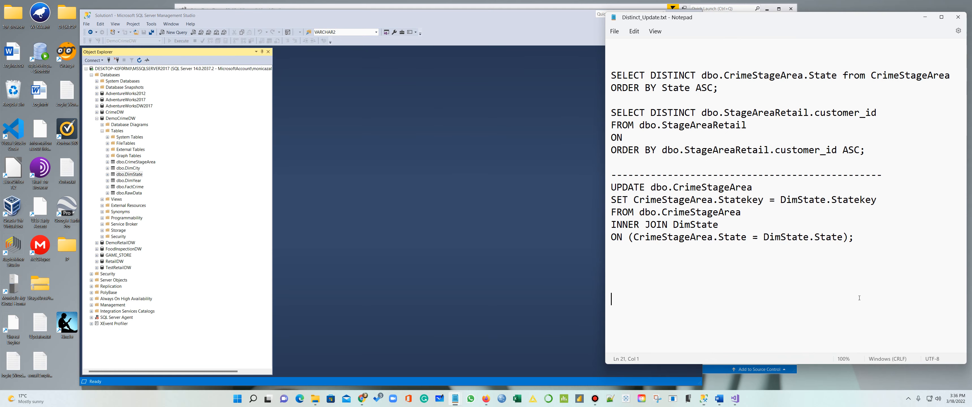
Recheck DimState's top 1000 rows, then select the five-line UPDATE statement in Distinct_Update.txt
{"action": "left_click", "coordinate": [132, 174]}
{"action": "right_click", "coordinate": [132, 174]}
{"action": "left_click", "coordinate": [151, 191]}
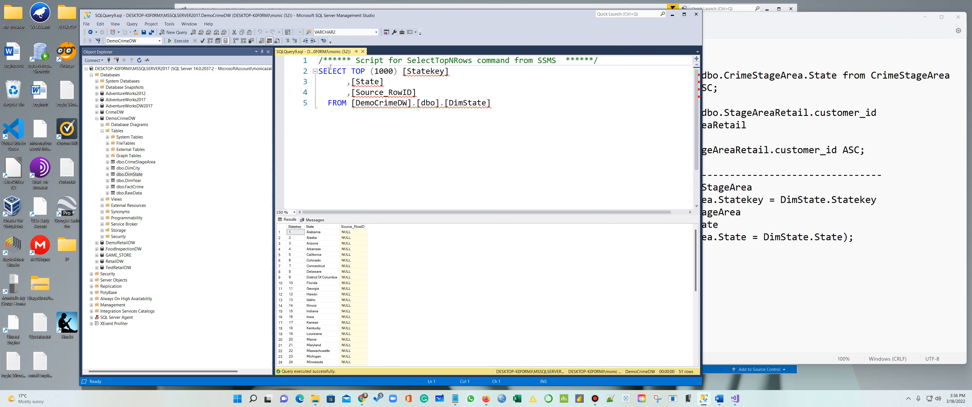
{"action": "left_click", "coordinate": [362, 52]}
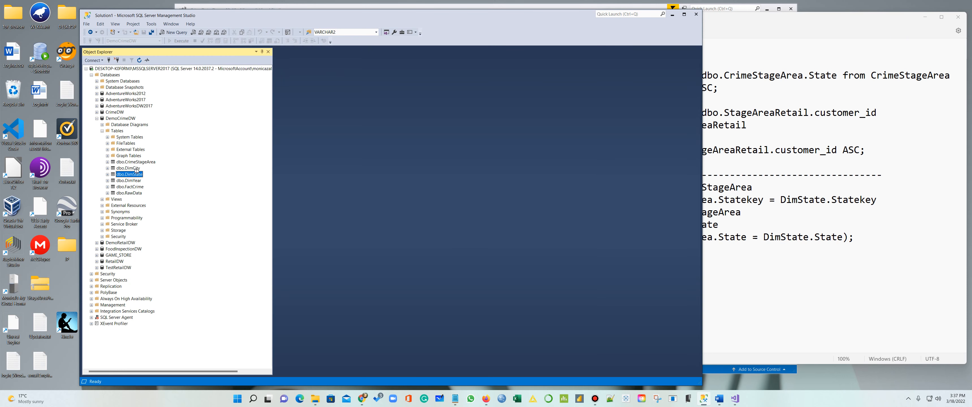
{"action": "left_click", "coordinate": [738, 283]}
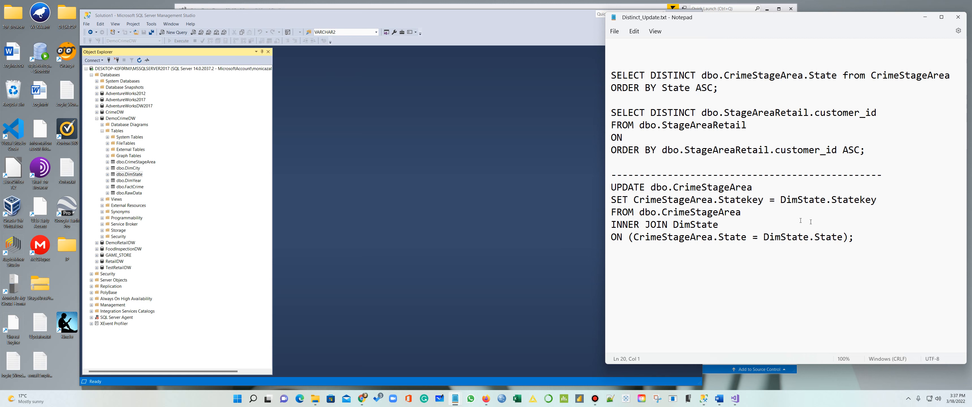
{"action": "left_click_drag", "start_coordinate": [853, 237], "coordinate": [610, 186]}
{"action": "key", "text": "ctrl+c"}
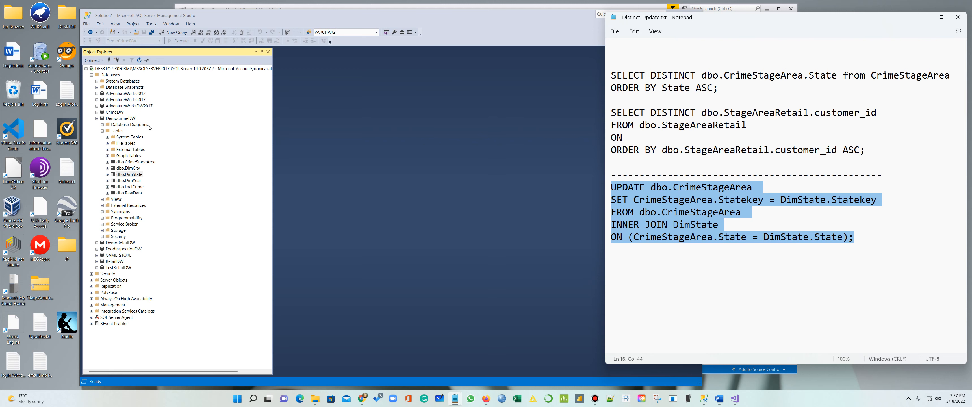
Paste the UPDATE into a new DemoCrimeDW query and execute it, setting Statekey on 25,683 rows
{"action": "left_click", "coordinate": [178, 36]}
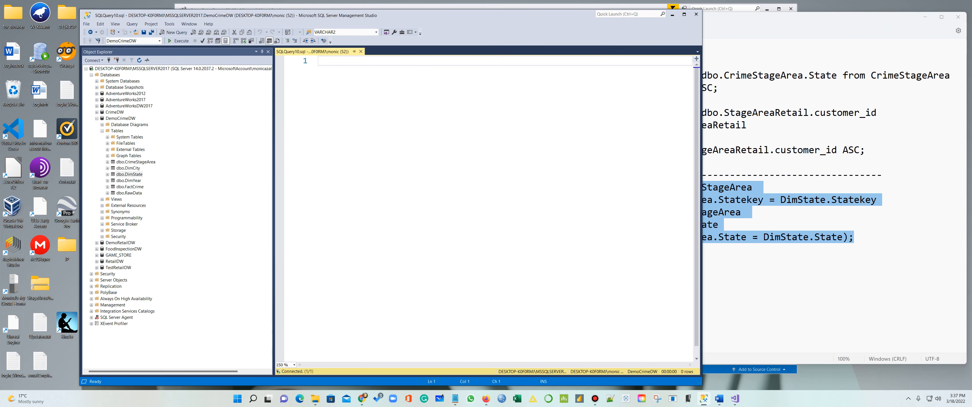
{"action": "key", "text": "ctrl+v"}
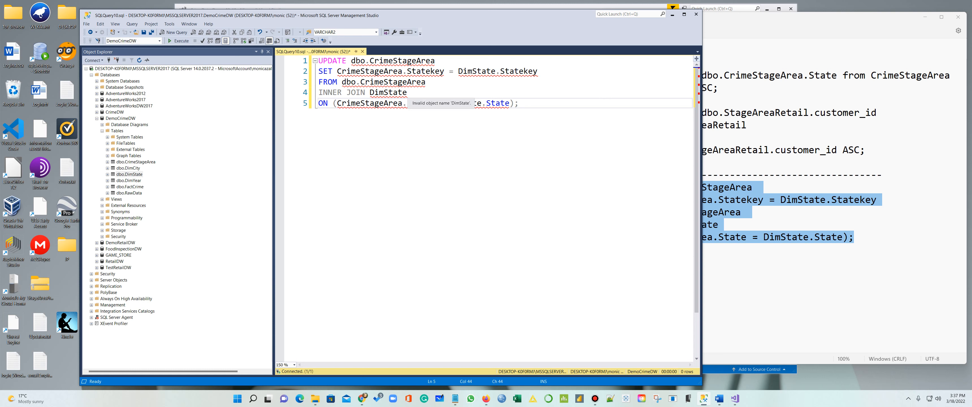
{"action": "left_click", "coordinate": [431, 103]}
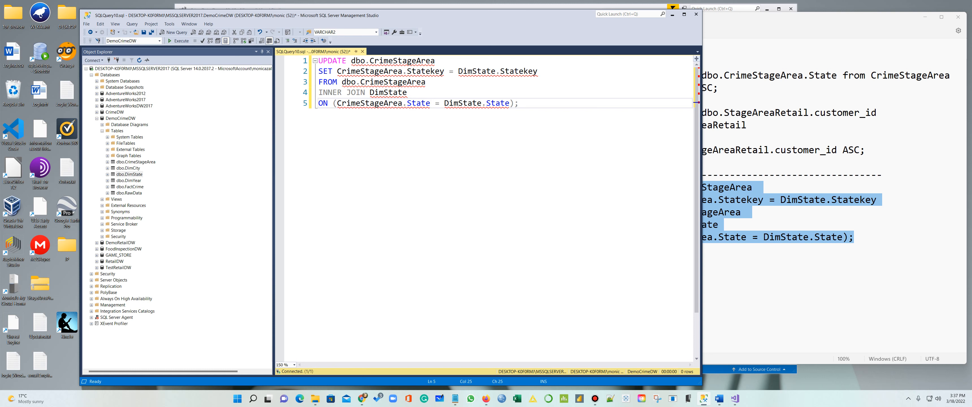
{"action": "left_click", "coordinate": [544, 121]}
{"action": "left_click_drag", "start_coordinate": [534, 106], "coordinate": [319, 60]}
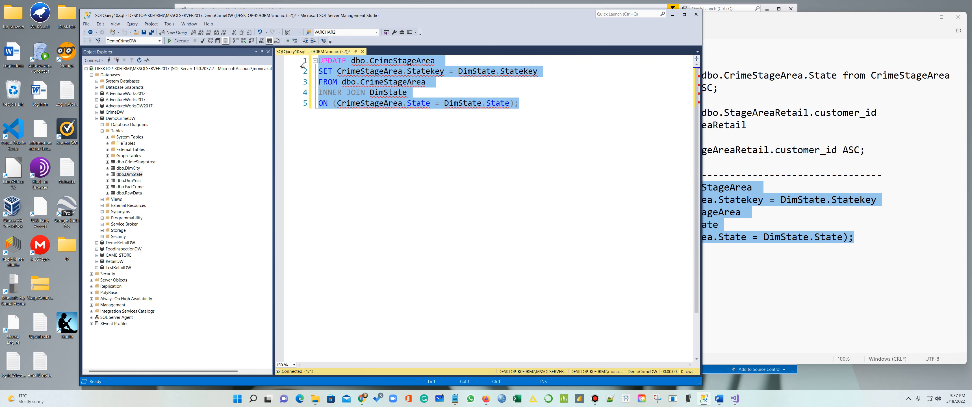
{"action": "left_click", "coordinate": [179, 41]}
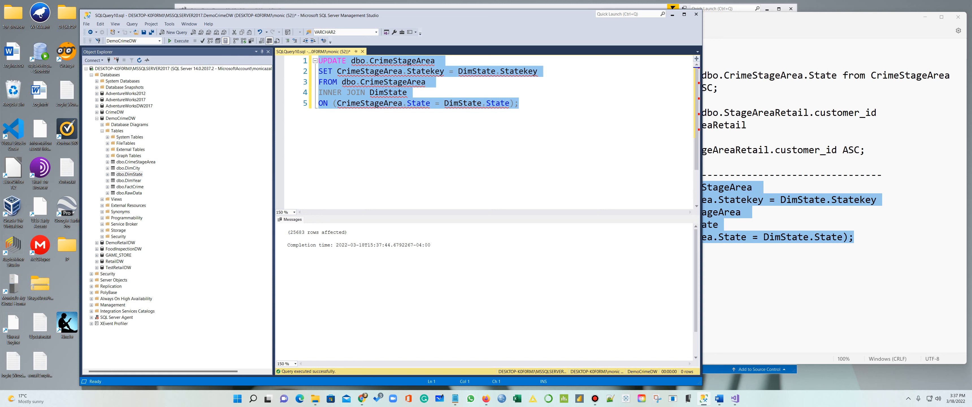
{"action": "left_click", "coordinate": [347, 103]}
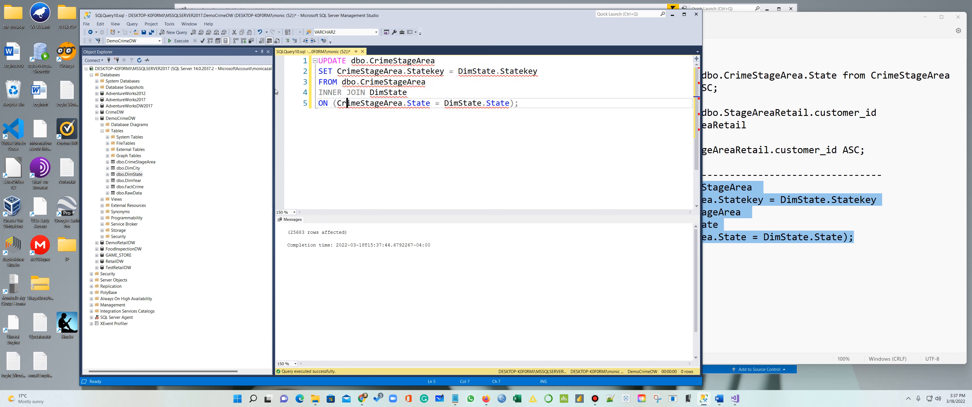
{"action": "left_click", "coordinate": [141, 60]}
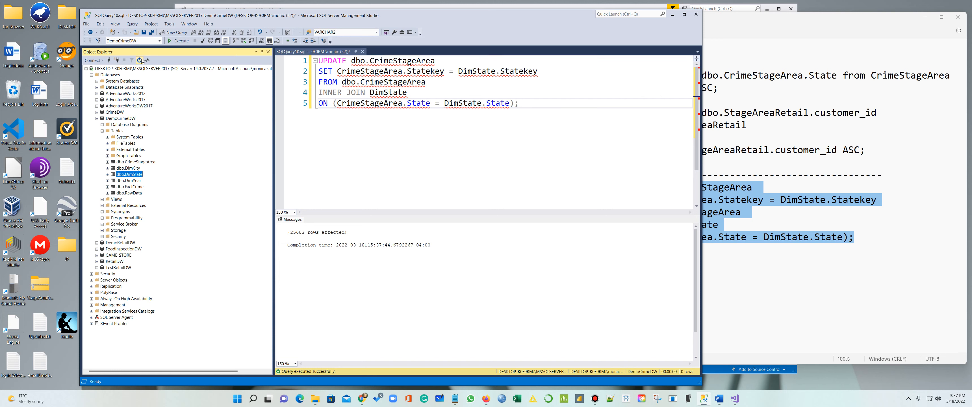
{"action": "left_click", "coordinate": [97, 118]}
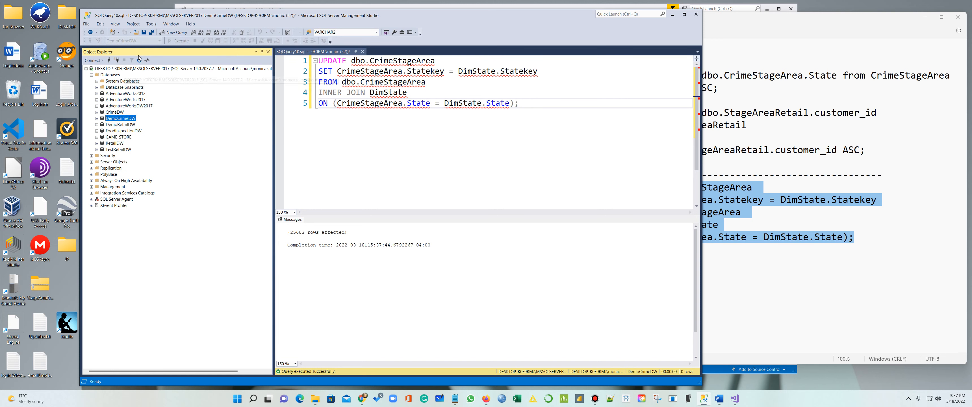
{"action": "left_click", "coordinate": [96, 118]}
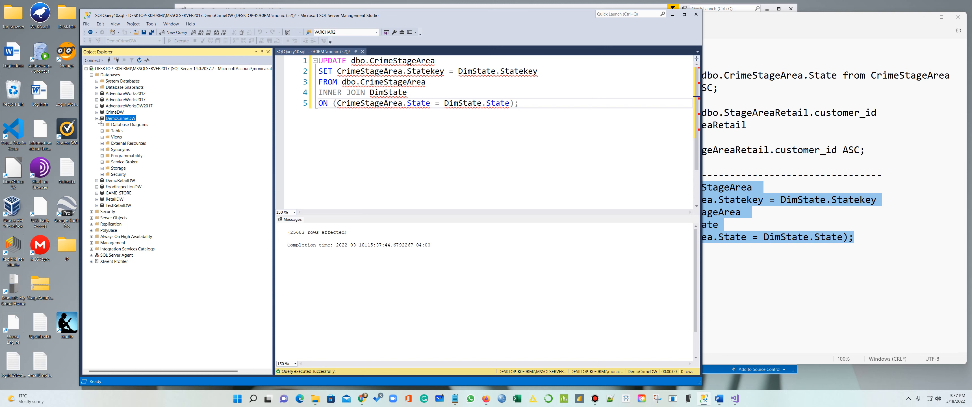
{"action": "left_click", "coordinate": [102, 131]}
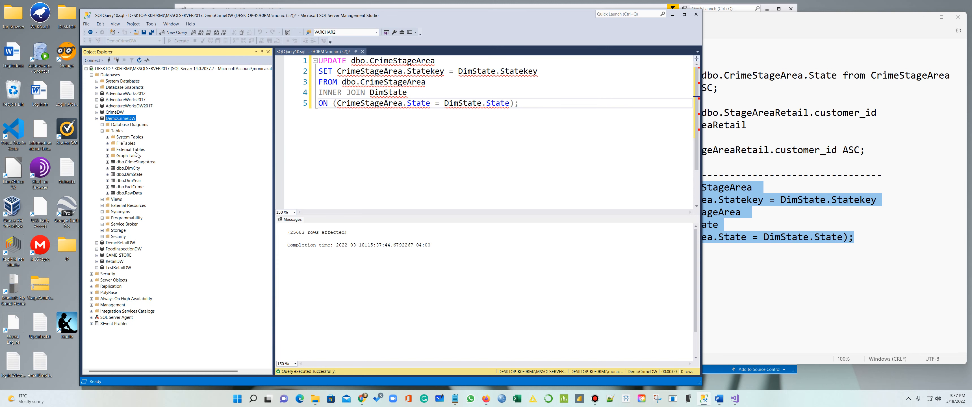
{"action": "right_click", "coordinate": [148, 162]}
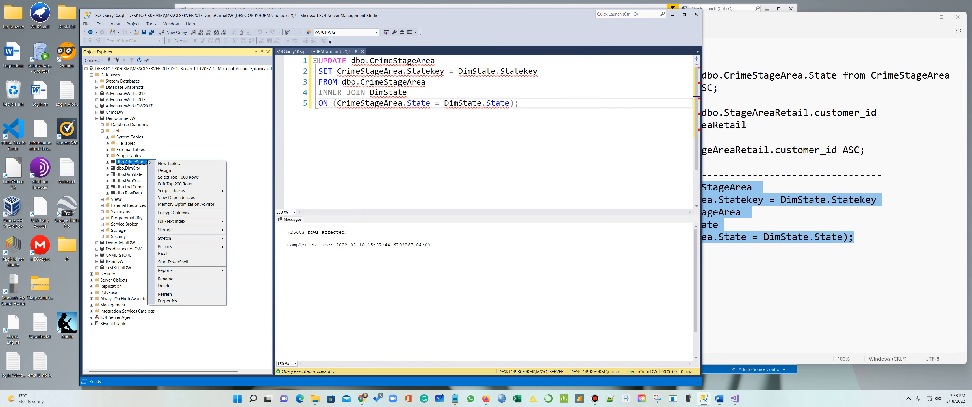
{"action": "left_click", "coordinate": [178, 177]}
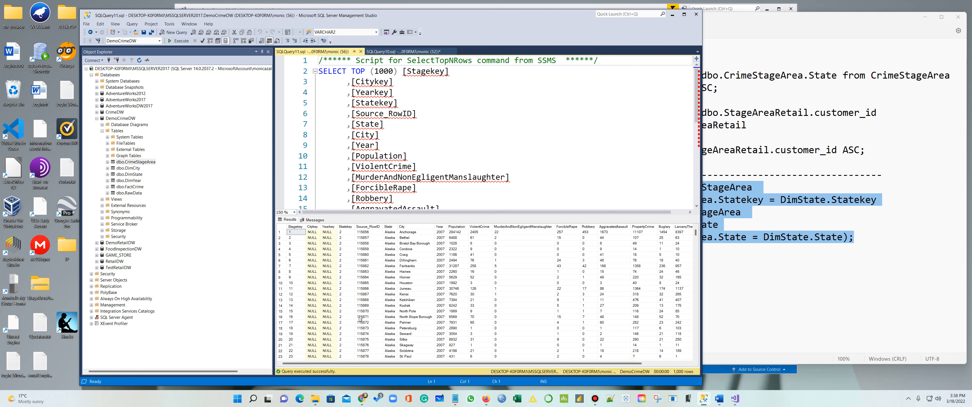
{"action": "scroll", "coordinate": [351, 326], "scroll_direction": "down", "scroll_amount": 3}
{"action": "scroll", "coordinate": [351, 326], "scroll_direction": "up", "scroll_amount": 3}
{"action": "left_click", "coordinate": [361, 52]}
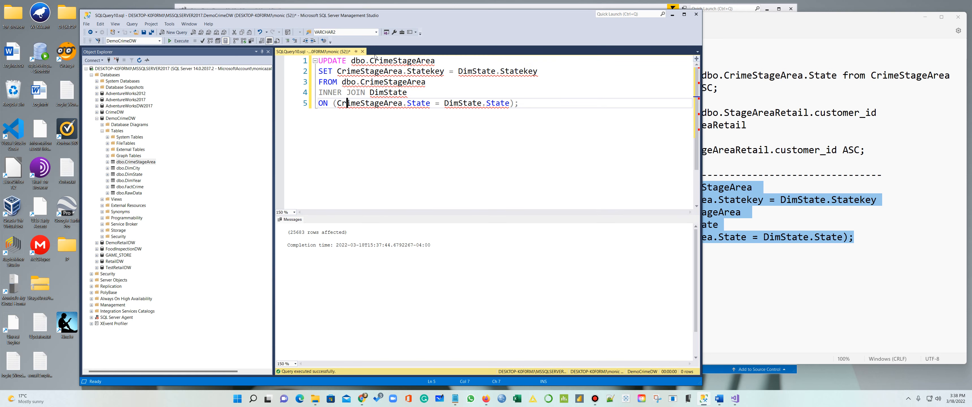
Save the notes as Distinct_Update.txt in CrimeETL\Final_Queries and close Notepad
{"action": "left_click", "coordinate": [619, 325]}
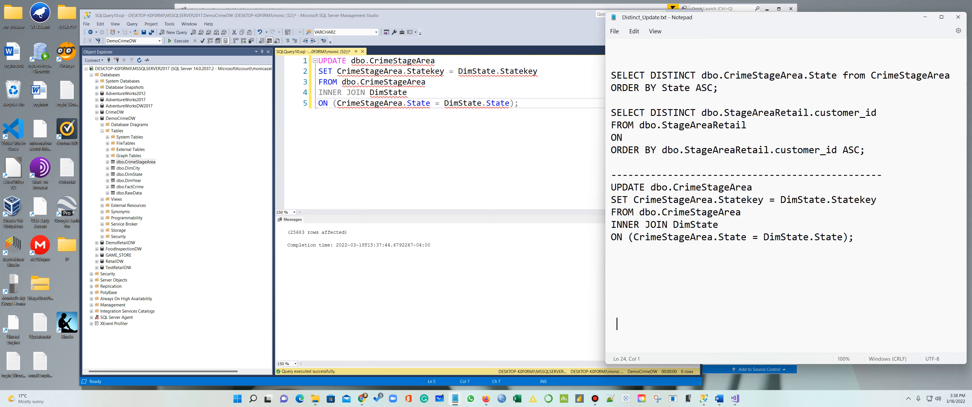
{"action": "left_click", "coordinate": [615, 31]}
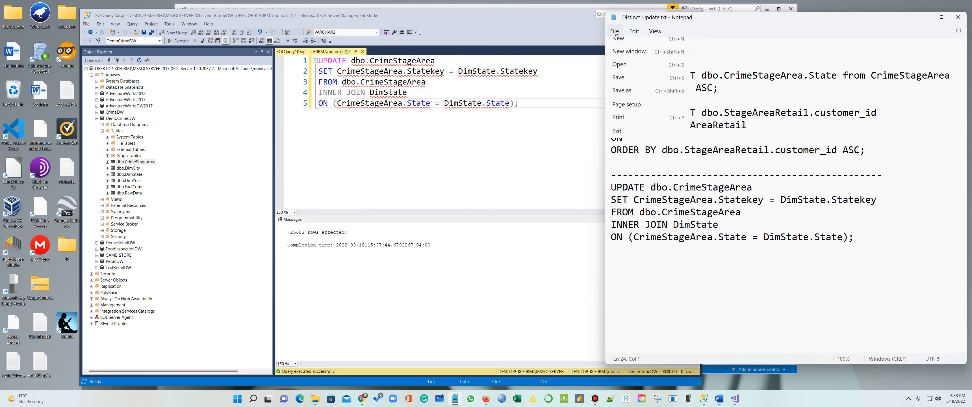
{"action": "left_click", "coordinate": [622, 97]}
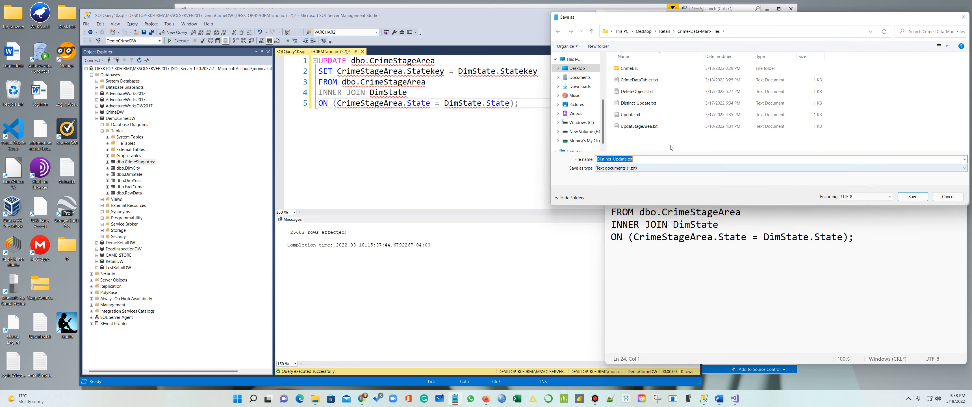
{"action": "double_click", "coordinate": [635, 69]}
{"action": "double_click", "coordinate": [646, 80]}
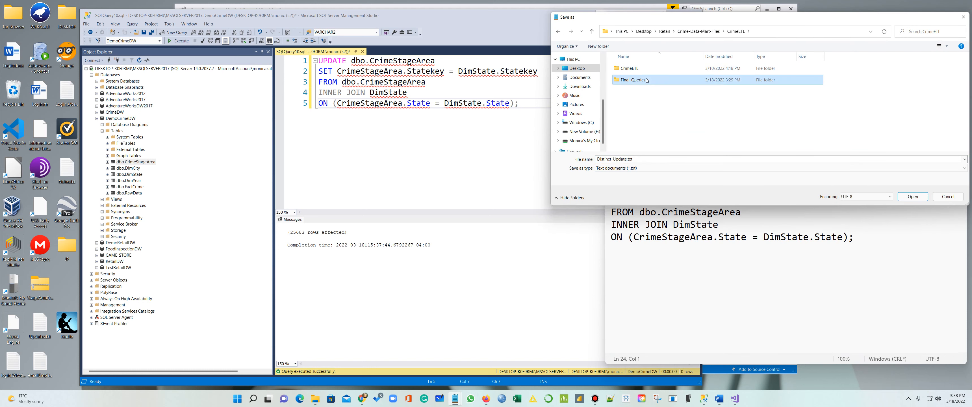
{"action": "left_click", "coordinate": [912, 197]}
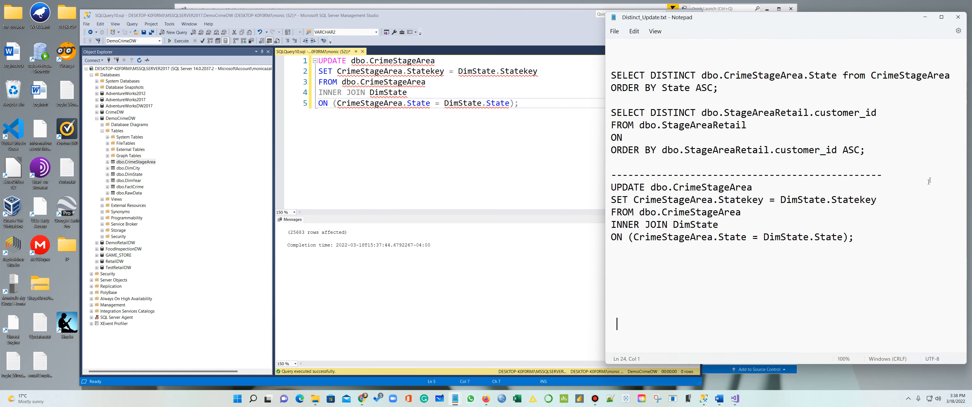
{"action": "left_click", "coordinate": [956, 22]}
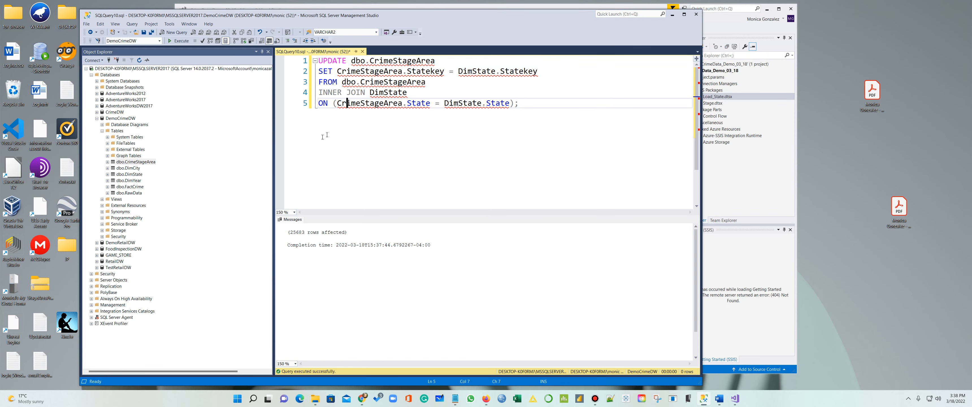
Close the Load_State and Stage package designs
{"action": "left_click", "coordinate": [732, 176]}
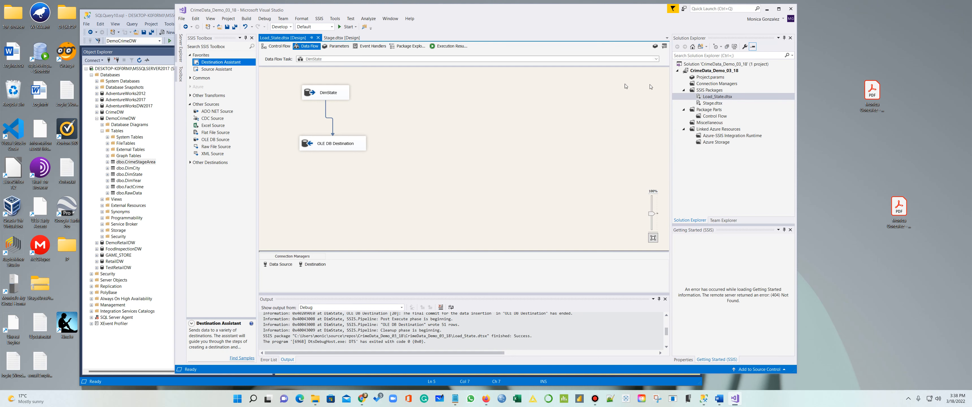
{"action": "left_click", "coordinate": [318, 38]}
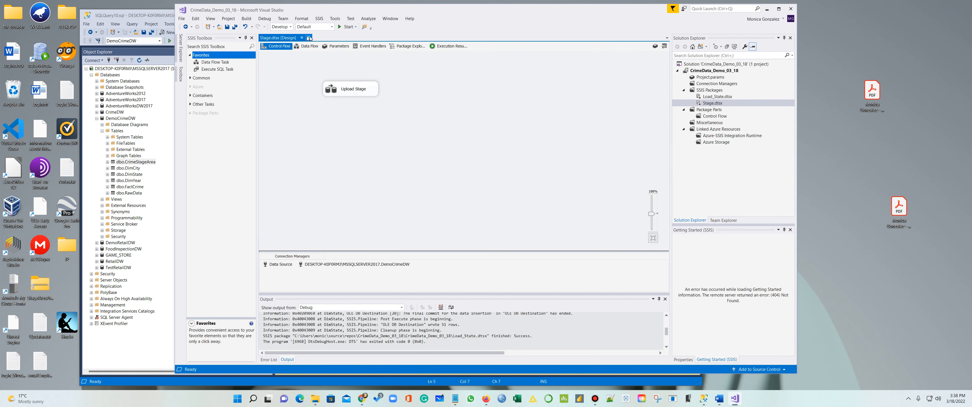
{"action": "left_click", "coordinate": [309, 38]}
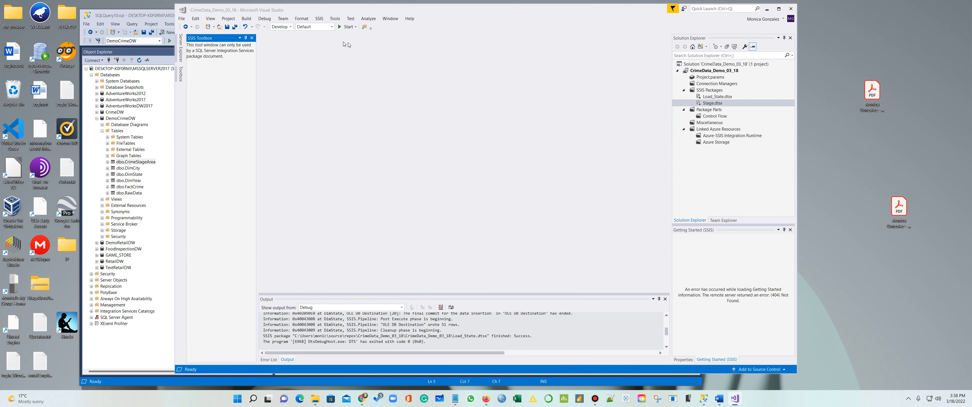
Create a new SSIS package and rename it DimCity.dtsx
{"action": "right_click", "coordinate": [712, 90]}
{"action": "left_click", "coordinate": [738, 96]}
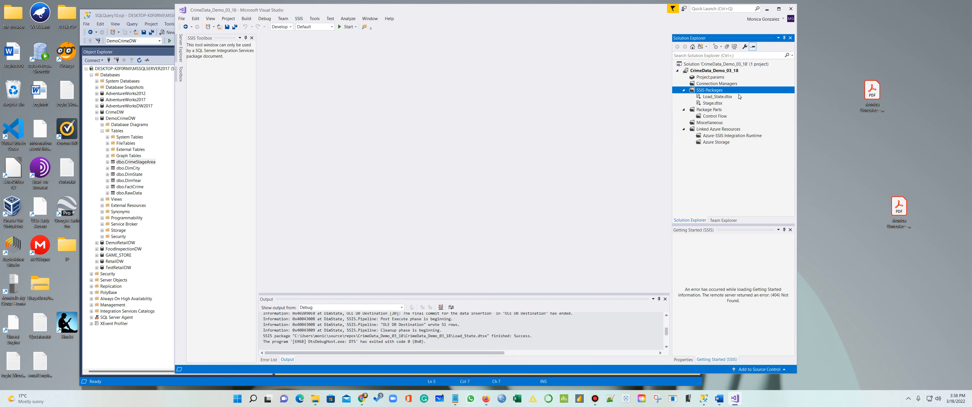
{"action": "left_click", "coordinate": [710, 104]}
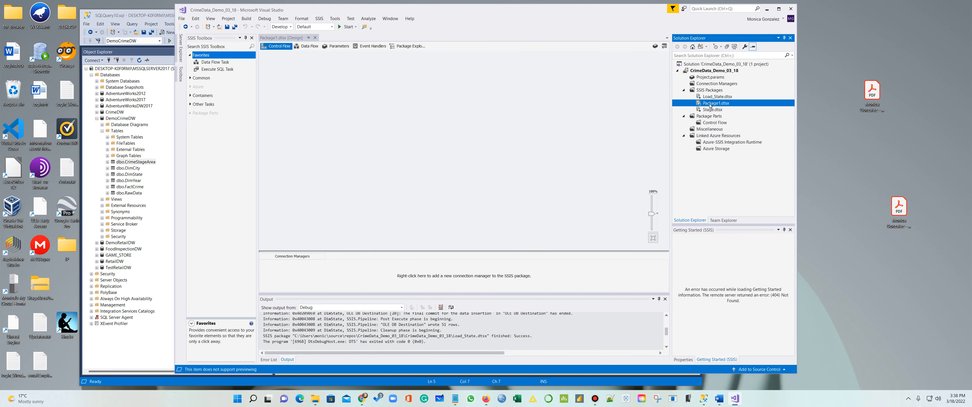
{"action": "right_click", "coordinate": [710, 105]}
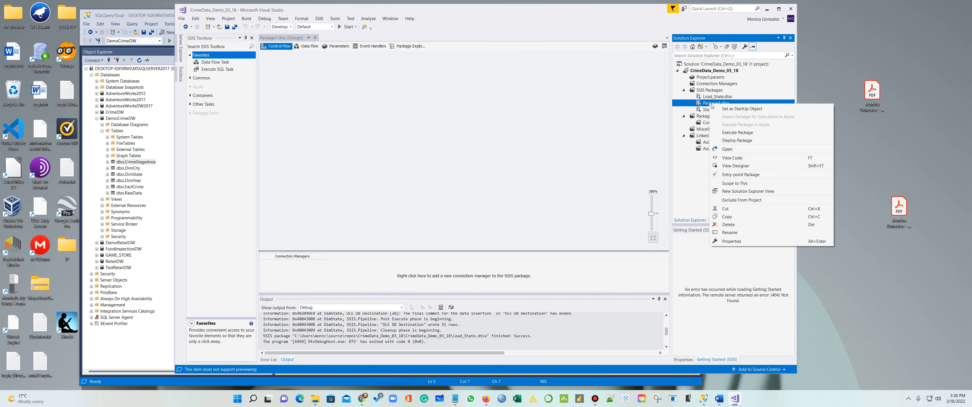
{"action": "left_click", "coordinate": [743, 230]}
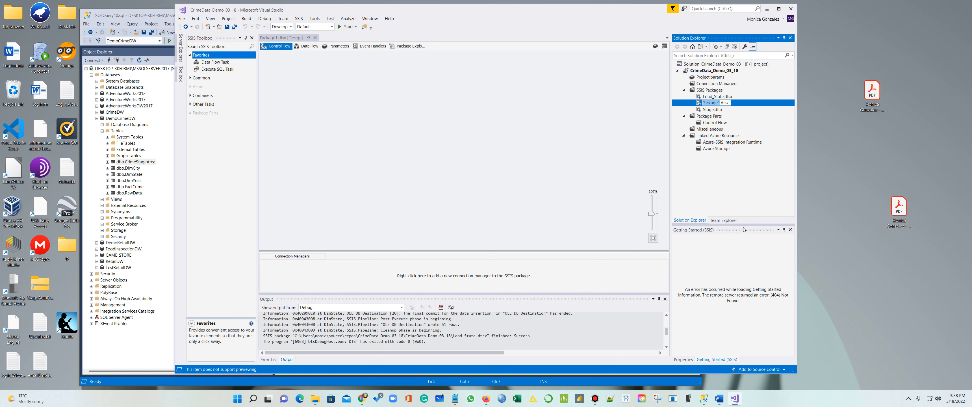
{"action": "type", "text": "DimCity"}
{"action": "left_click", "coordinate": [354, 203]}
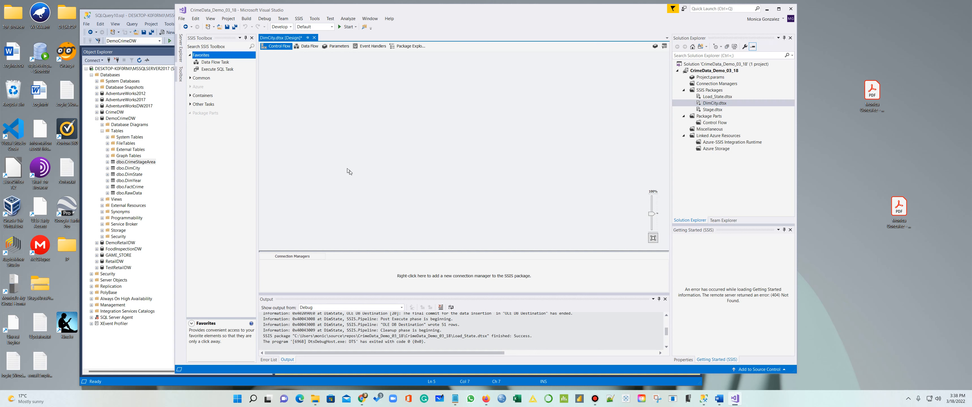
Add a Data Flow Task to the control flow and name it DimCity
{"action": "left_click_drag", "start_coordinate": [217, 64], "coordinate": [313, 81]}
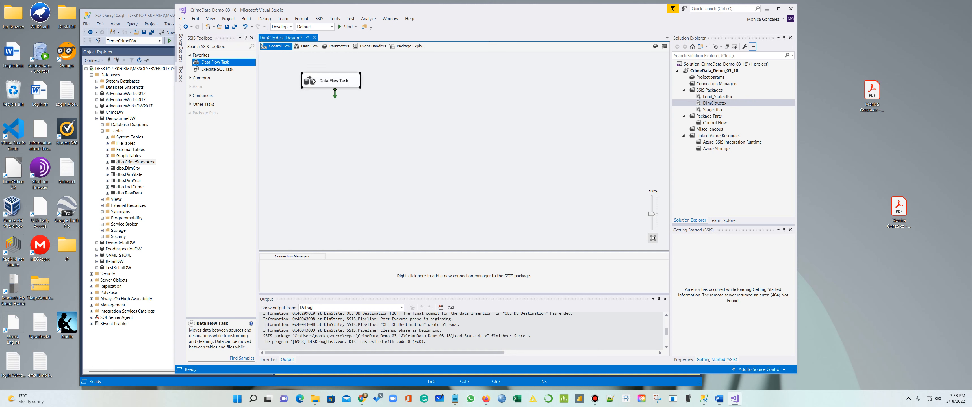
{"action": "left_click", "coordinate": [327, 83]}
{"action": "type", "text": "DimC"}
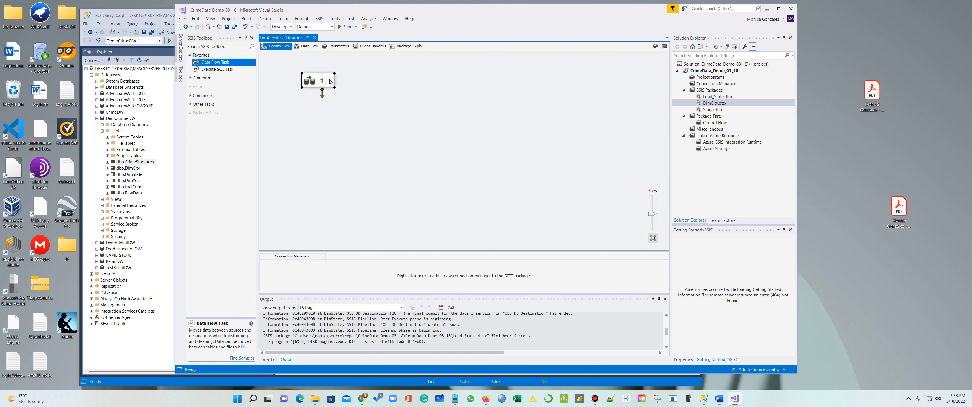
{"action": "type", "text": "ity"}
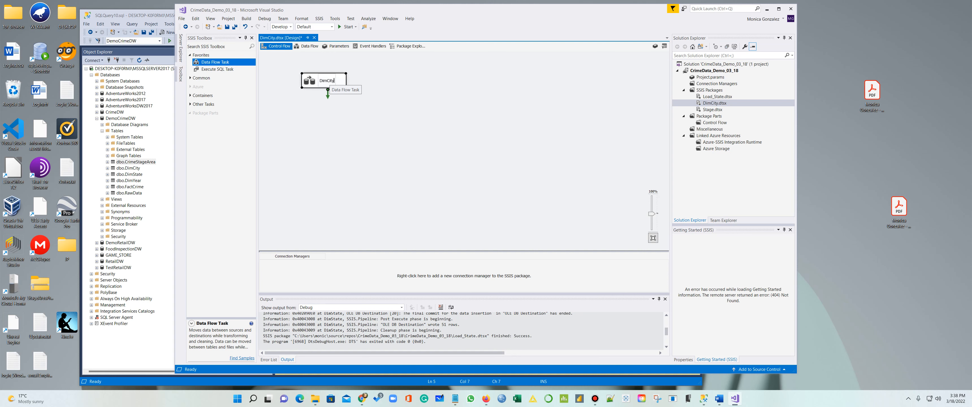
Open the DimCity data flow and add a source on a new SQL Server Native Client 11.0 connection
{"action": "double_click", "coordinate": [357, 85]}
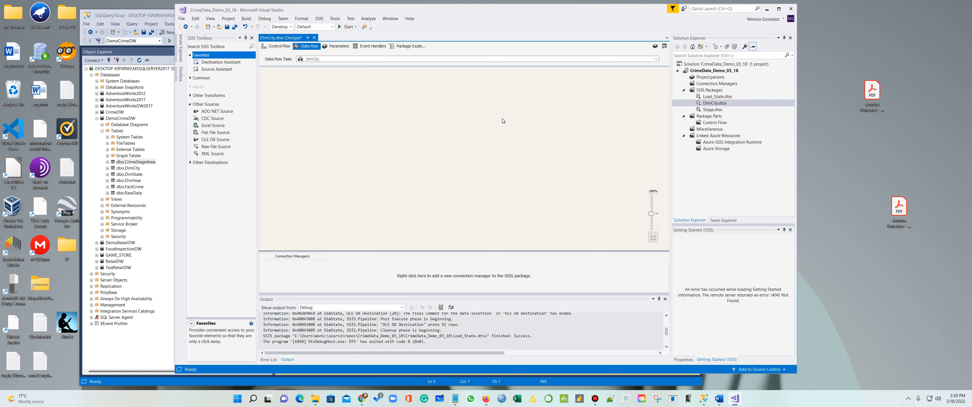
{"action": "left_click_drag", "start_coordinate": [214, 71], "coordinate": [321, 86]}
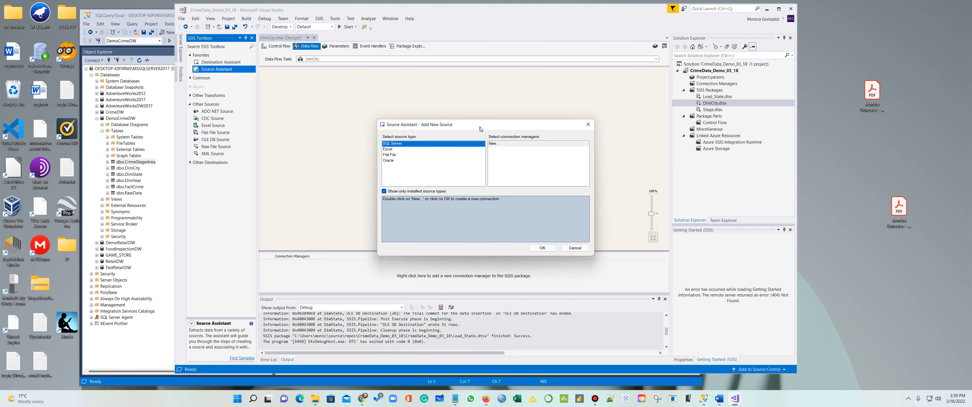
{"action": "left_click", "coordinate": [494, 144]}
{"action": "left_click", "coordinate": [542, 247]}
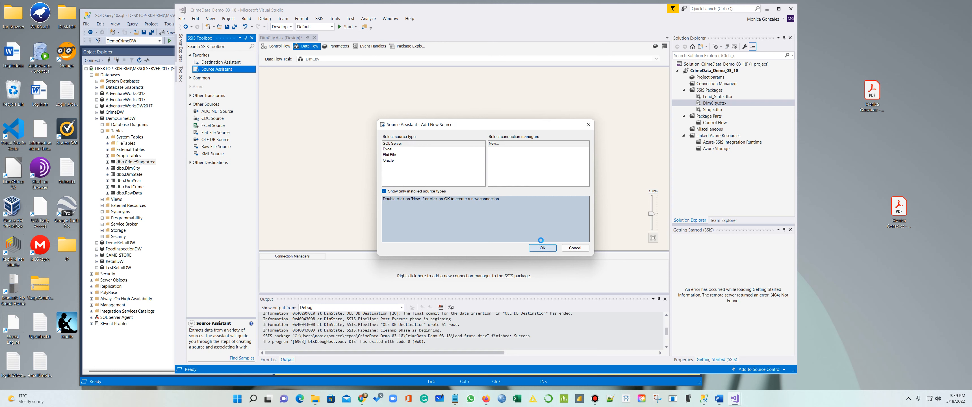
{"action": "left_click", "coordinate": [478, 121]}
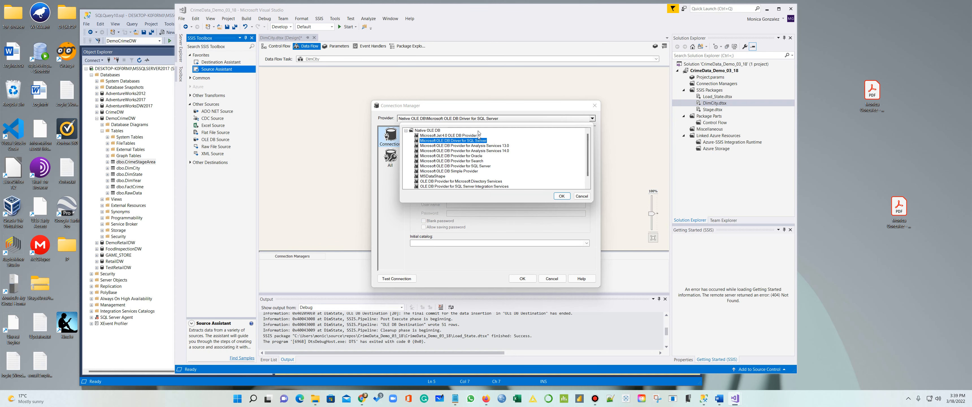
{"action": "scroll", "coordinate": [490, 162], "scroll_direction": "down", "scroll_amount": 3}
{"action": "left_click", "coordinate": [444, 187]}
{"action": "left_click", "coordinate": [562, 196]}
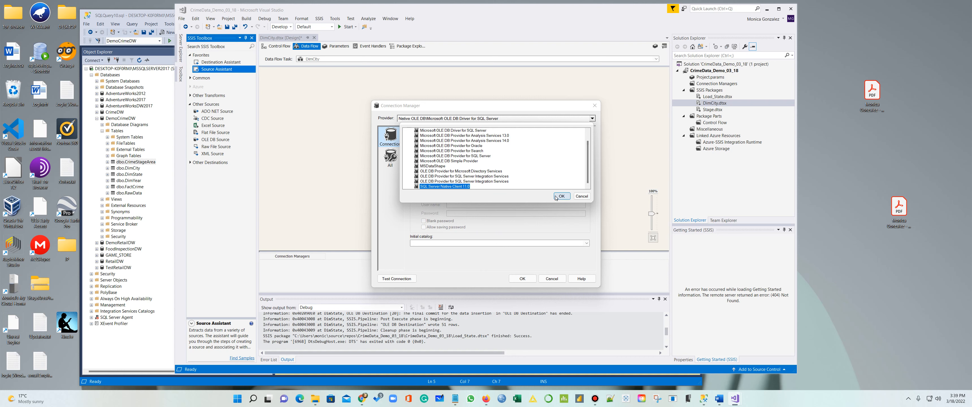
Paste the server instance name from the notes and connect the source to DemoCrimeDW
{"action": "left_click", "coordinate": [455, 398]}
{"action": "left_click", "coordinate": [597, 83]}
{"action": "left_click_drag", "start_coordinate": [596, 59], "coordinate": [408, 58]}
{"action": "key", "text": "ctrl+c"}
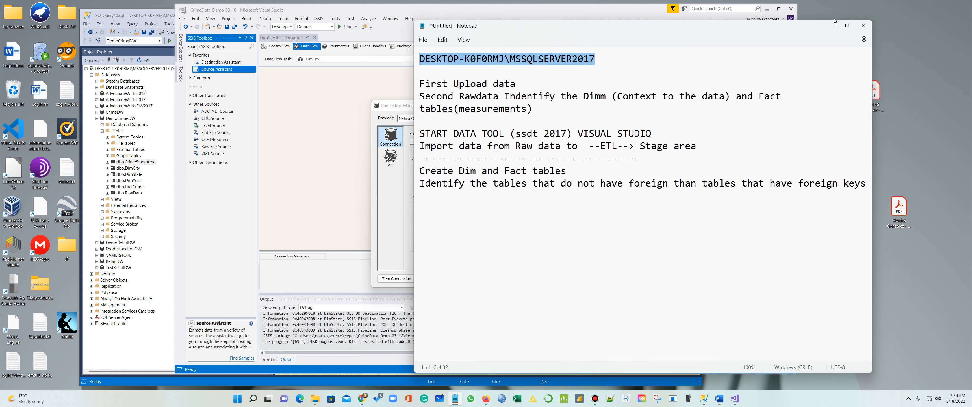
{"action": "left_click", "coordinate": [833, 27]}
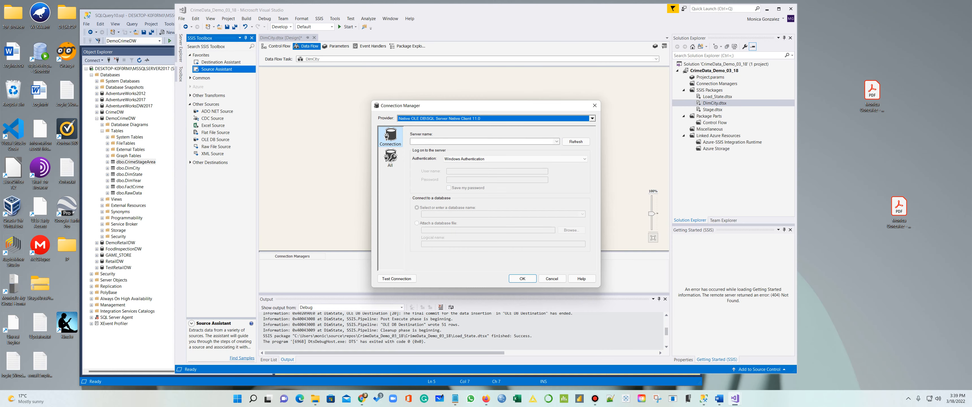
{"action": "key", "text": "ctrl+v"}
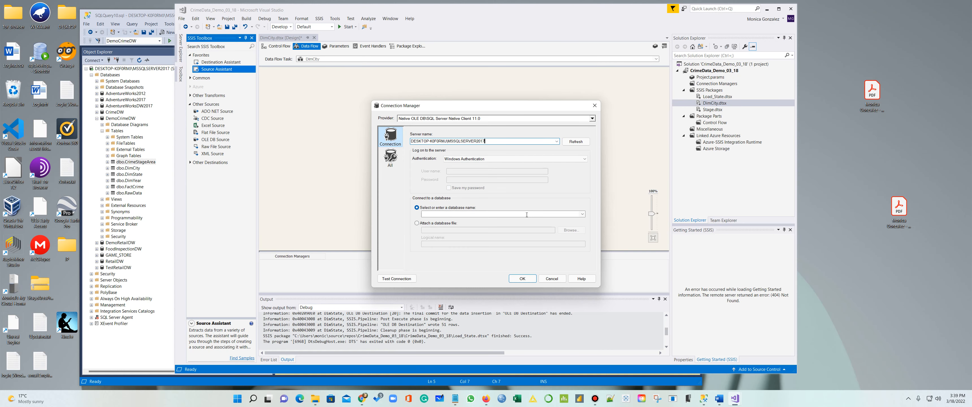
{"action": "left_click", "coordinate": [582, 213]}
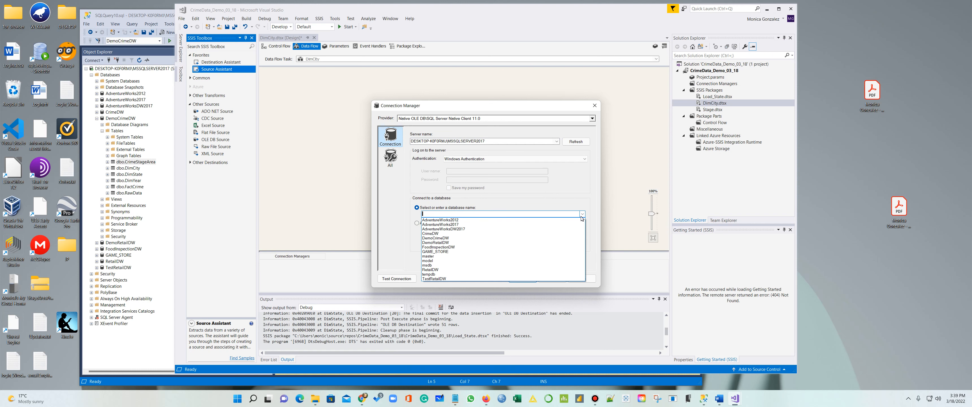
{"action": "left_click", "coordinate": [501, 238]}
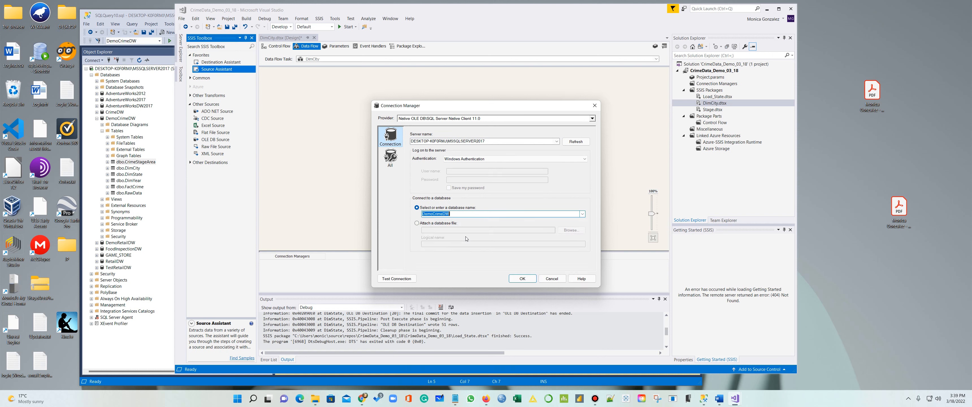
{"action": "left_click", "coordinate": [520, 279]}
{"action": "left_click", "coordinate": [363, 124]}
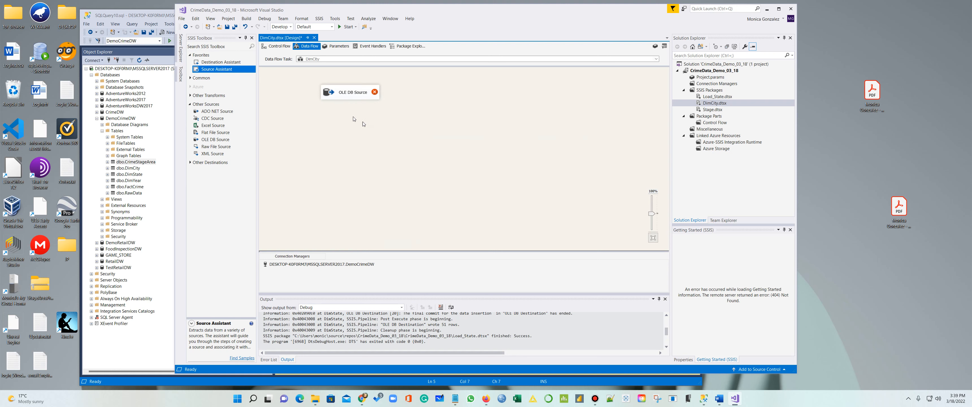
Add an OLE DB Destination with its own SQL Server Native Client 11.0 connection to DemoCrimeDW
{"action": "left_click_drag", "start_coordinate": [227, 63], "coordinate": [355, 129]}
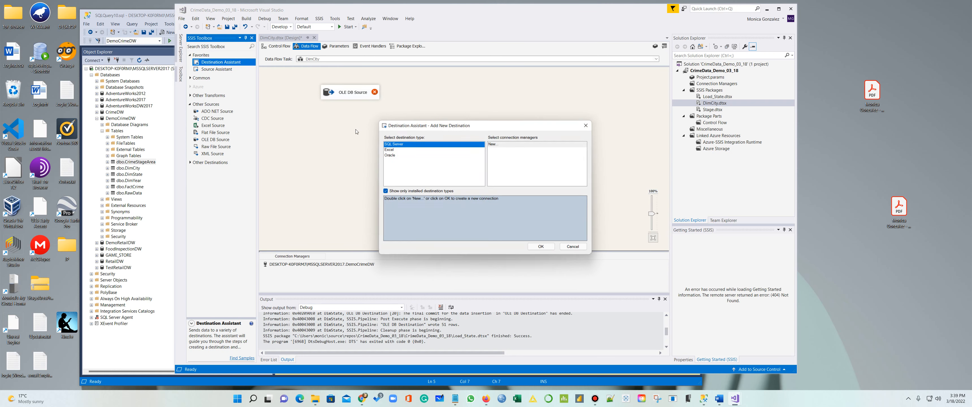
{"action": "left_click", "coordinate": [542, 248]}
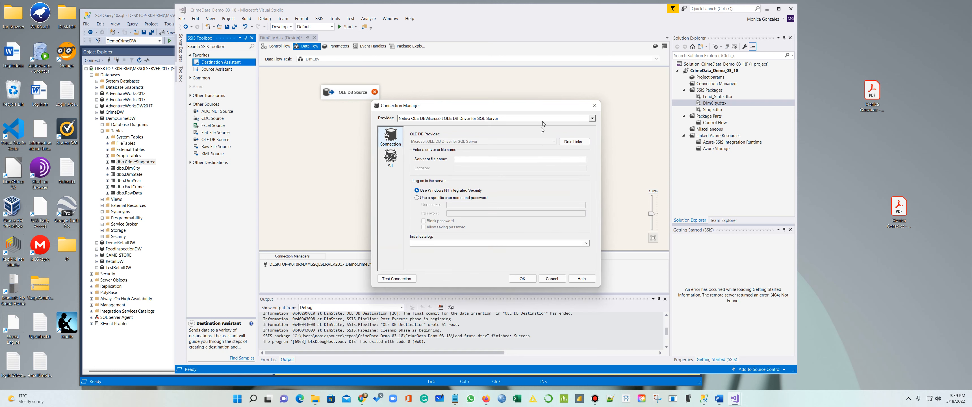
{"action": "left_click", "coordinate": [542, 119]}
{"action": "scroll", "coordinate": [532, 146], "scroll_direction": "down", "scroll_amount": 2}
{"action": "left_click", "coordinate": [464, 186]}
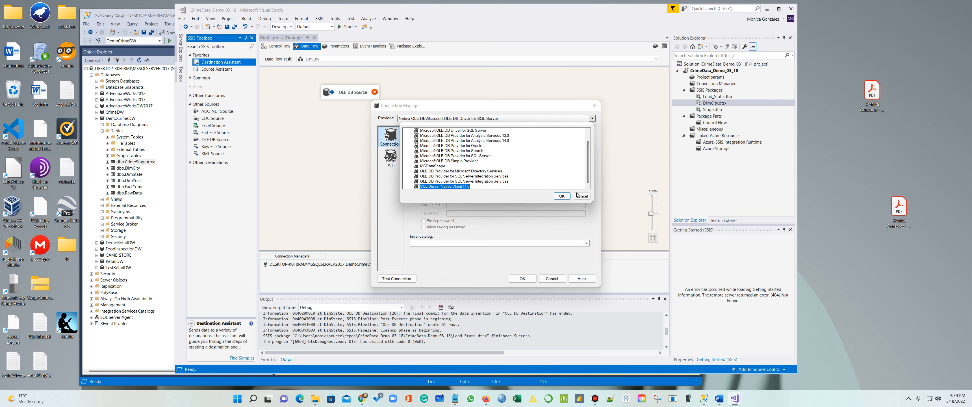
{"action": "left_click", "coordinate": [564, 196]}
{"action": "left_click", "coordinate": [527, 141]}
{"action": "key", "text": "ctrl+v"}
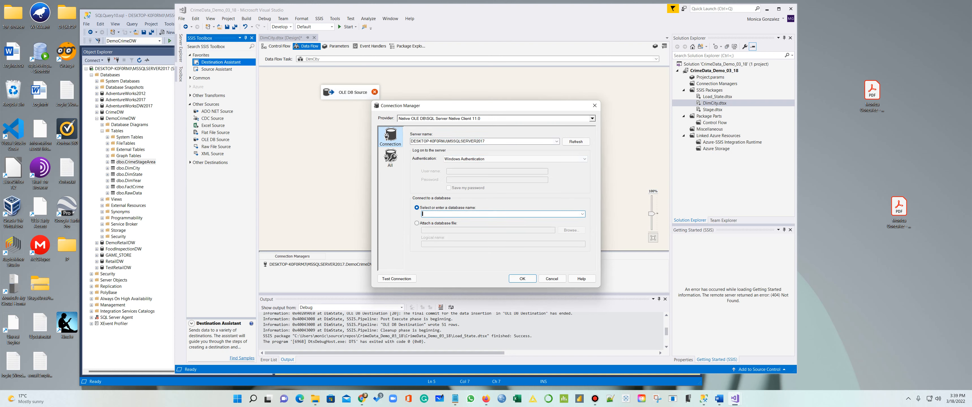
{"action": "scroll", "coordinate": [528, 213], "scroll_direction": "down", "scroll_amount": 1}
{"action": "left_click", "coordinate": [583, 214]}
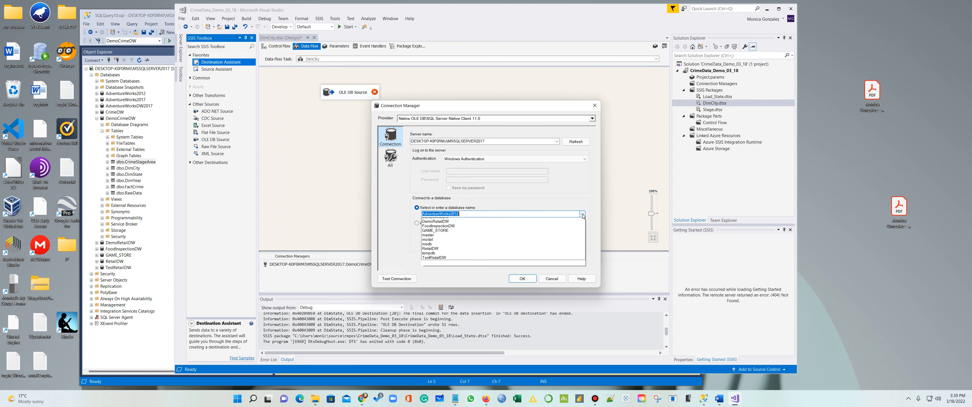
{"action": "left_click", "coordinate": [465, 238]}
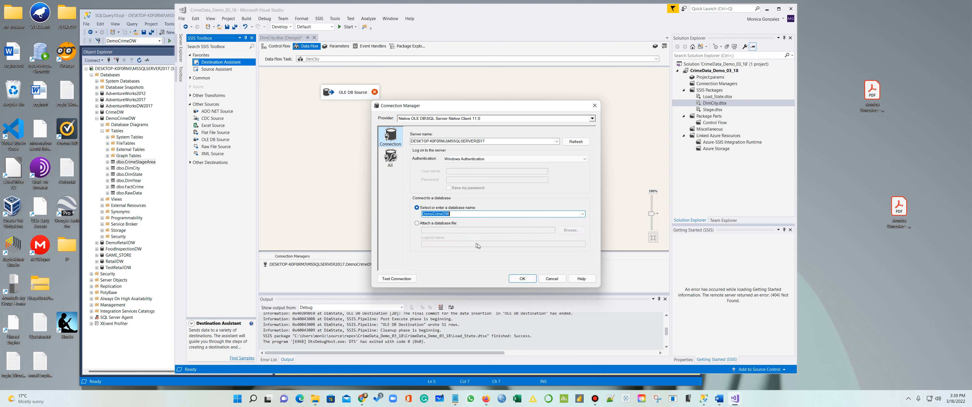
{"action": "left_click", "coordinate": [523, 279]}
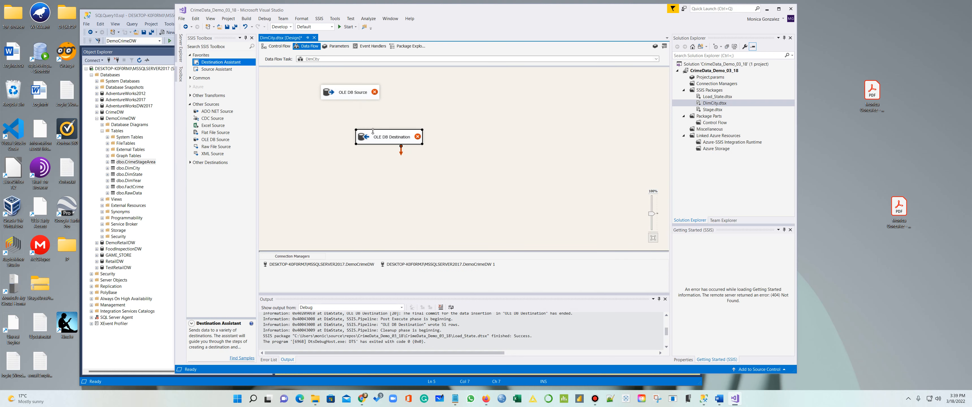
Place the destination below the source and set the OLE DB Source to read CrimeStageArea
{"action": "left_click_drag", "start_coordinate": [373, 132], "coordinate": [333, 138]}
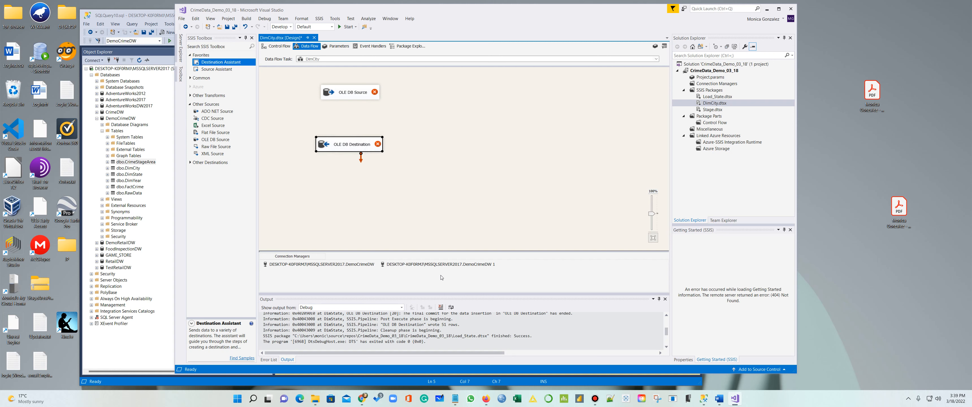
{"action": "right_click", "coordinate": [360, 100]}
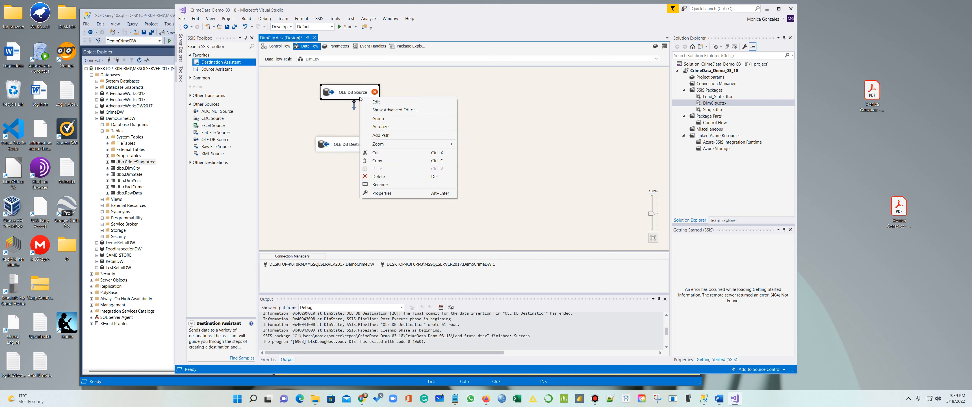
{"action": "left_click", "coordinate": [369, 101]}
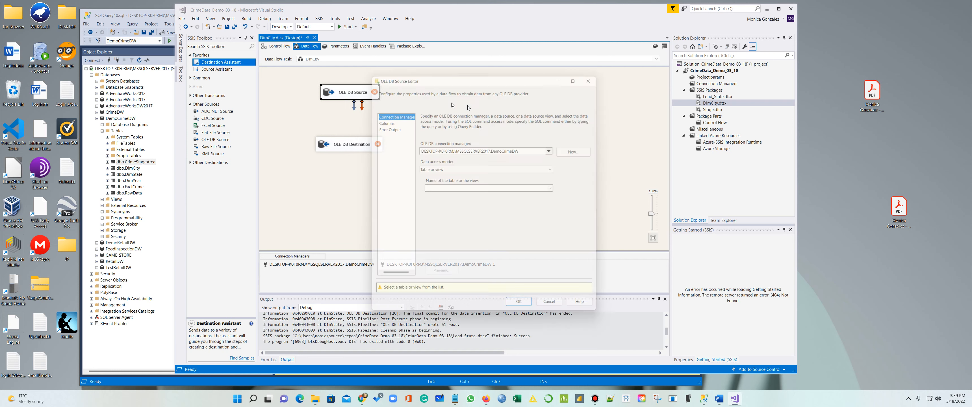
{"action": "left_click", "coordinate": [556, 189]}
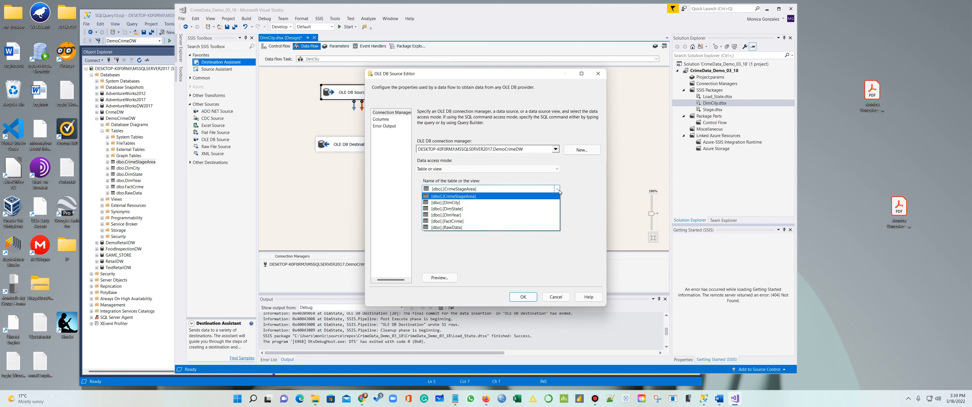
{"action": "left_click", "coordinate": [497, 198]}
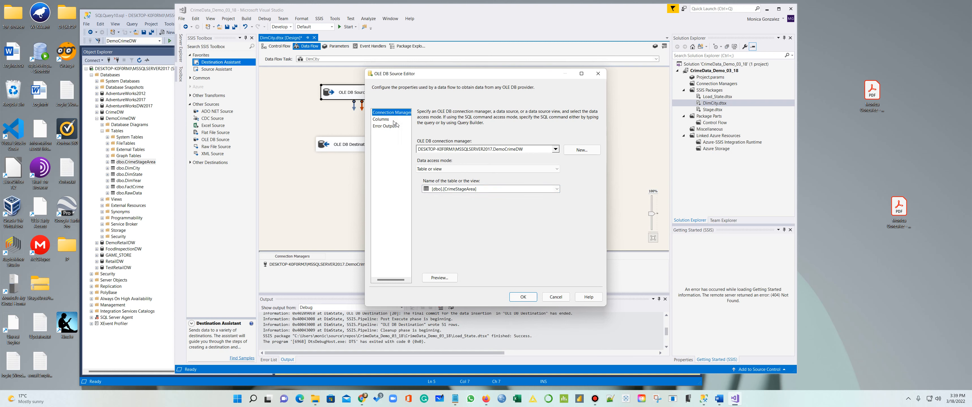
{"action": "left_click", "coordinate": [380, 119]}
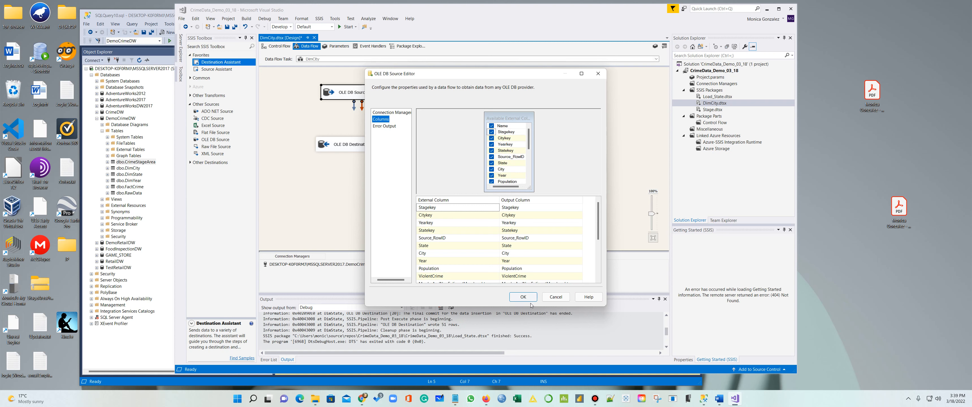
{"action": "left_click", "coordinate": [523, 297]}
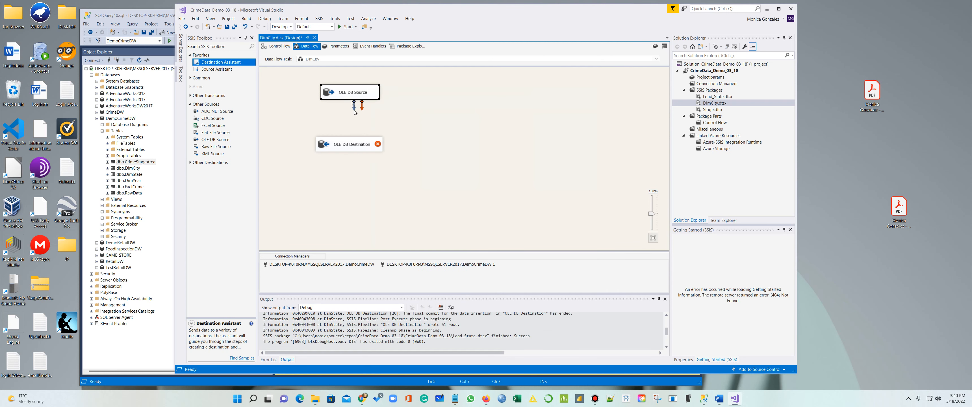
Link the source to the OLE DB Destination and map its columns, leaving Citykey unmapped
{"action": "left_click_drag", "start_coordinate": [354, 112], "coordinate": [352, 144]}
{"action": "right_click", "coordinate": [356, 146]}
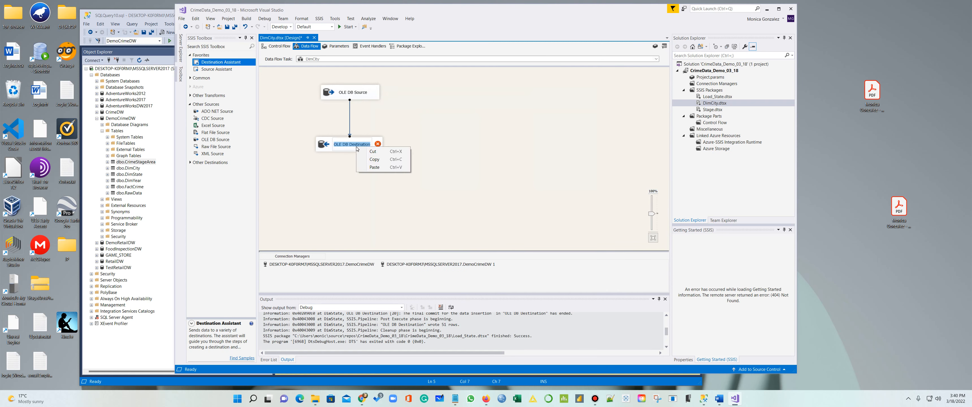
{"action": "left_click", "coordinate": [452, 130]}
{"action": "right_click", "coordinate": [372, 150]}
{"action": "left_click", "coordinate": [403, 155]}
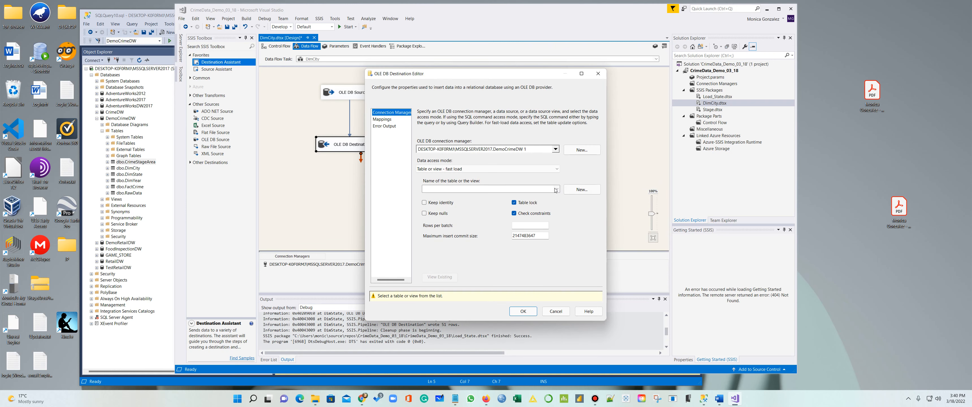
{"action": "left_click", "coordinate": [556, 189]}
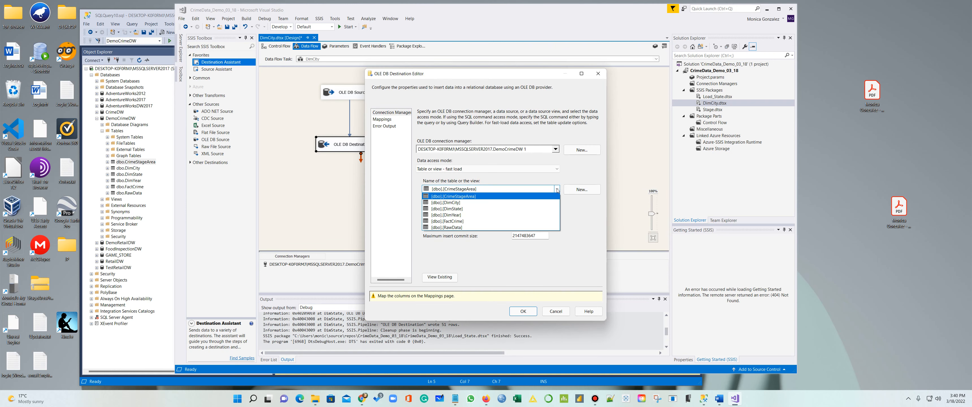
{"action": "left_click", "coordinate": [530, 197]}
{"action": "left_click", "coordinate": [382, 120]}
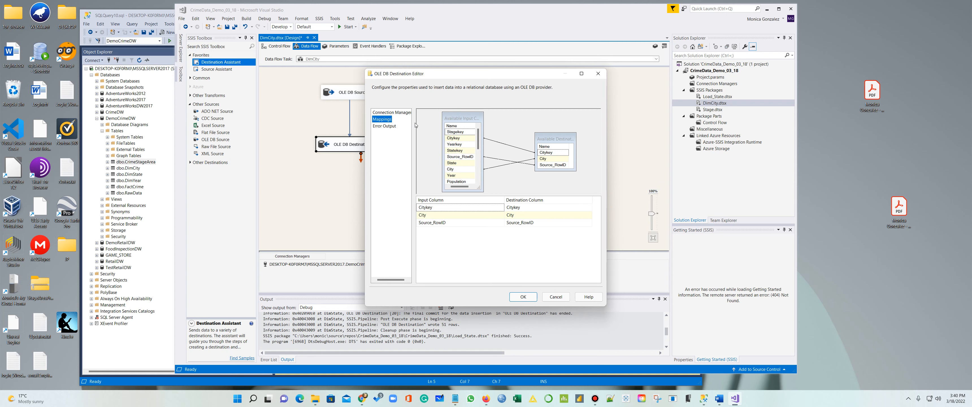
{"action": "left_click", "coordinate": [492, 207]}
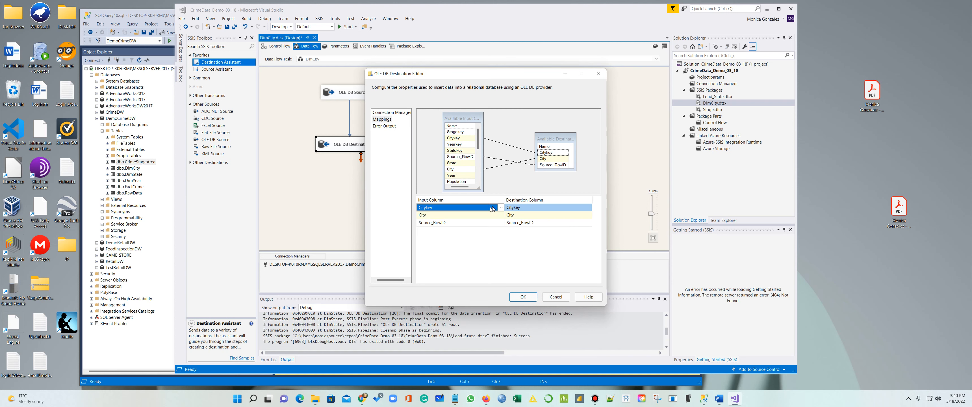
{"action": "left_click", "coordinate": [501, 208]}
{"action": "scroll", "coordinate": [483, 216], "scroll_direction": "up", "scroll_amount": 1}
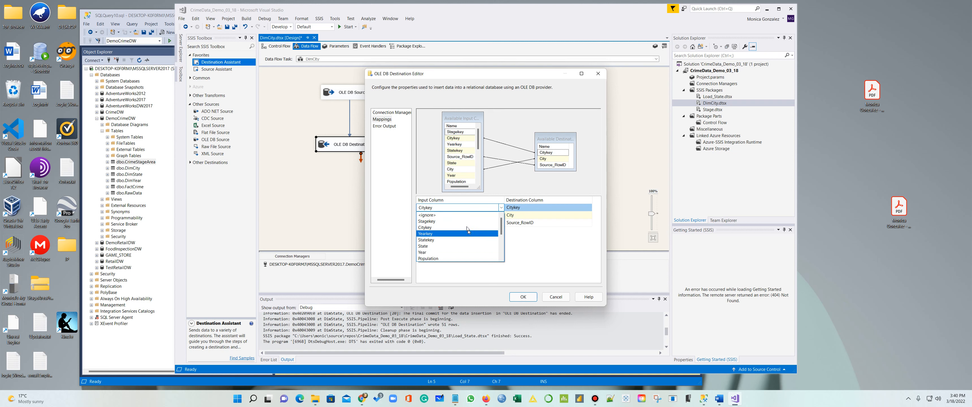
{"action": "left_click", "coordinate": [454, 214]}
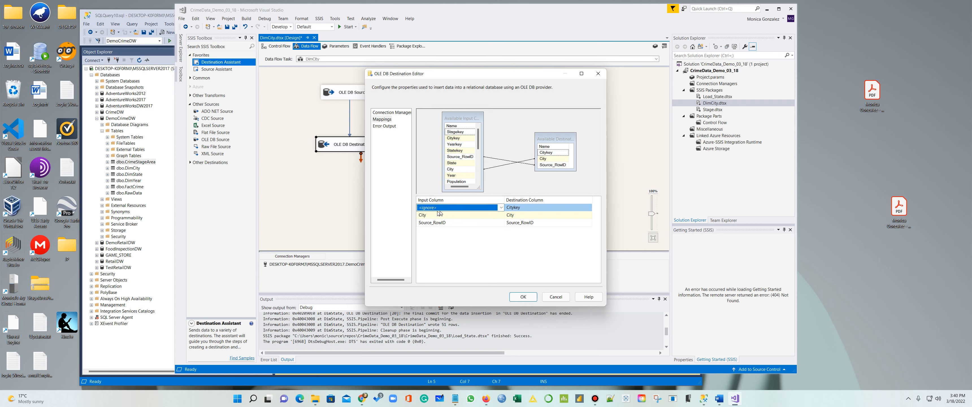
{"action": "left_click", "coordinate": [523, 296]}
Execute the data flow task, loading 25,683 rows into the destination
{"action": "left_click", "coordinate": [482, 215]}
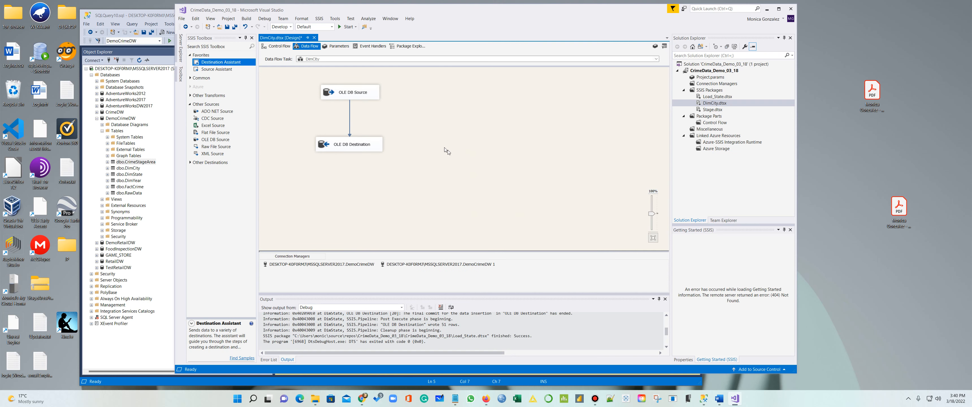
{"action": "right_click", "coordinate": [426, 120]}
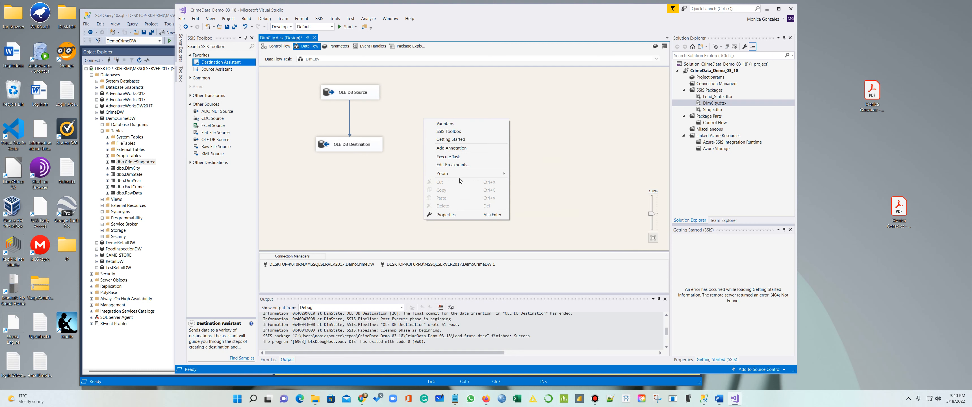
{"action": "left_click", "coordinate": [456, 157]}
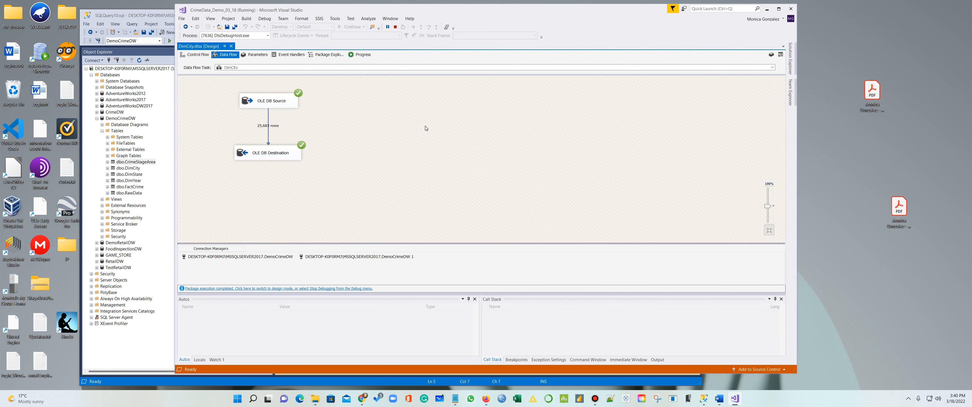
In SSMS, expand DemoCrimeDW's tables and select the top 1000 rows of dbo.DimCity
{"action": "left_click", "coordinate": [143, 346]}
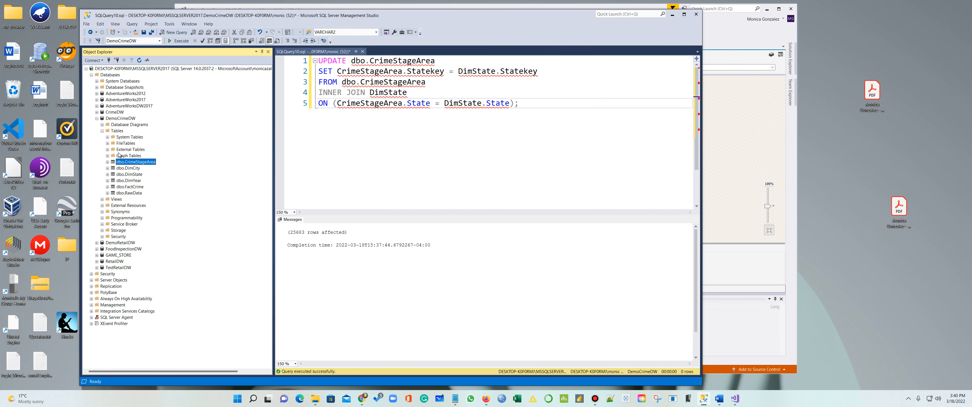
{"action": "left_click", "coordinate": [96, 119]}
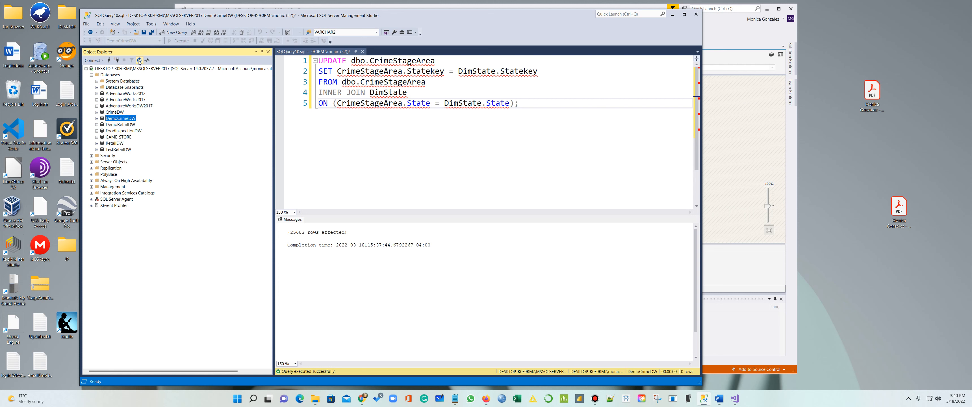
{"action": "left_click", "coordinate": [96, 118]}
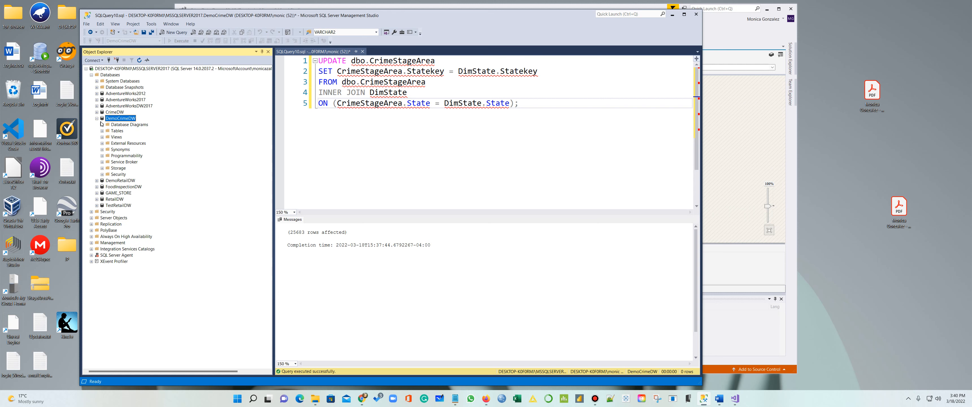
{"action": "left_click", "coordinate": [102, 131]}
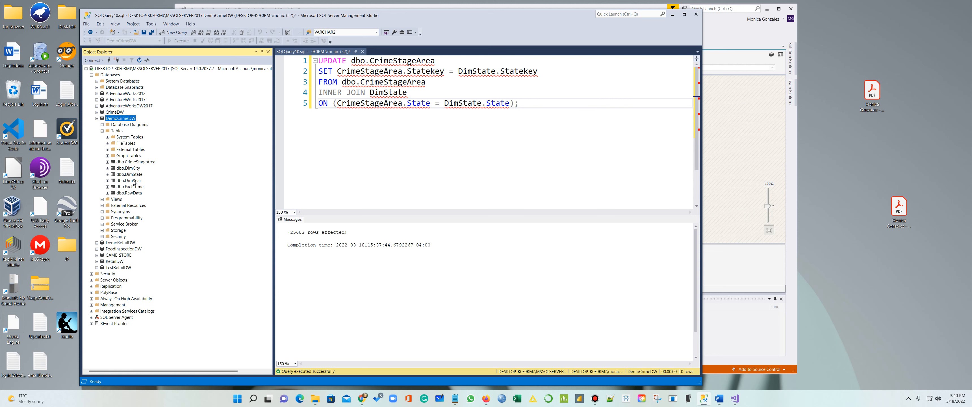
{"action": "right_click", "coordinate": [131, 168]}
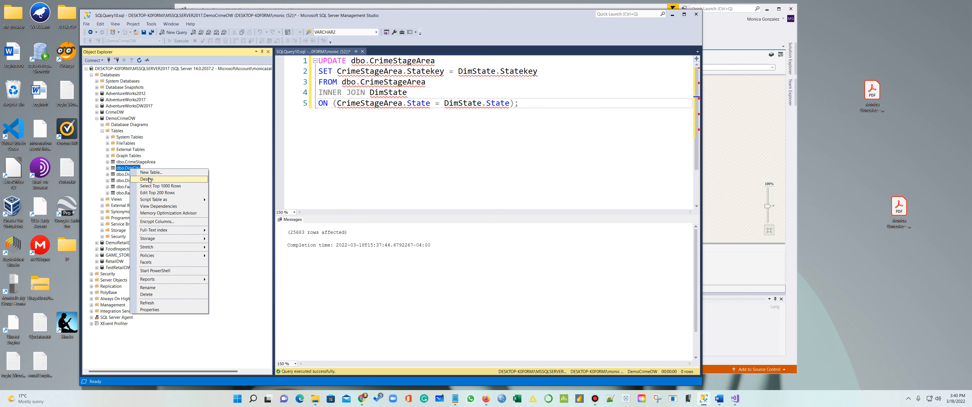
{"action": "left_click", "coordinate": [151, 185]}
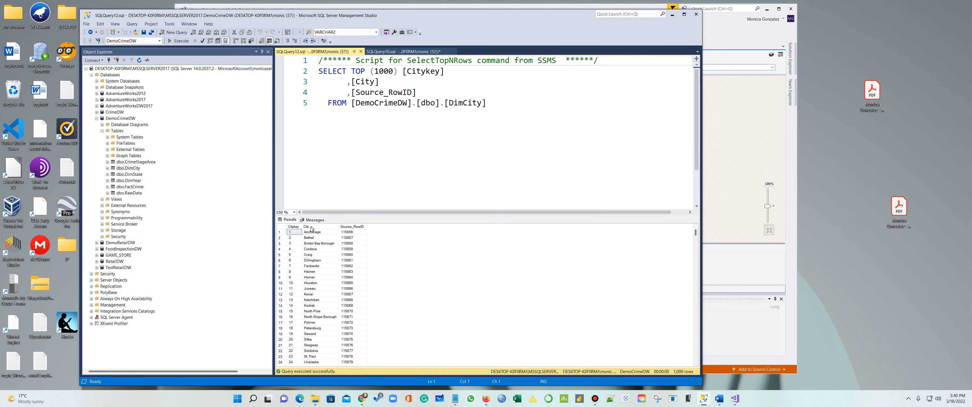
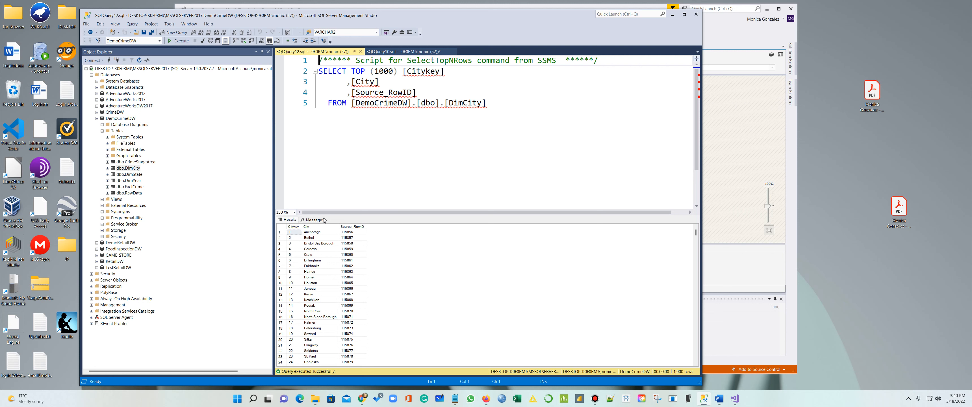
Close the DimCity top-rows query to return to the CrimeStageArea UPDATE script
{"action": "left_click", "coordinate": [361, 51]}
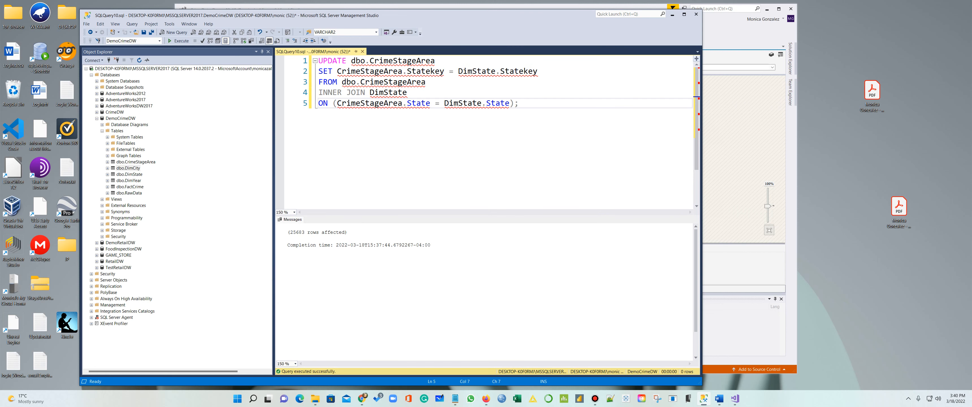
Duplicate the Statekey UPDATE statement below the original
{"action": "left_click_drag", "start_coordinate": [526, 112], "coordinate": [306, 61]}
{"action": "key", "text": "ctrl+c"}
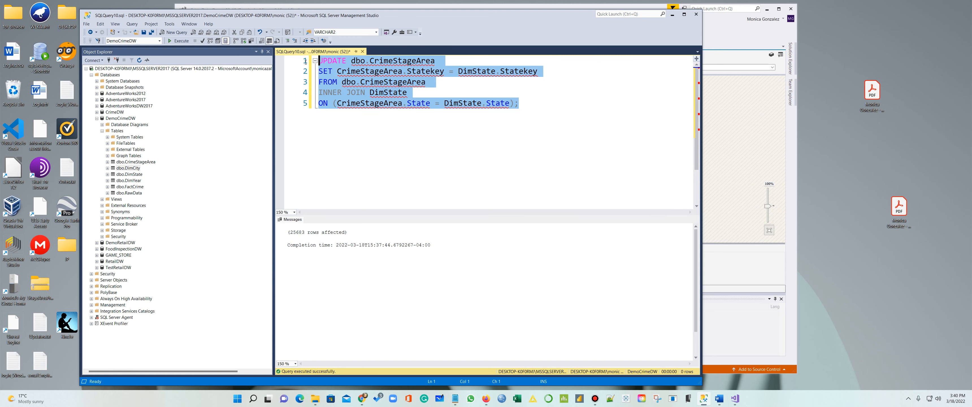
{"action": "left_click", "coordinate": [543, 120]}
{"action": "key", "text": "Return"}
{"action": "key", "text": "Return"}
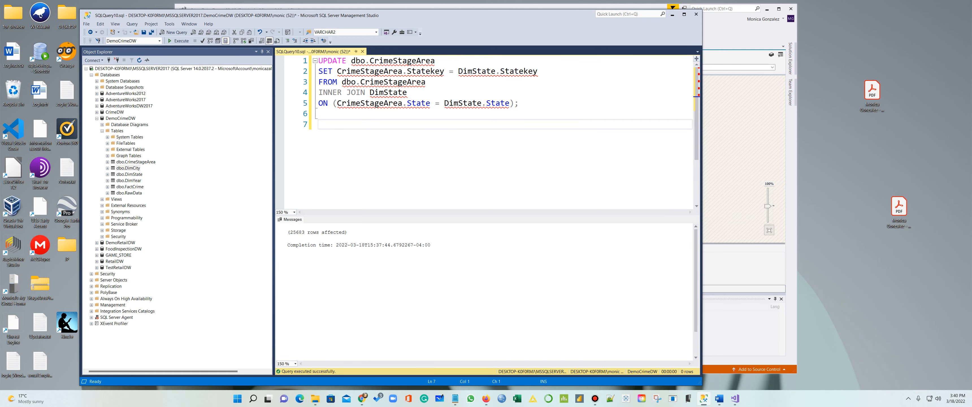
{"action": "key", "text": "ctrl+v"}
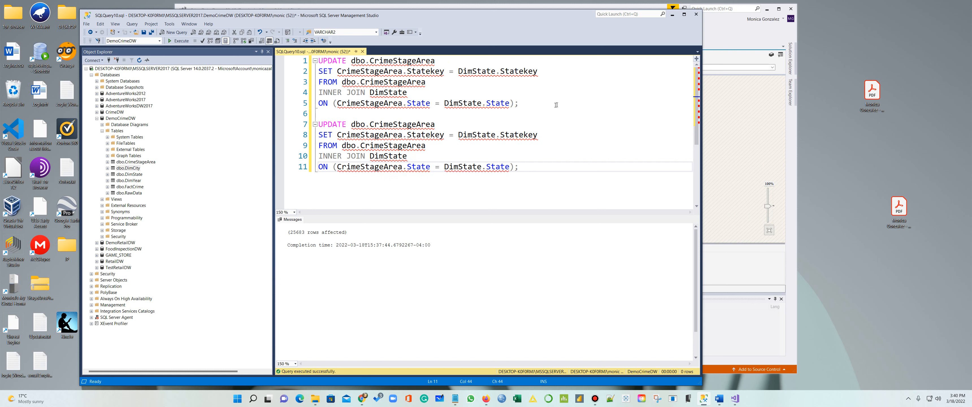
In the copy, change the SET line to CrimeStageArea.Citikey = DimCity.Citykey, checking DimCity's columns
{"action": "left_click", "coordinate": [495, 135]}
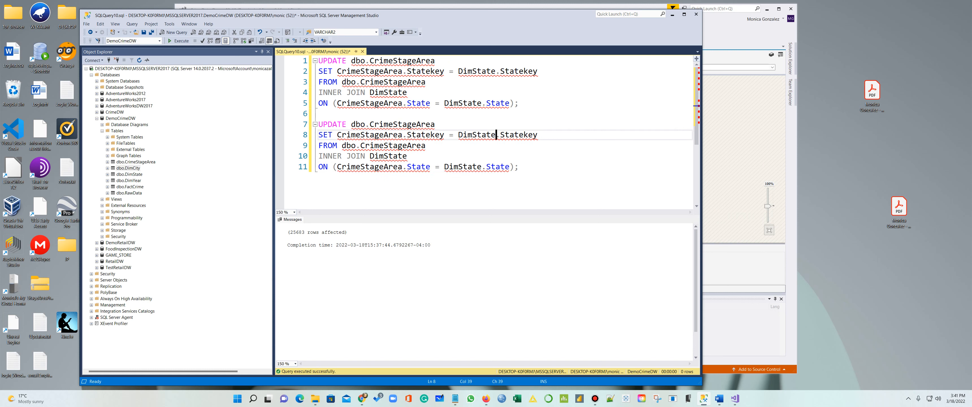
{"action": "key", "text": "BackSpace"}
{"action": "key", "text": "BackSpace"}
{"action": "key", "text": "BackSpace"}
{"action": "key", "text": "BackSpace"}
{"action": "key", "text": "BackSpace"}
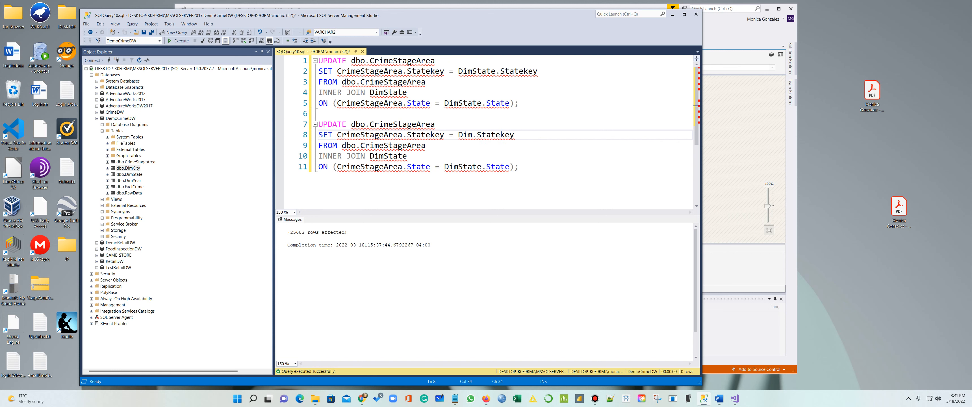
{"action": "type", "text": "City"}
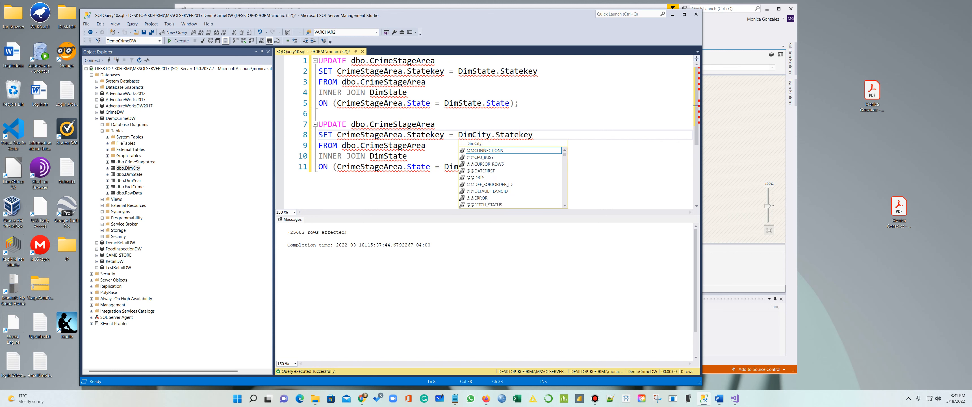
{"action": "left_click_drag", "start_coordinate": [519, 134], "coordinate": [496, 137]}
{"action": "type", "text": "City"}
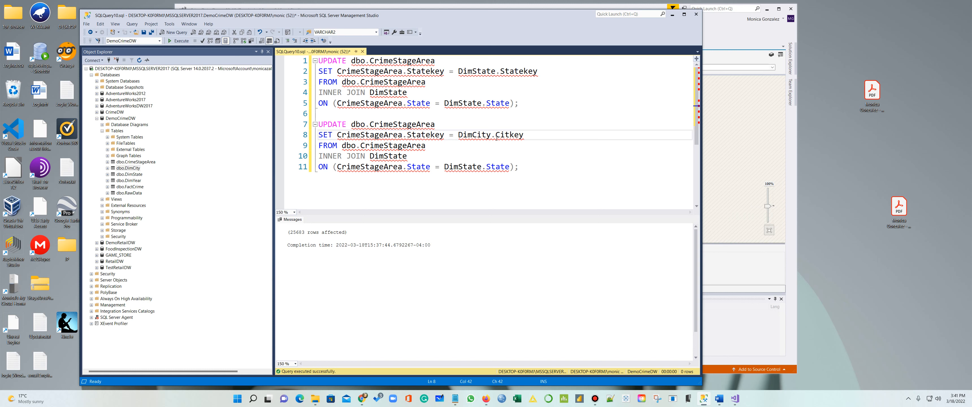
{"action": "left_click", "coordinate": [107, 169]}
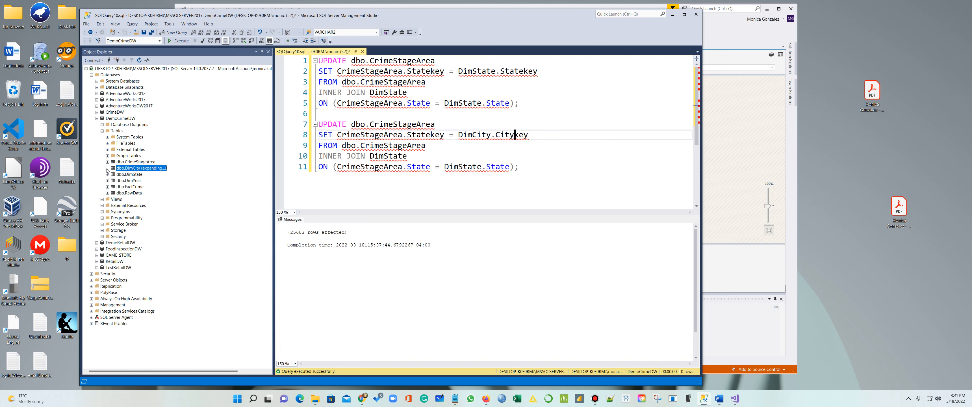
{"action": "left_click", "coordinate": [113, 174]}
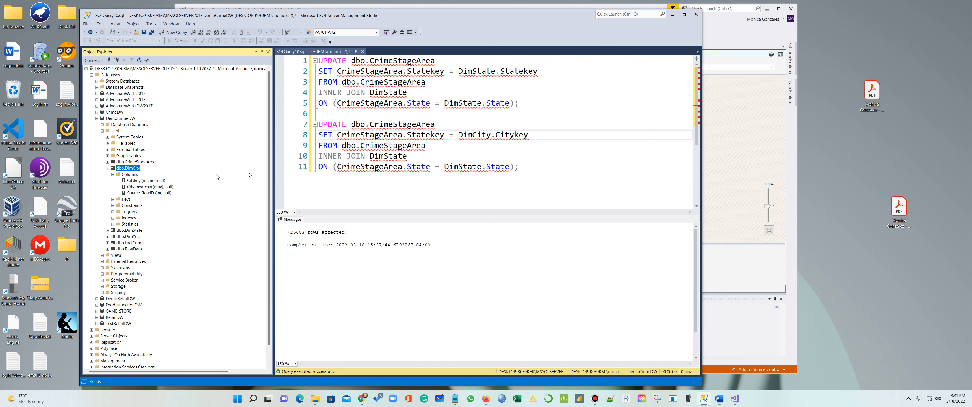
{"action": "left_click", "coordinate": [430, 136]}
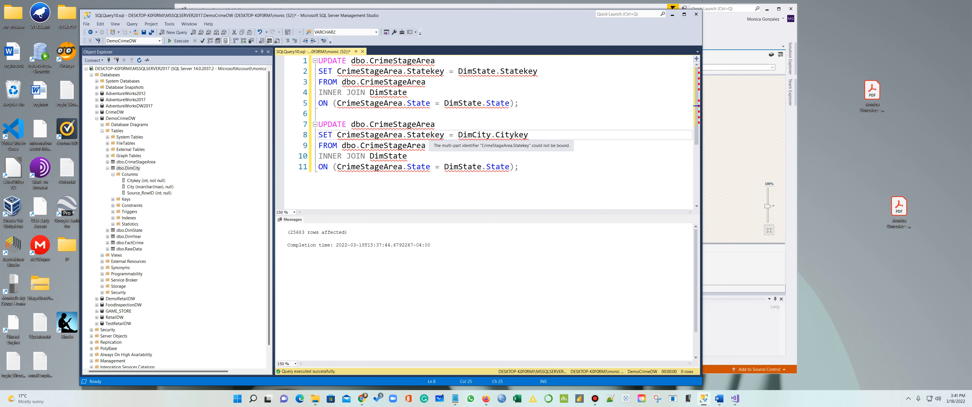
{"action": "key", "text": "BackSpace"}
{"action": "key", "text": "BackSpace"}
{"action": "key", "text": "BackSpace"}
{"action": "key", "text": "BackSpace"}
{"action": "key", "text": "BackSpace"}
{"action": "type", "text": "Citi"}
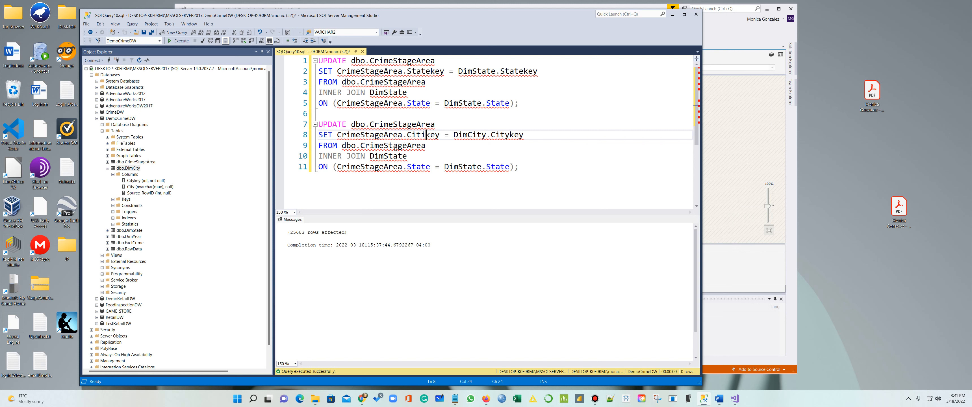
Join the copy to DimCity ON CrimeStageArea.Source_RowID = DimCity.Source_RowID
{"action": "left_click_drag", "start_coordinate": [407, 156], "coordinate": [384, 156]}
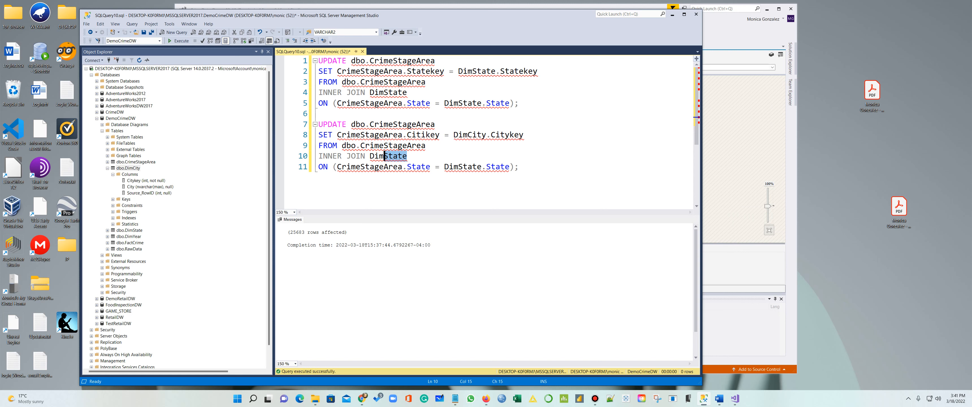
{"action": "type", "text": "City"}
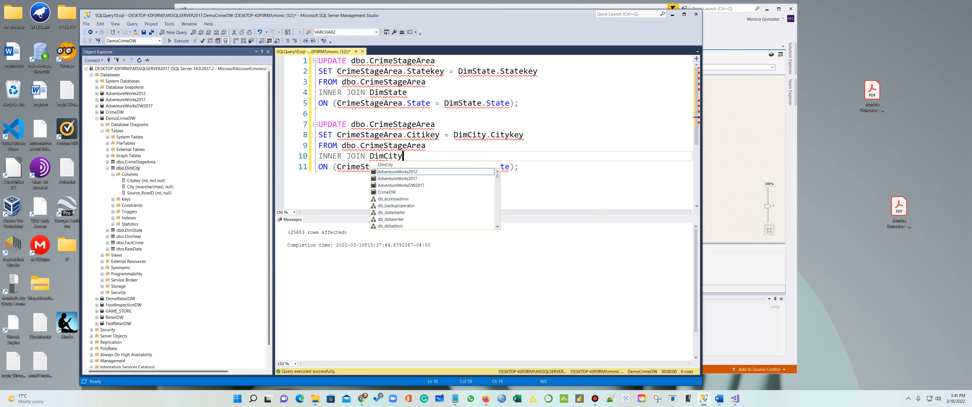
{"action": "left_click", "coordinate": [357, 167]}
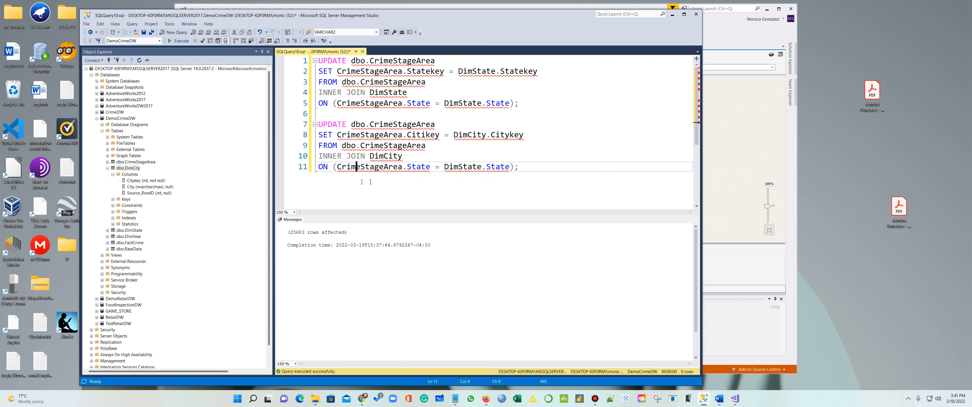
{"action": "left_click_drag", "start_coordinate": [430, 166], "coordinate": [408, 167]}
{"action": "type", "text": "Source"}
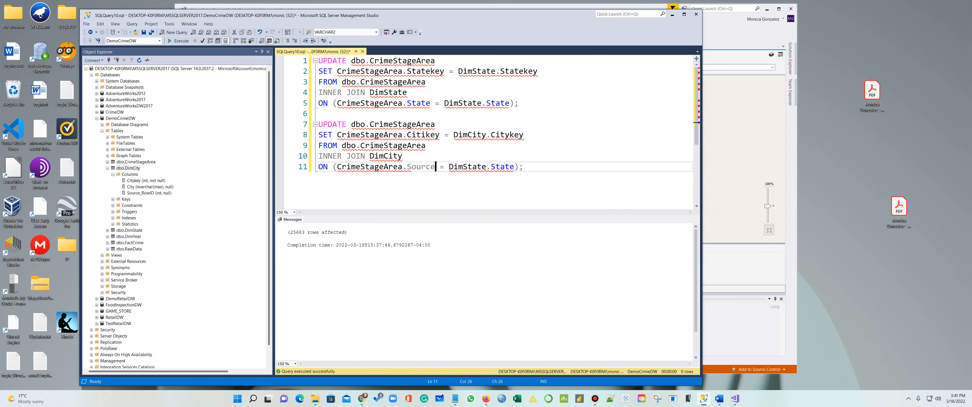
{"action": "type", "text": "_"}
{"action": "type", "text": "Row"}
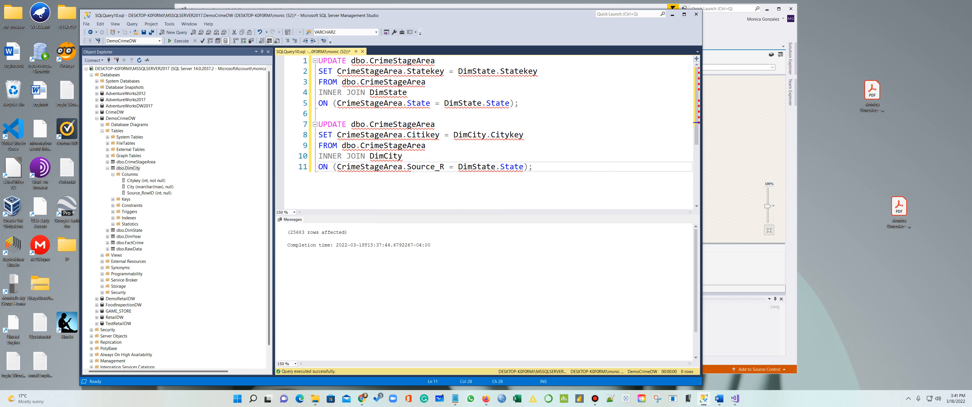
{"action": "type", "text": "I"}
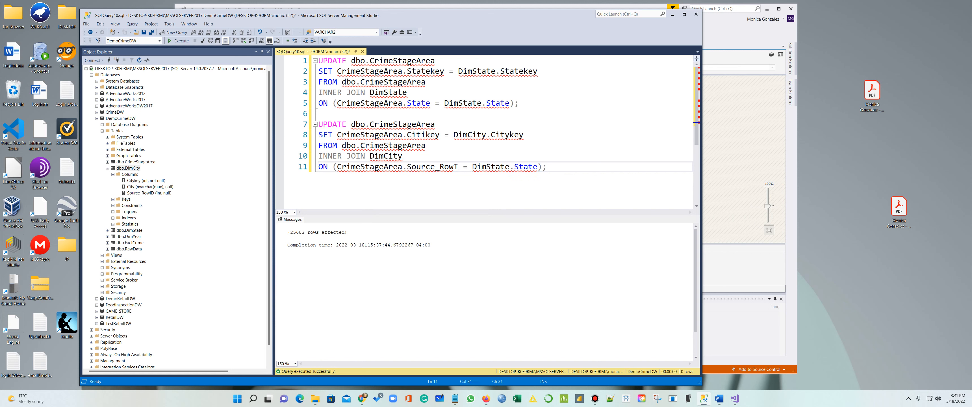
{"action": "type", "text": "D"}
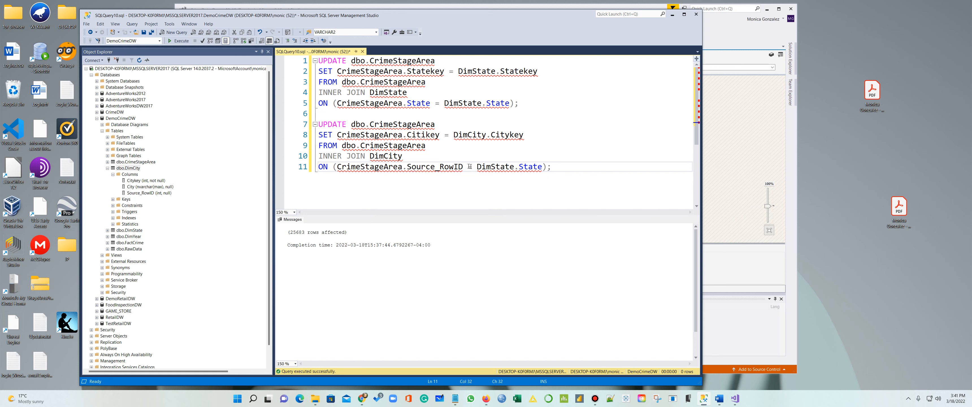
{"action": "left_click_drag", "start_coordinate": [464, 166], "coordinate": [408, 166]}
{"action": "key", "text": "ctrl+c"}
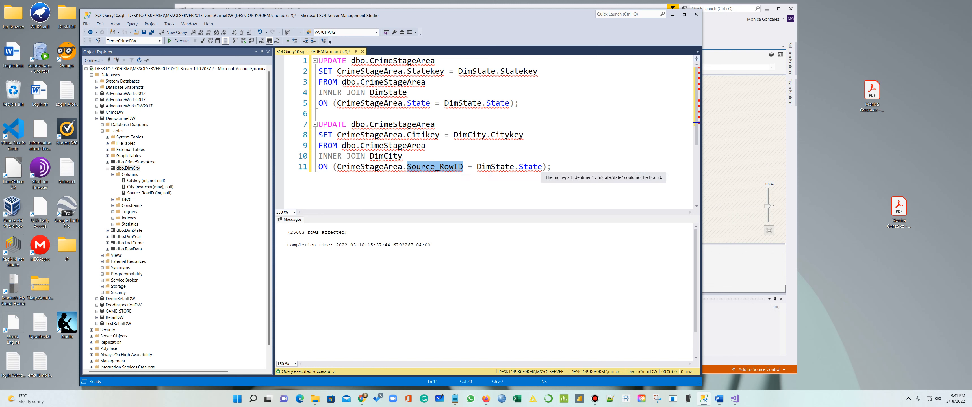
{"action": "double_click", "coordinate": [522, 167]}
{"action": "key", "text": "ctrl+v"}
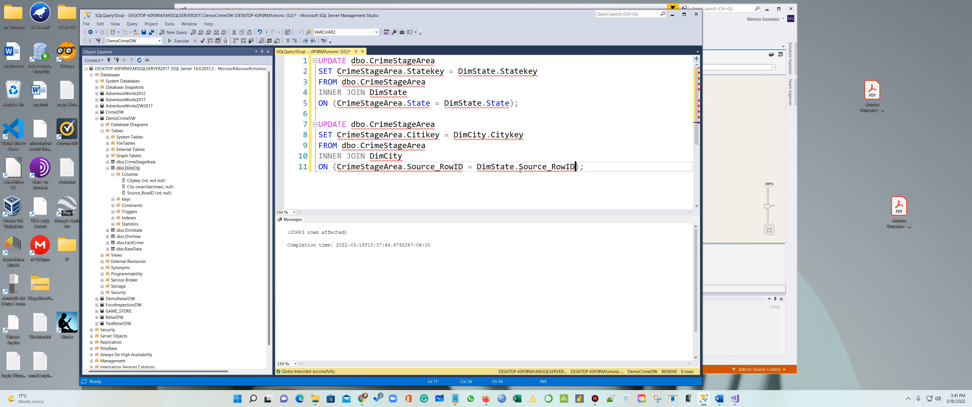
{"action": "left_click", "coordinate": [608, 179]}
{"action": "left_click_drag", "start_coordinate": [584, 167], "coordinate": [300, 125]}
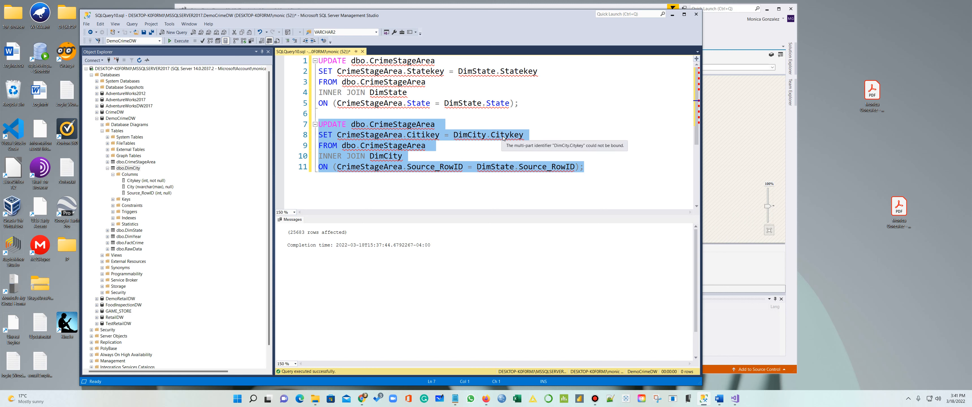
Fix Citikey to Citykey and DimState to DimCity, then run the UPDATE affecting 25603 rows
{"action": "left_click", "coordinate": [426, 135]}
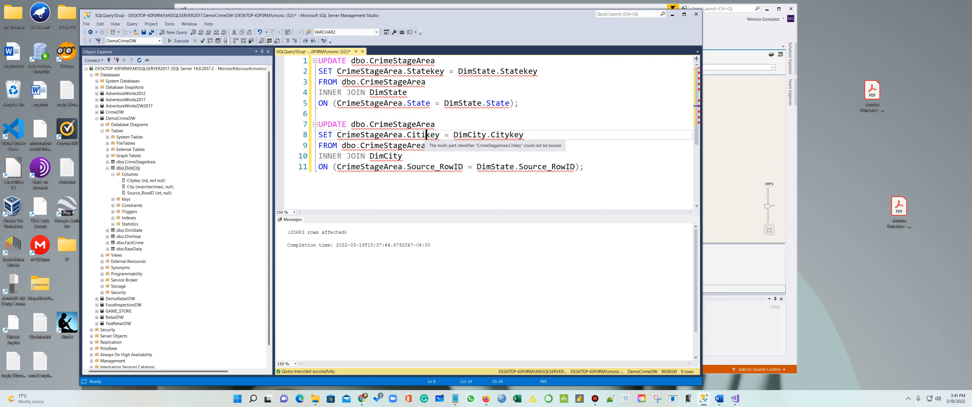
{"action": "key", "text": "BackSpace"}
{"action": "type", "text": "y"}
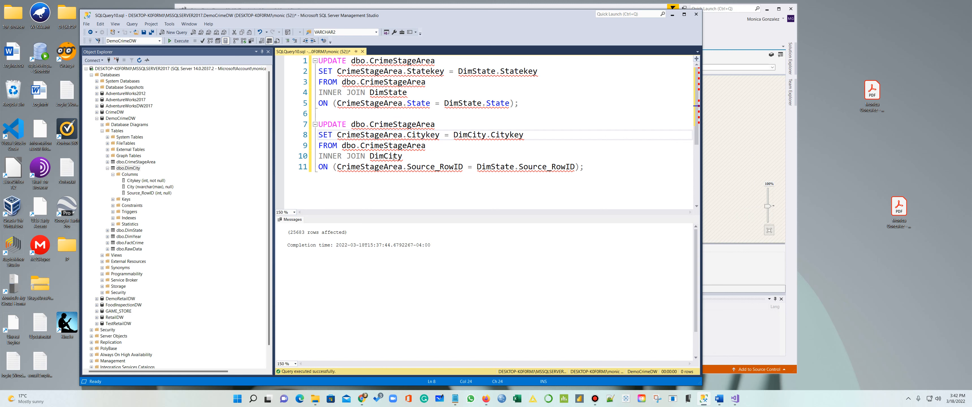
{"action": "left_click", "coordinate": [514, 167]}
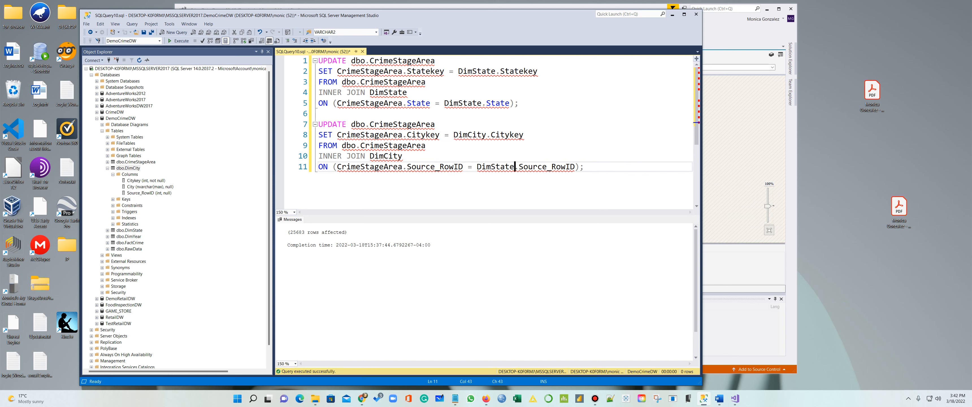
{"action": "key", "text": "BackSpace"}
{"action": "key", "text": "BackSpace"}
{"action": "key", "text": "BackSpace"}
{"action": "key", "text": "BackSpace"}
{"action": "key", "text": "BackSpace"}
{"action": "type", "text": "City"}
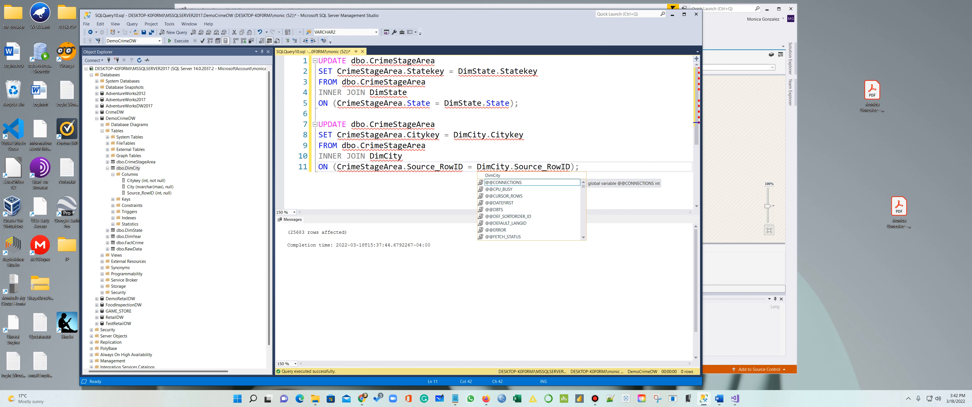
{"action": "left_click", "coordinate": [449, 167]}
{"action": "left_click_drag", "start_coordinate": [604, 167], "coordinate": [319, 124]}
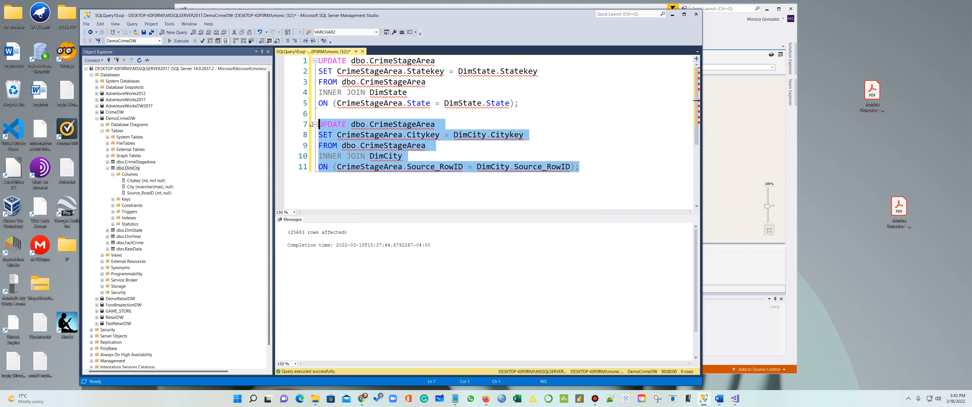
{"action": "key", "text": "F5"}
Refresh DemoCrimeDW and preview CrimeStageArea's top 1000 rows to confirm Citykey is filled
{"action": "left_click", "coordinate": [97, 118]}
{"action": "left_click", "coordinate": [139, 59]}
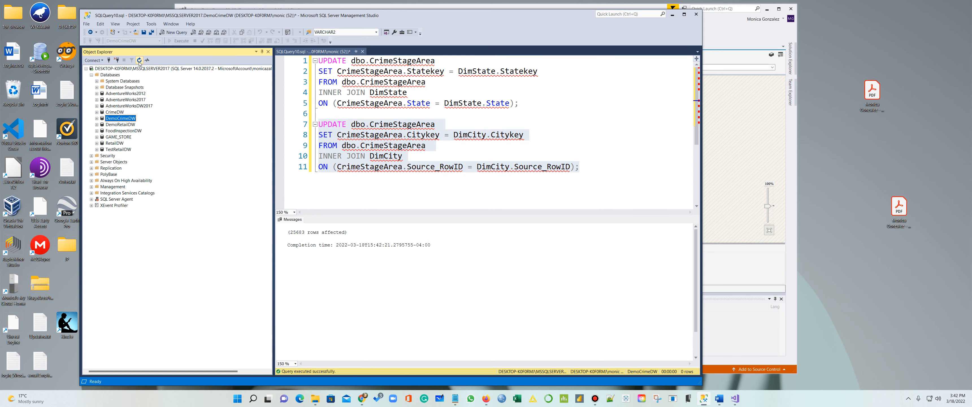
{"action": "left_click", "coordinate": [96, 118]}
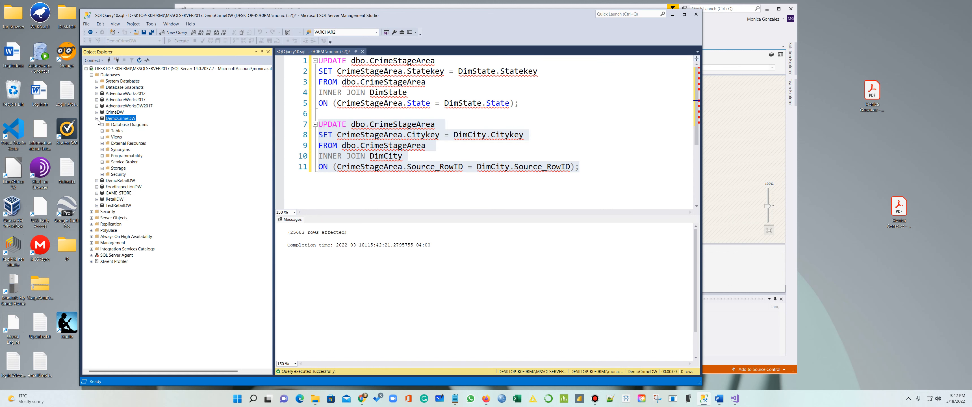
{"action": "left_click", "coordinate": [102, 131]}
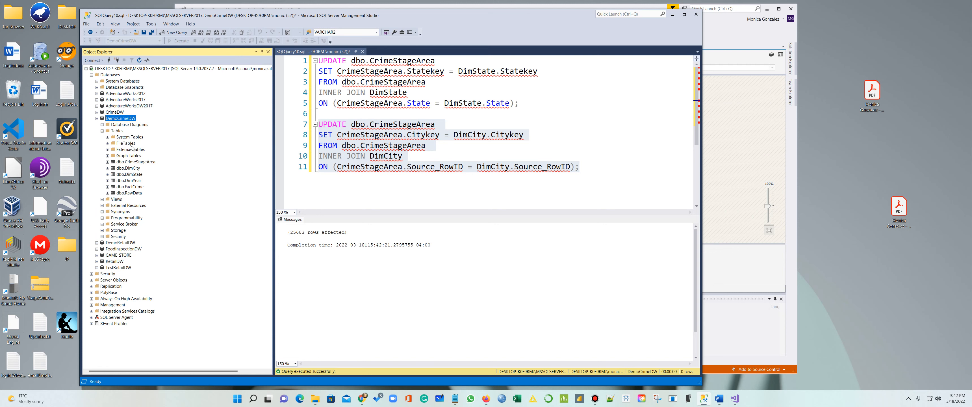
{"action": "right_click", "coordinate": [142, 162]}
{"action": "left_click", "coordinate": [177, 182]}
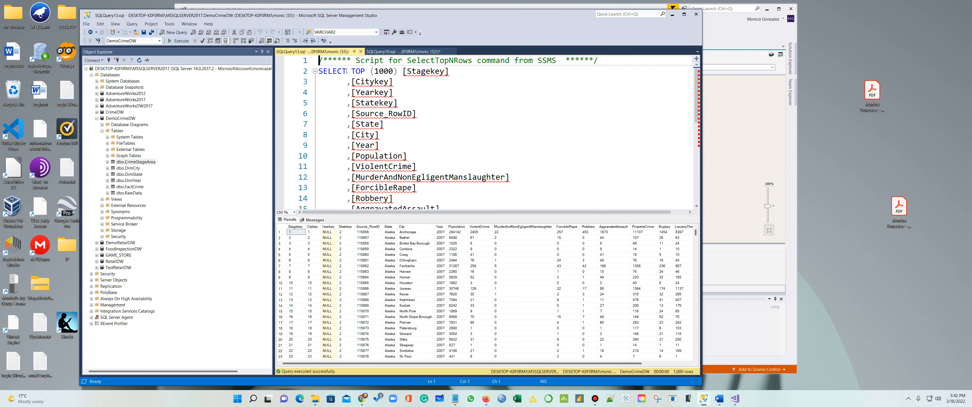
{"action": "left_click", "coordinate": [361, 52]}
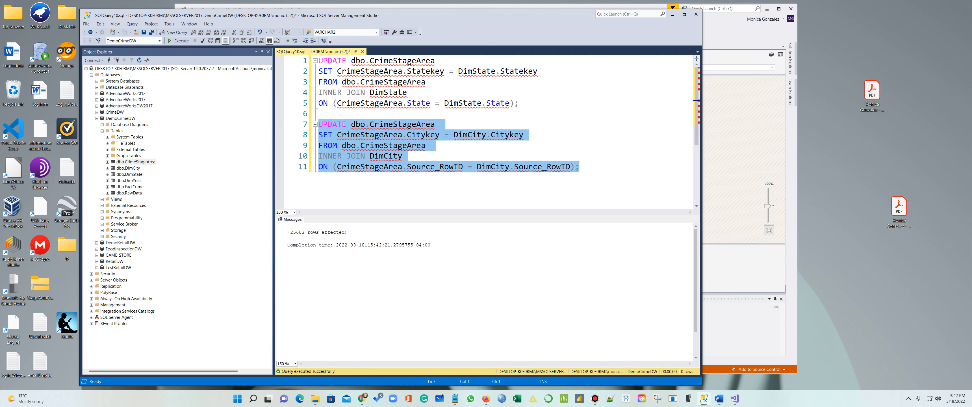
{"action": "left_click", "coordinate": [608, 173]}
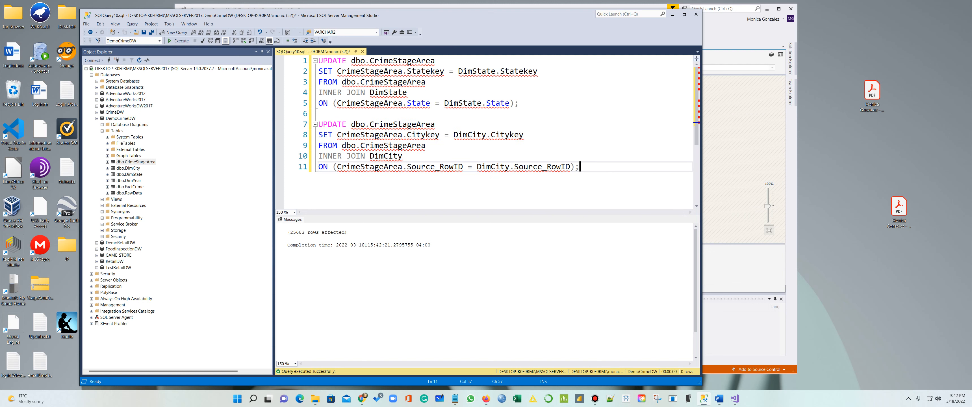
{"action": "mouse_move", "coordinate": [458, 390]}
Stop debugging the DimCity package and add a new SSIS package to the project
{"action": "left_click", "coordinate": [731, 40]}
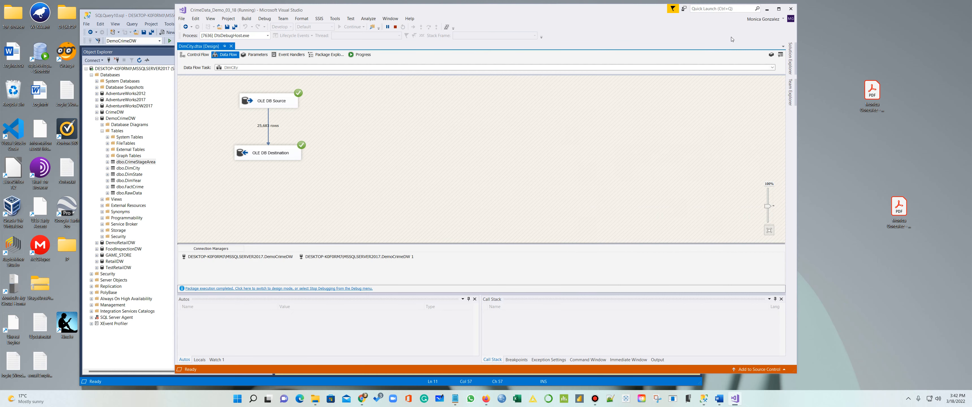
{"action": "left_click", "coordinate": [395, 27]}
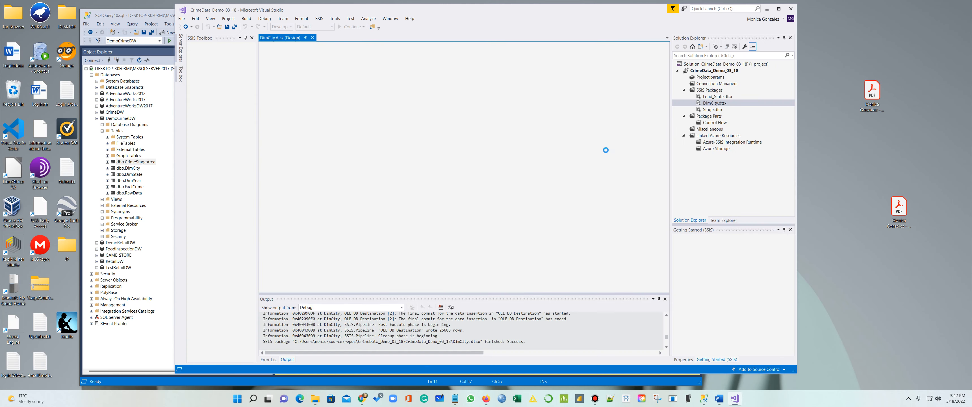
{"action": "left_click", "coordinate": [709, 91]}
{"action": "right_click", "coordinate": [710, 93]}
{"action": "left_click", "coordinate": [727, 97]}
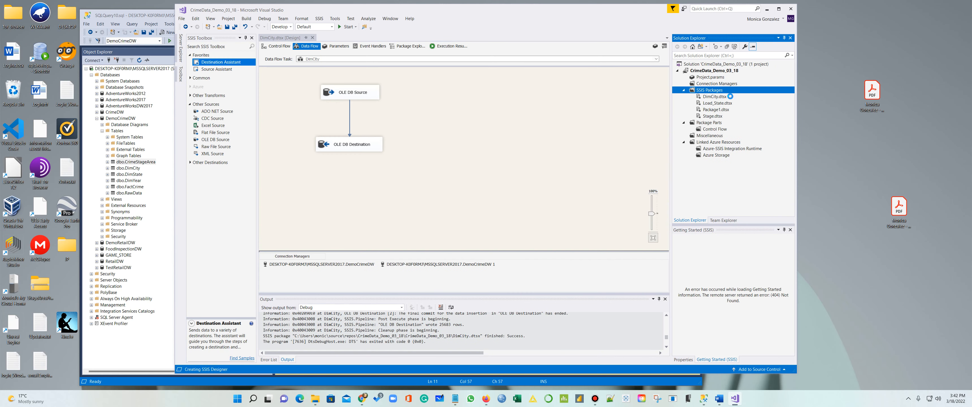
Rename the new Package1.dtsx to DimYear
{"action": "left_click", "coordinate": [716, 110]}
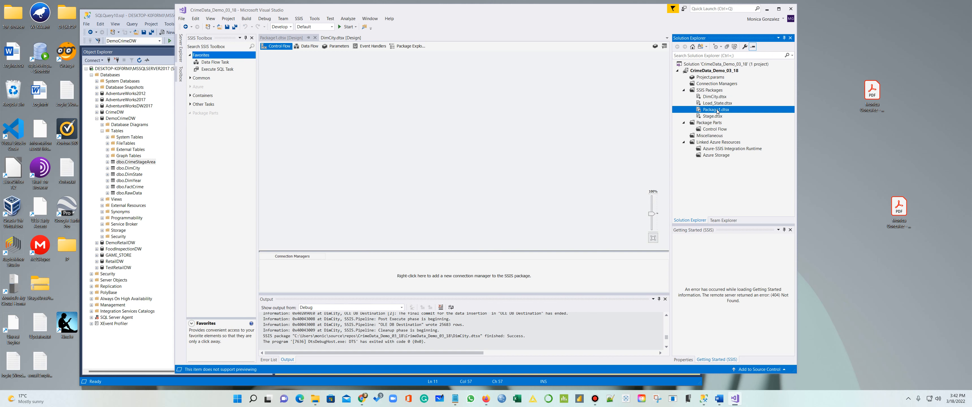
{"action": "key", "text": "shift+Up"}
{"action": "key", "text": "shift+Up"}
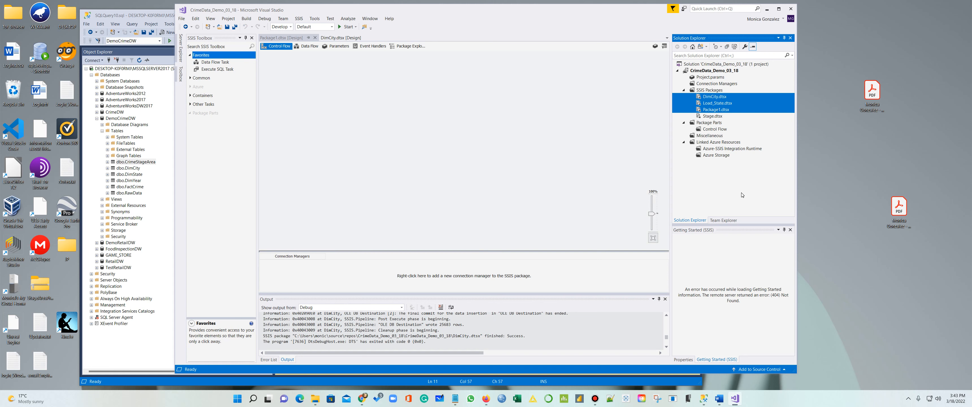
{"action": "left_click", "coordinate": [713, 111]}
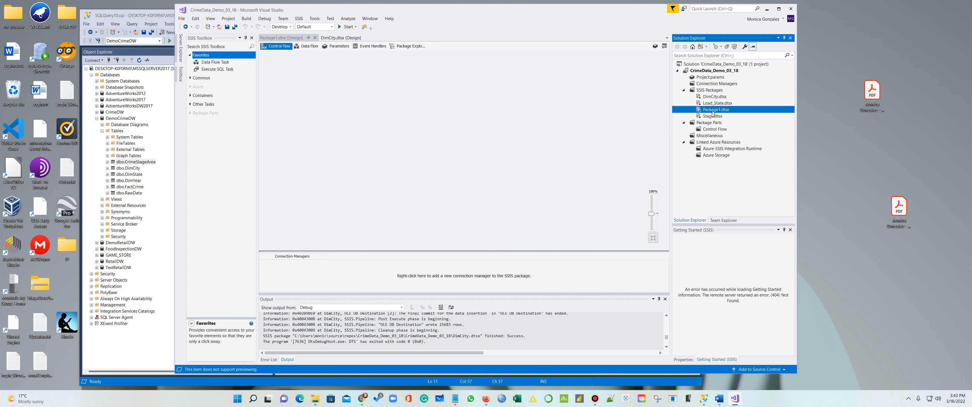
{"action": "right_click", "coordinate": [713, 111]}
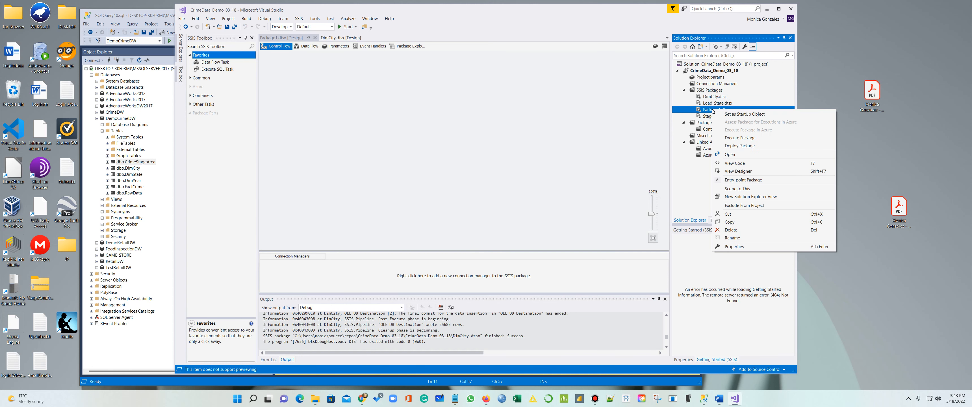
{"action": "left_click", "coordinate": [744, 240]}
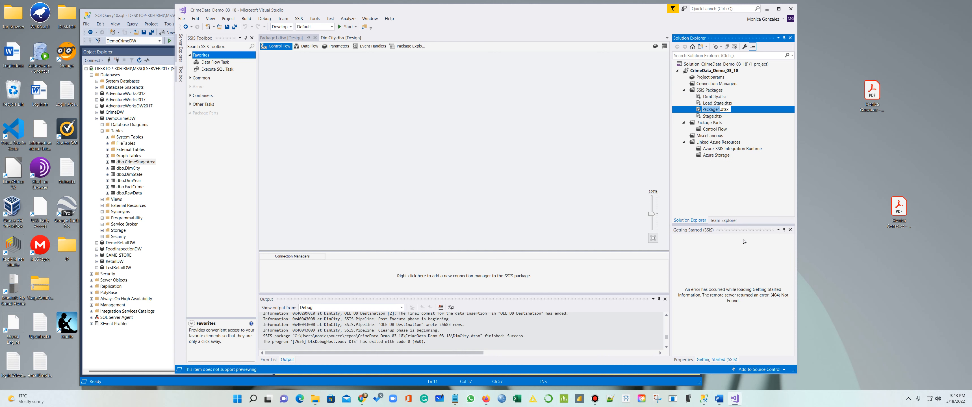
{"action": "type", "text": "DimYear"}
Add a Data Flow Task named DimYear to the control flow and open it
{"action": "left_click", "coordinate": [525, 181]}
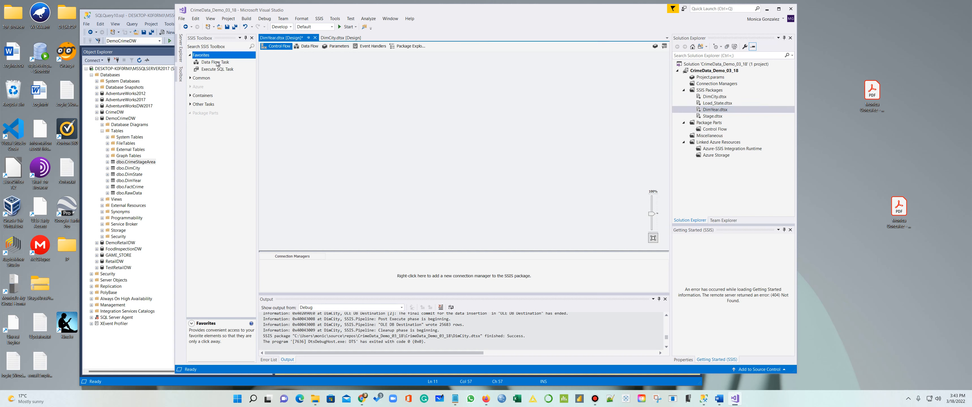
{"action": "left_click_drag", "start_coordinate": [213, 63], "coordinate": [337, 76]}
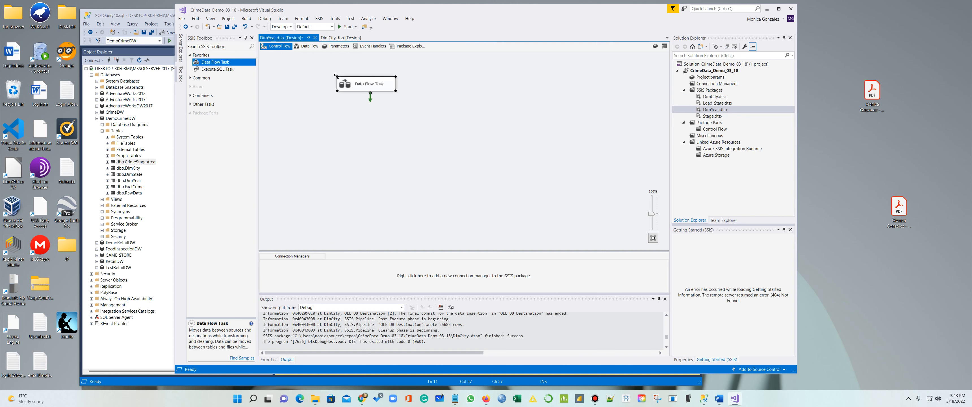
{"action": "left_click", "coordinate": [367, 85]}
{"action": "type", "text": "Di"}
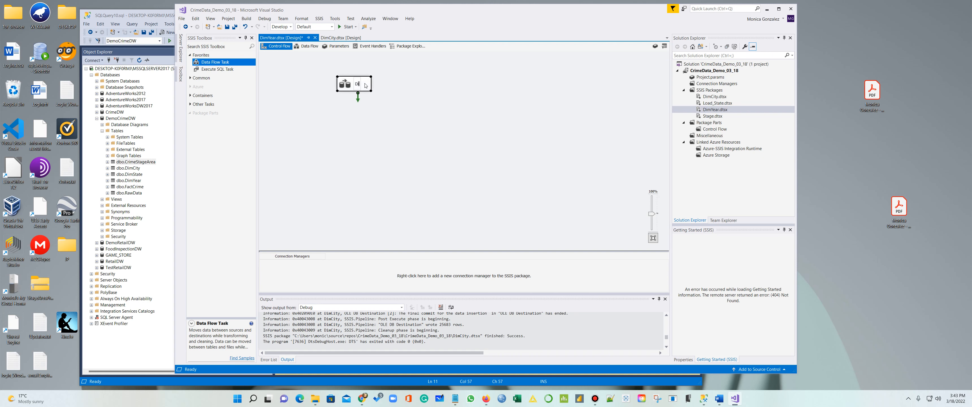
{"action": "type", "text": "mYear"}
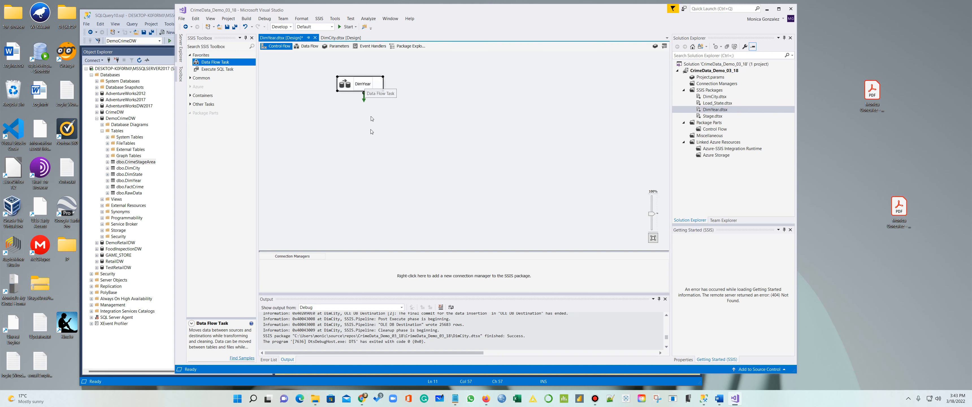
{"action": "double_click", "coordinate": [376, 86]}
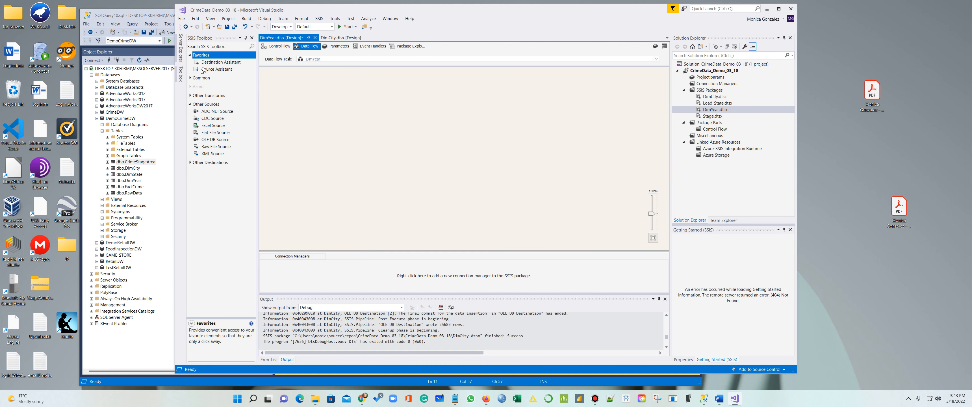
Add a source with a new SQL Server Native Client 11.0 connection
{"action": "left_click_drag", "start_coordinate": [203, 70], "coordinate": [317, 89]}
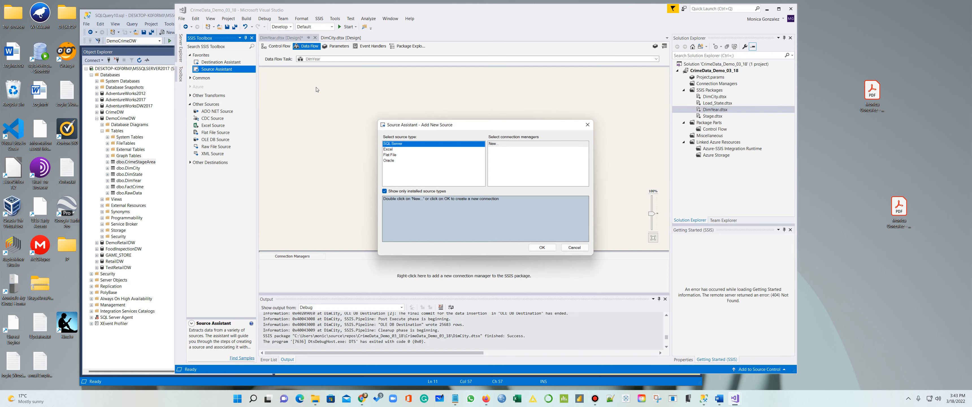
{"action": "left_click", "coordinate": [492, 143]}
{"action": "left_click", "coordinate": [543, 248]}
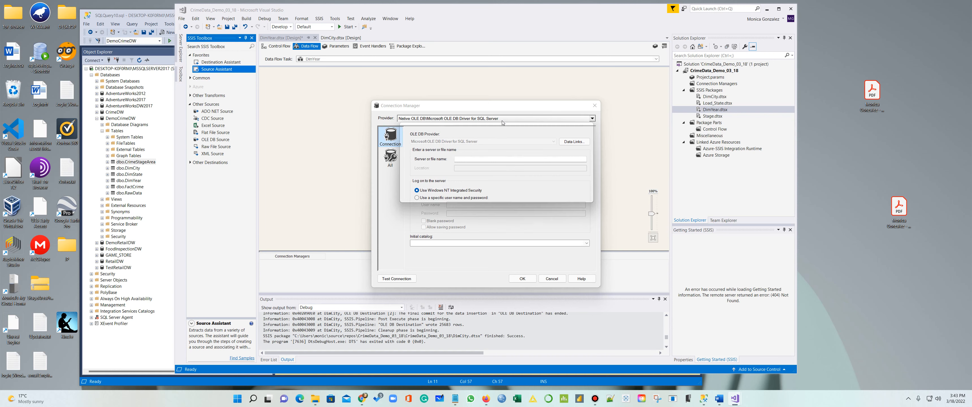
{"action": "left_click", "coordinate": [502, 120]}
{"action": "left_click", "coordinate": [444, 186]}
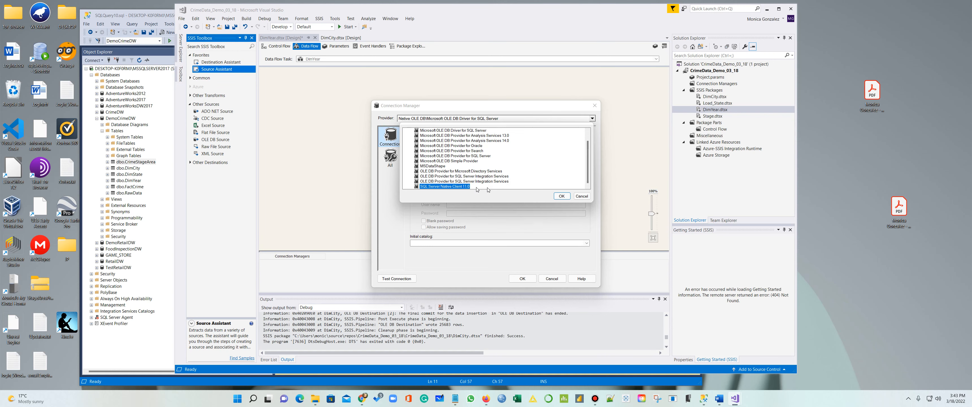
{"action": "left_click", "coordinate": [560, 197]}
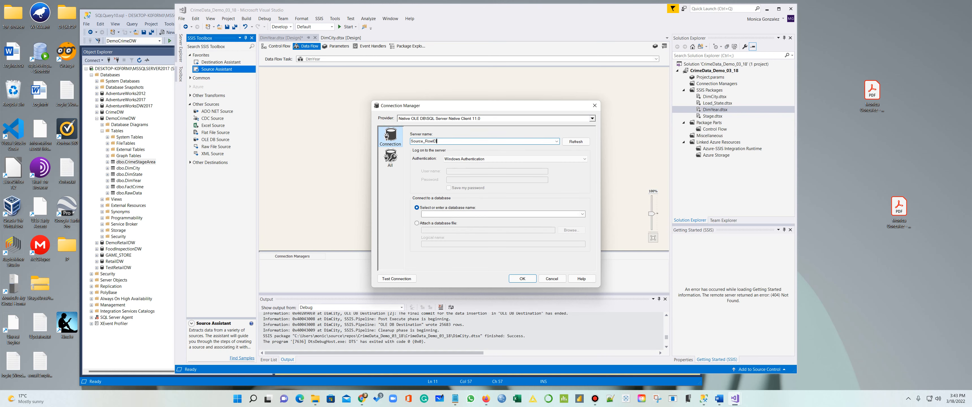
Paste the server name from notes and point the connection at the DemoCrimeDW database
{"action": "key", "text": "BackSpace"}
{"action": "key", "text": "BackSpace"}
{"action": "key", "text": "BackSpace"}
{"action": "key", "text": "BackSpace"}
{"action": "key", "text": "BackSpace"}
{"action": "key", "text": "BackSpace"}
{"action": "key", "text": "BackSpace"}
{"action": "key", "text": "BackSpace"}
{"action": "key", "text": "BackSpace"}
{"action": "key", "text": "BackSpace"}
{"action": "key", "text": "BackSpace"}
{"action": "key", "text": "BackSpace"}
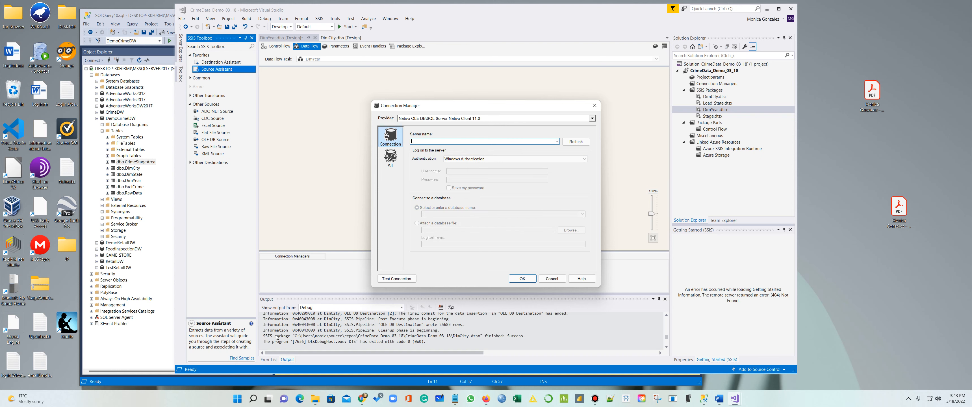
{"action": "left_click", "coordinate": [455, 398]}
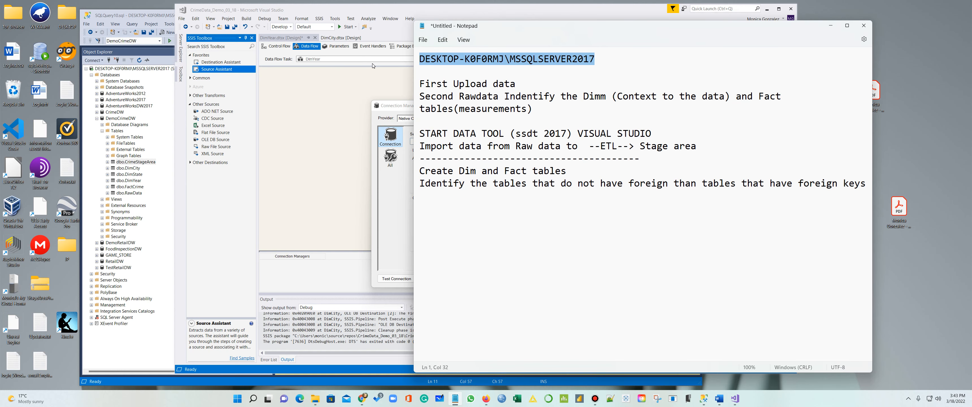
{"action": "left_click", "coordinate": [348, 206]}
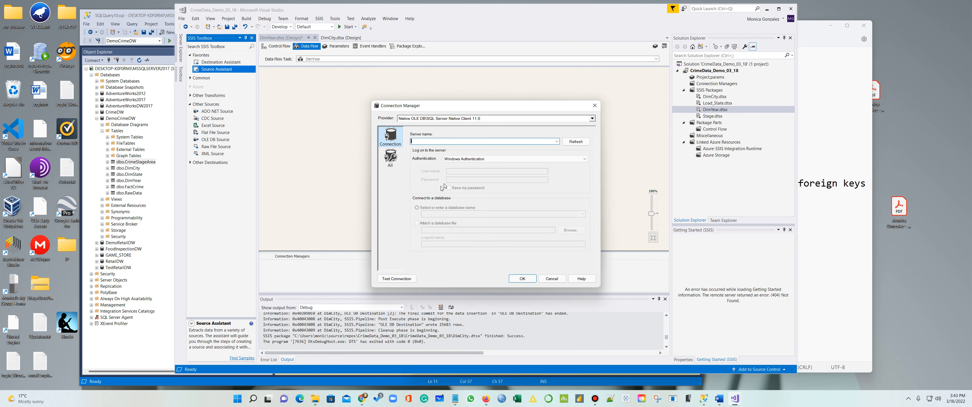
{"action": "type", "text": "DESKTOP-K0F0RMJ\\MSSQLSERVER2017"}
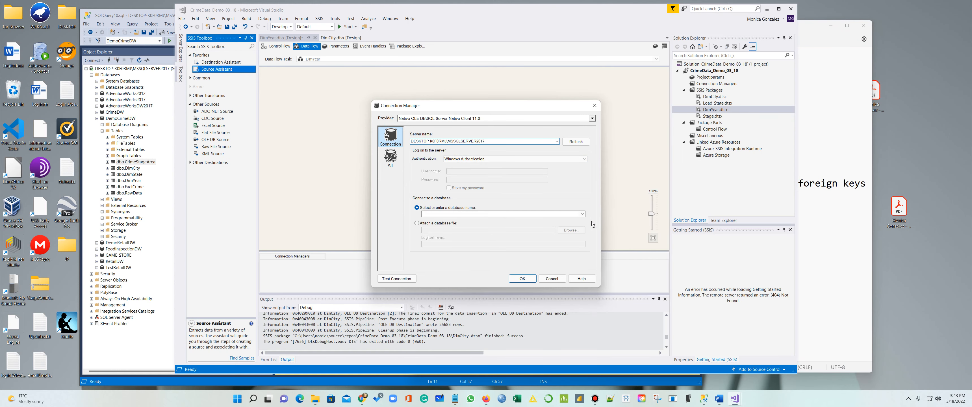
{"action": "left_click", "coordinate": [582, 214]}
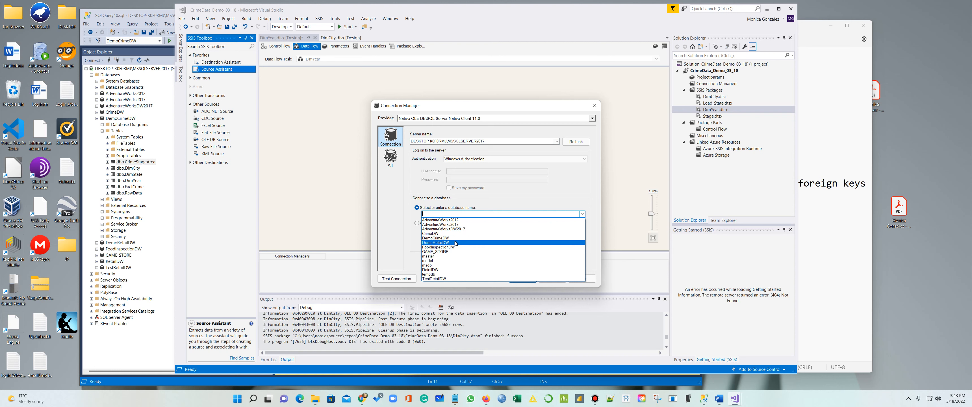
{"action": "left_click", "coordinate": [454, 238]}
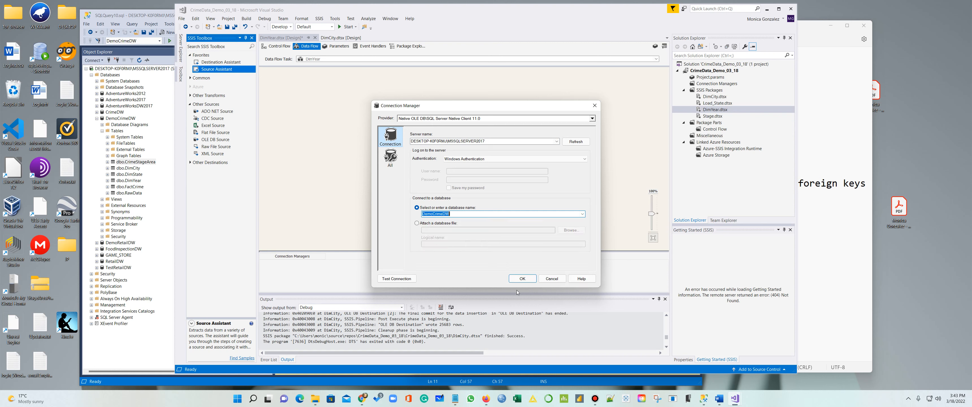
{"action": "left_click", "coordinate": [523, 279]}
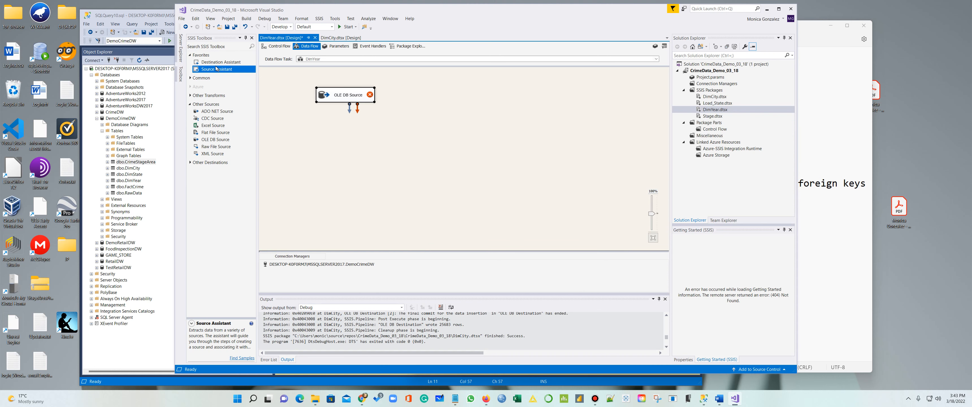
Add an OLE DB Destination with its own SQL Server Native Client 11.0 connection to DemoCrimeDW
{"action": "left_click_drag", "start_coordinate": [215, 63], "coordinate": [335, 144]}
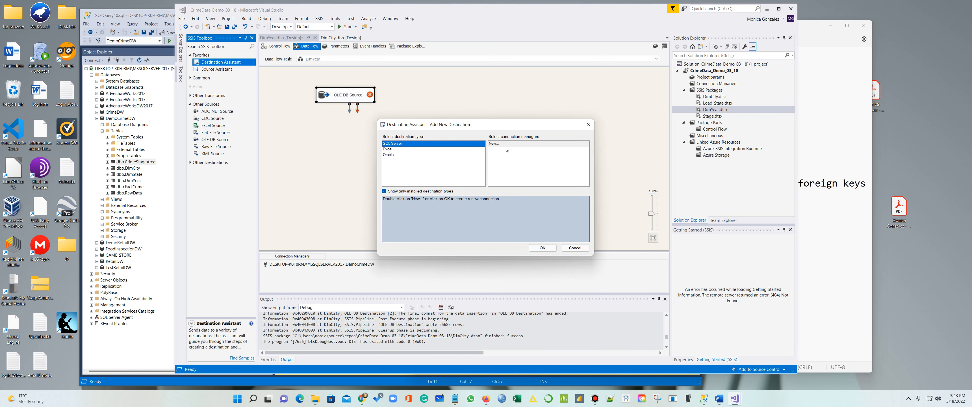
{"action": "left_click", "coordinate": [508, 145]}
{"action": "left_click", "coordinate": [543, 247]}
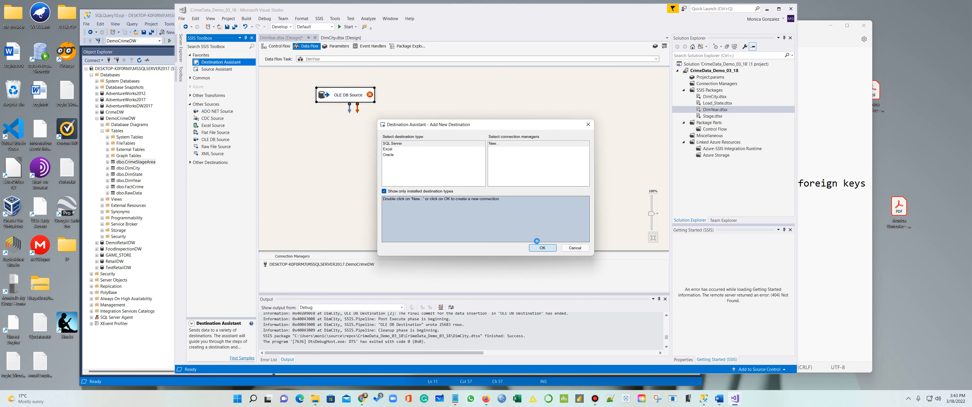
{"action": "left_click", "coordinate": [503, 119]}
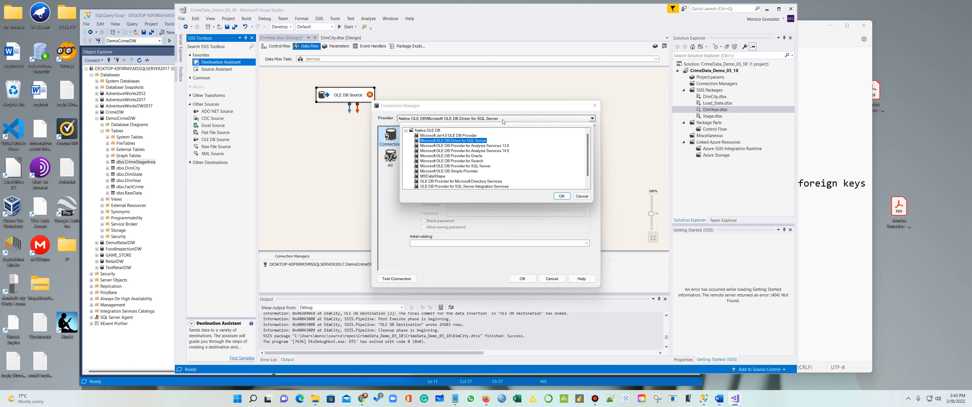
{"action": "scroll", "coordinate": [467, 184], "scroll_direction": "down", "scroll_amount": 1}
{"action": "left_click", "coordinate": [453, 186]}
{"action": "left_click", "coordinate": [561, 195]}
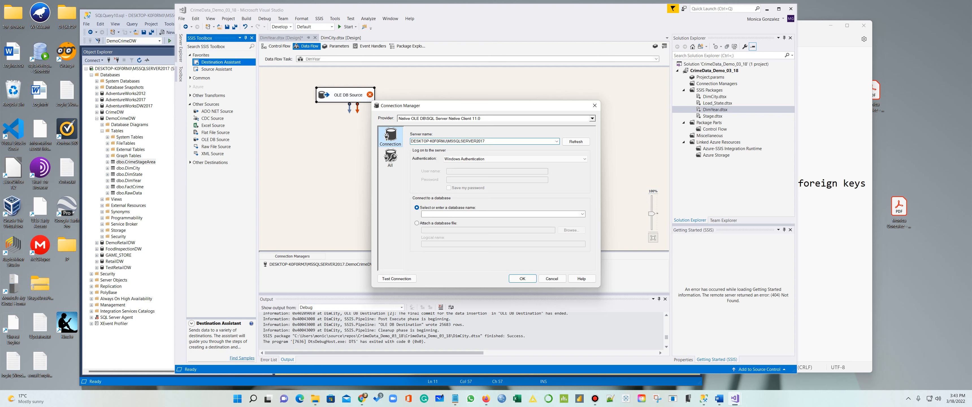
{"action": "left_click", "coordinate": [582, 214]}
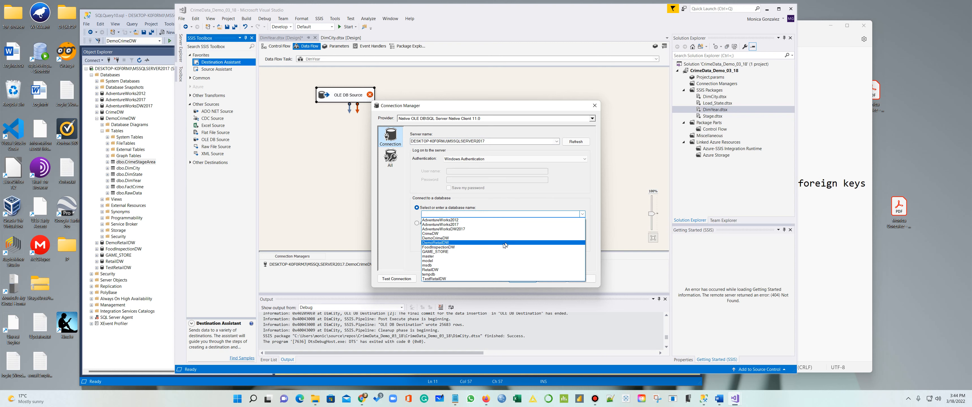
{"action": "left_click", "coordinate": [486, 239]}
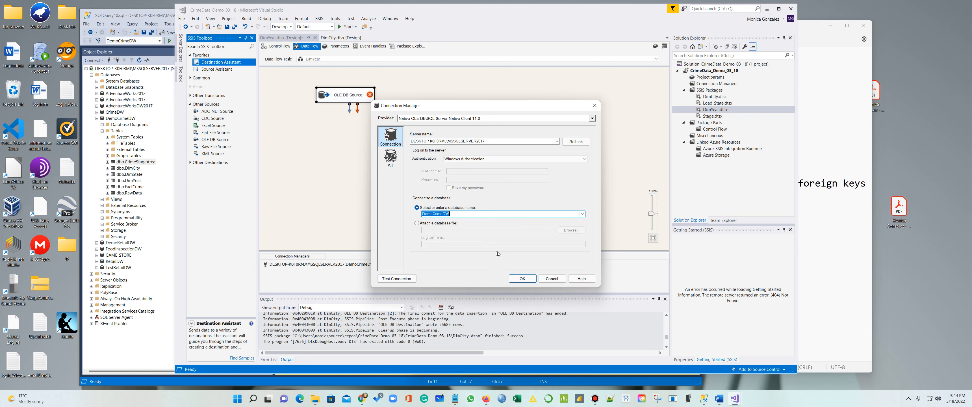
{"action": "left_click", "coordinate": [523, 279]}
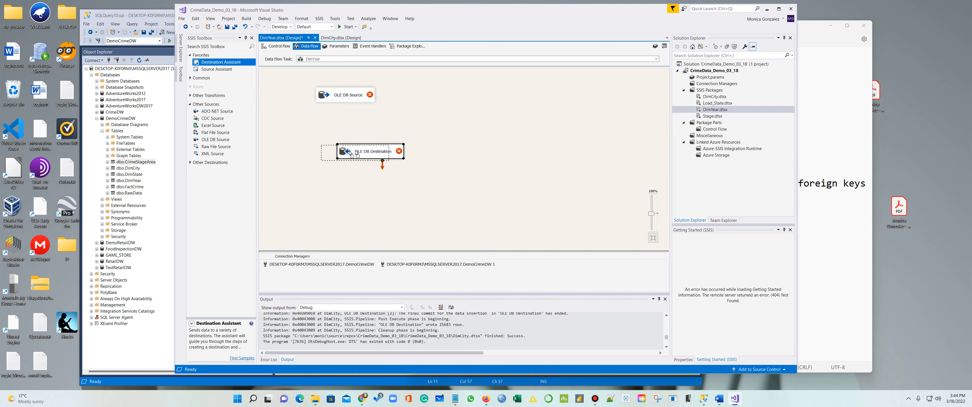
Point the OLE DB Source at the [dbo].[CrimeStageArea] table
{"action": "left_click_drag", "start_coordinate": [364, 149], "coordinate": [342, 150]}
{"action": "left_click", "coordinate": [356, 100]}
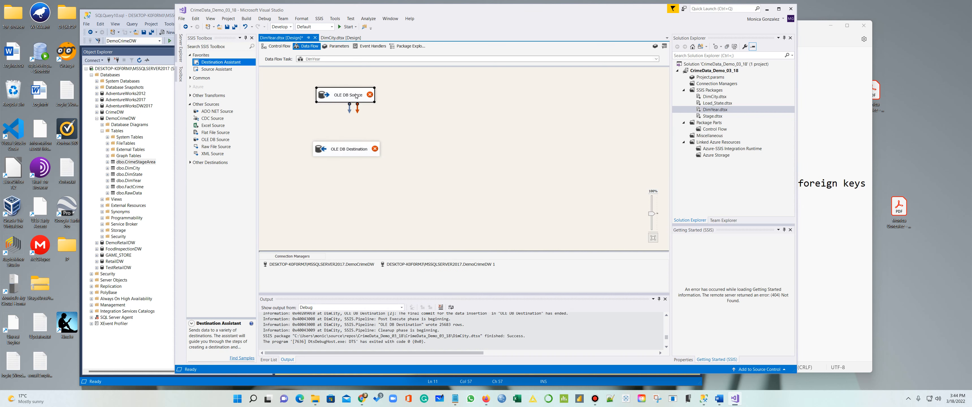
{"action": "right_click", "coordinate": [356, 96]}
{"action": "left_click", "coordinate": [373, 99]}
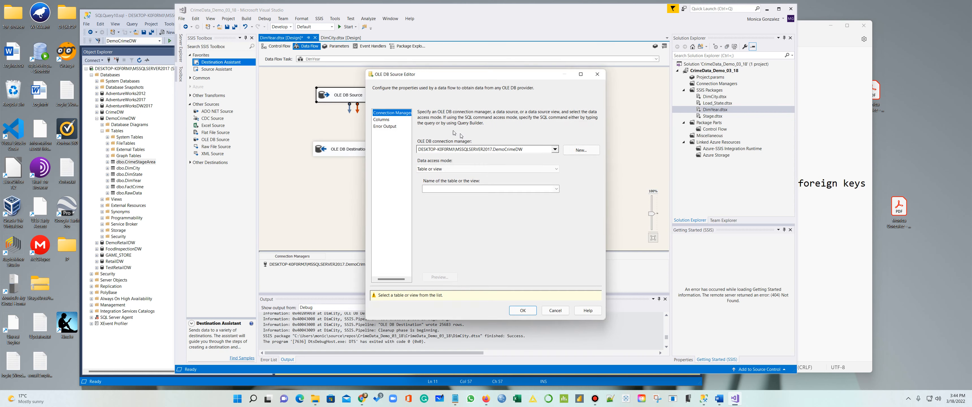
{"action": "left_click", "coordinate": [518, 189]}
{"action": "left_click", "coordinate": [484, 198]}
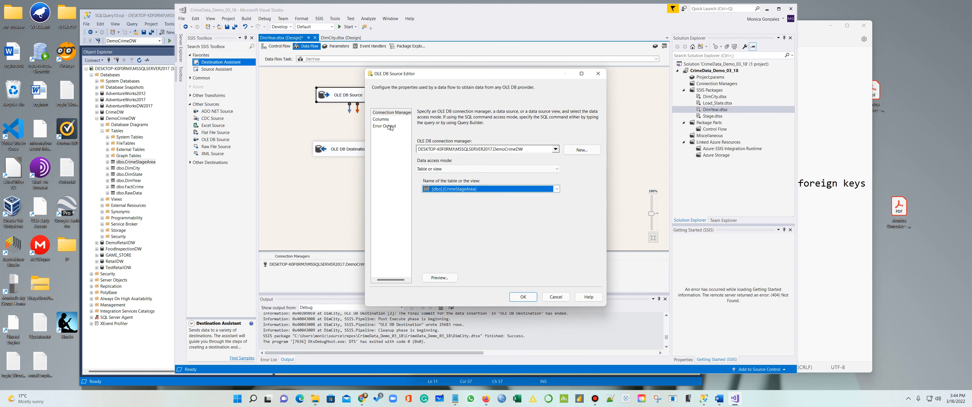
{"action": "left_click", "coordinate": [380, 119]}
{"action": "left_click", "coordinate": [520, 299]}
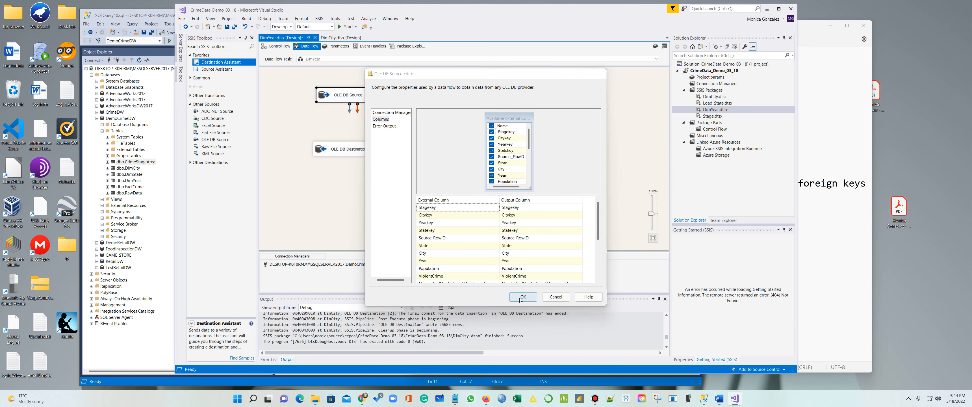
Connect the source to the destination, target [dbo].[DimYear], and set YearKey to <ignore>
{"action": "left_click_drag", "start_coordinate": [350, 112], "coordinate": [356, 148]}
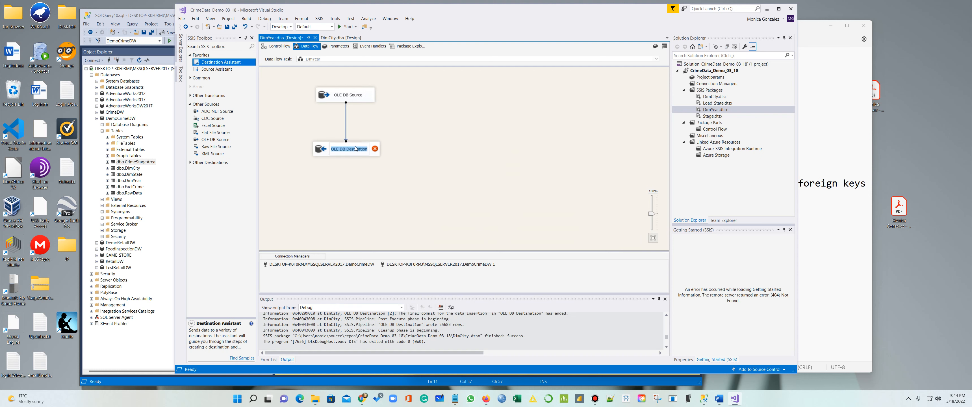
{"action": "right_click", "coordinate": [373, 155]}
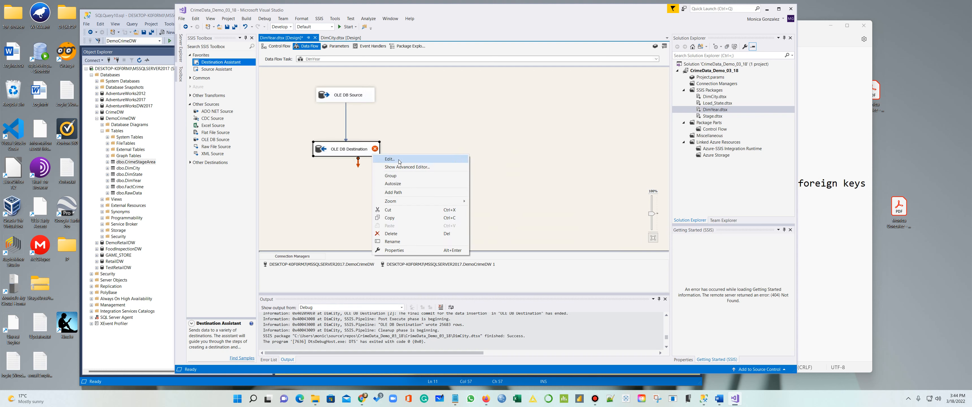
{"action": "left_click", "coordinate": [399, 162]}
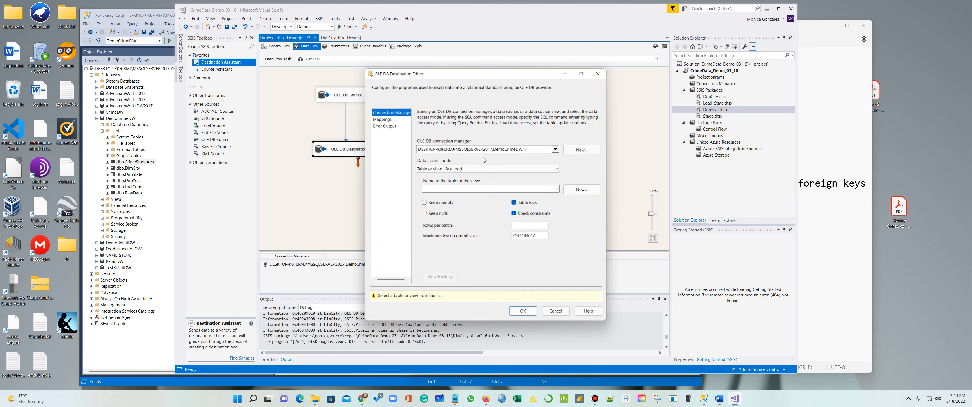
{"action": "left_click", "coordinate": [508, 190]}
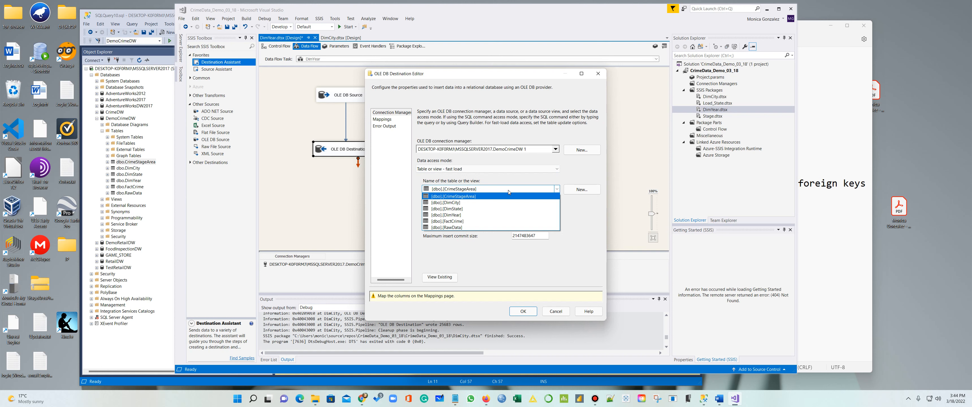
{"action": "left_click", "coordinate": [476, 214]}
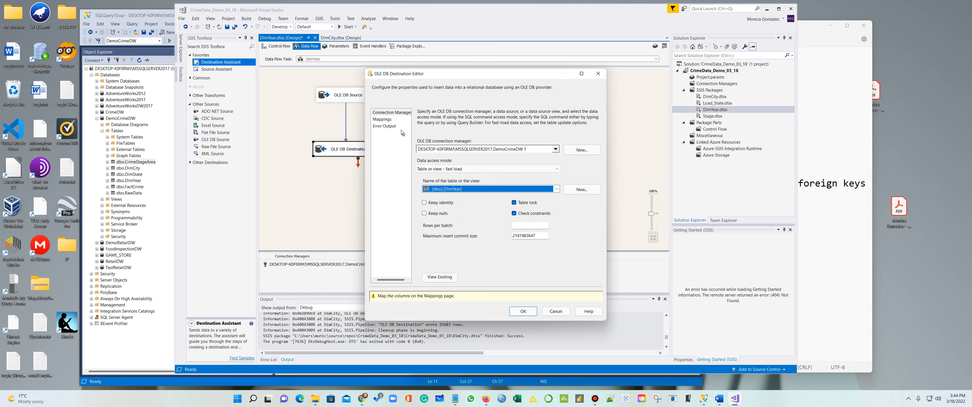
{"action": "left_click", "coordinate": [382, 119]}
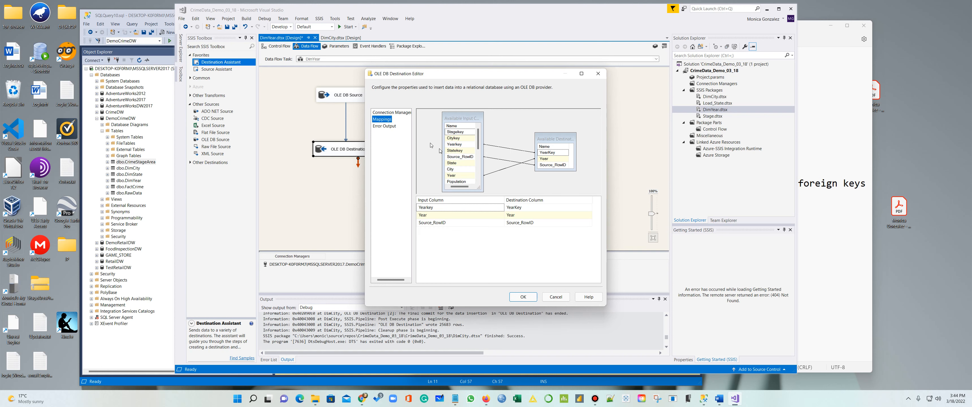
{"action": "left_click", "coordinate": [485, 208]}
{"action": "left_click", "coordinate": [485, 208]}
{"action": "scroll", "coordinate": [484, 217], "scroll_direction": "up", "scroll_amount": 1}
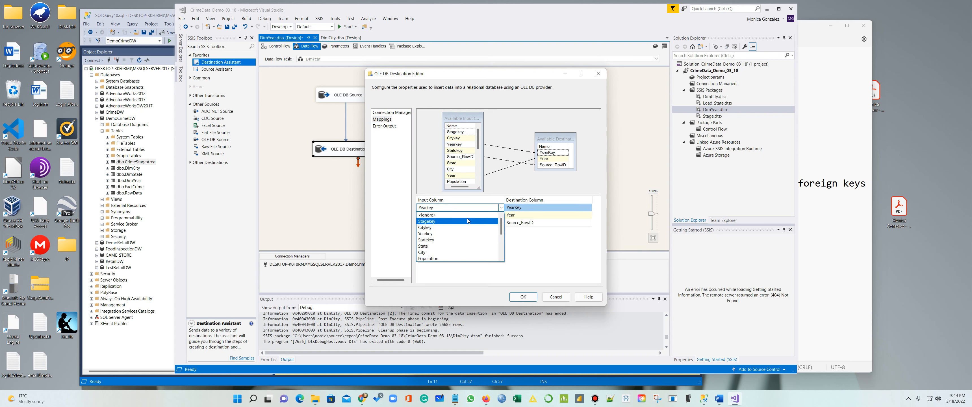
{"action": "left_click", "coordinate": [459, 214]}
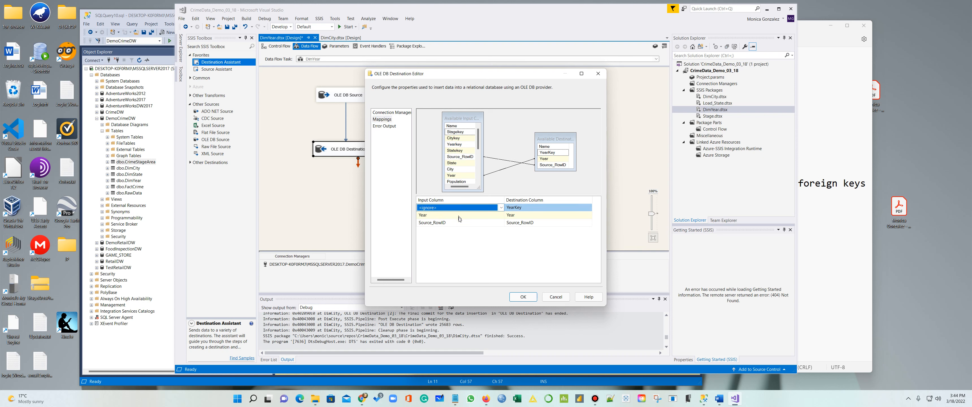
{"action": "left_click", "coordinate": [523, 297]}
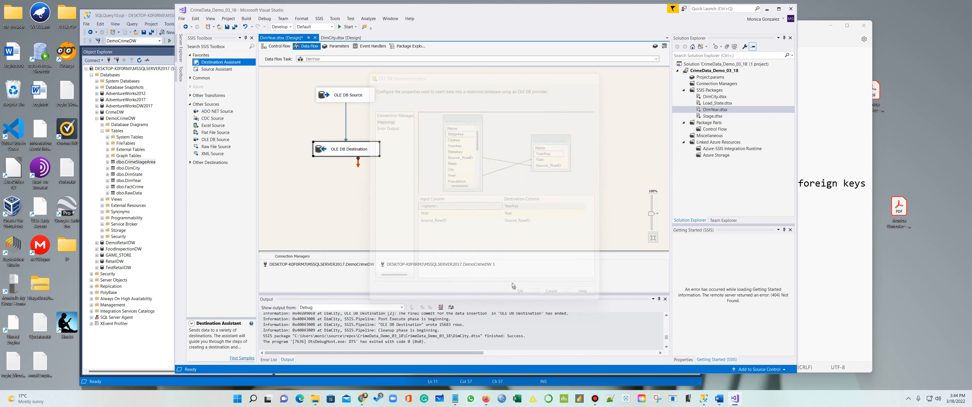
Execute the DimYear data flow task, then switch to SQL Server Management Studio
{"action": "right_click", "coordinate": [428, 123]}
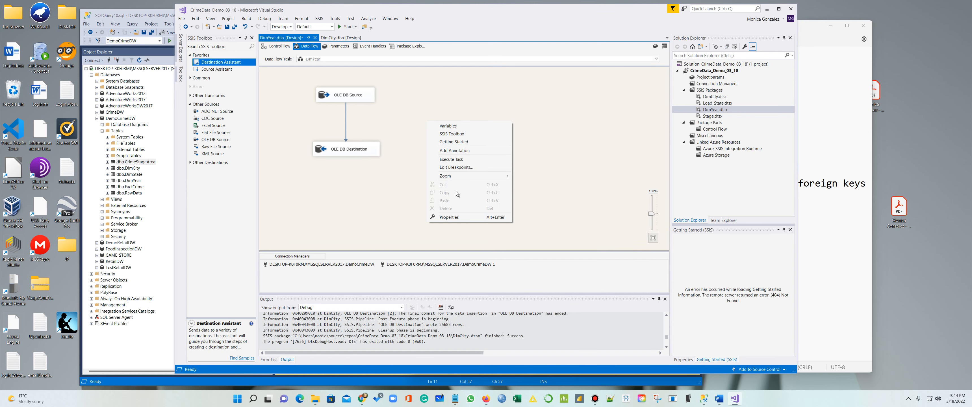
{"action": "left_click", "coordinate": [460, 155]}
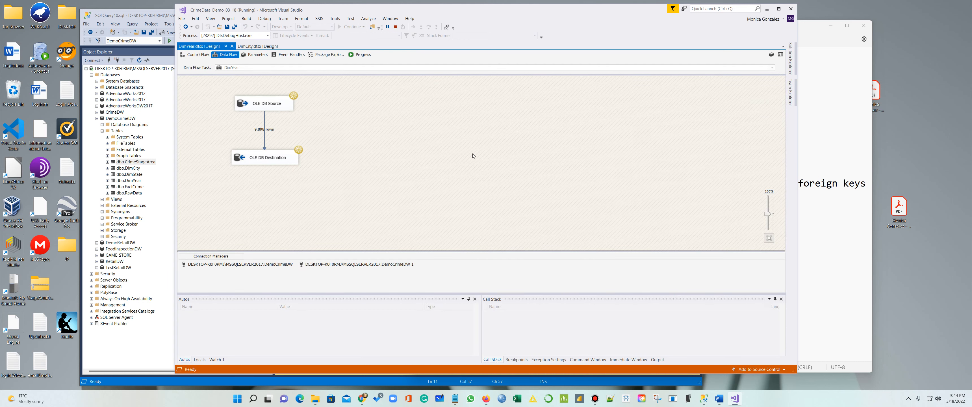
{"action": "left_click", "coordinate": [114, 355]}
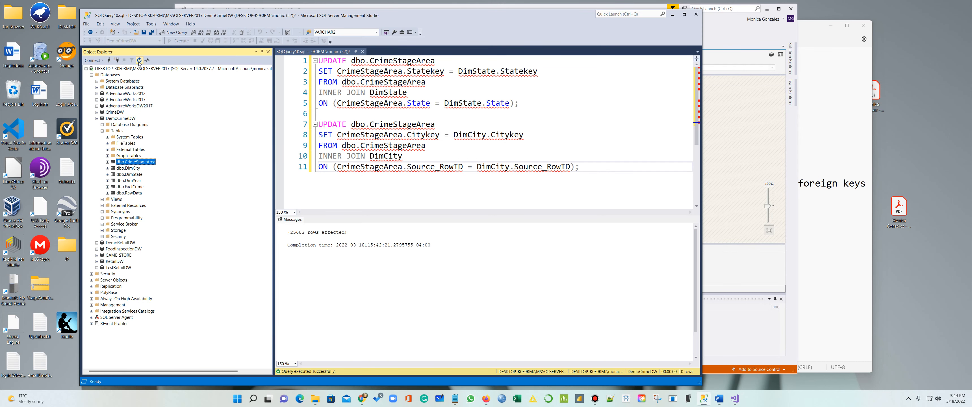
Refresh DemoCrimeDW's tables and preview the top 1000 rows of dbo.DimYear
{"action": "left_click", "coordinate": [98, 118]}
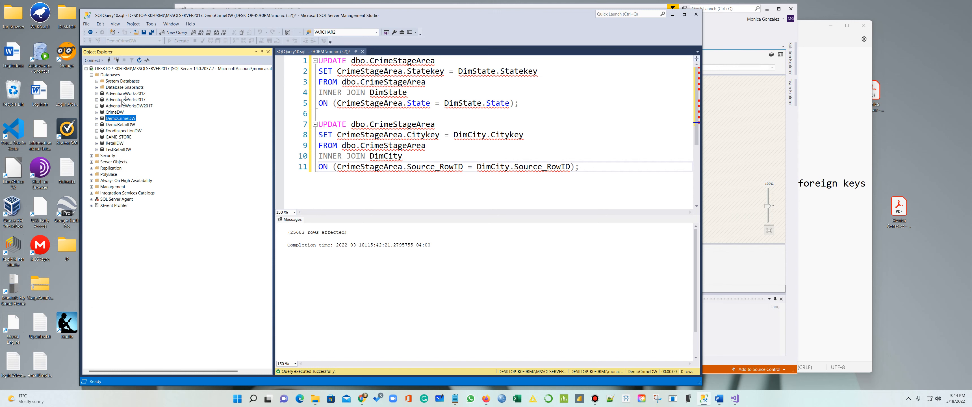
{"action": "left_click", "coordinate": [97, 118]}
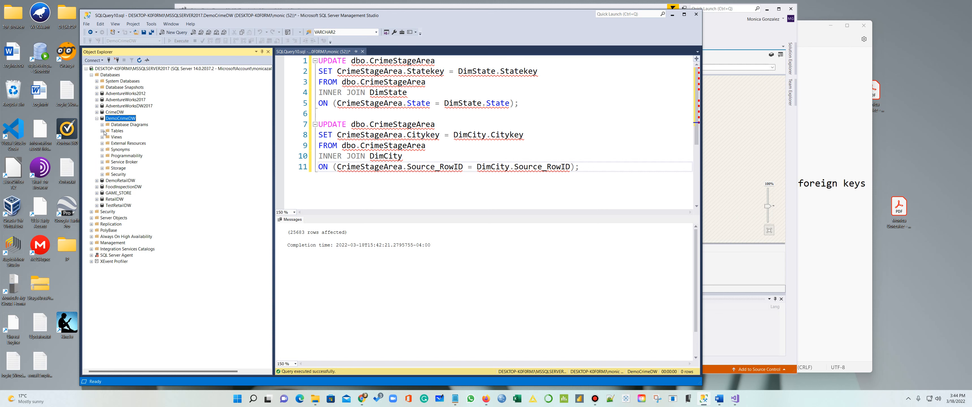
{"action": "left_click", "coordinate": [102, 131]}
{"action": "right_click", "coordinate": [136, 182]}
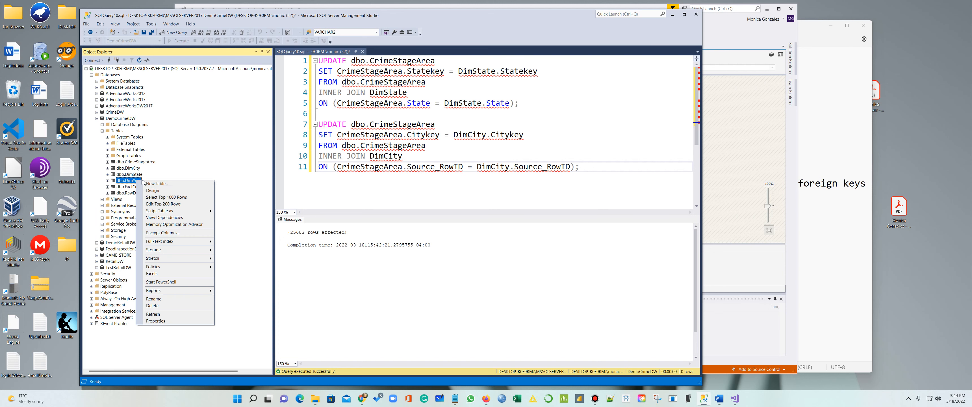
{"action": "left_click", "coordinate": [172, 198]}
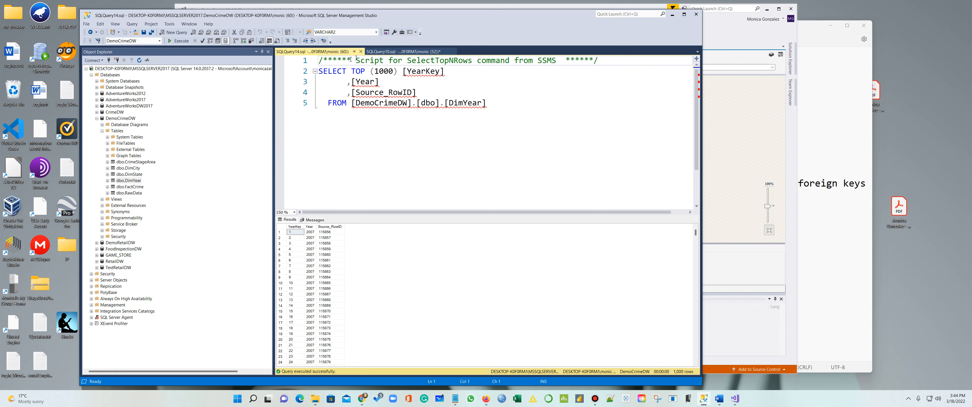
{"action": "left_click", "coordinate": [361, 51]}
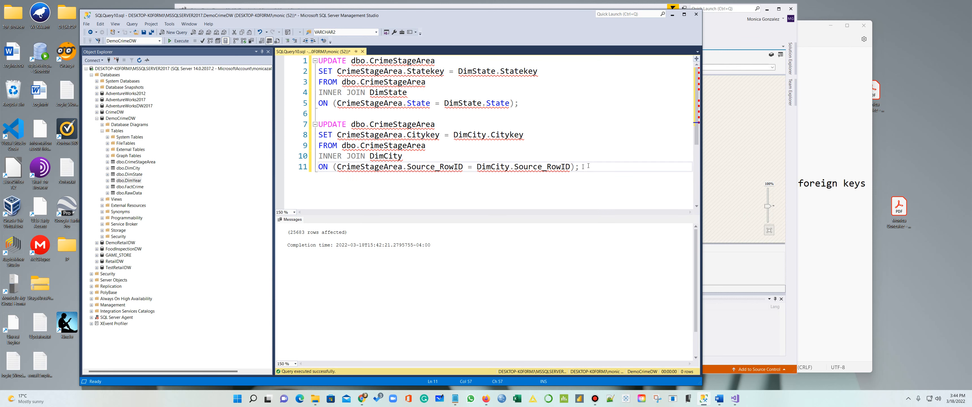
Paste a copy of the Citykey UPDATE statement below the original
{"action": "left_click_drag", "start_coordinate": [588, 166], "coordinate": [319, 124]}
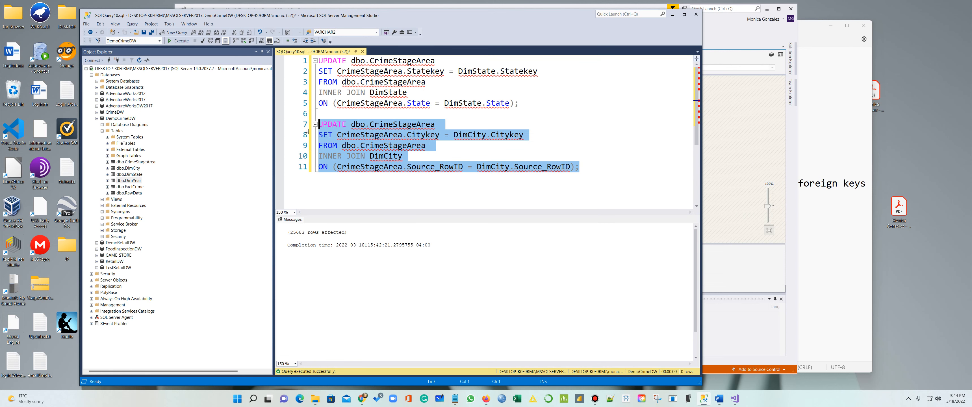
{"action": "left_click", "coordinate": [600, 166]}
{"action": "key", "text": "Return"}
{"action": "key", "text": "Return"}
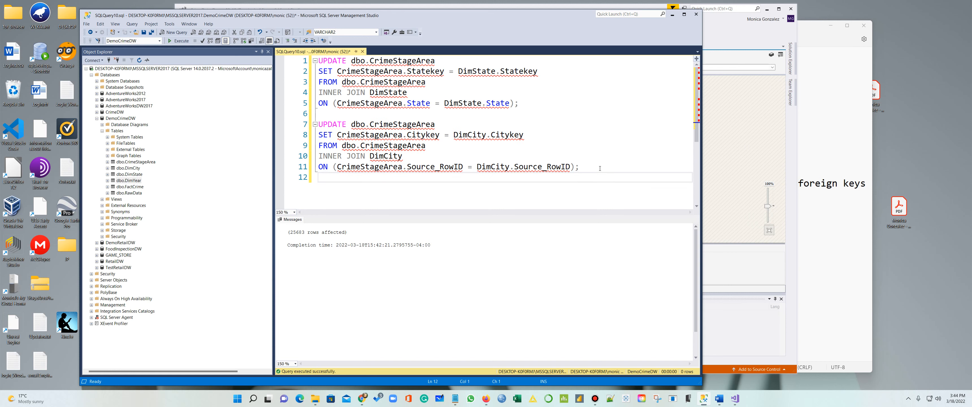
{"action": "key", "text": "ctrl+v"}
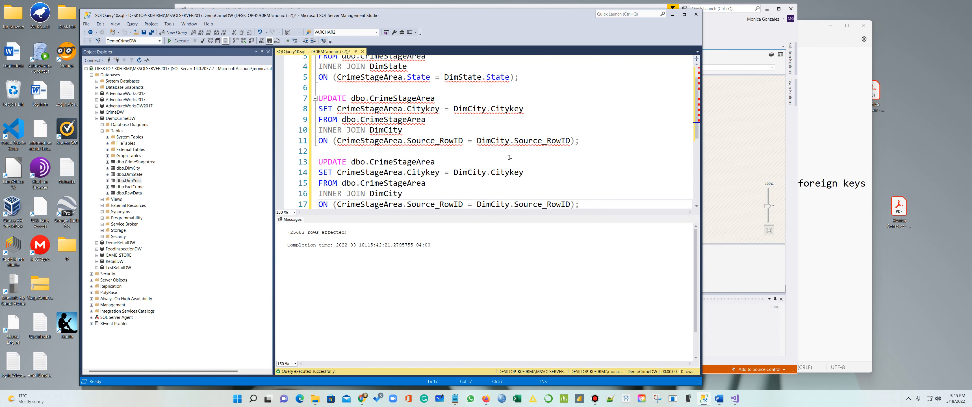
In the copy, change the SET line to CrimeStageArea.Yearkey = DimYear.Yearkey
{"action": "left_click_drag", "start_coordinate": [425, 172], "coordinate": [408, 173]}
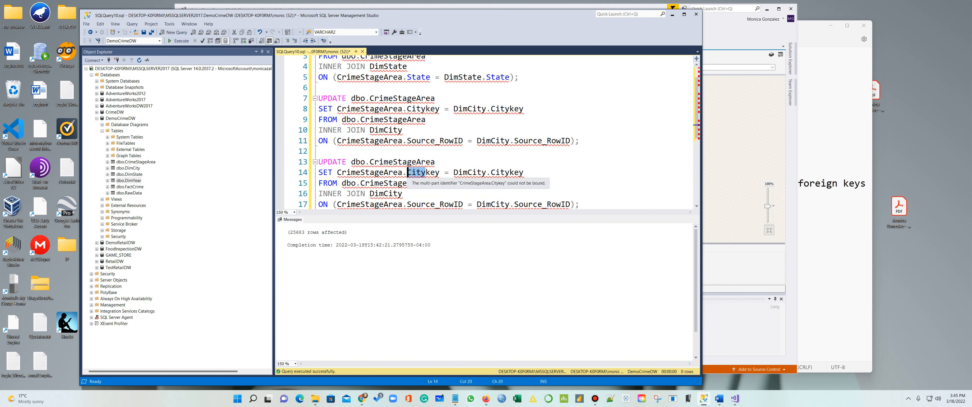
{"action": "type", "text": "Year"}
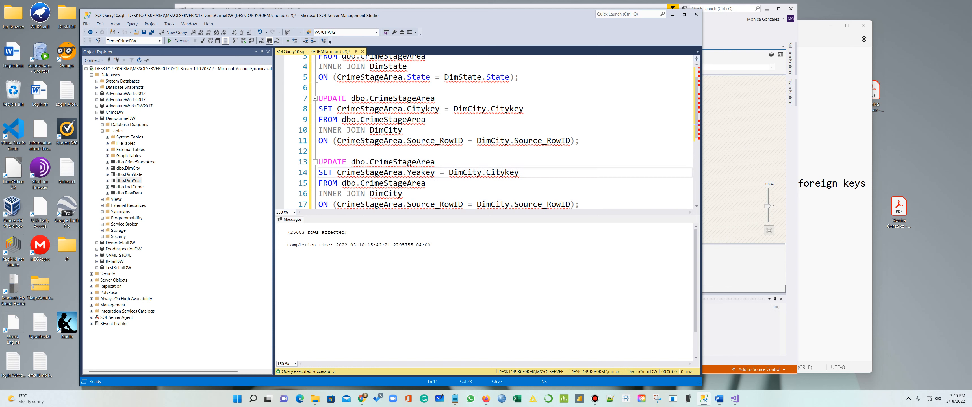
{"action": "left_click_drag", "start_coordinate": [487, 172], "coordinate": [468, 172]}
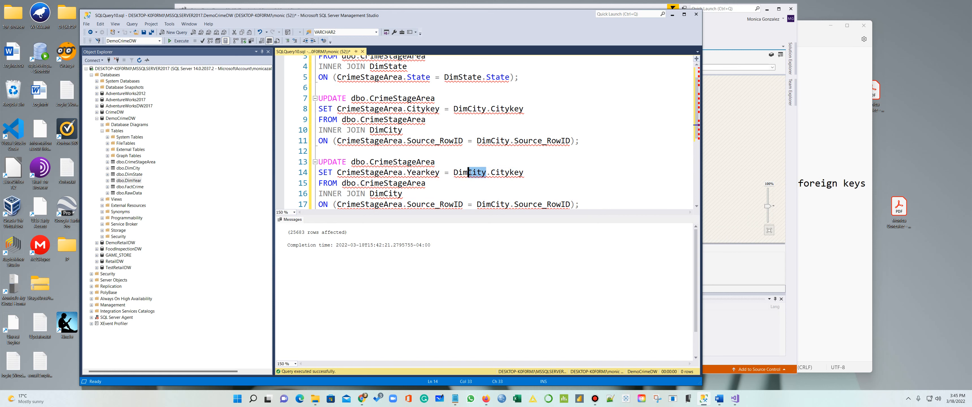
{"action": "type", "text": "Year"}
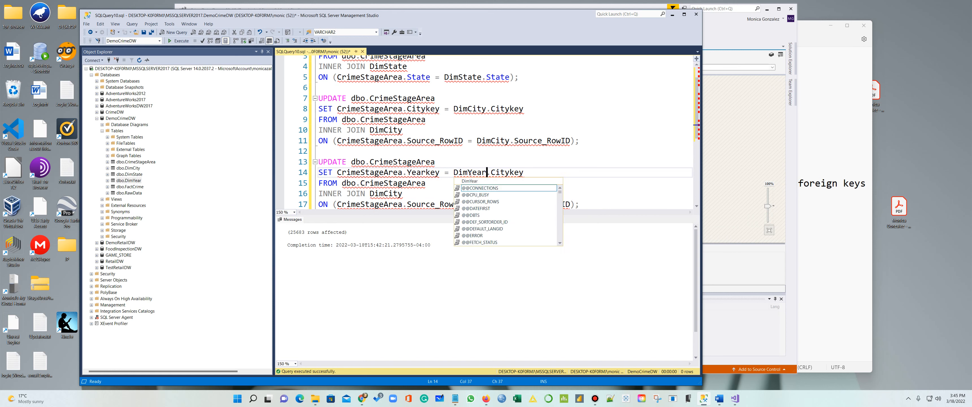
{"action": "left_click_drag", "start_coordinate": [509, 173], "coordinate": [492, 172]}
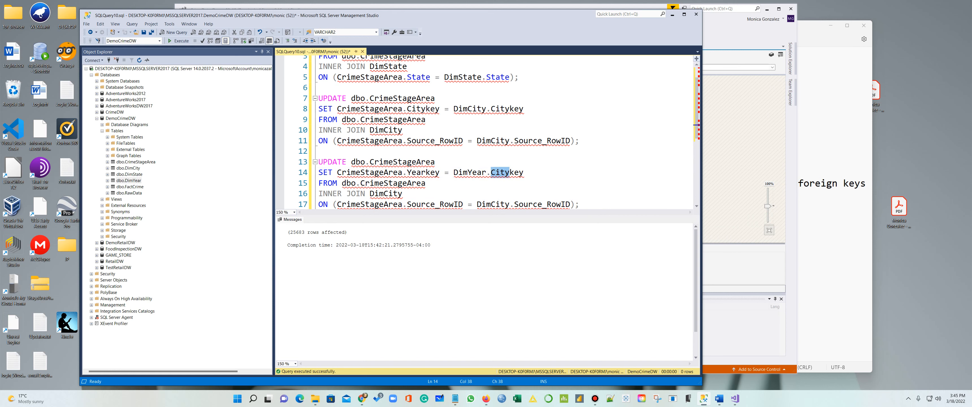
{"action": "type", "text": "Year"}
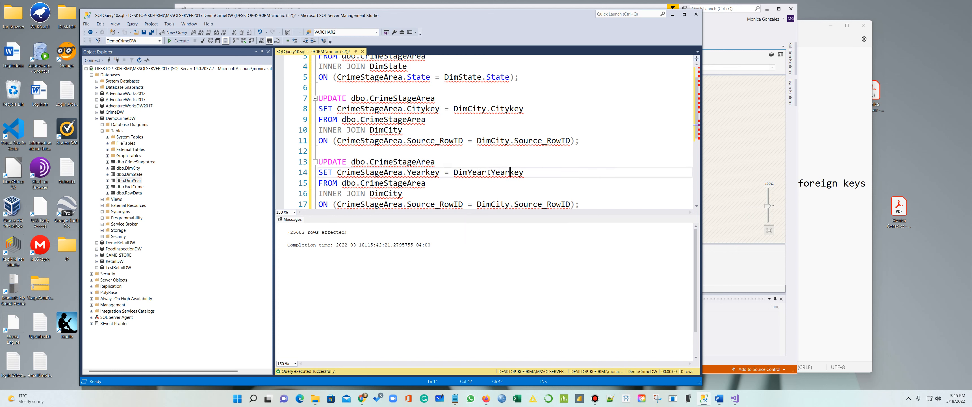
Check DimYear's column names and correct both references to YearKey
{"action": "left_click", "coordinate": [108, 182]}
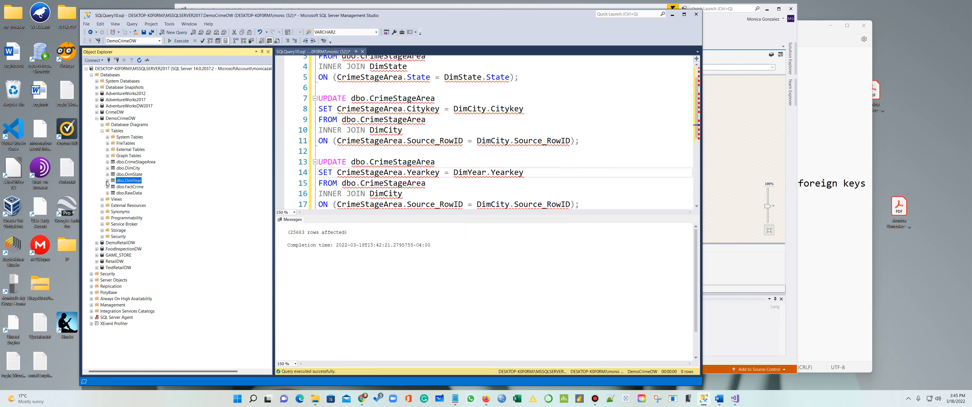
{"action": "left_click", "coordinate": [108, 180]}
{"action": "left_click", "coordinate": [113, 187]}
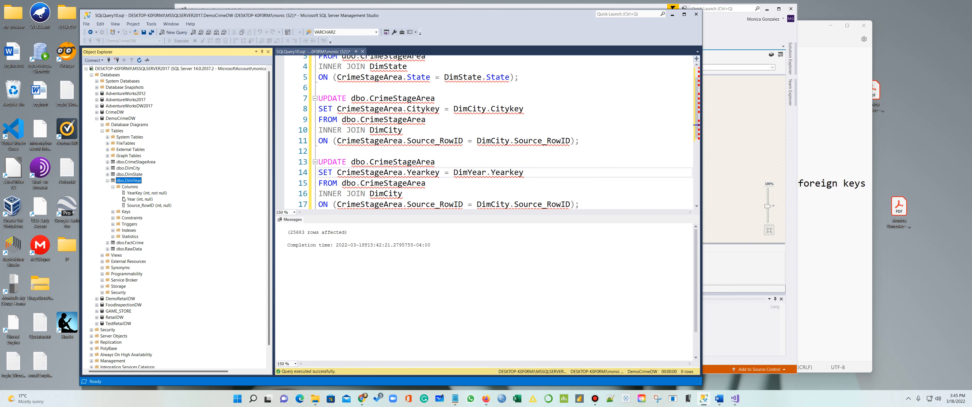
{"action": "left_click", "coordinate": [514, 172]}
{"action": "key", "text": "BackSpace"}
{"action": "type", "text": "K"}
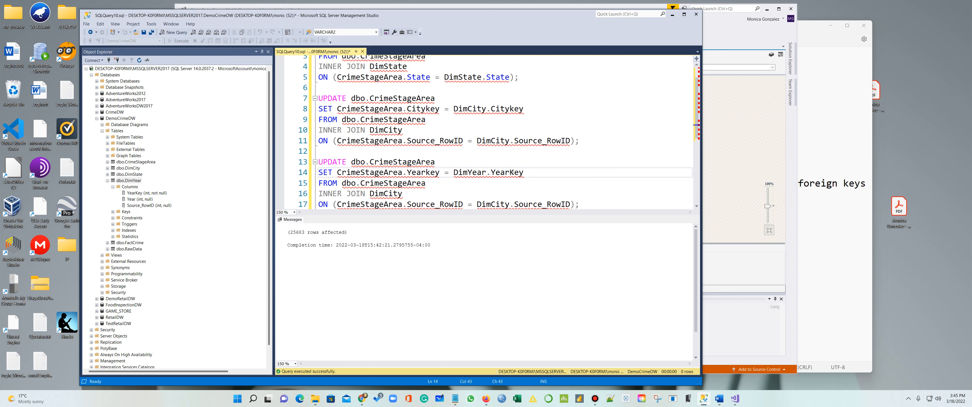
{"action": "left_click", "coordinate": [431, 172]}
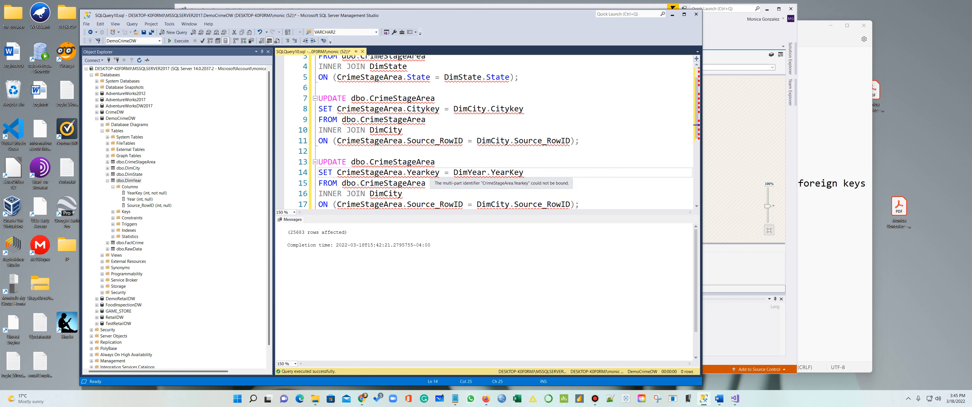
{"action": "key", "text": "BackSpace"}
{"action": "type", "text": "K"}
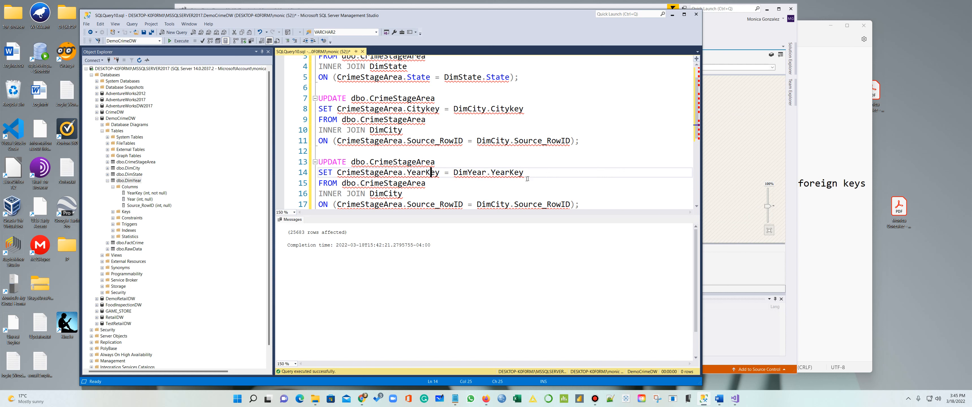
Join the copy to DimYear on Source_RowID and run it, affecting 25603 rows
{"action": "scroll", "coordinate": [415, 189], "scroll_direction": "down", "scroll_amount": 1}
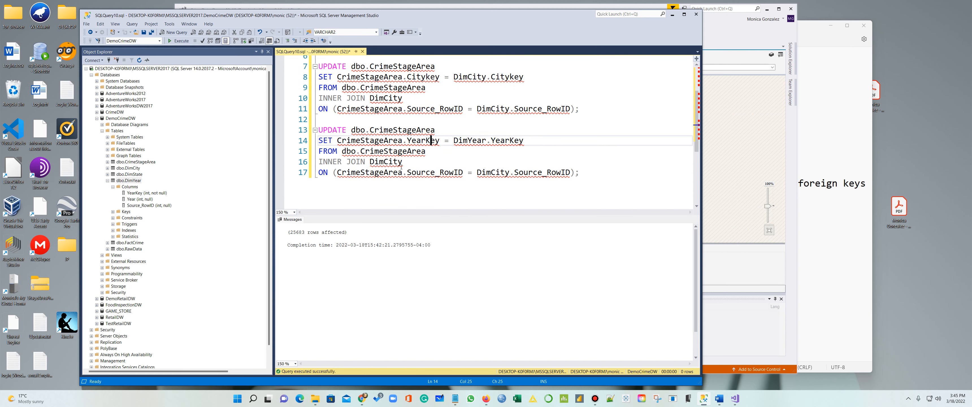
{"action": "left_click_drag", "start_coordinate": [402, 161], "coordinate": [386, 163]}
{"action": "type", "text": "Yea"}
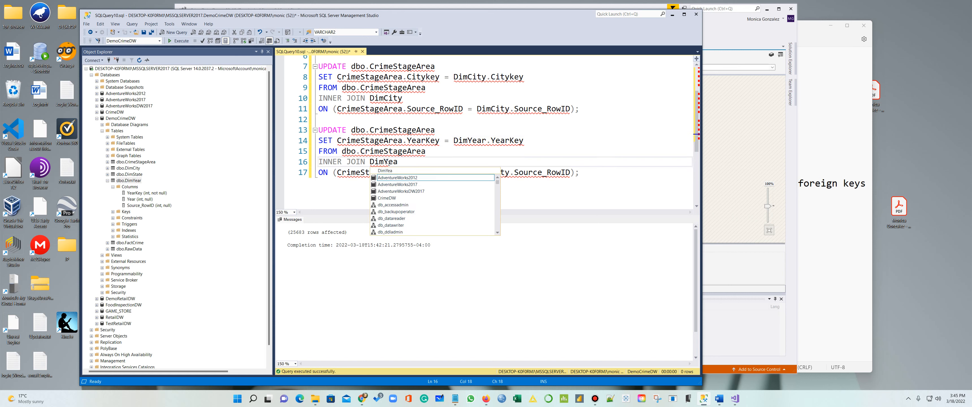
{"action": "type", "text": "r"}
{"action": "left_click", "coordinate": [583, 195]}
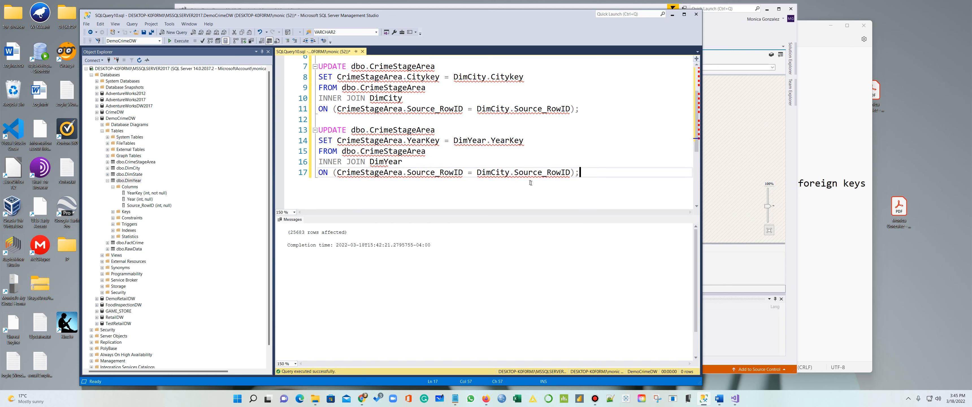
{"action": "left_click", "coordinate": [510, 172]}
{"action": "left_click_drag", "start_coordinate": [510, 172], "coordinate": [493, 172]}
{"action": "type", "text": "Year"}
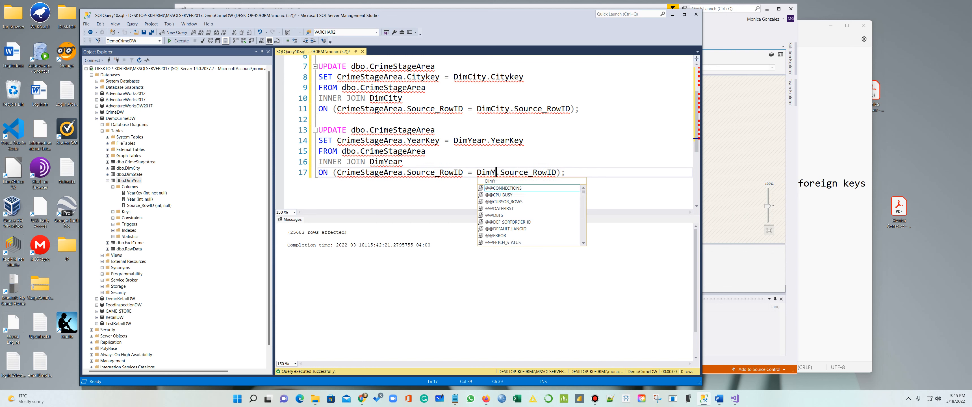
{"action": "mouse_move", "coordinate": [463, 172]}
{"action": "left_mouse_down"}
{"action": "mouse_move", "coordinate": [406, 173]}
{"action": "mouse_move", "coordinate": [464, 178]}
{"action": "left_mouse_up"}
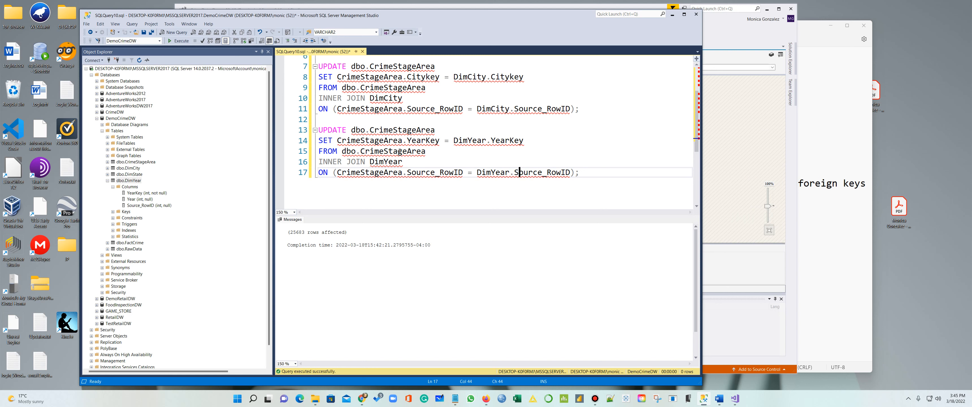
{"action": "left_click_drag", "start_coordinate": [581, 172], "coordinate": [318, 130]}
{"action": "left_click", "coordinate": [179, 41]}
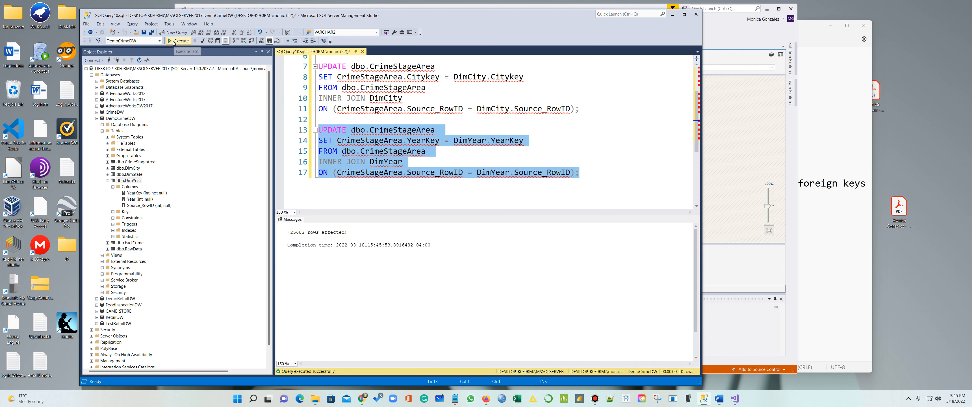
{"action": "left_click", "coordinate": [139, 60]}
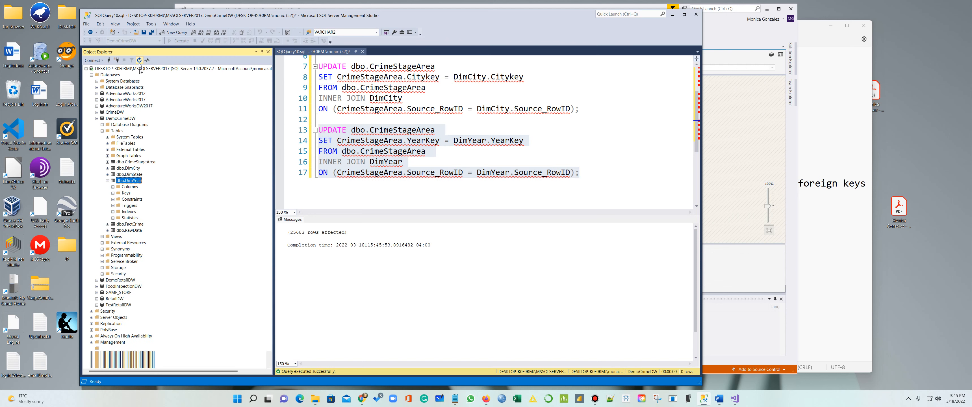
List the top 1000 dbo.CrimeStageArea rows in DemoCrimeDW to check the filled keys, then return to Visual Studio
{"action": "left_click", "coordinate": [97, 118]}
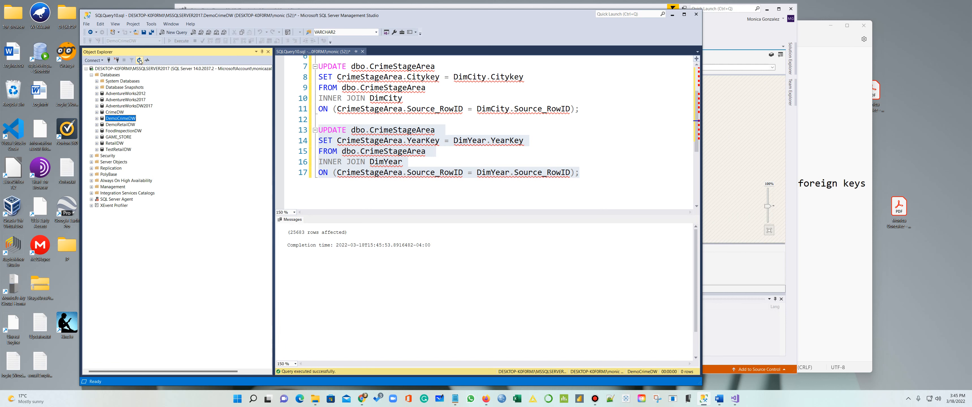
{"action": "left_click", "coordinate": [97, 118]}
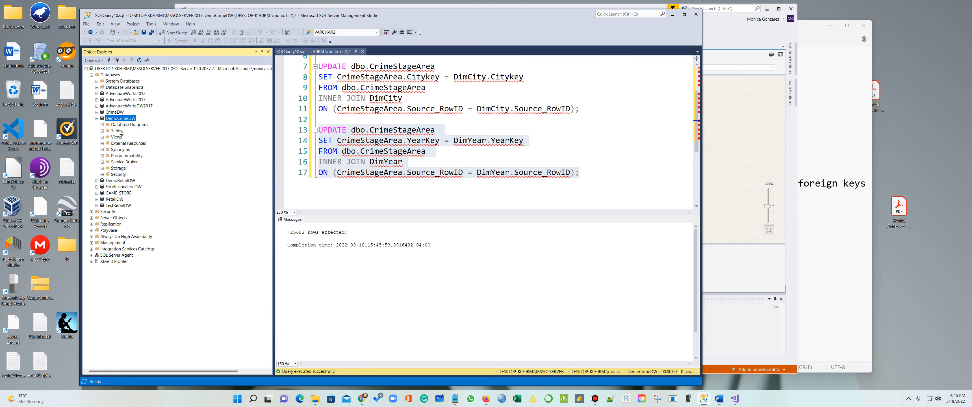
{"action": "left_click", "coordinate": [102, 130]}
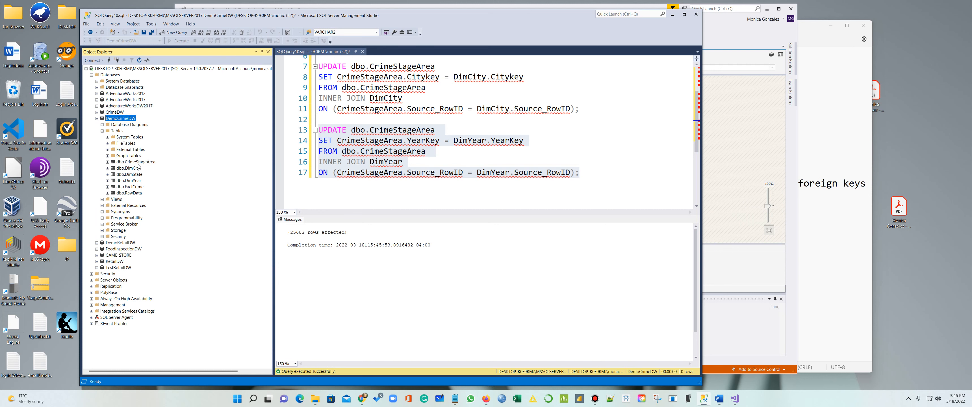
{"action": "right_click", "coordinate": [138, 162]}
{"action": "left_click", "coordinate": [159, 179]}
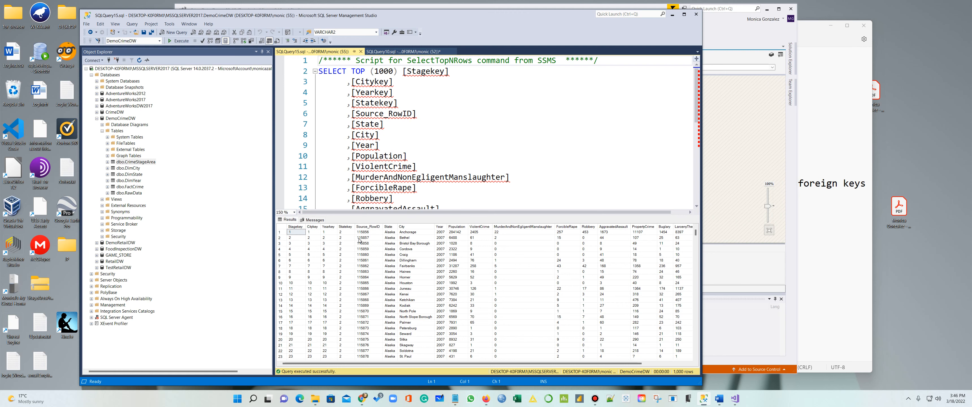
{"action": "left_click", "coordinate": [733, 153]}
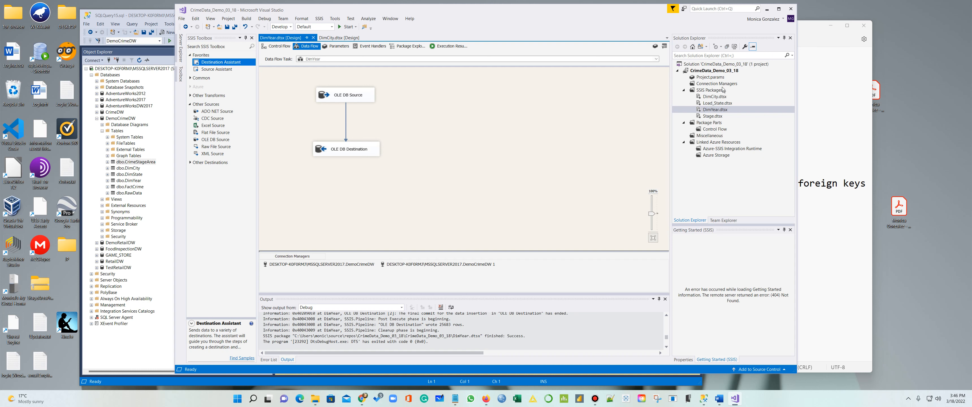
Add a new SSIS package to the project and rename it FactCrime
{"action": "right_click", "coordinate": [722, 90]}
{"action": "left_click", "coordinate": [734, 95]}
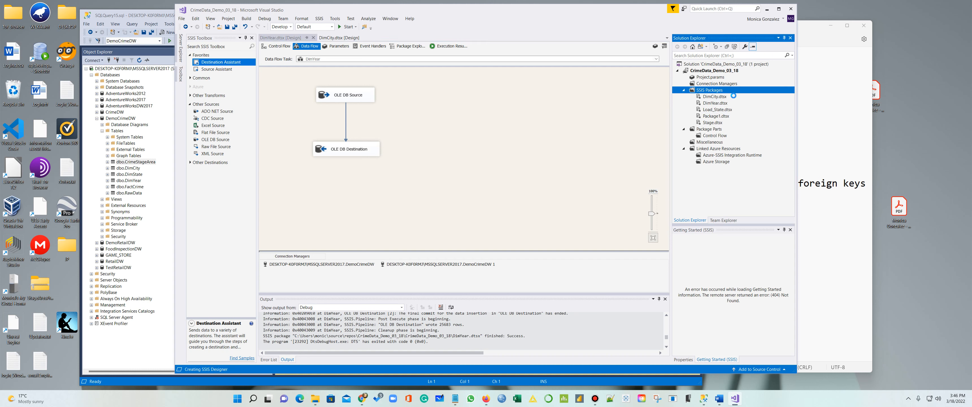
{"action": "right_click", "coordinate": [718, 116]}
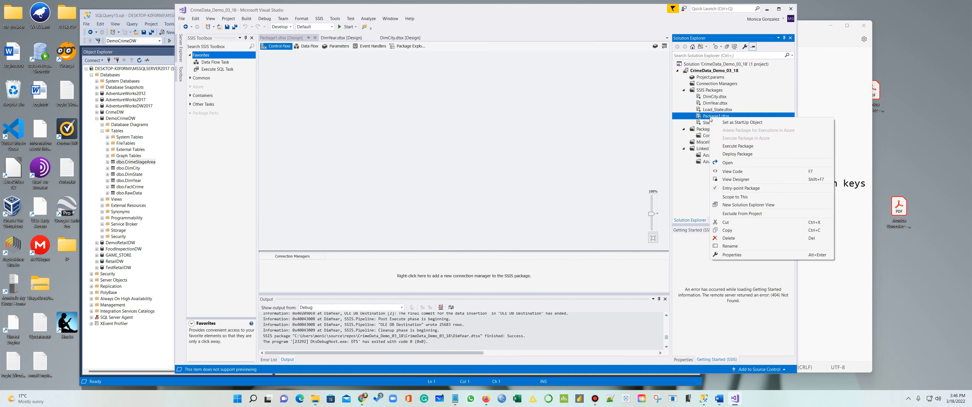
{"action": "left_click", "coordinate": [727, 246]}
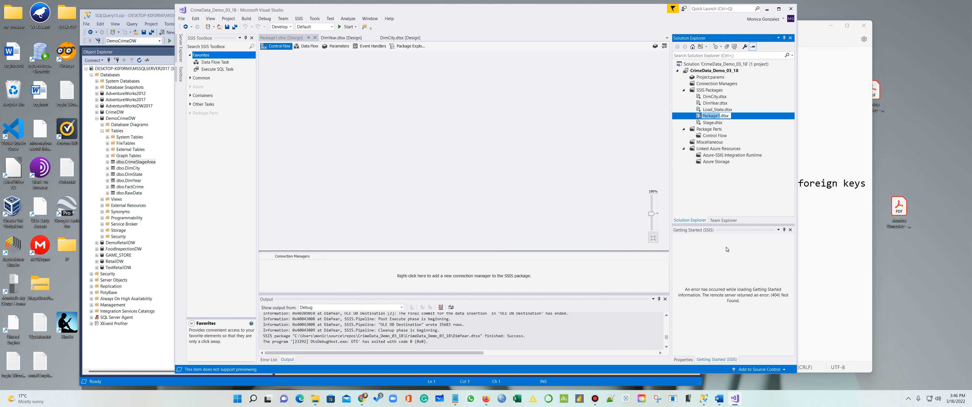
{"action": "type", "text": "FactCrime"}
{"action": "key", "text": "Return"}
Place a Data Flow Task named FactCrime in the control flow and open its data flow
{"action": "left_click", "coordinate": [222, 63]}
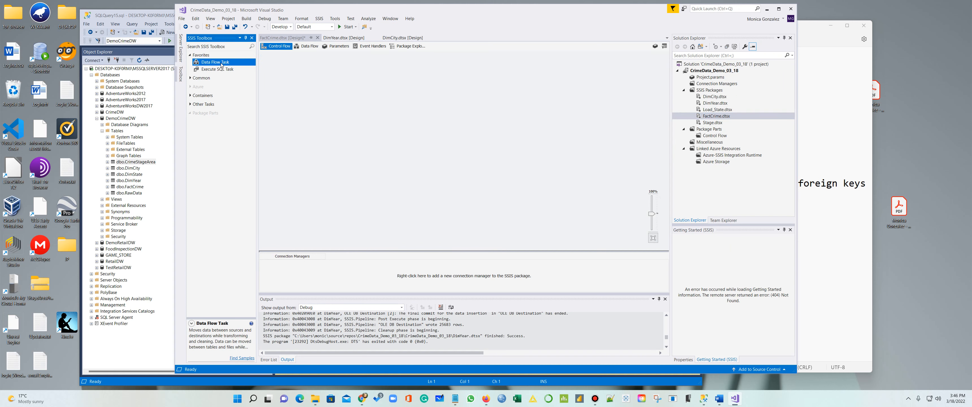
{"action": "left_click", "coordinate": [318, 75]}
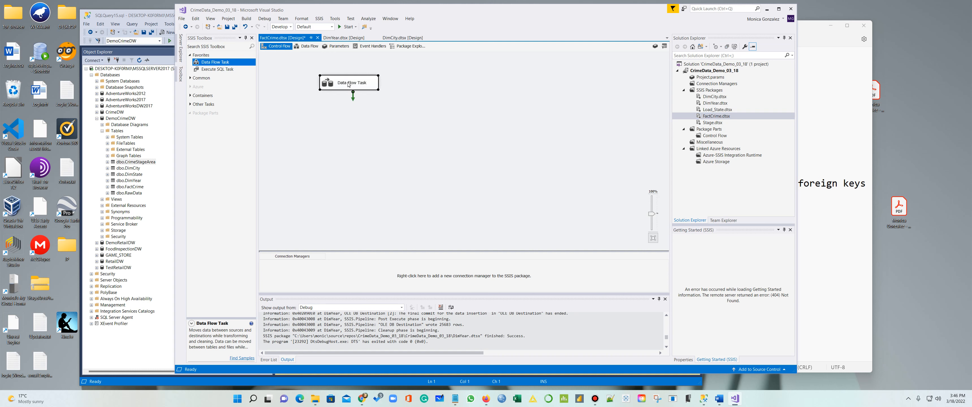
{"action": "left_click", "coordinate": [351, 84]}
{"action": "type", "text": "Fact"}
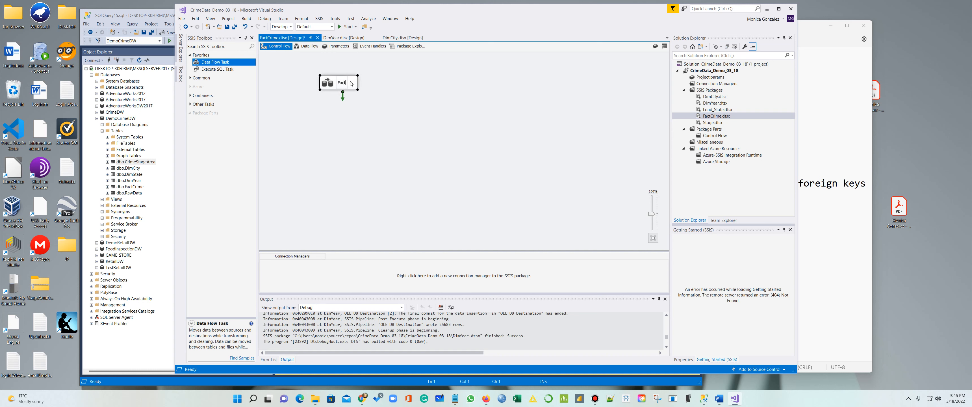
{"action": "type", "text": "Crime"}
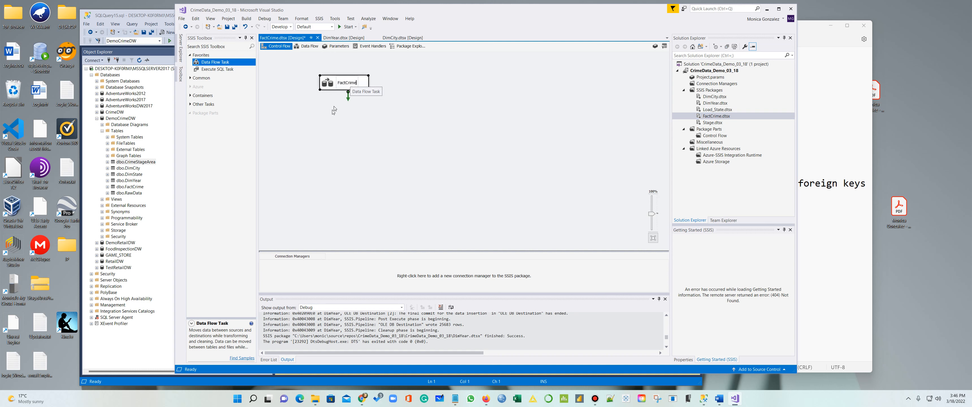
{"action": "left_click", "coordinate": [387, 140]}
{"action": "double_click", "coordinate": [360, 84]}
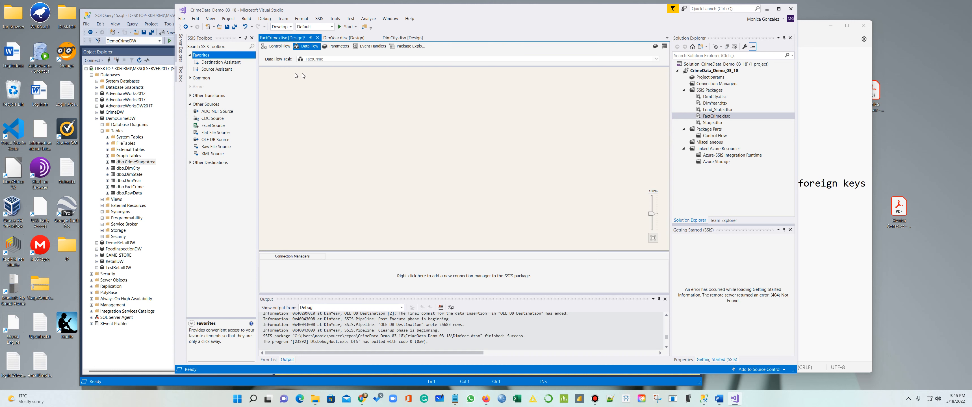
Add a Source Assistant with a new connection using the SQL Server Native Client 11.0 provider
{"action": "left_click_drag", "start_coordinate": [216, 69], "coordinate": [343, 89]}
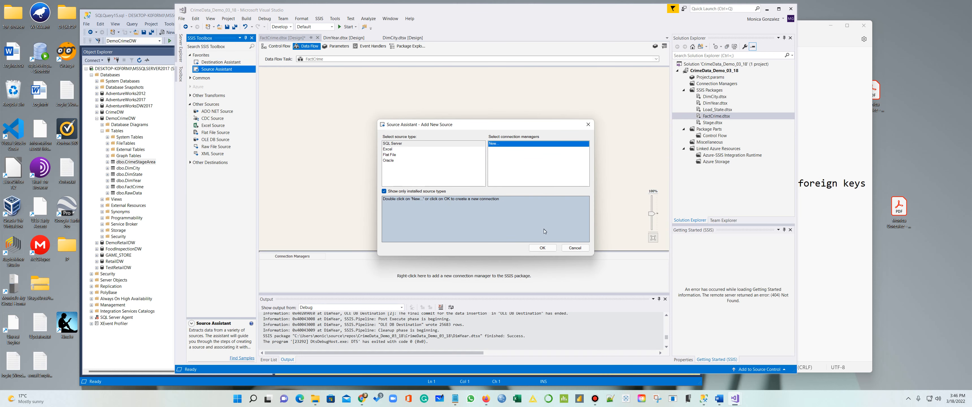
{"action": "left_click", "coordinate": [543, 248]}
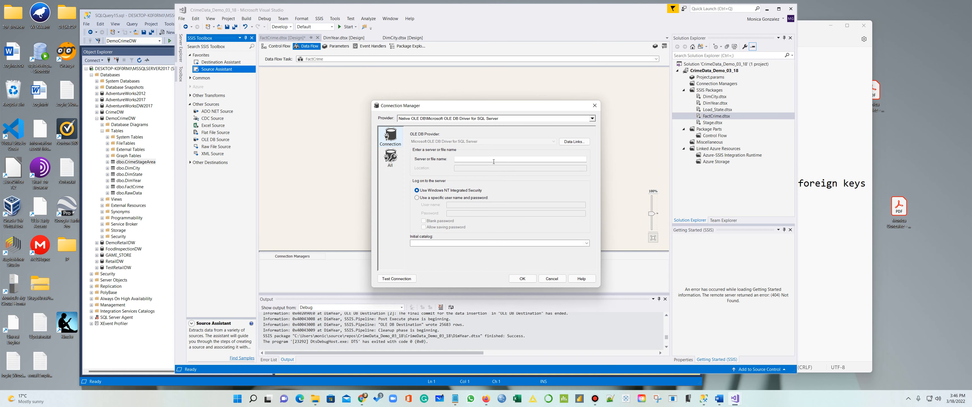
{"action": "left_click", "coordinate": [474, 119]}
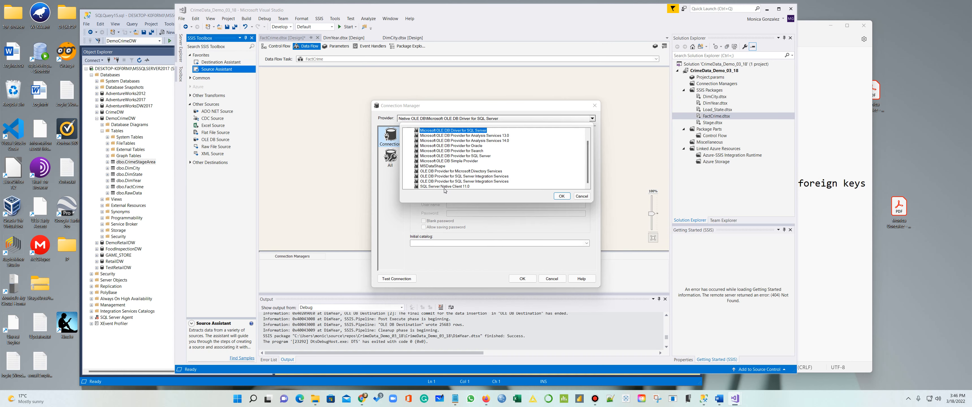
{"action": "left_click", "coordinate": [444, 186]}
{"action": "left_click", "coordinate": [561, 196]}
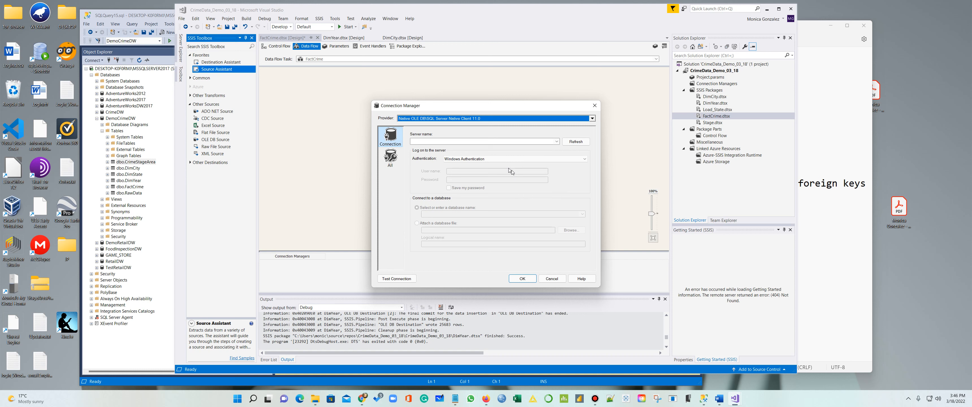
Fill the server name field with the server instance name copied from the Notepad notes
{"action": "left_click", "coordinate": [477, 142]}
{"action": "type", "text": "UPDATE dbo.CrimeStageArea"}
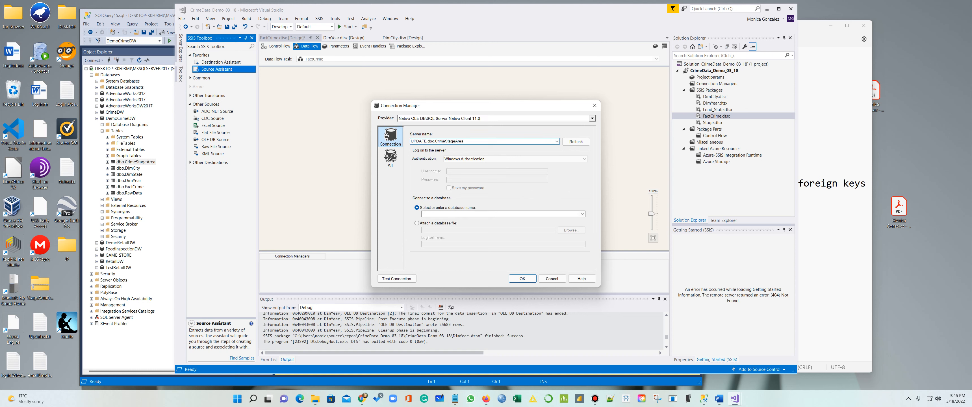
{"action": "key", "text": "ctrl+z"}
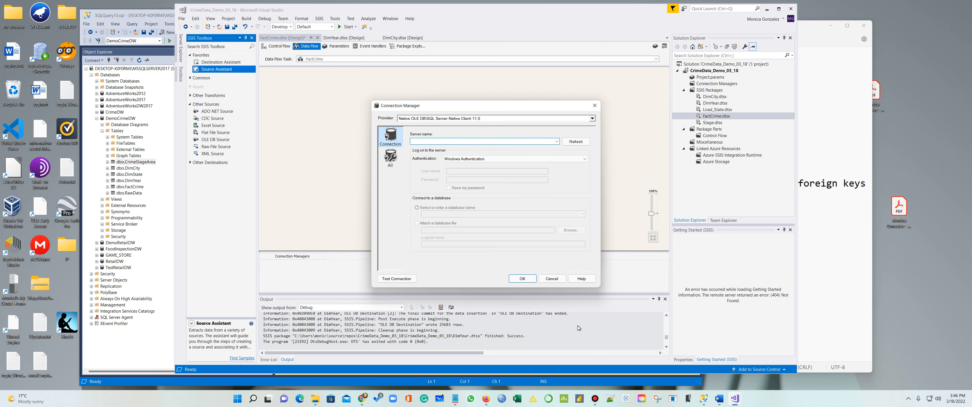
{"action": "left_click", "coordinate": [454, 398]}
{"action": "left_click_drag", "start_coordinate": [538, 58], "coordinate": [396, 69]}
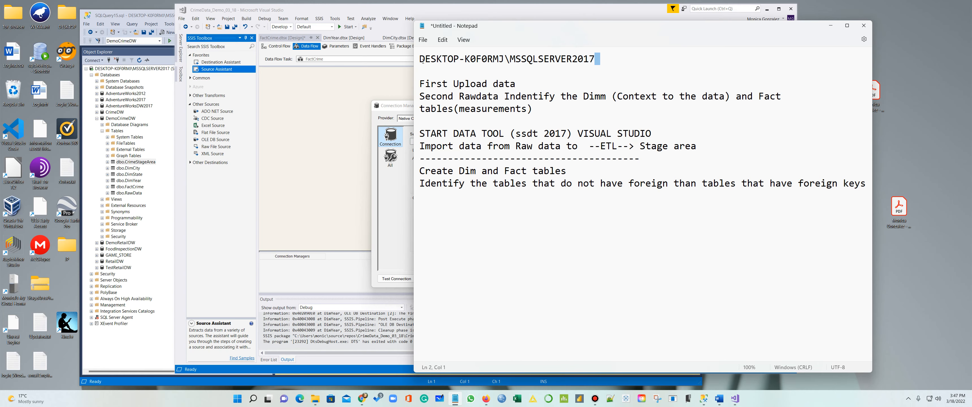
{"action": "left_click_drag", "start_coordinate": [596, 60], "coordinate": [421, 59]}
{"action": "key", "text": "ctrl+c"}
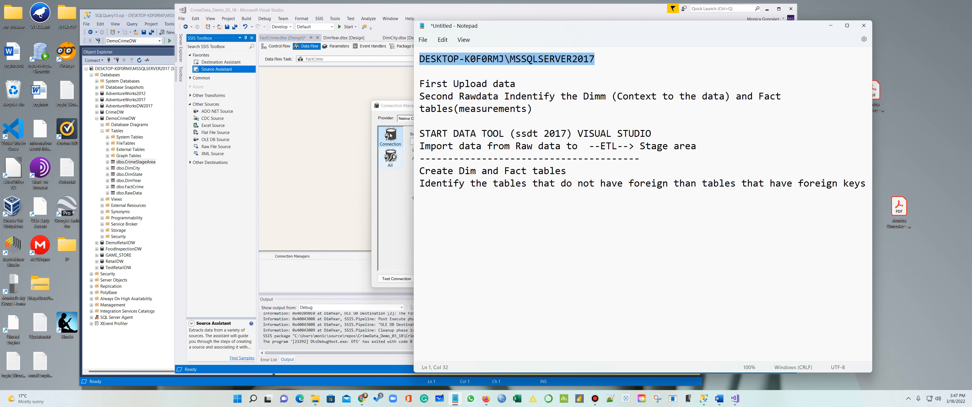
{"action": "left_click", "coordinate": [379, 198]}
{"action": "key", "text": "ctrl+v"}
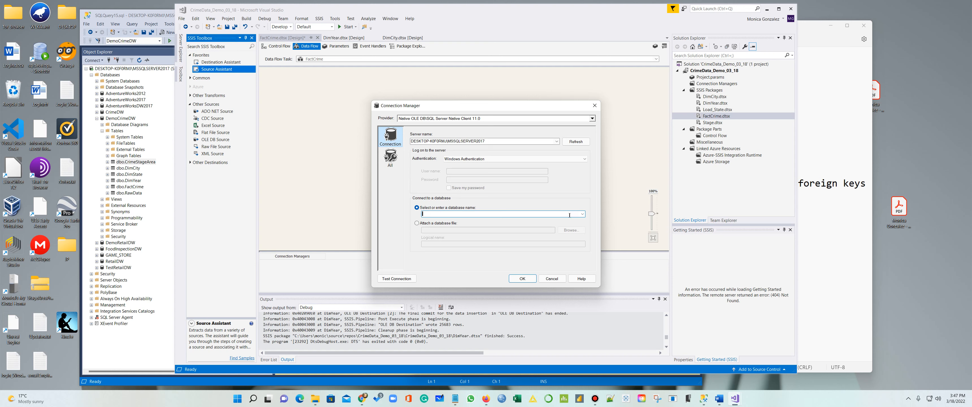
Select the DemoCrimeDW database to create the OLE DB Source, and drop a Destination Assistant onto the data flow
{"action": "left_click", "coordinate": [582, 214]}
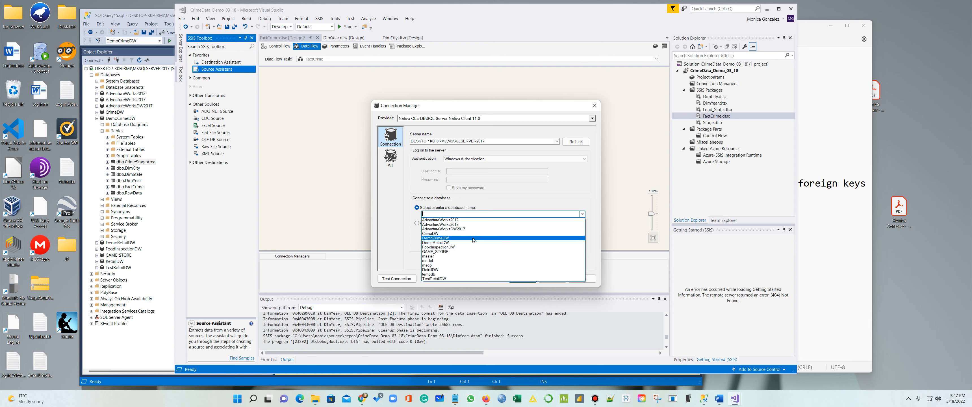
{"action": "left_click", "coordinate": [502, 238]}
{"action": "left_click", "coordinate": [523, 279]}
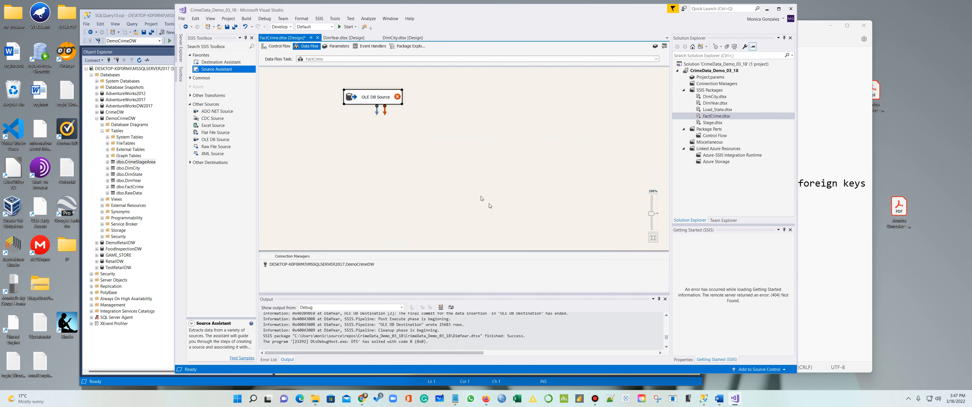
{"action": "left_click_drag", "start_coordinate": [208, 63], "coordinate": [399, 140]}
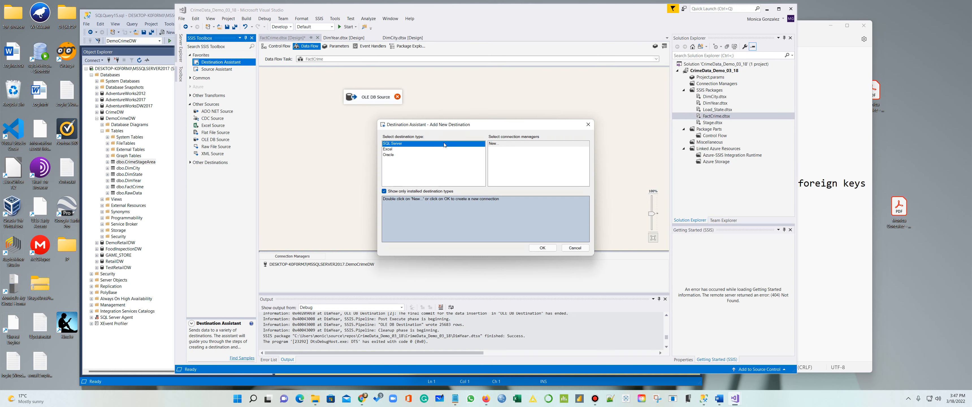
Create a new destination connection with SQL Server Native Client 11.0 on the MSSQLSERVER2017 server
{"action": "left_click", "coordinate": [501, 144]}
{"action": "left_click", "coordinate": [543, 247]}
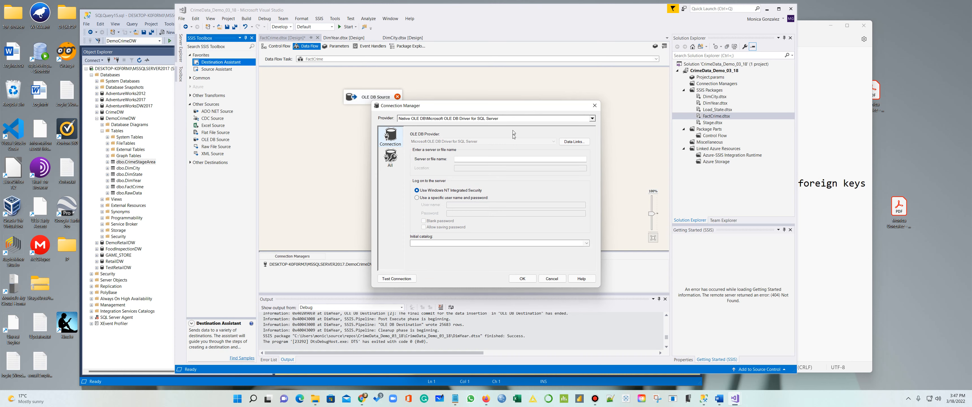
{"action": "left_click", "coordinate": [513, 118]}
{"action": "left_click", "coordinate": [463, 186]}
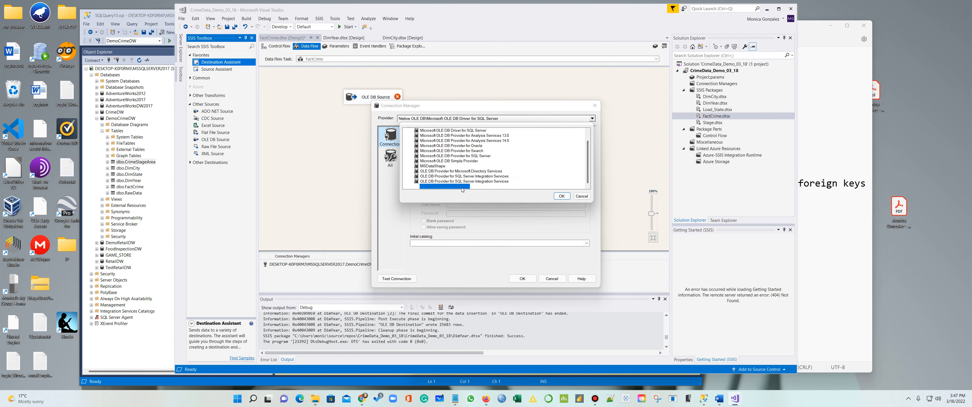
{"action": "left_click", "coordinate": [560, 196]}
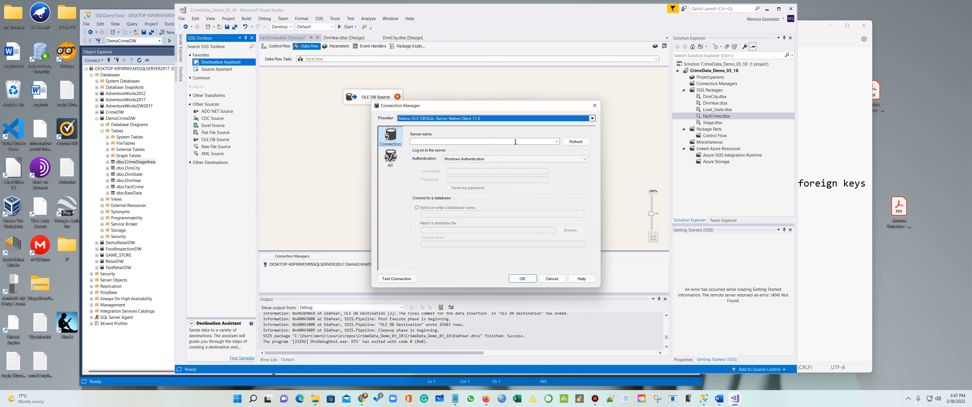
{"action": "left_click", "coordinate": [557, 141]}
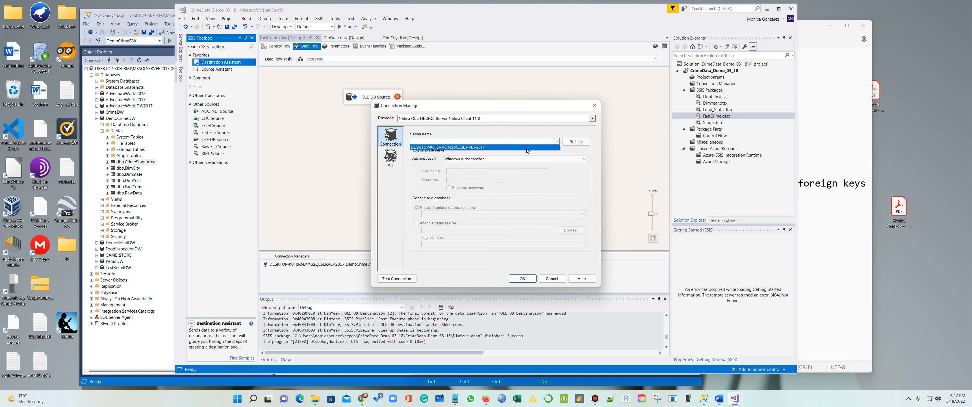
{"action": "left_click", "coordinate": [527, 149]}
{"action": "left_click", "coordinate": [481, 214]}
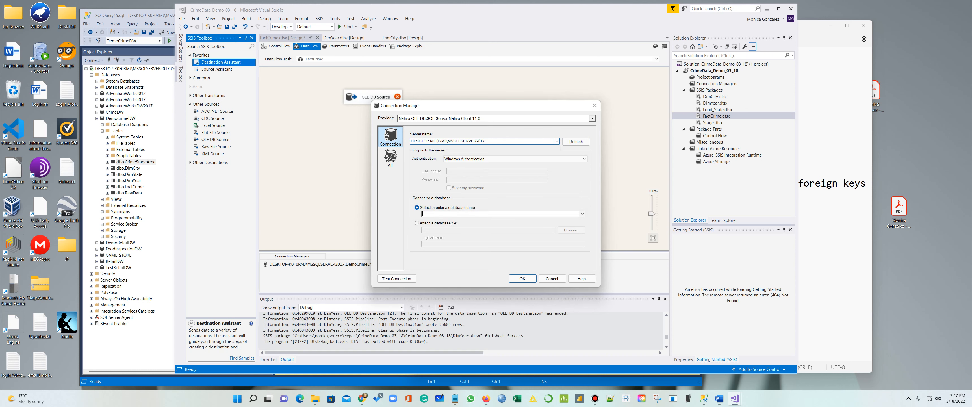
Choose the DemoCrimeDW database for the destination, then line the source up above the destination
{"action": "left_click", "coordinate": [582, 214]}
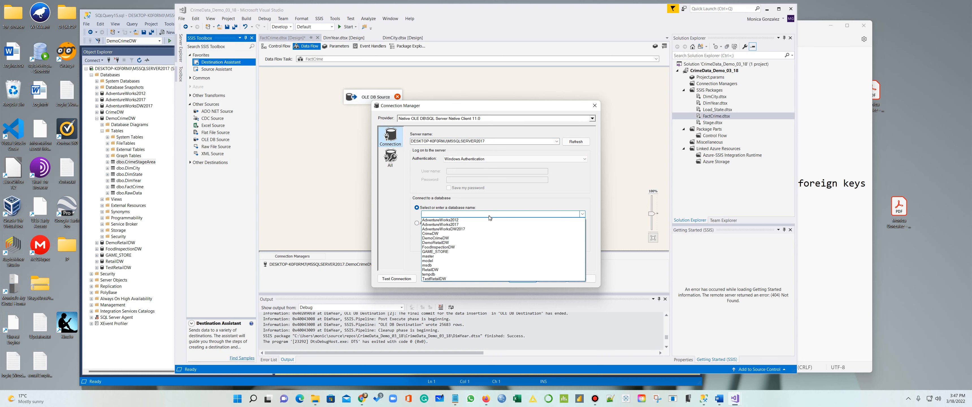
{"action": "left_click", "coordinate": [464, 238]}
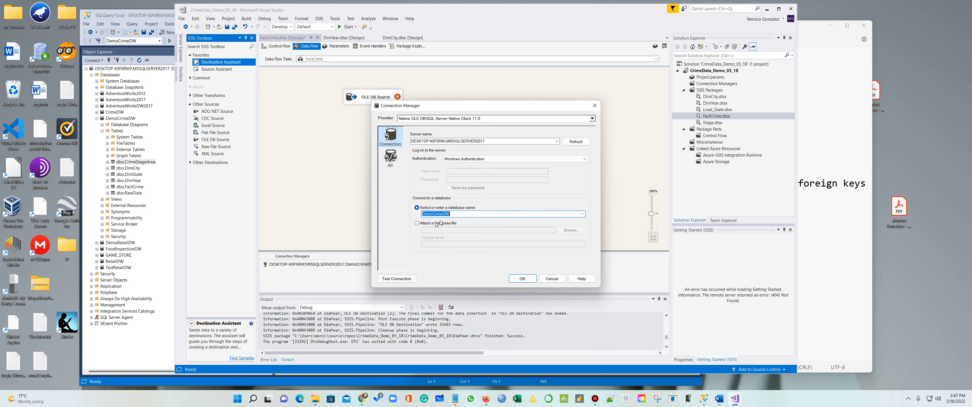
{"action": "left_click", "coordinate": [521, 279]}
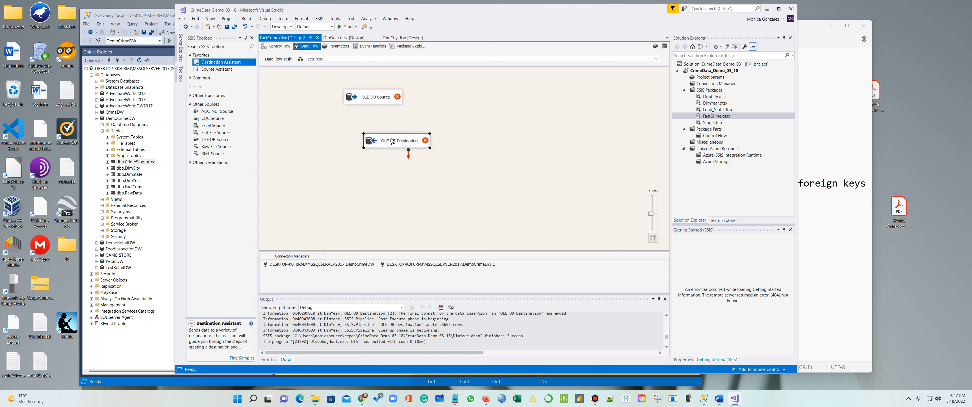
{"action": "left_click_drag", "start_coordinate": [393, 142], "coordinate": [356, 148]}
{"action": "left_click", "coordinate": [463, 266]}
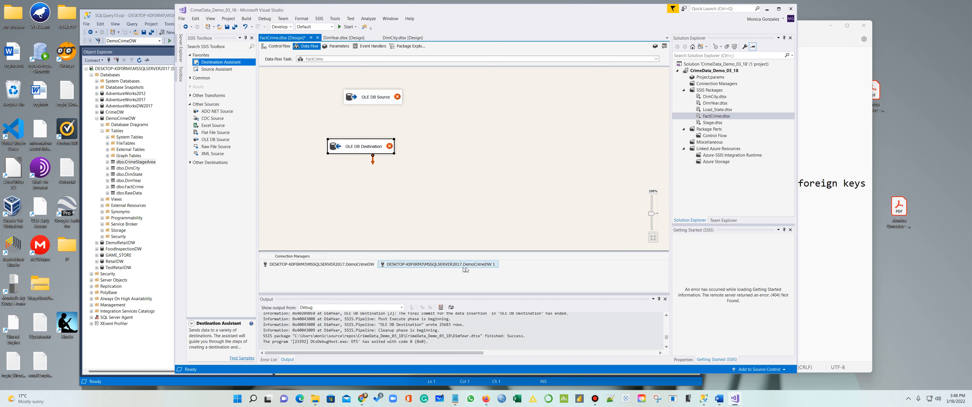
{"action": "left_click_drag", "start_coordinate": [367, 98], "coordinate": [359, 145]}
Set the OLE DB Source to read from the [dbo].[CrimeStageArea] table
{"action": "right_click", "coordinate": [361, 92]}
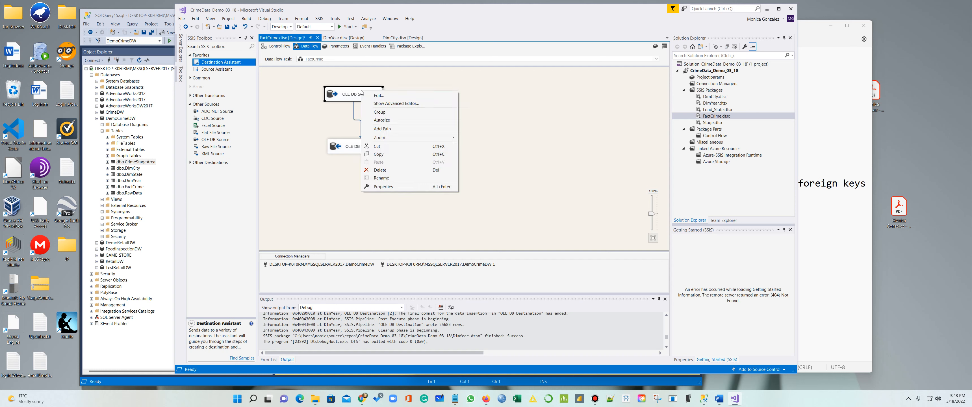
{"action": "left_click", "coordinate": [388, 96]}
{"action": "left_click", "coordinate": [482, 191]}
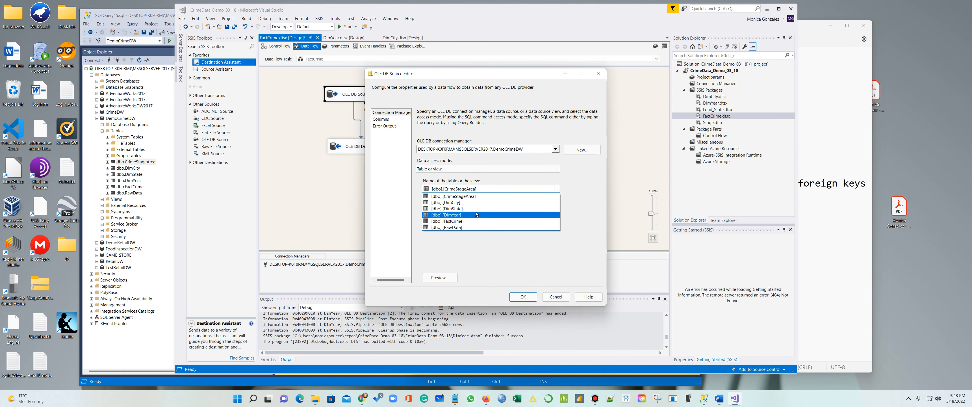
{"action": "left_click", "coordinate": [482, 196]}
{"action": "left_click", "coordinate": [523, 297]}
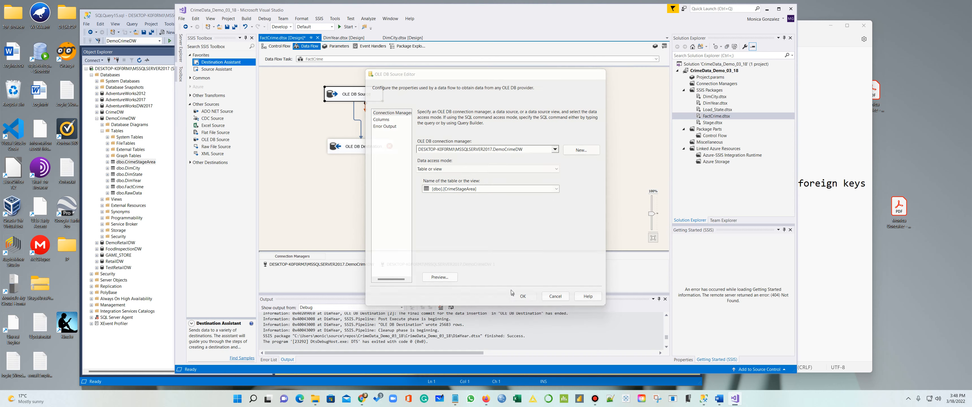
Set the OLE DB Destination to load [dbo].[FactCrime] and review its column mappings
{"action": "right_click", "coordinate": [372, 149]}
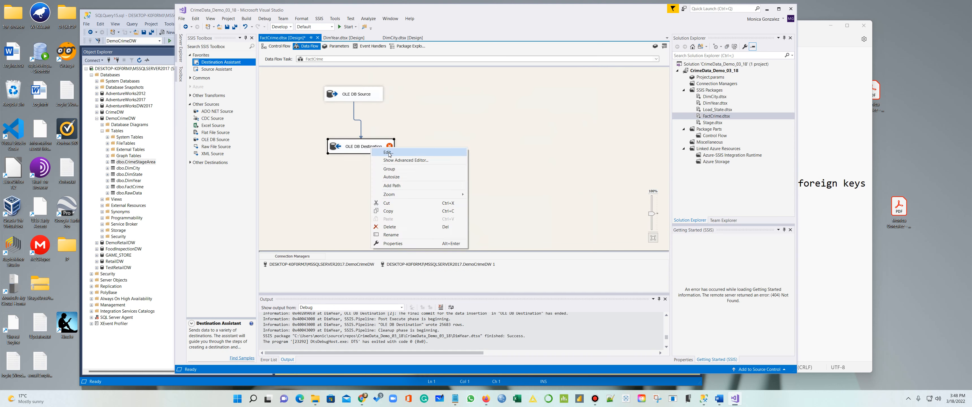
{"action": "left_click", "coordinate": [382, 152]}
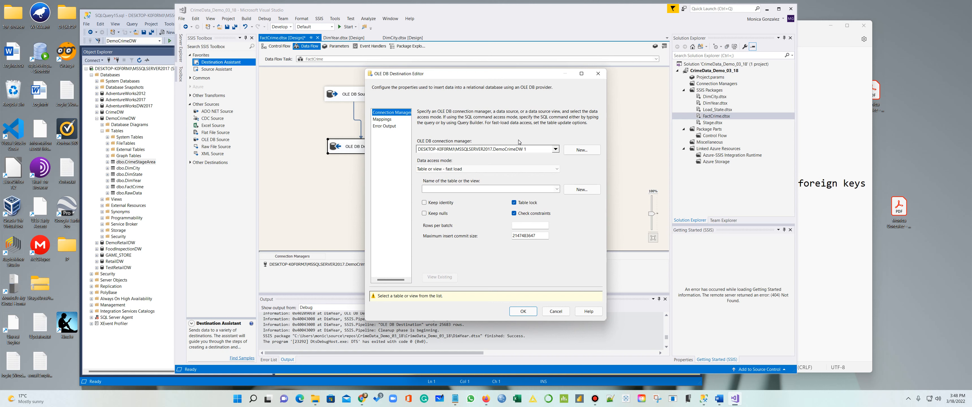
{"action": "left_click", "coordinate": [556, 189]}
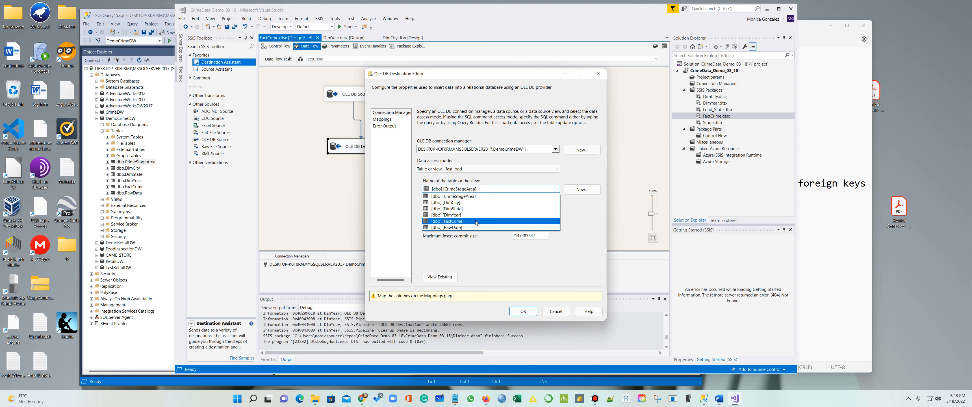
{"action": "left_click", "coordinate": [524, 221]}
{"action": "left_click", "coordinate": [384, 119]}
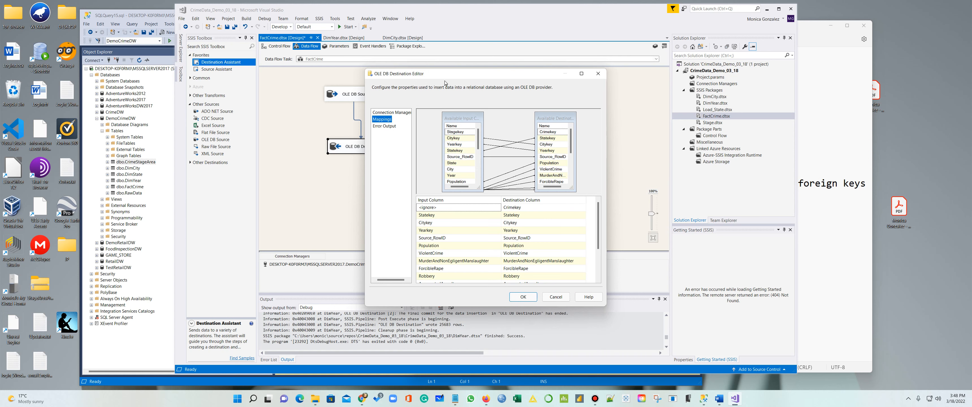
{"action": "left_click_drag", "start_coordinate": [449, 74], "coordinate": [411, 16]}
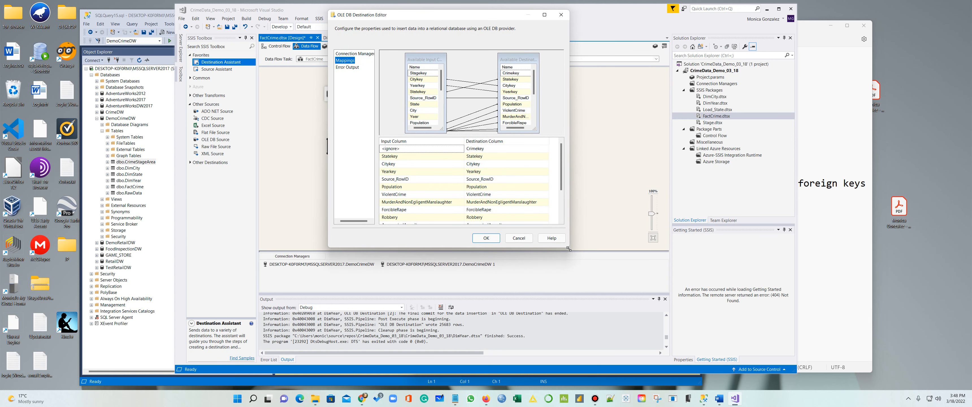
{"action": "left_click_drag", "start_coordinate": [569, 247], "coordinate": [710, 345]}
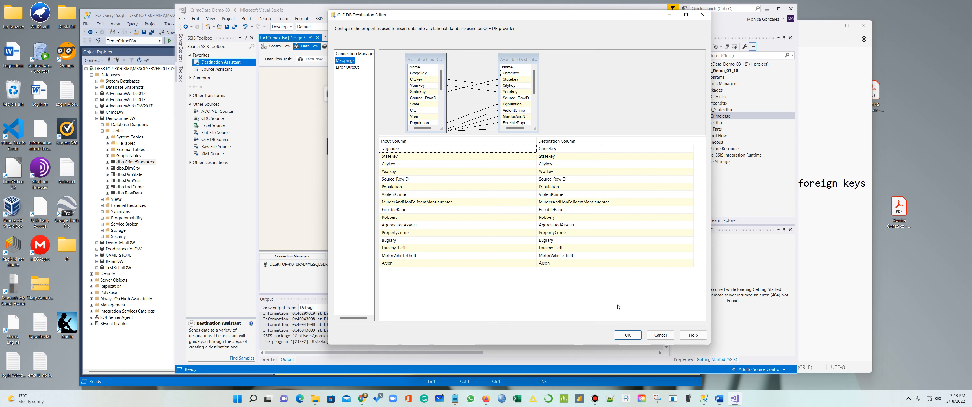
{"action": "left_click", "coordinate": [628, 335]}
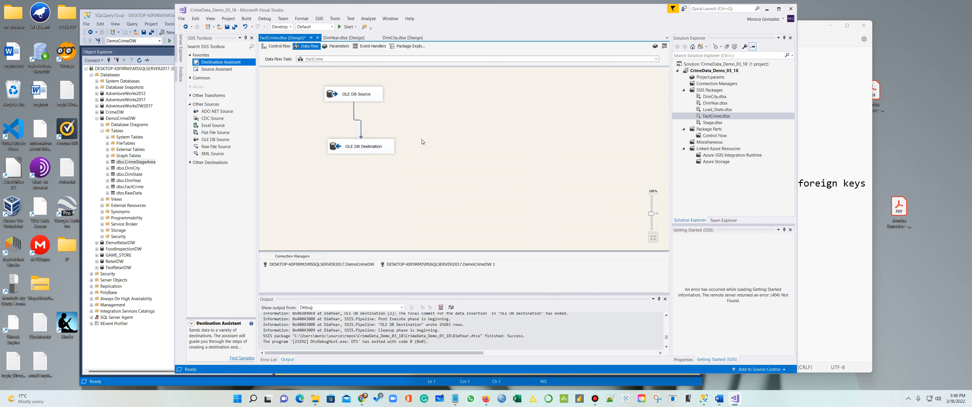
Execute the FactCrime data flow, stop debugging once it succeeds, and close Visual Studio
{"action": "right_click", "coordinate": [423, 128]}
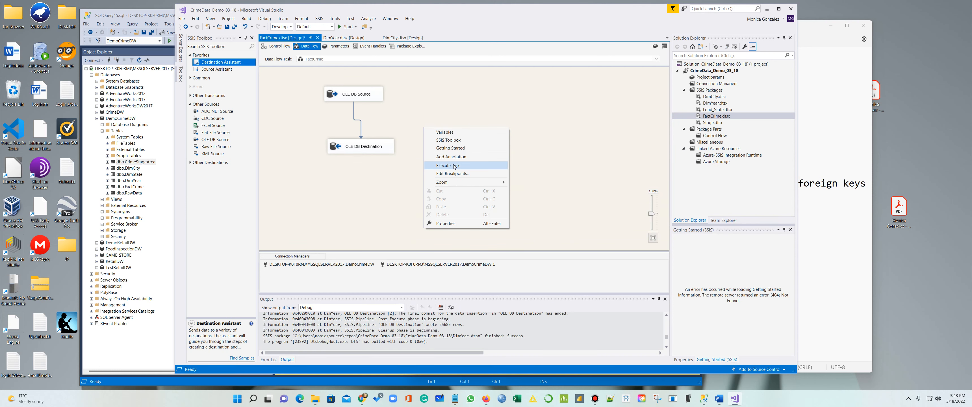
{"action": "left_click", "coordinate": [479, 164]}
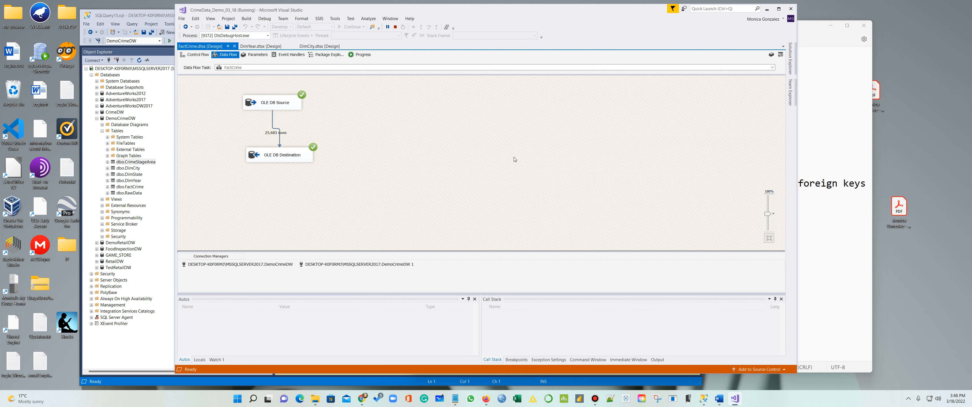
{"action": "left_click", "coordinate": [395, 27]}
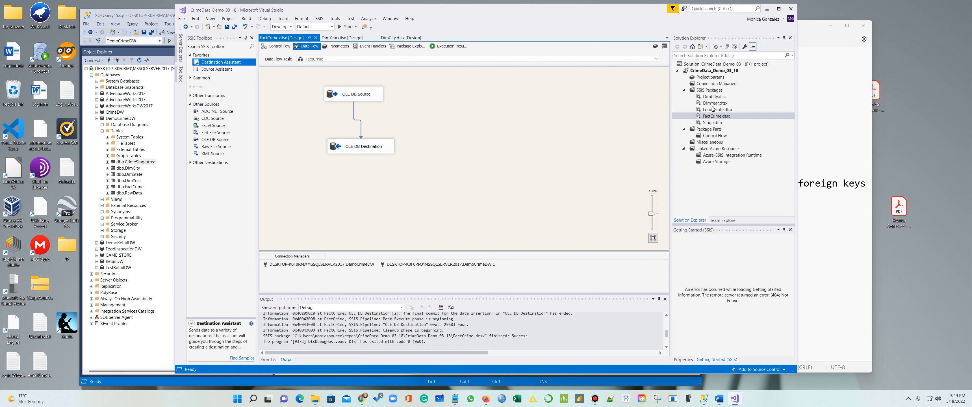
{"action": "left_click", "coordinate": [791, 9]}
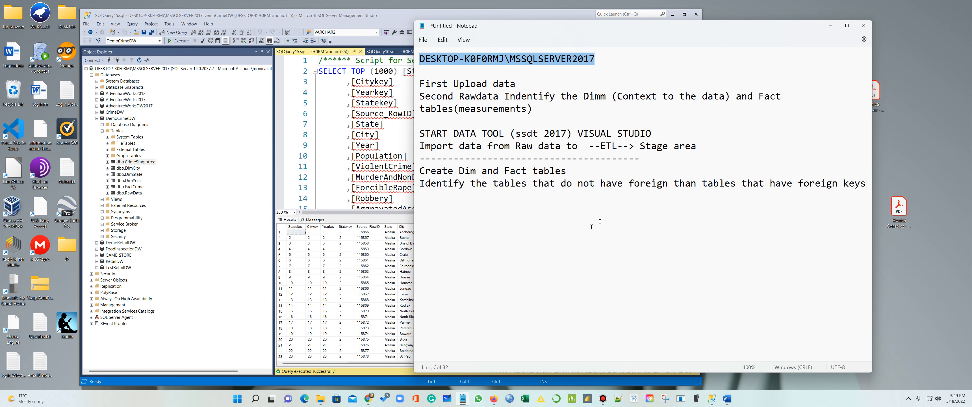
Minimize Notepad and close the top-1000 and UPDATE query tabs, choosing to save the script
{"action": "left_click", "coordinate": [583, 245]}
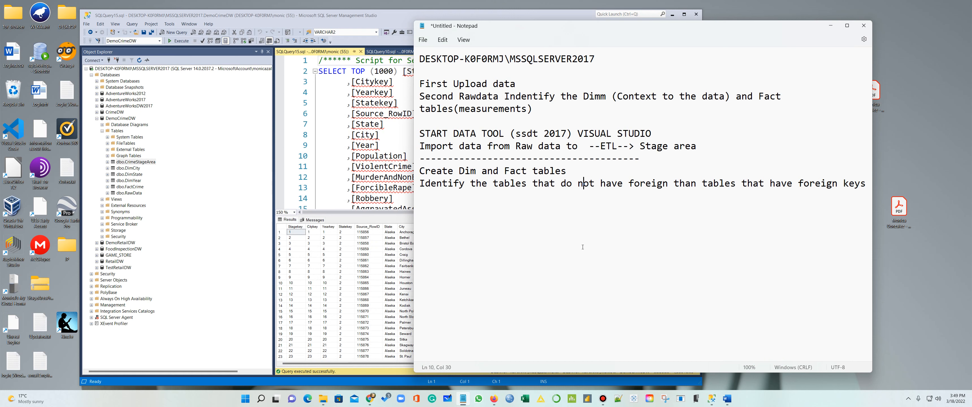
{"action": "left_click", "coordinate": [831, 26]}
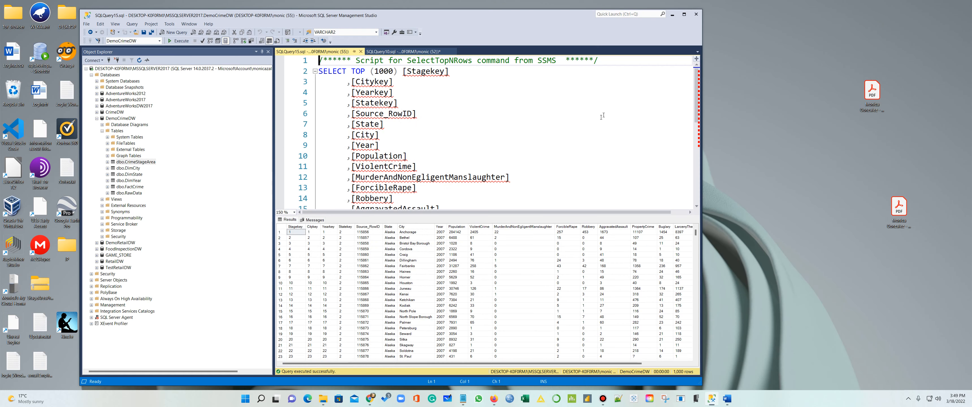
{"action": "left_click", "coordinate": [361, 52]}
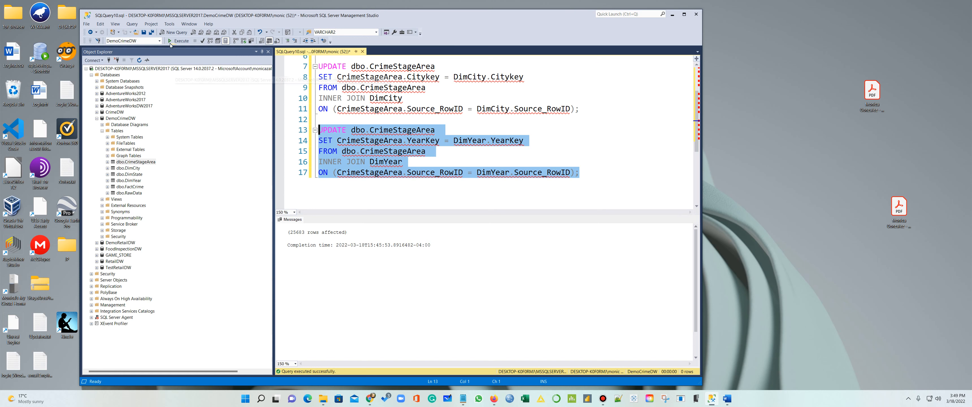
{"action": "left_click", "coordinate": [363, 51]}
{"action": "left_click", "coordinate": [383, 247]}
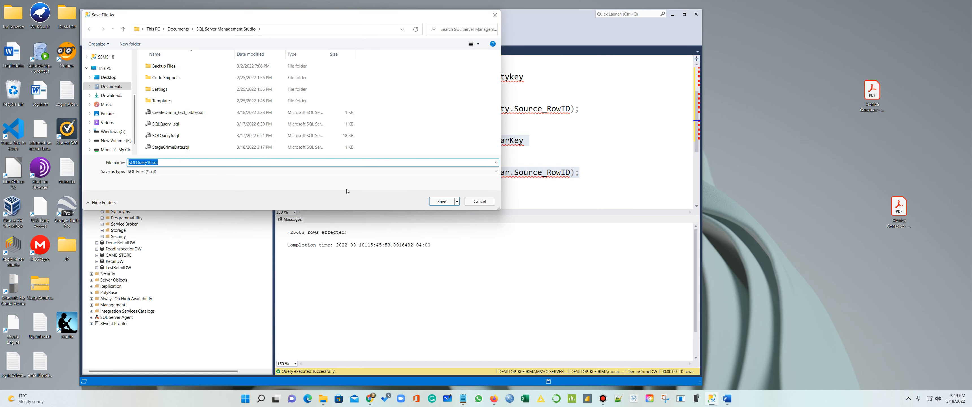
Save the script as CrimeUpdate in Desktop > Retail > Crime-Data-Mart-Files > CrimeETL > Final_Queries
{"action": "type", "text": "CrimeUpdate"}
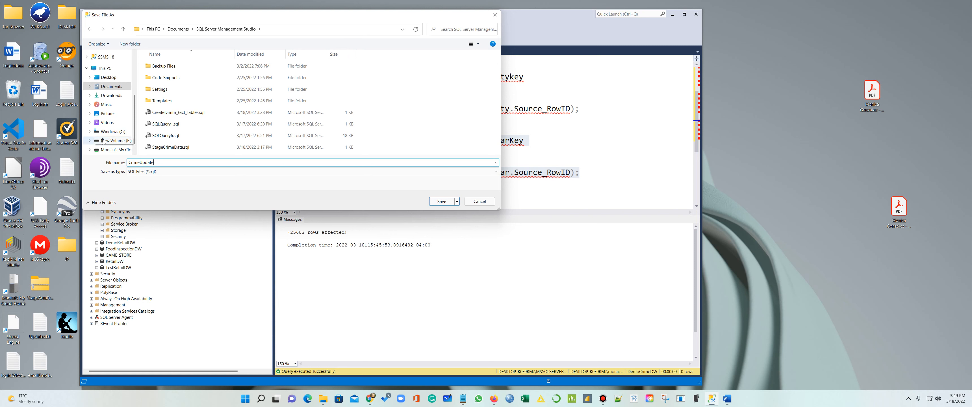
{"action": "left_click", "coordinate": [106, 79]}
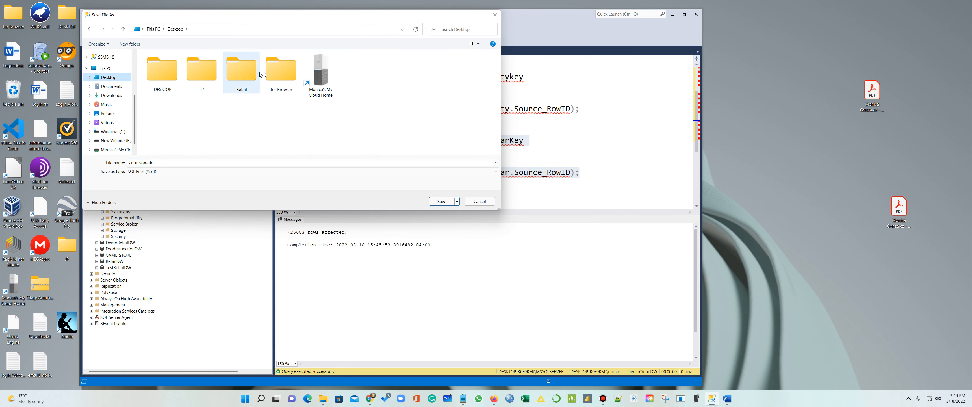
{"action": "double_click", "coordinate": [243, 75]}
{"action": "double_click", "coordinate": [174, 79]}
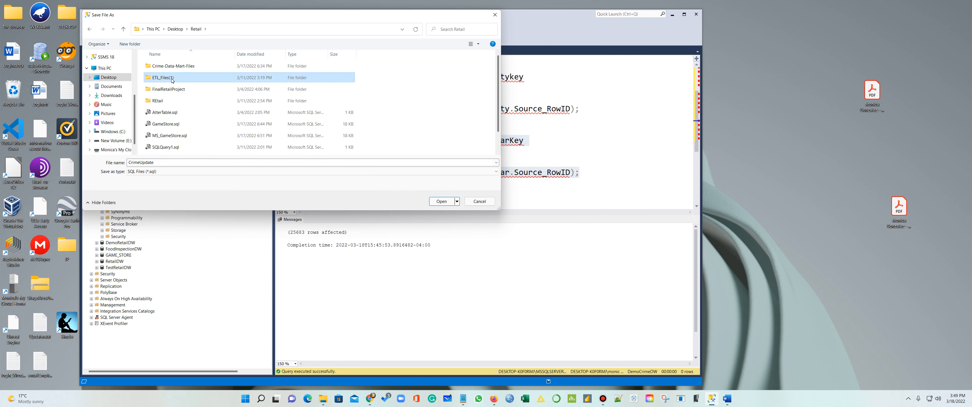
{"action": "double_click", "coordinate": [179, 67]}
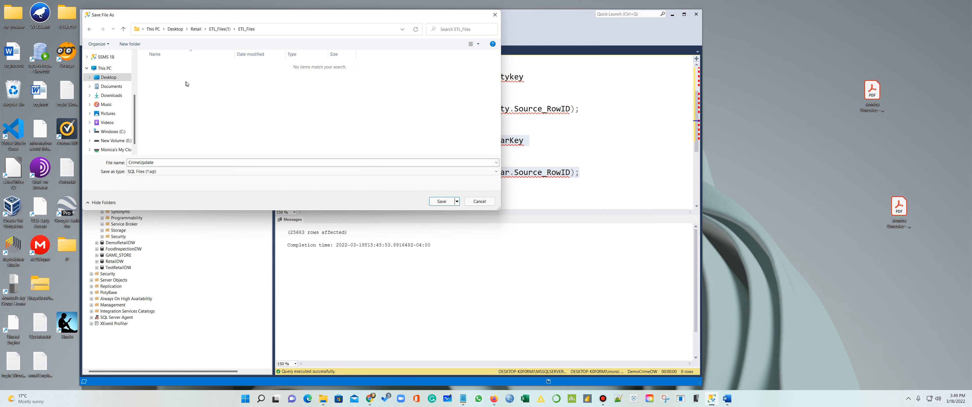
{"action": "left_click", "coordinate": [112, 79]}
{"action": "double_click", "coordinate": [235, 71]}
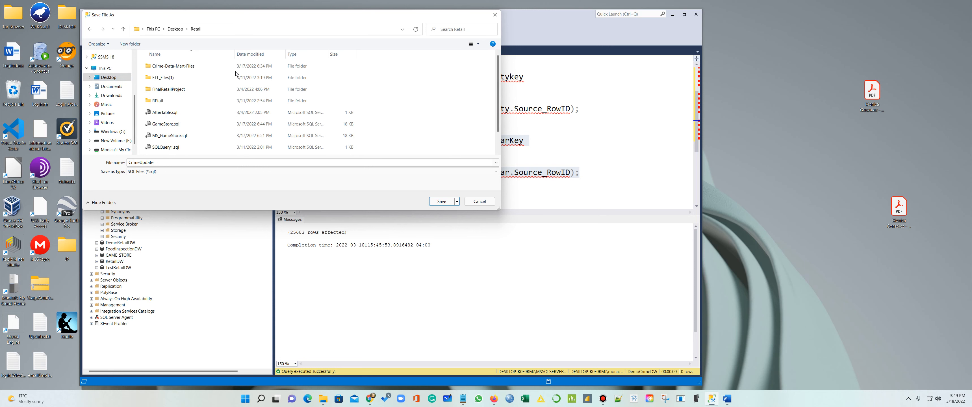
{"action": "double_click", "coordinate": [179, 67]}
{"action": "double_click", "coordinate": [170, 68]}
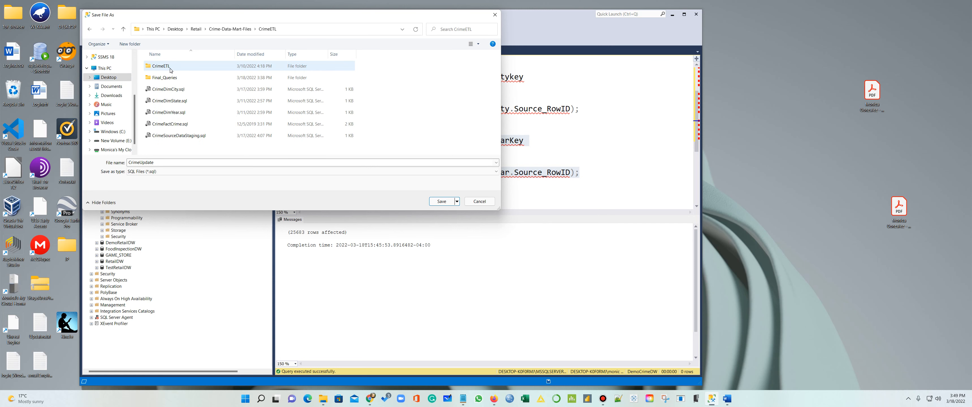
{"action": "double_click", "coordinate": [173, 78]}
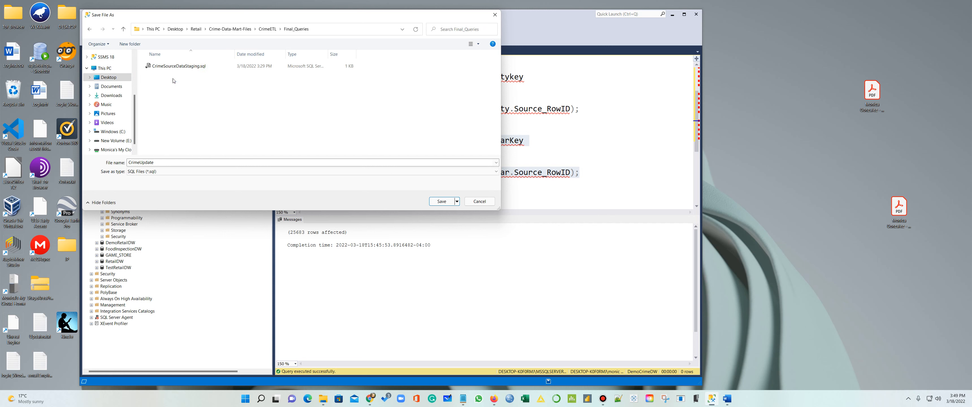
{"action": "left_click", "coordinate": [441, 202]}
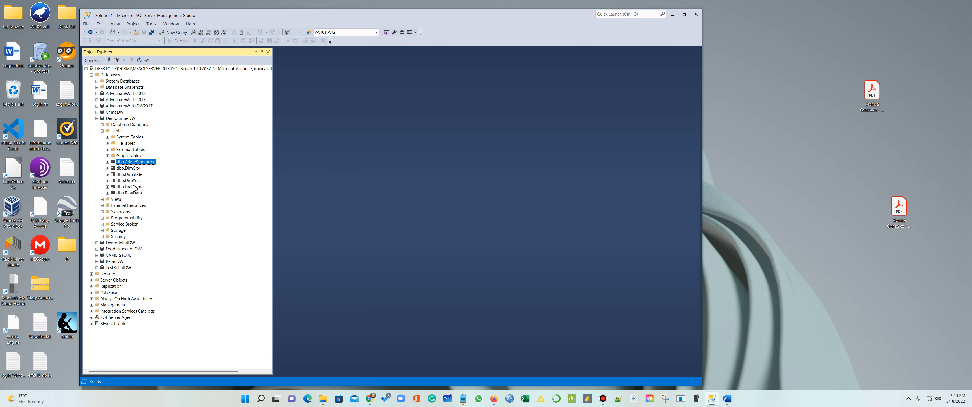
List the top 1000 dbo.FactCrime rows and widen the SSMS window to see all columns
{"action": "left_click", "coordinate": [136, 187]}
{"action": "right_click", "coordinate": [136, 188]}
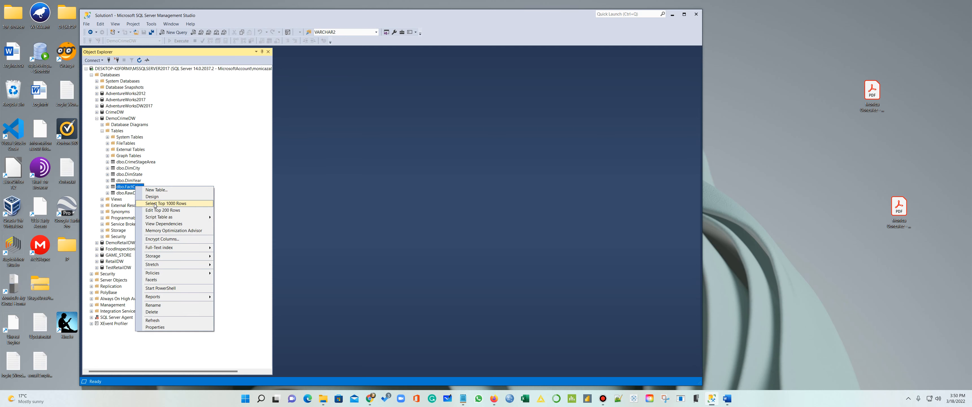
{"action": "left_click", "coordinate": [145, 204]}
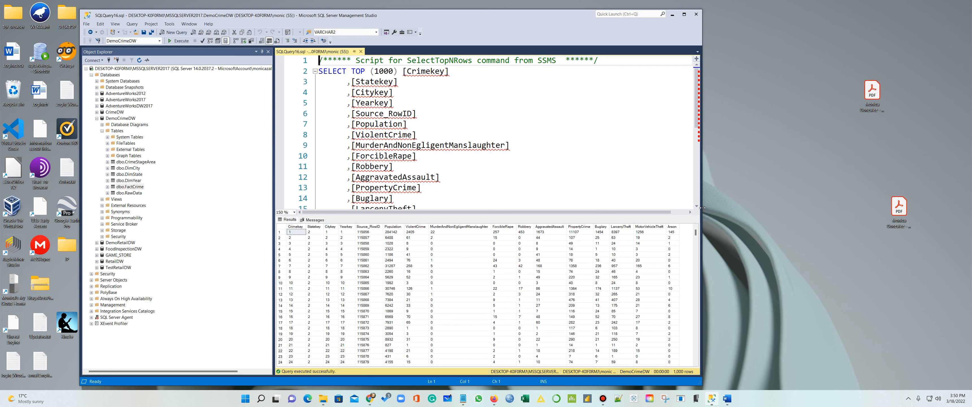
{"action": "left_click_drag", "start_coordinate": [702, 207], "coordinate": [916, 207]}
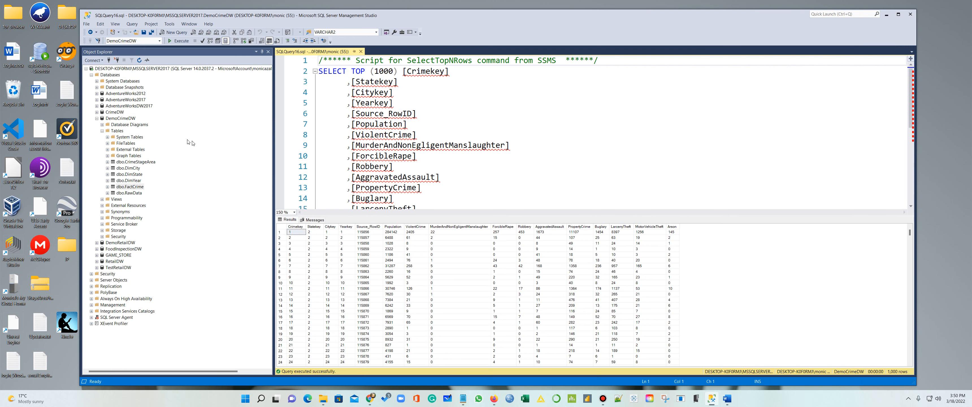
{"action": "left_click", "coordinate": [136, 169]}
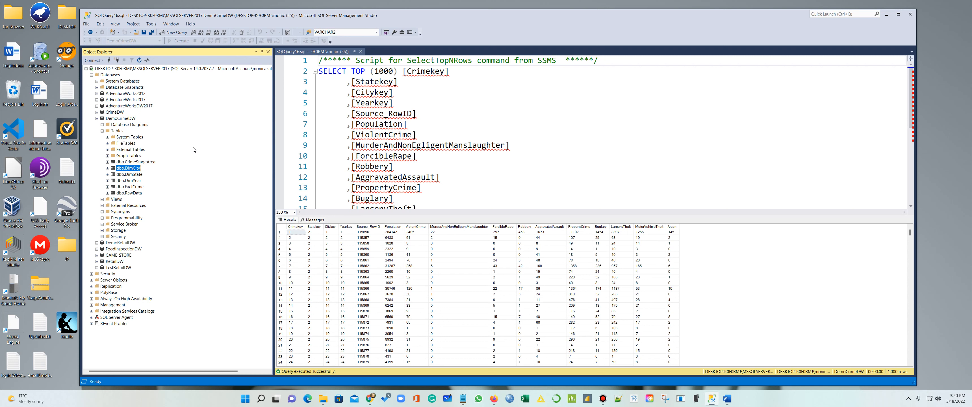
Make Citykey the primary key of DimCity and save the table design
{"action": "right_click", "coordinate": [130, 168]}
{"action": "left_click", "coordinate": [144, 179]}
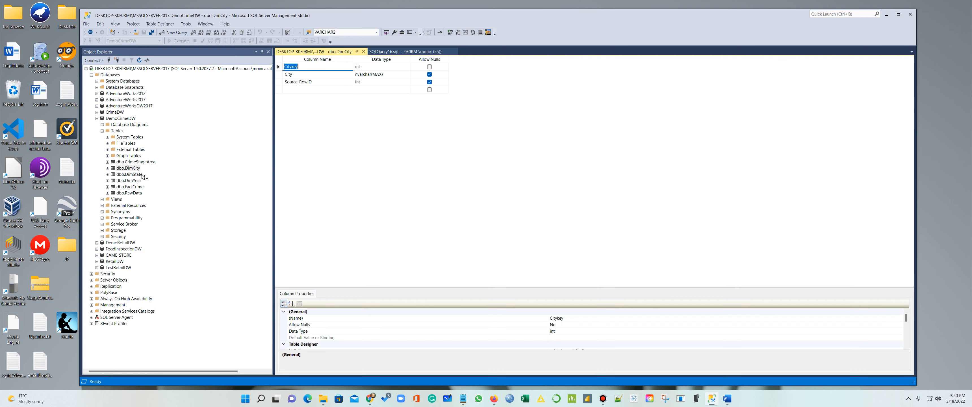
{"action": "right_click", "coordinate": [278, 68]}
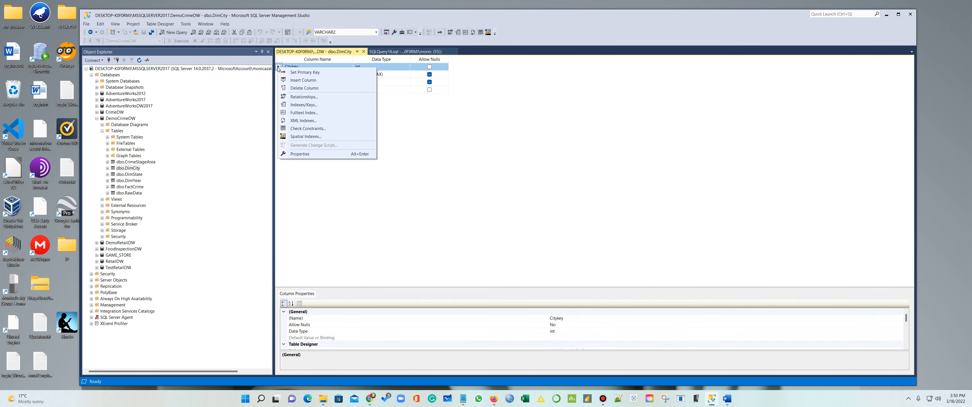
{"action": "left_click", "coordinate": [293, 72]}
{"action": "left_click", "coordinate": [363, 53]}
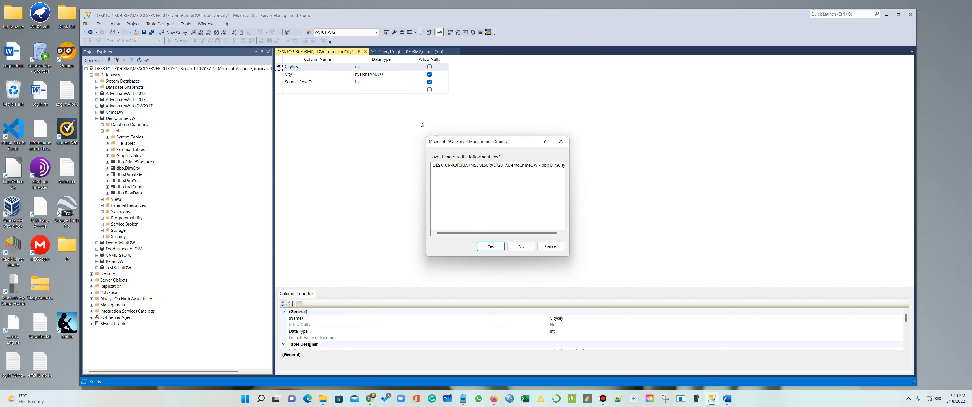
{"action": "left_click", "coordinate": [492, 248]}
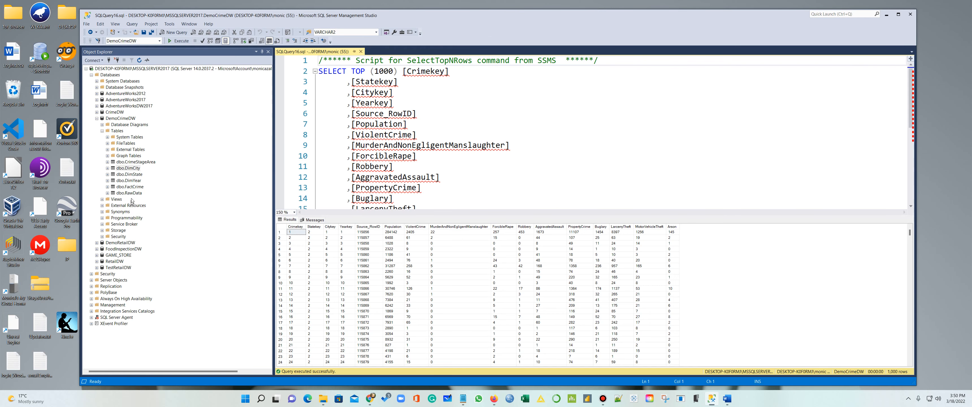
Make Statekey the primary key of DimState and save the table design
{"action": "right_click", "coordinate": [128, 175]}
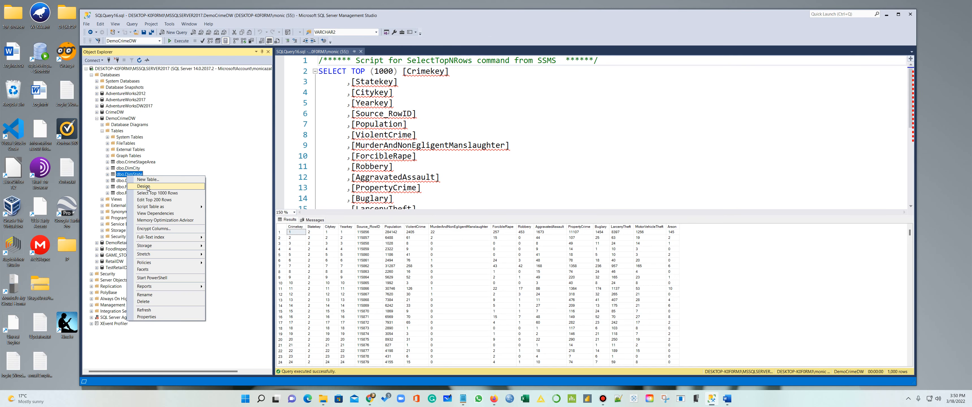
{"action": "left_click", "coordinate": [144, 186]}
{"action": "right_click", "coordinate": [279, 67]}
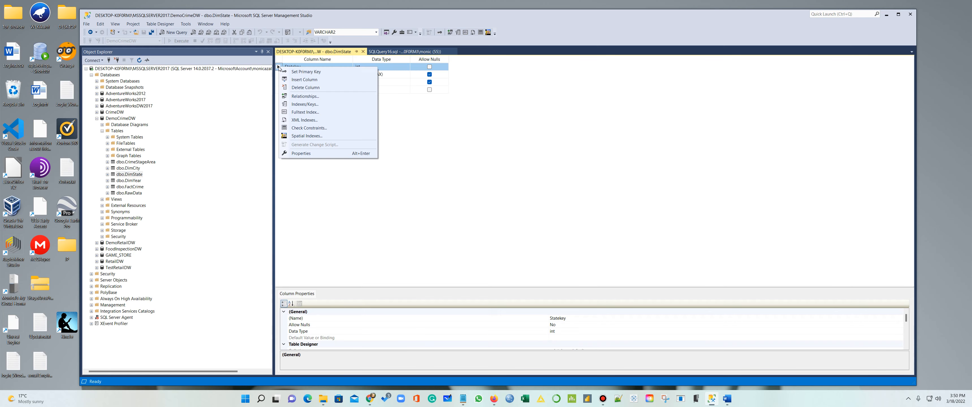
{"action": "left_click", "coordinate": [306, 72]}
{"action": "left_click", "coordinate": [362, 52]}
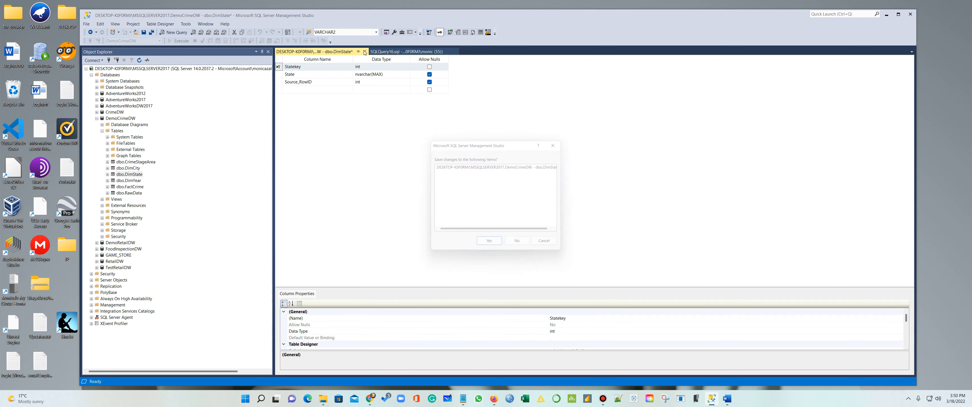
{"action": "left_click", "coordinate": [491, 244]}
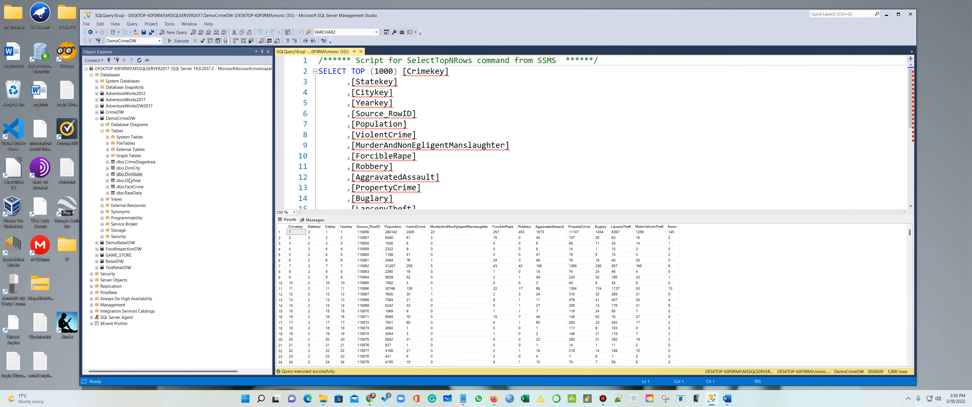
Make YearKey the primary key of DimYear and save the table design
{"action": "right_click", "coordinate": [129, 181]}
{"action": "left_click", "coordinate": [145, 191]}
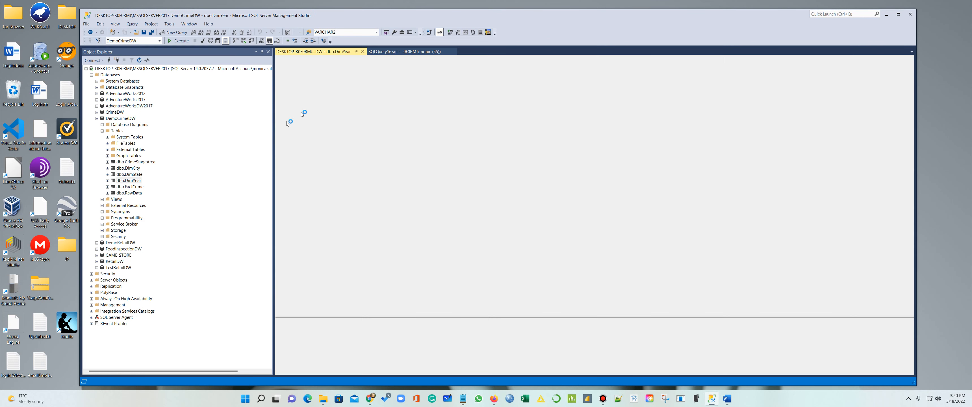
{"action": "right_click", "coordinate": [278, 67]}
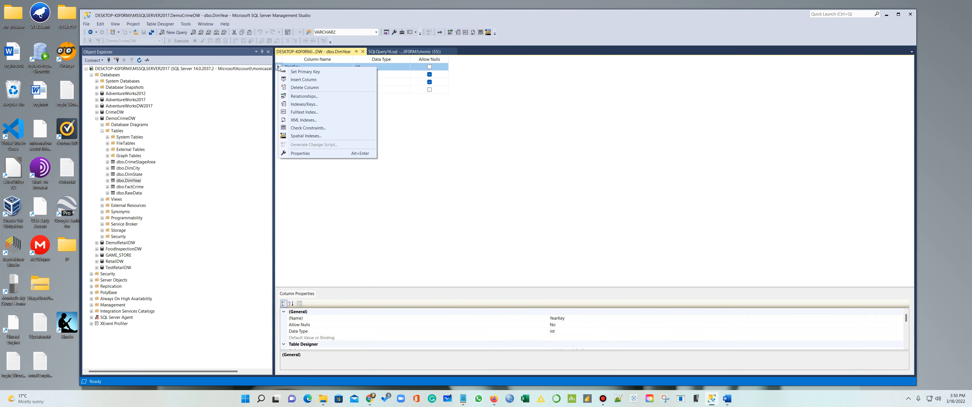
{"action": "left_click", "coordinate": [296, 72]}
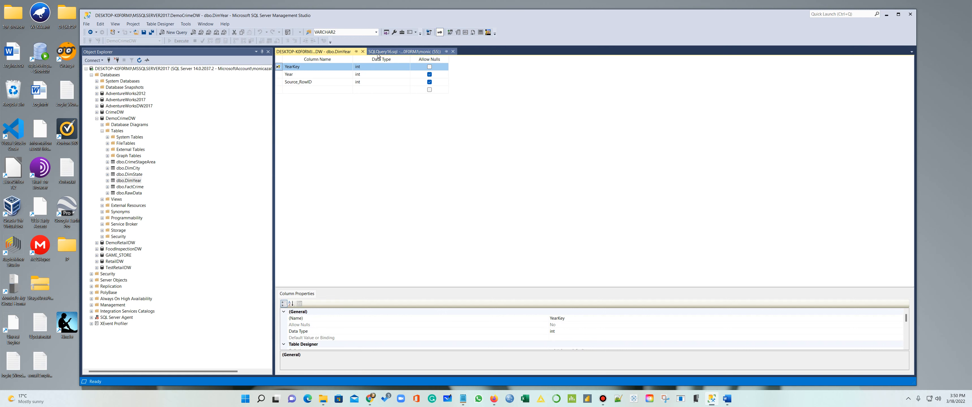
{"action": "left_click", "coordinate": [363, 51]}
{"action": "left_click", "coordinate": [502, 246]}
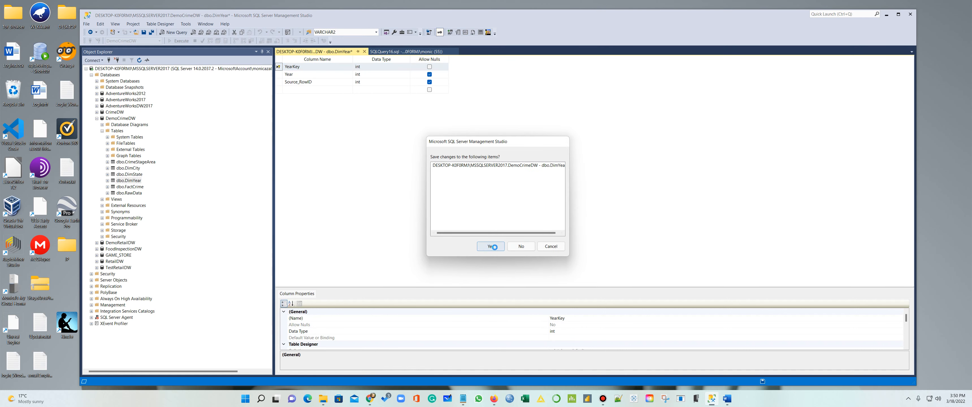
Make Crimekey the primary key of FactCrime and save the table design
{"action": "right_click", "coordinate": [137, 186]}
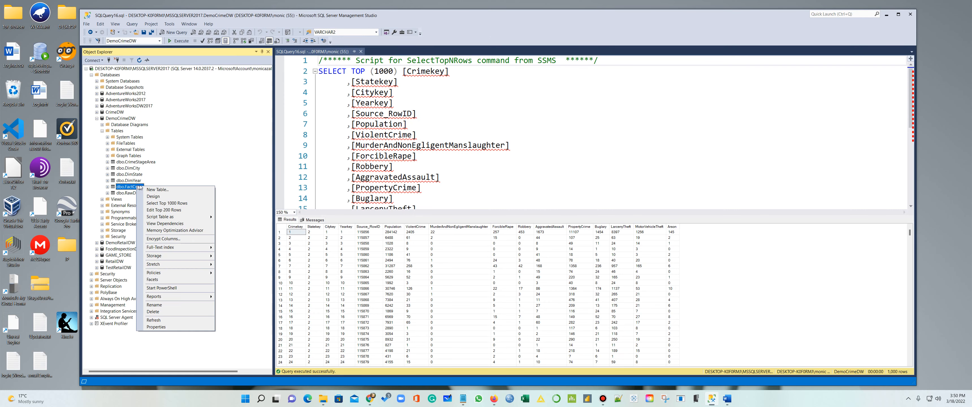
{"action": "left_click", "coordinate": [161, 199]}
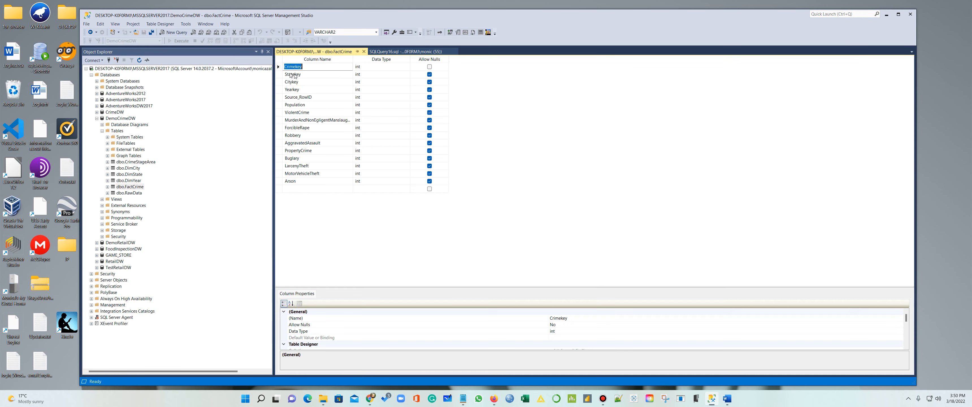
{"action": "right_click", "coordinate": [278, 68]}
{"action": "left_click", "coordinate": [303, 72]}
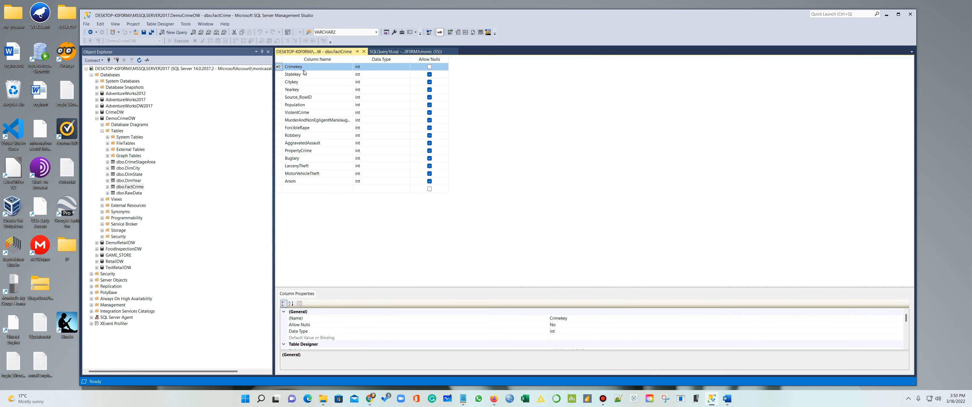
{"action": "left_click", "coordinate": [365, 51]}
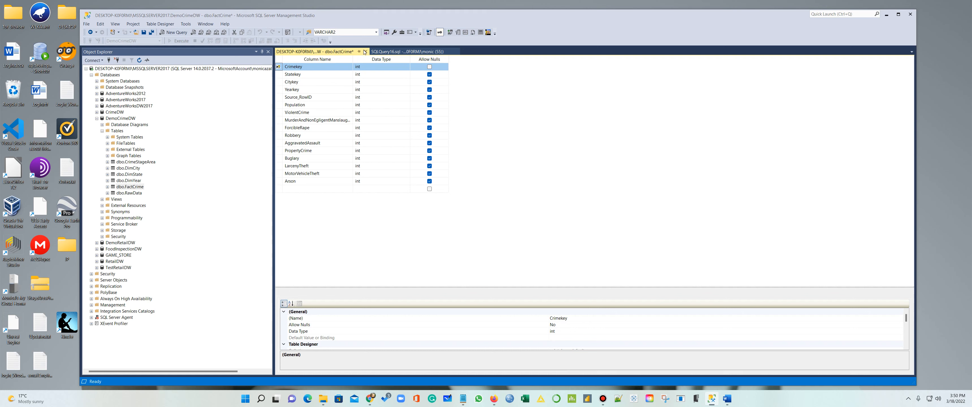
{"action": "left_click", "coordinate": [490, 246]}
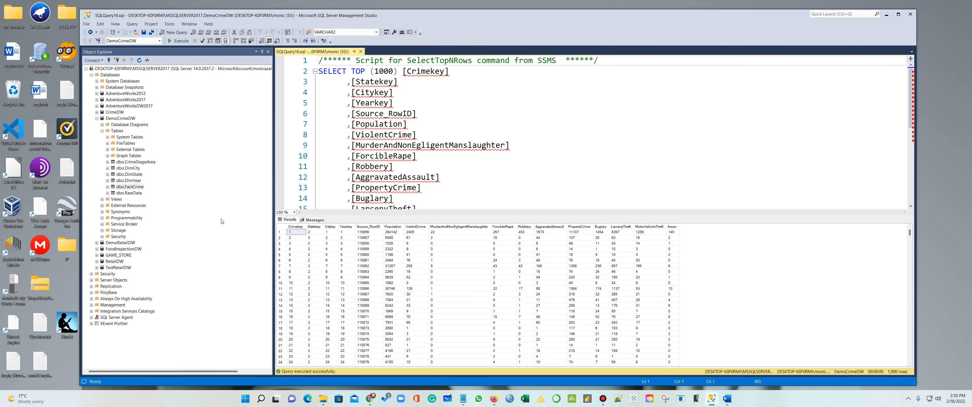
Close the old query, start a new empty query, and read UpdatStageArea.txt in Notepad
{"action": "left_click", "coordinate": [130, 186]}
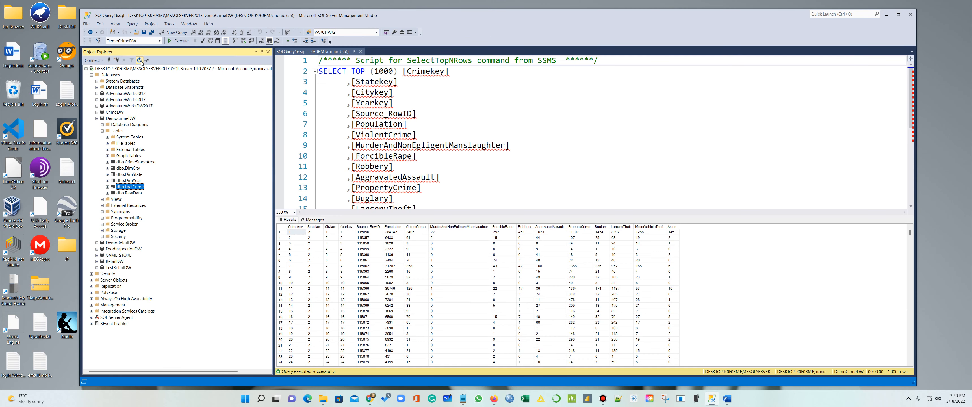
{"action": "left_click", "coordinate": [361, 51]}
{"action": "left_click", "coordinate": [173, 33]}
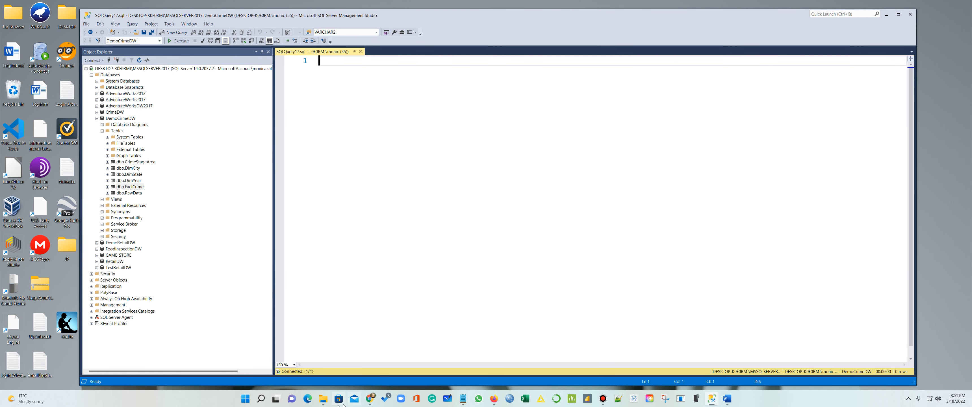
{"action": "left_click", "coordinate": [323, 399]}
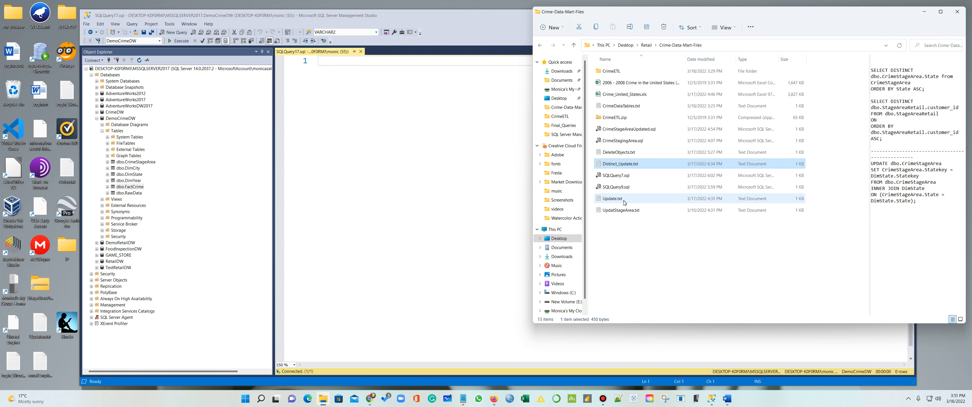
{"action": "left_click", "coordinate": [616, 210]}
{"action": "double_click", "coordinate": [616, 210]}
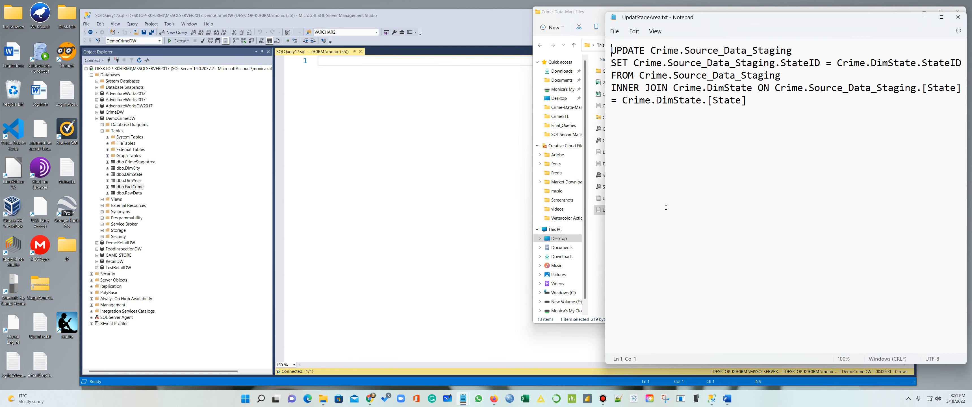
{"action": "left_click", "coordinate": [957, 17]}
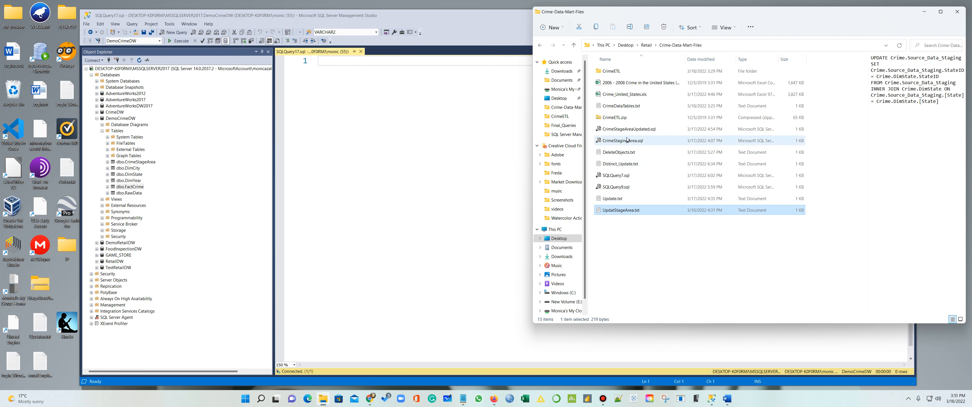
Open Update.txt from the Crime-Data-Mart-Files folder and read through its SQL
{"action": "left_click", "coordinate": [606, 72]}
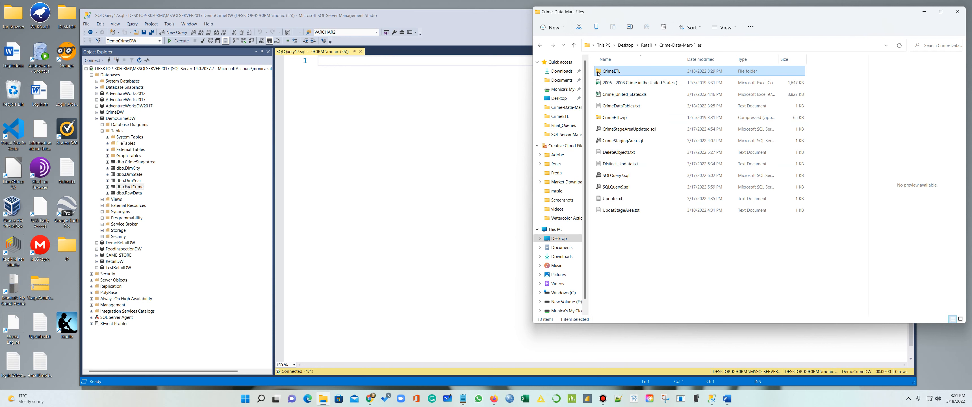
{"action": "double_click", "coordinate": [598, 72]}
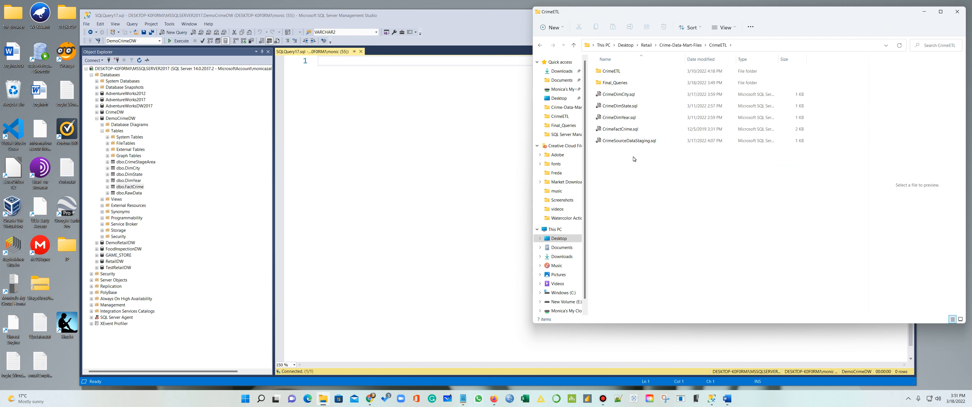
{"action": "double_click", "coordinate": [612, 72]}
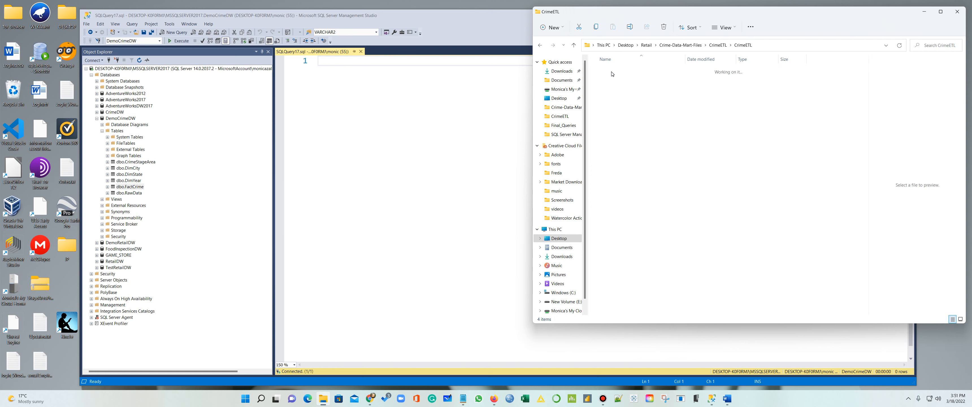
{"action": "left_click", "coordinate": [540, 46]}
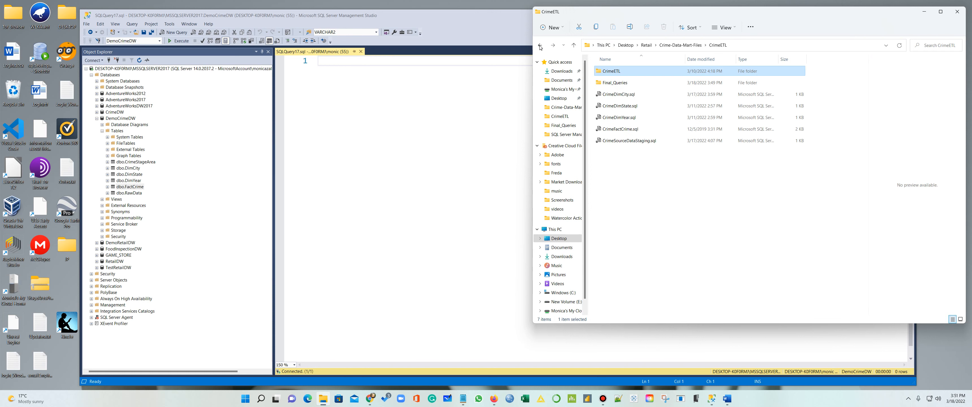
{"action": "left_click", "coordinate": [540, 46]}
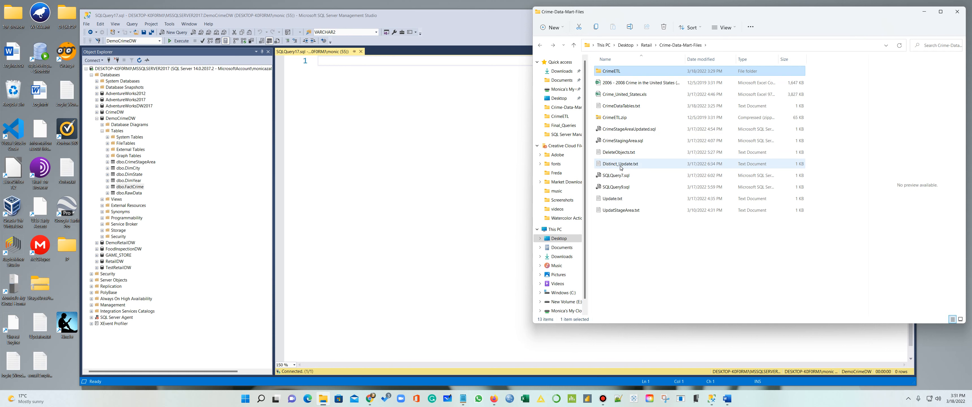
{"action": "double_click", "coordinate": [615, 200]}
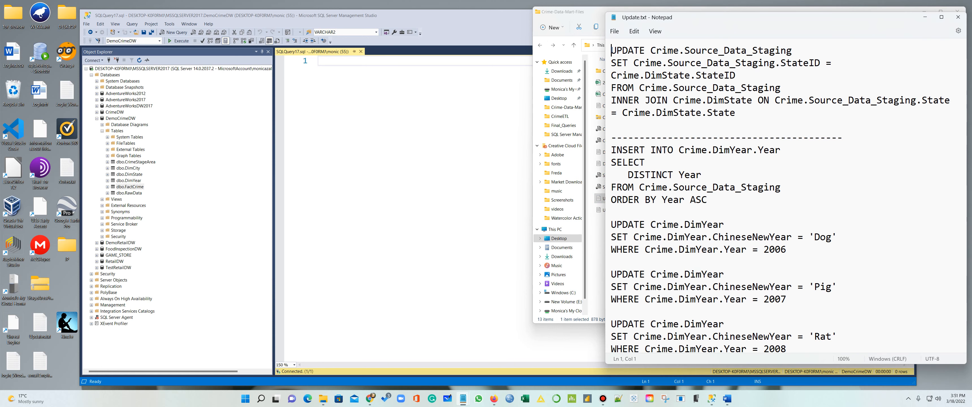
{"action": "scroll", "coordinate": [784, 196], "scroll_direction": "down", "scroll_amount": 3}
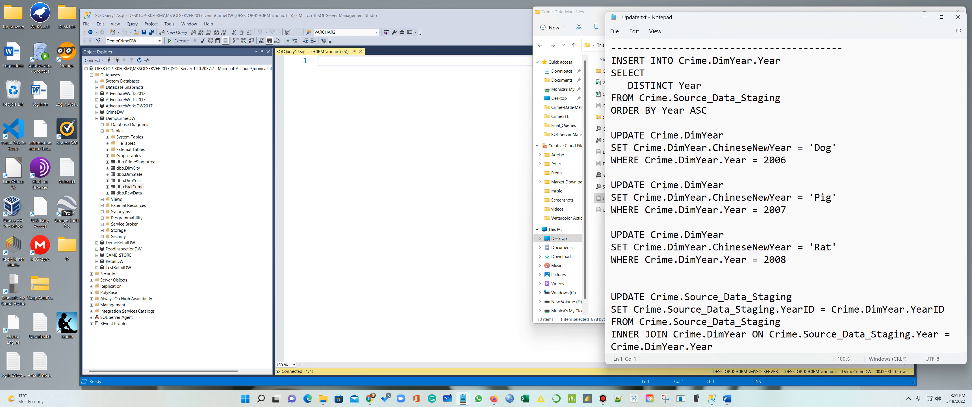
{"action": "scroll", "coordinate": [665, 188], "scroll_direction": "up", "scroll_amount": 2}
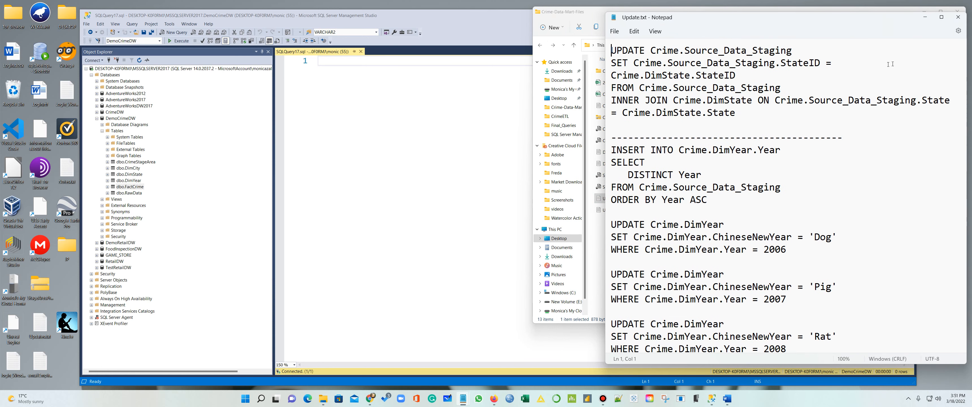
{"action": "left_click", "coordinate": [963, 20]}
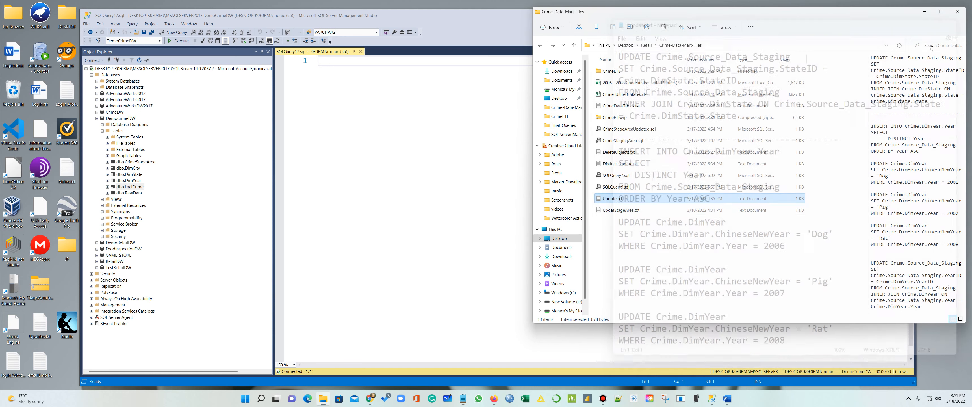
Reread UpdatStageArea.txt and review the DROP TABLE statements in DeleteObjects.txt
{"action": "double_click", "coordinate": [631, 210]}
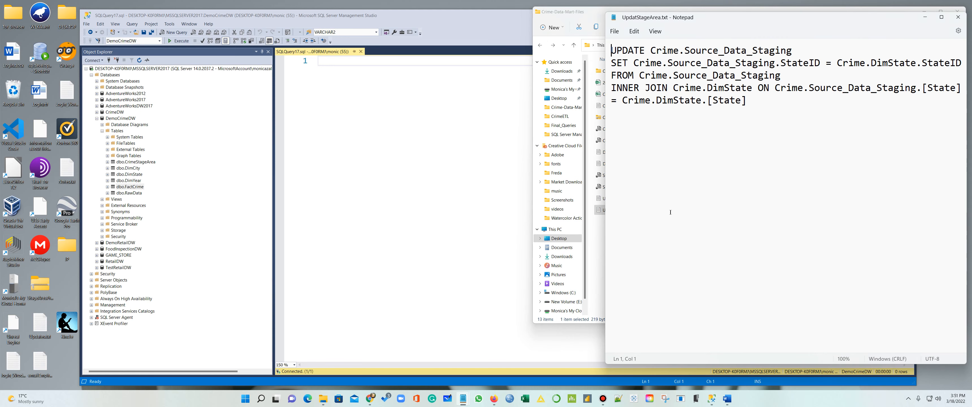
{"action": "left_click", "coordinate": [958, 16]}
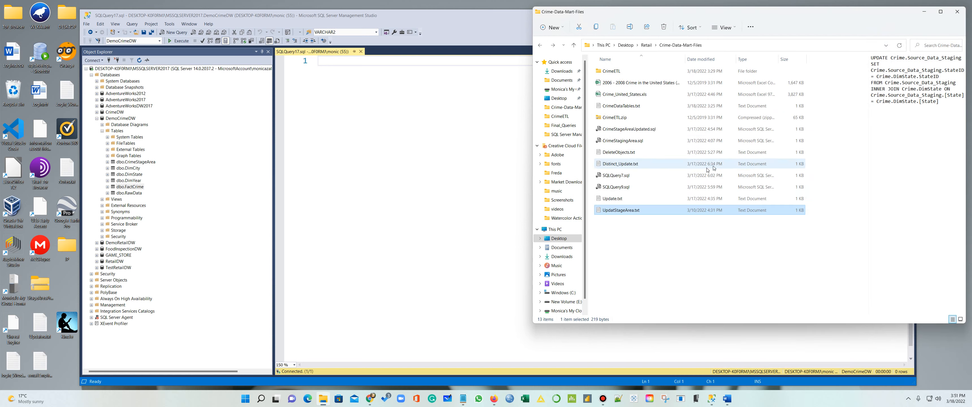
{"action": "double_click", "coordinate": [621, 152]}
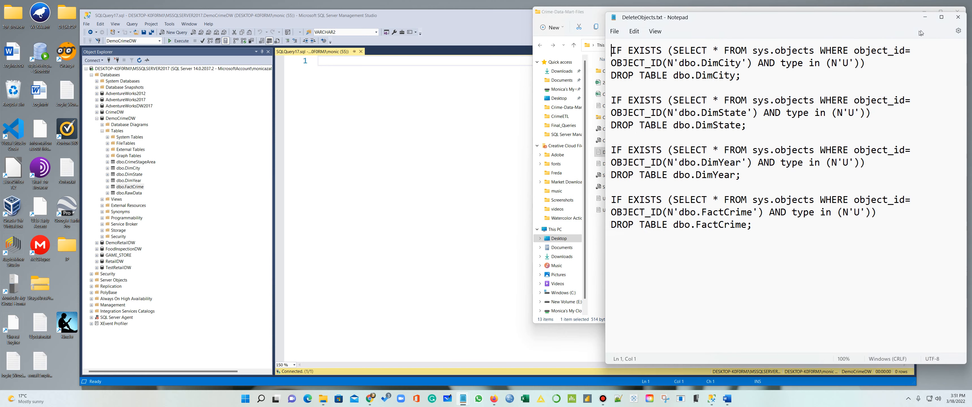
{"action": "left_click", "coordinate": [959, 17]}
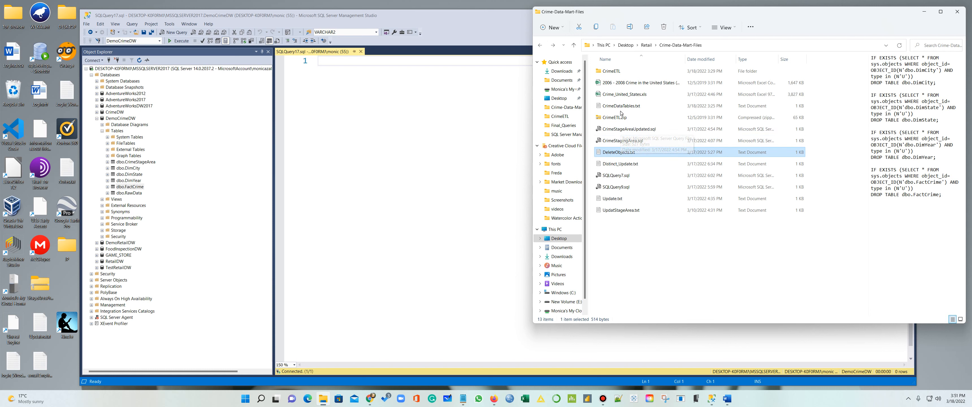
View CrimeStageAreaUpdated.sql and CrimeDataTables.txt as plain text in Notepad, then close them
{"action": "left_click", "coordinate": [622, 129]}
{"action": "right_click", "coordinate": [625, 131]}
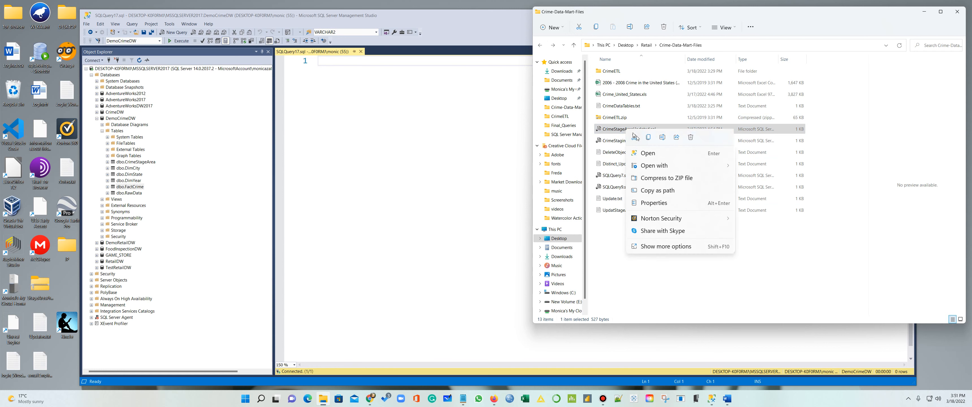
{"action": "mouse_move", "coordinate": [679, 165]}
{"action": "left_click", "coordinate": [758, 178]}
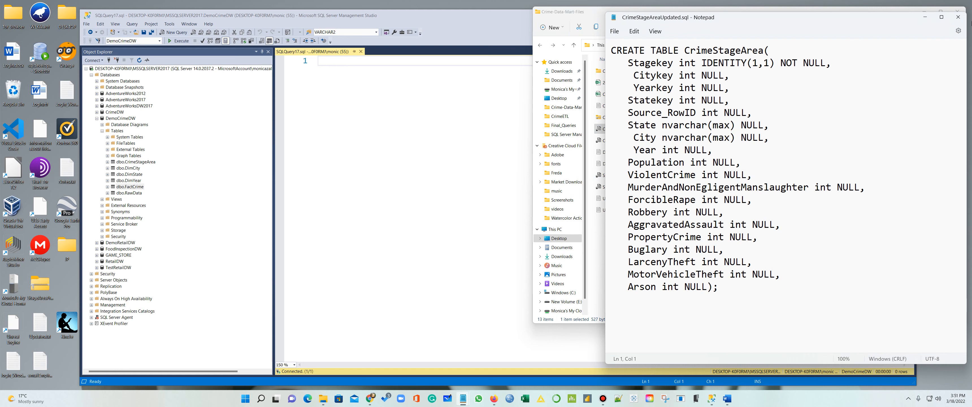
{"action": "left_click", "coordinate": [957, 17]}
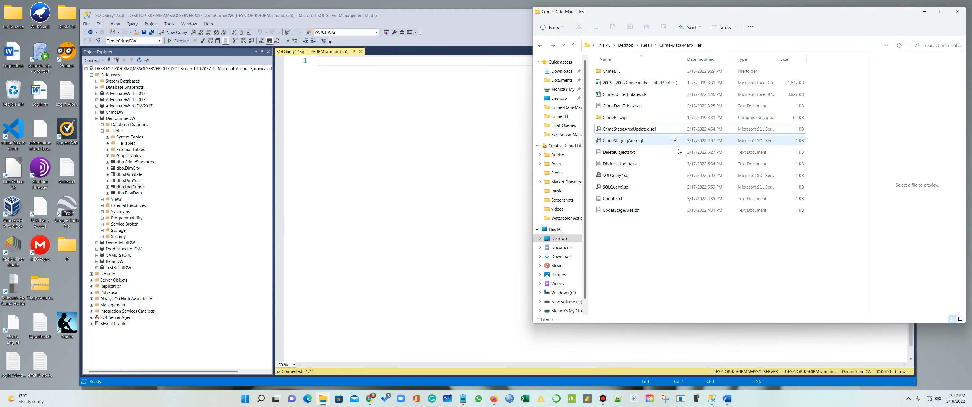
{"action": "left_click", "coordinate": [627, 107]}
{"action": "right_click", "coordinate": [627, 110]}
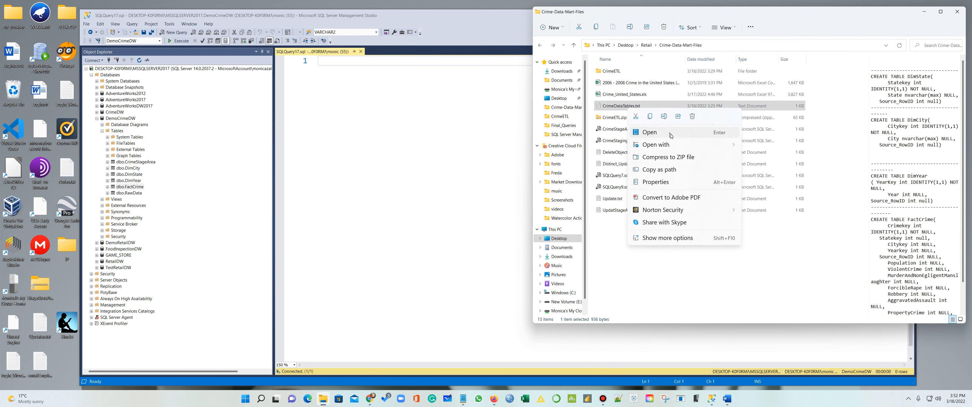
{"action": "mouse_move", "coordinate": [674, 147]}
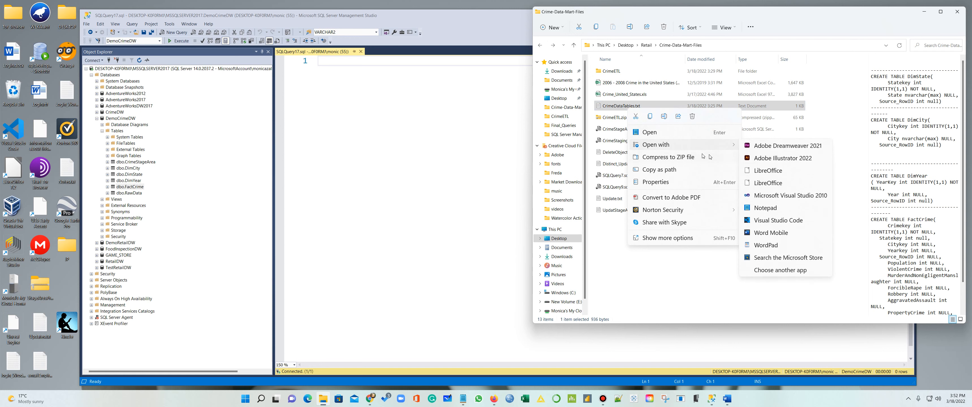
{"action": "left_click", "coordinate": [779, 209]}
{"action": "scroll", "coordinate": [783, 211], "scroll_direction": "down", "scroll_amount": 4}
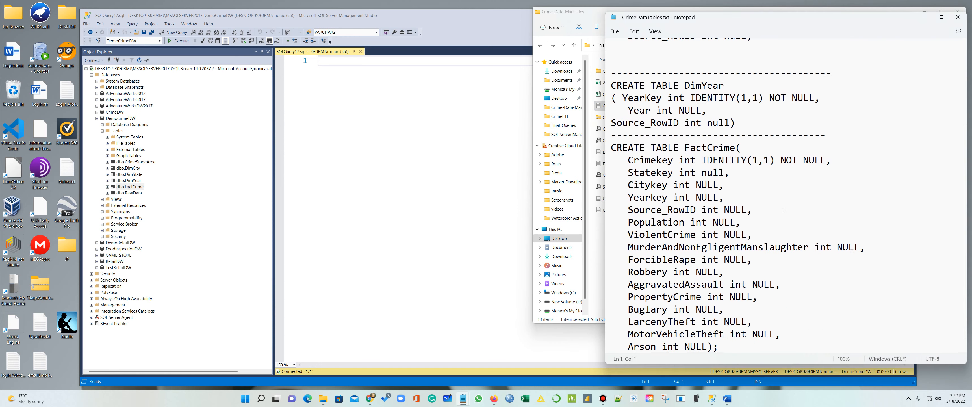
{"action": "left_click", "coordinate": [957, 17]}
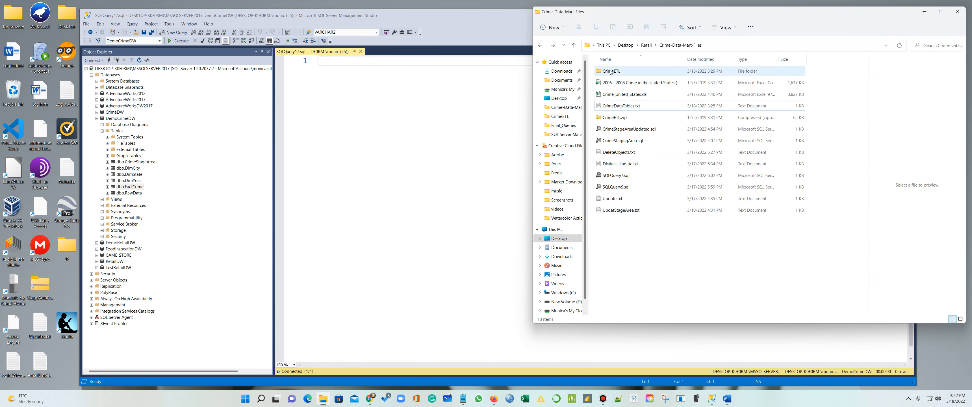
In CrimeETL, view CrimeSourceDataStaging.sql in Notepad, browse Final_Queries, then close the folder window
{"action": "double_click", "coordinate": [619, 74]}
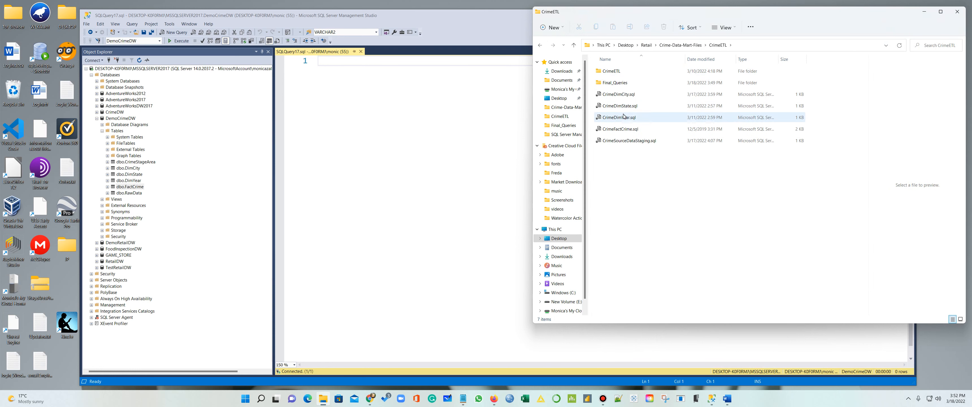
{"action": "left_click", "coordinate": [629, 143]}
{"action": "right_click", "coordinate": [629, 143]}
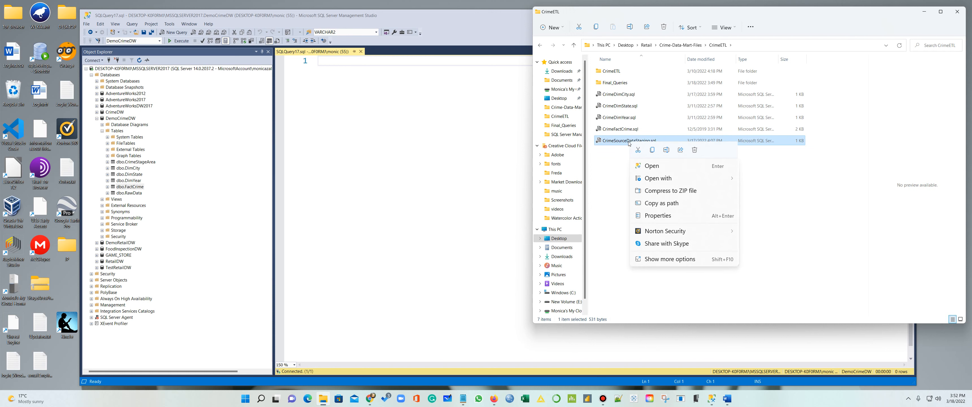
{"action": "mouse_move", "coordinate": [667, 179]}
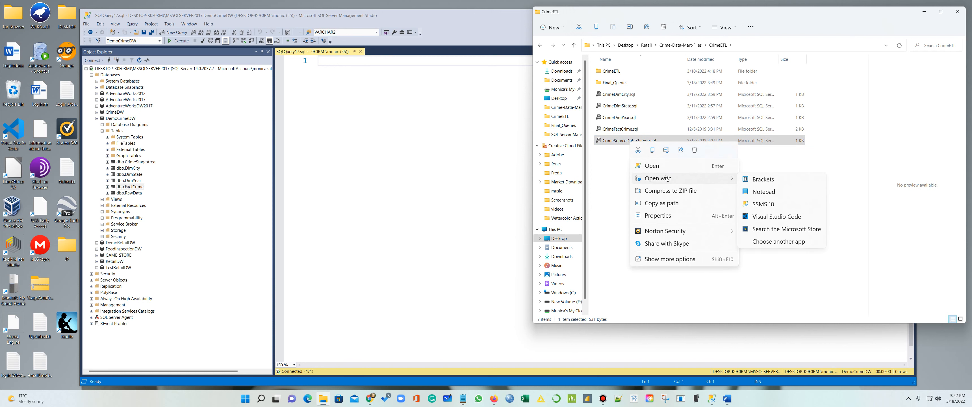
{"action": "left_click", "coordinate": [762, 192]}
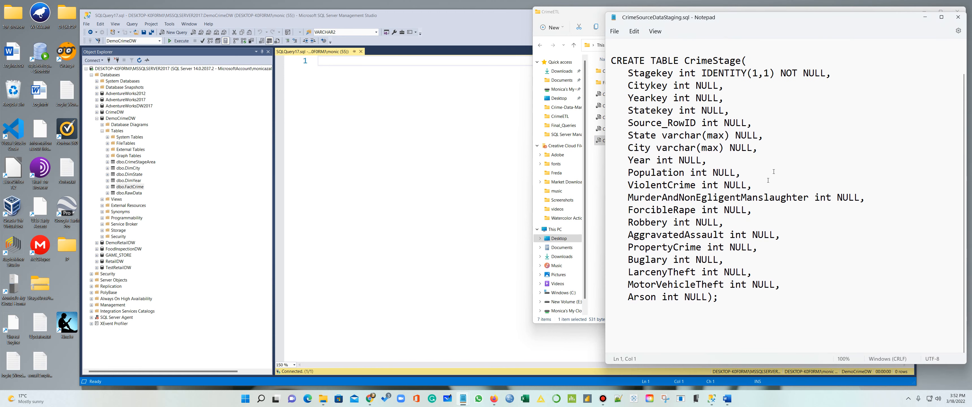
{"action": "left_click", "coordinate": [957, 17]}
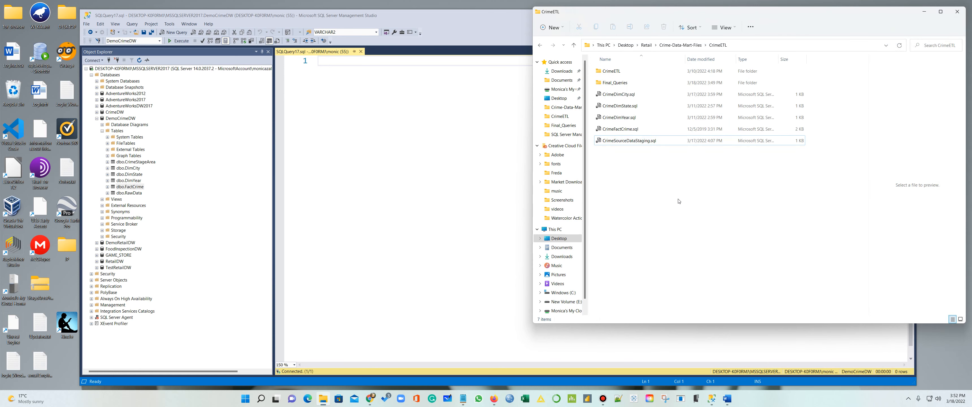
{"action": "double_click", "coordinate": [615, 82]}
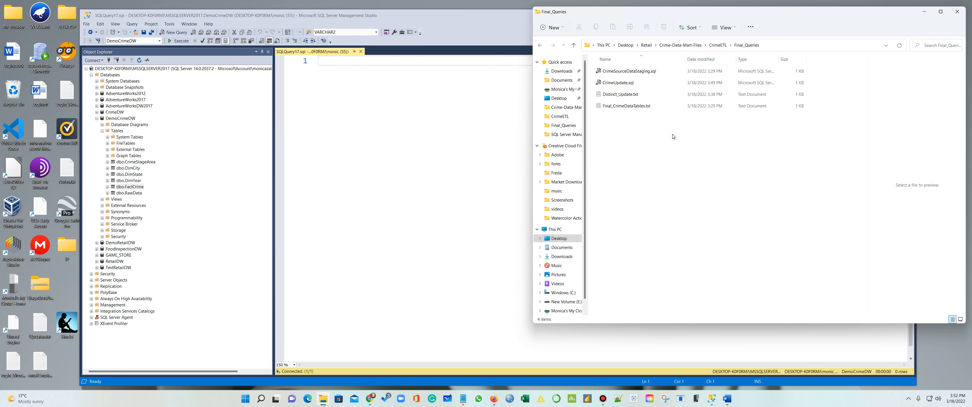
{"action": "left_click", "coordinate": [957, 11]}
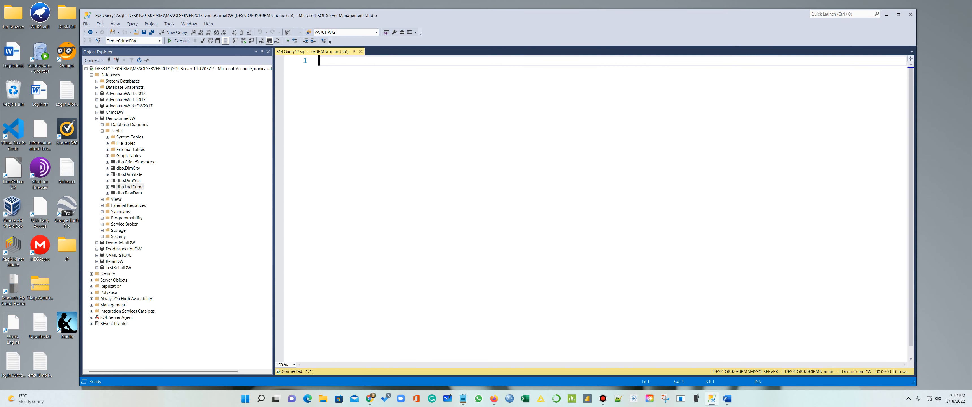
Write ALTER TABLE FactCrime with ADD CONSTRAINT FK_ on the next line, correcting typos
{"action": "type", "text": "ALE"}
{"action": "key", "text": "BackSpace"}
{"action": "key", "text": "BackSpace"}
{"action": "type", "text": "TER TABLE"}
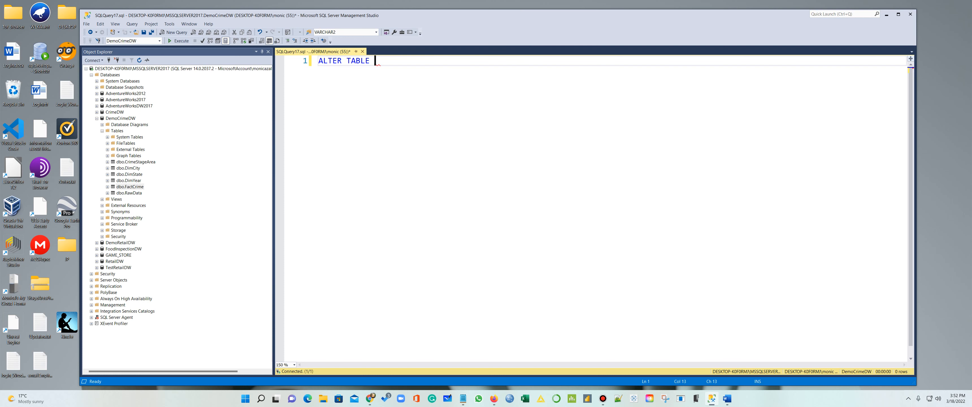
{"action": "type", "text": "actCR"}
{"action": "key", "text": "BackSpace"}
{"action": "type", "text": "rime"}
{"action": "key", "text": "Return"}
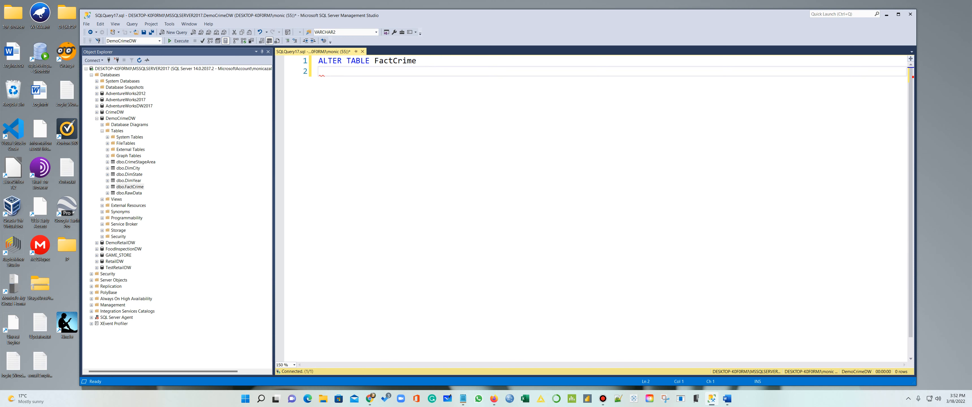
{"action": "type", "text": "ADD CONSTRAINT FK_"}
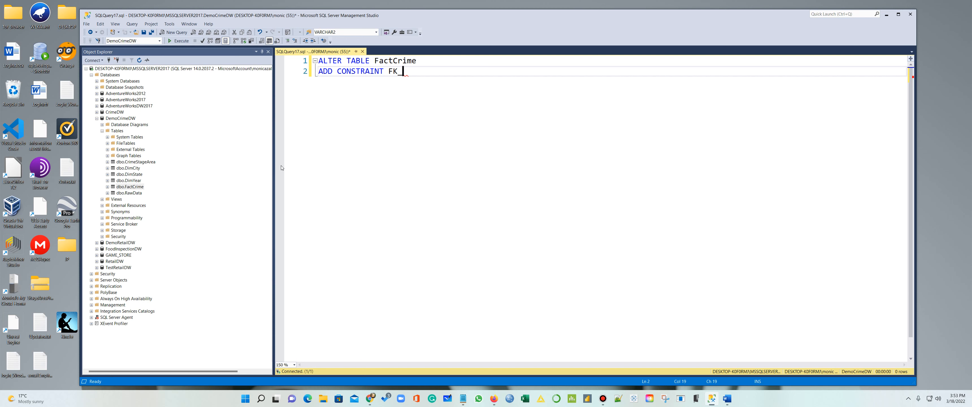
Review FactCrime and DimCity keys and columns in Object Explorer while naming the constraint FK_CityKey
{"action": "left_click", "coordinate": [107, 187]}
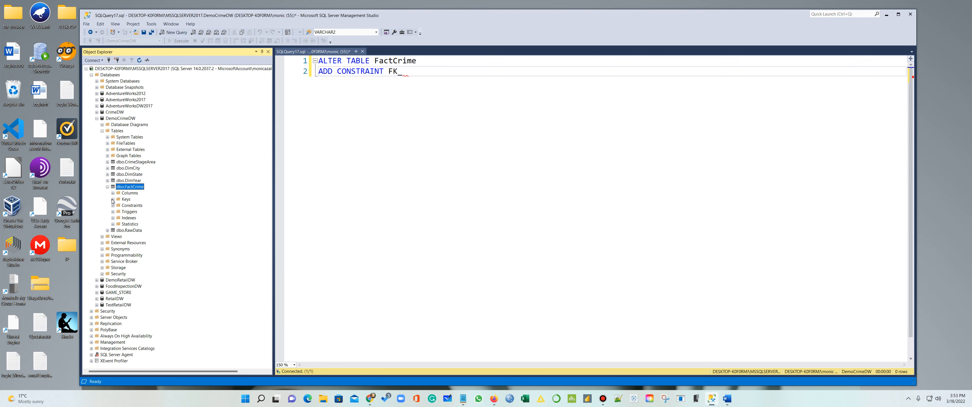
{"action": "left_click", "coordinate": [108, 168]}
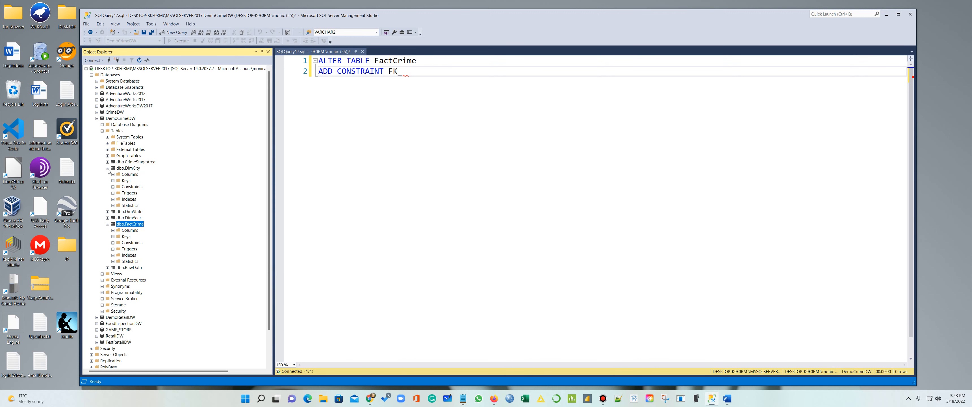
{"action": "left_click", "coordinate": [113, 180]}
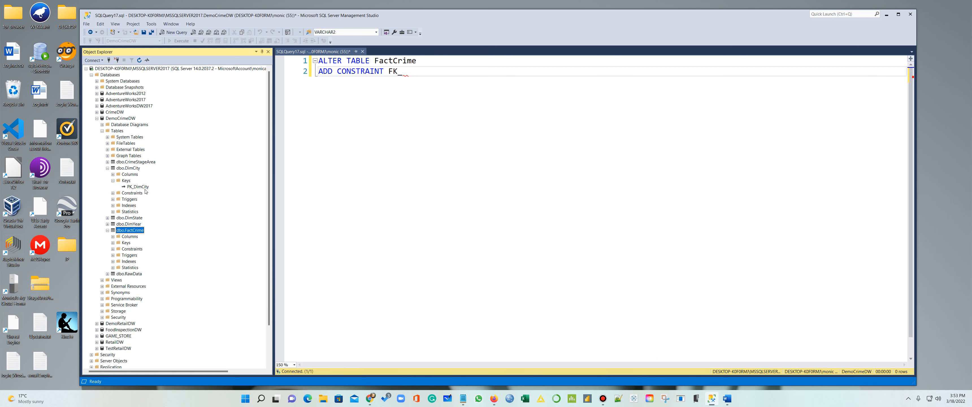
{"action": "left_click", "coordinate": [417, 74]}
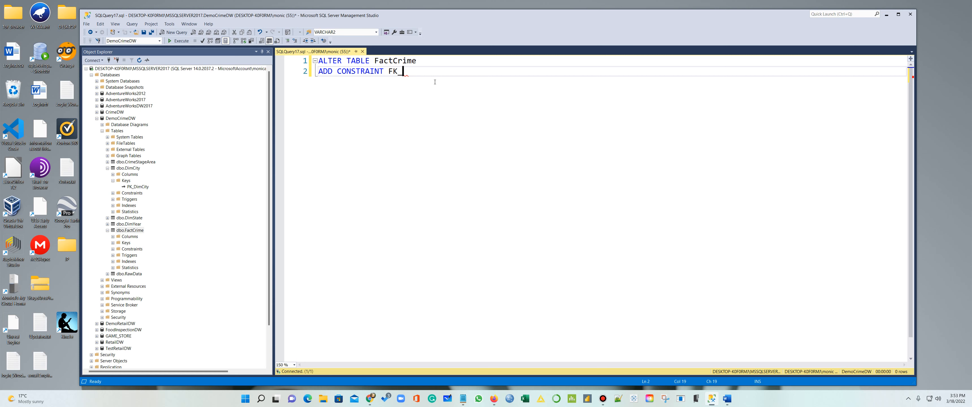
{"action": "type", "text": "CityKey"}
{"action": "left_click", "coordinate": [108, 168]}
{"action": "left_click", "coordinate": [108, 167]}
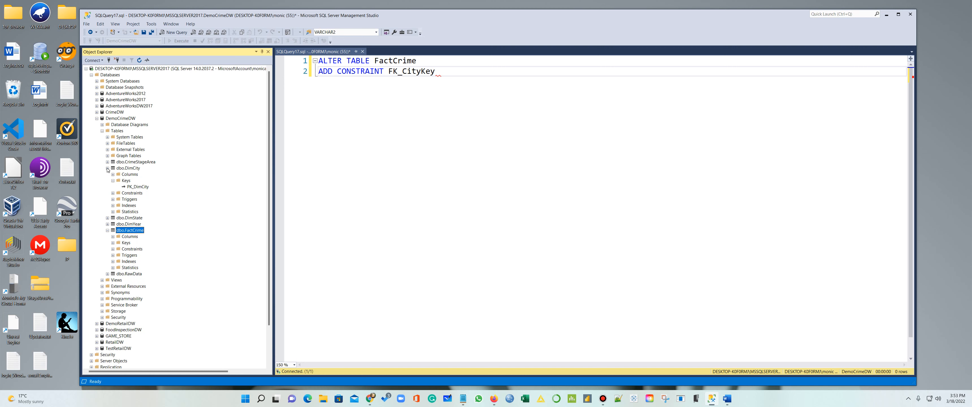
{"action": "left_click", "coordinate": [113, 175]}
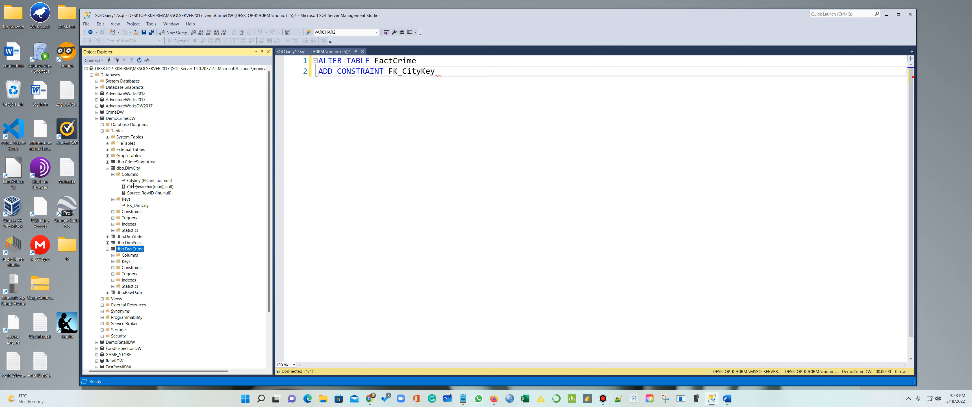
{"action": "left_click", "coordinate": [407, 76]}
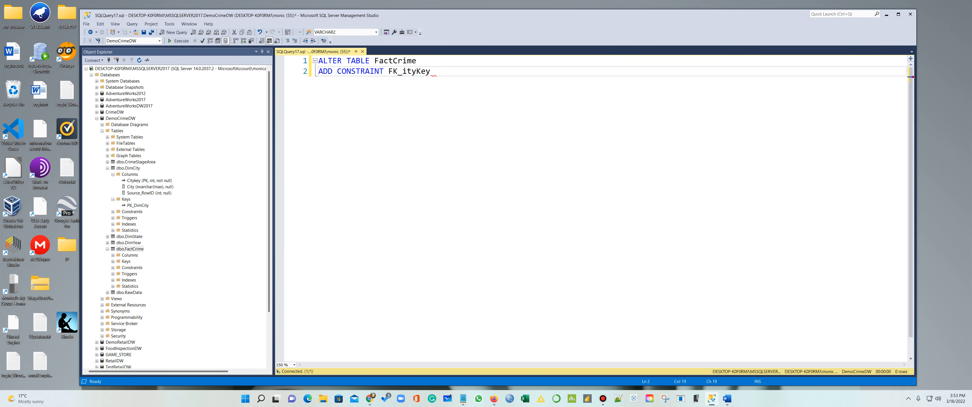
{"action": "left_click", "coordinate": [436, 72]}
Add the lines Foreign Key (CityKey) and REFERENCES DimCity(CityKey); fixing the typos
{"action": "key", "text": "Return"}
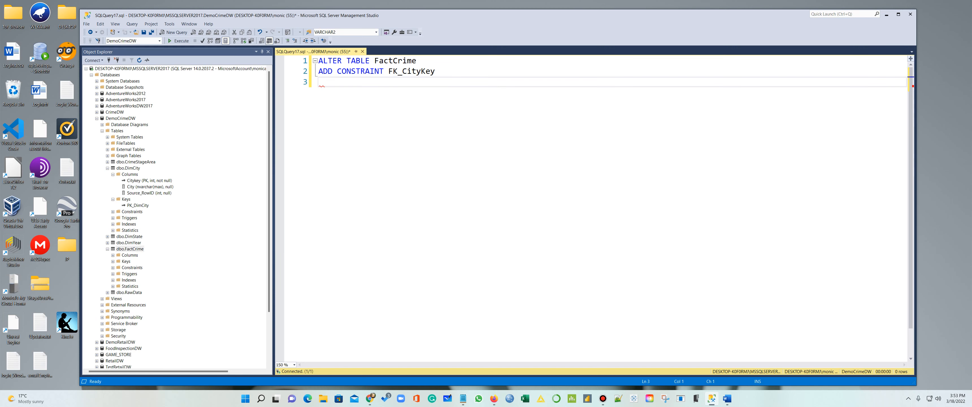
{"action": "type", "text": "Foreign Key (CityKey)"}
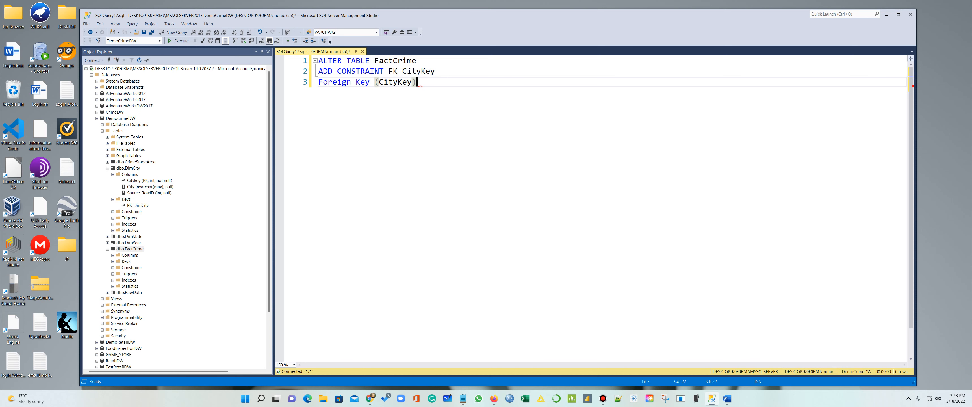
{"action": "key", "text": "Return"}
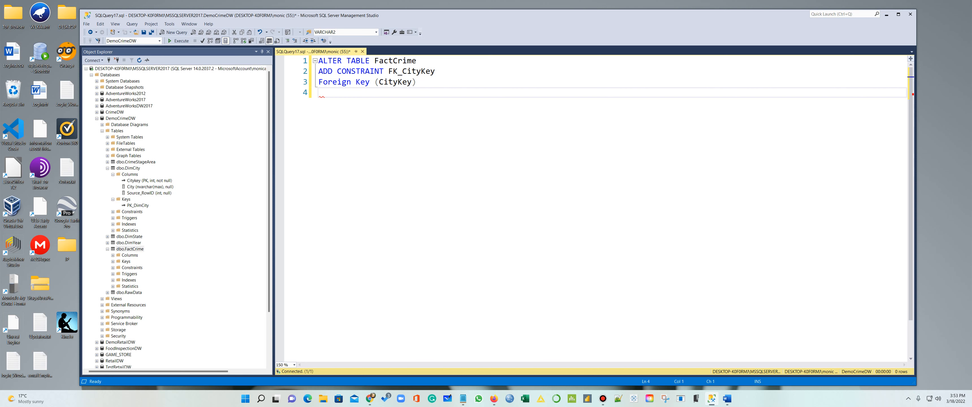
{"action": "type", "text": "R$EFERENCES"}
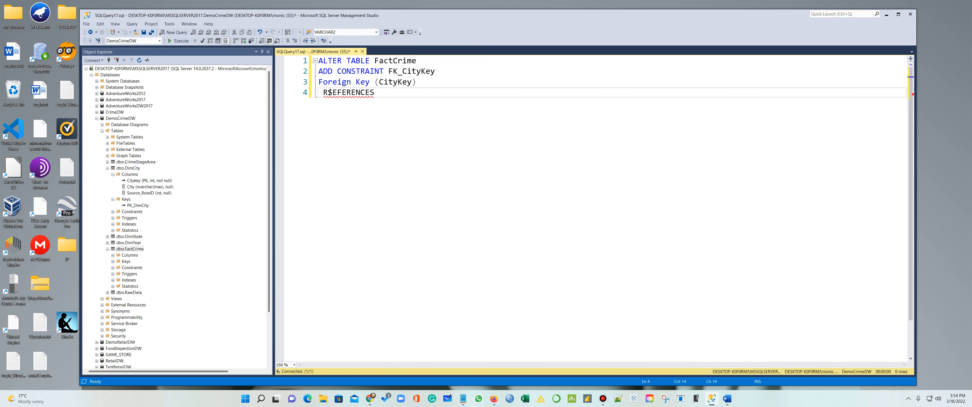
{"action": "left_click_drag", "start_coordinate": [333, 92], "coordinate": [328, 92]}
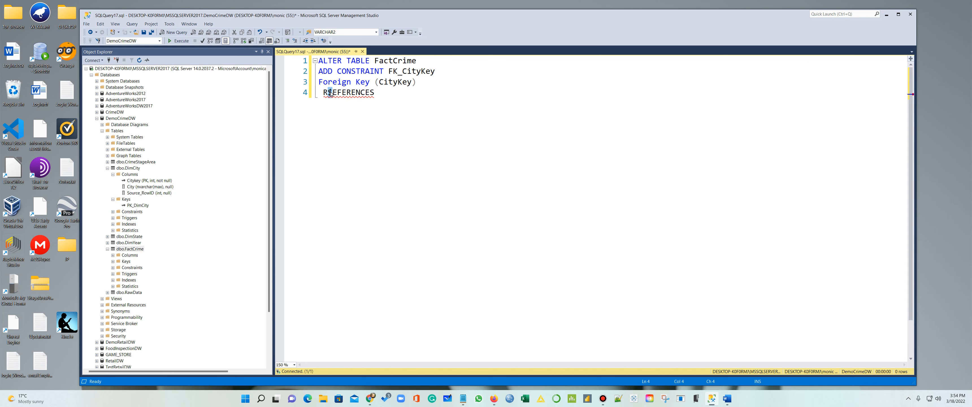
{"action": "key", "text": "BackSpace"}
{"action": "left_click", "coordinate": [400, 88]}
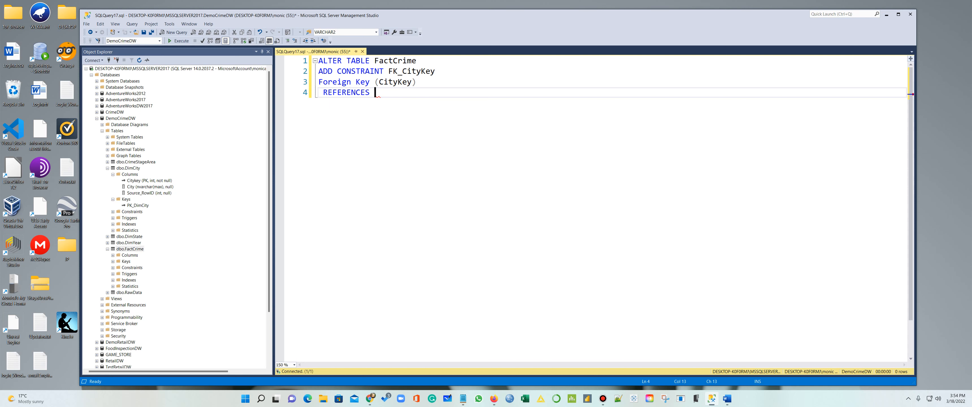
{"action": "type", "text": "DimCity(CityKey);"}
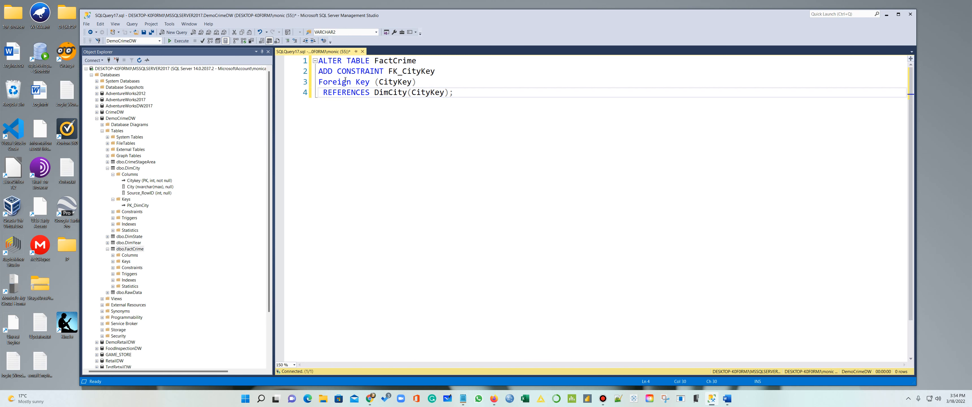
Select the four-line FK_CityKey ALTER TABLE statement and execute it
{"action": "key", "text": "Up"}
{"action": "key", "text": "Up"}
{"action": "key", "text": "shift+Left"}
{"action": "key", "text": "shift+Left"}
{"action": "key", "text": "shift+Left"}
{"action": "key", "text": "shift+Left"}
{"action": "key", "text": "shift+Left"}
{"action": "key", "text": "shift+Left"}
{"action": "key", "text": "shift+Left"}
{"action": "key", "text": "shift+Left"}
{"action": "key", "text": "shift+Left"}
{"action": "key", "text": "shift+Left"}
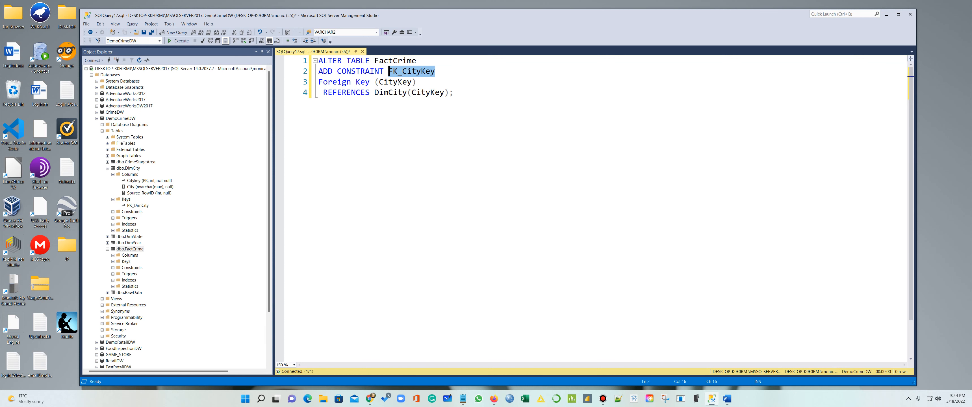
{"action": "left_click", "coordinate": [454, 92]}
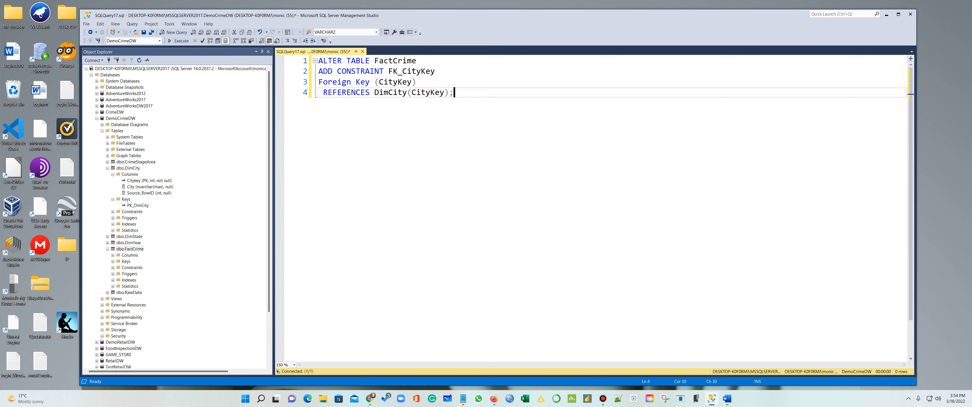
{"action": "key", "text": "shift+Left"}
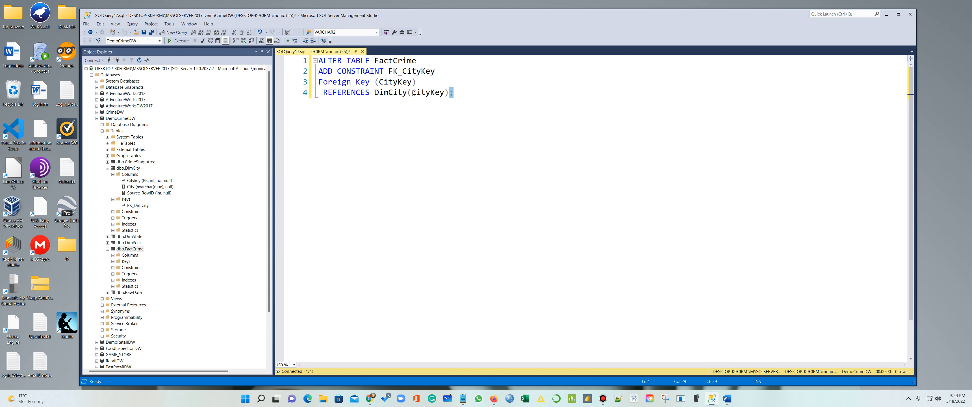
{"action": "left_click_drag", "start_coordinate": [451, 91], "coordinate": [185, 52]}
{"action": "left_click", "coordinate": [179, 42]}
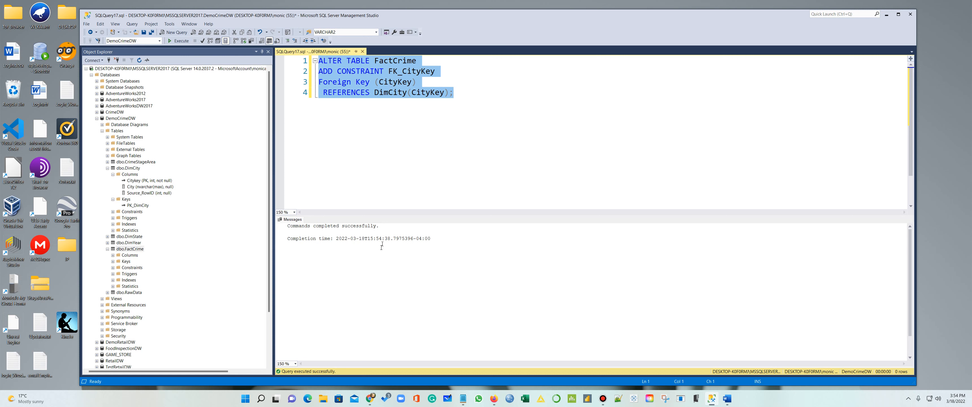
{"action": "left_click", "coordinate": [403, 160]}
Reselect the statement, then clear the selection and put the cursor at its end
{"action": "left_click_drag", "start_coordinate": [456, 92], "coordinate": [313, 65]}
{"action": "key", "text": "ctrl+c"}
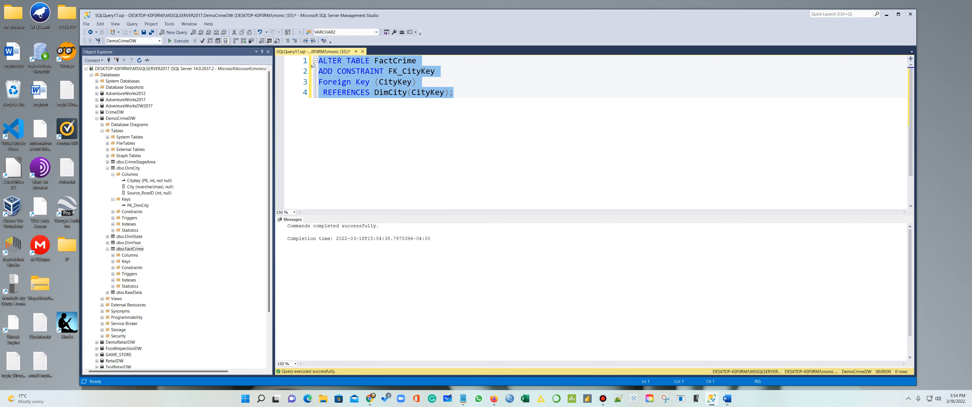
{"action": "left_click", "coordinate": [330, 130]}
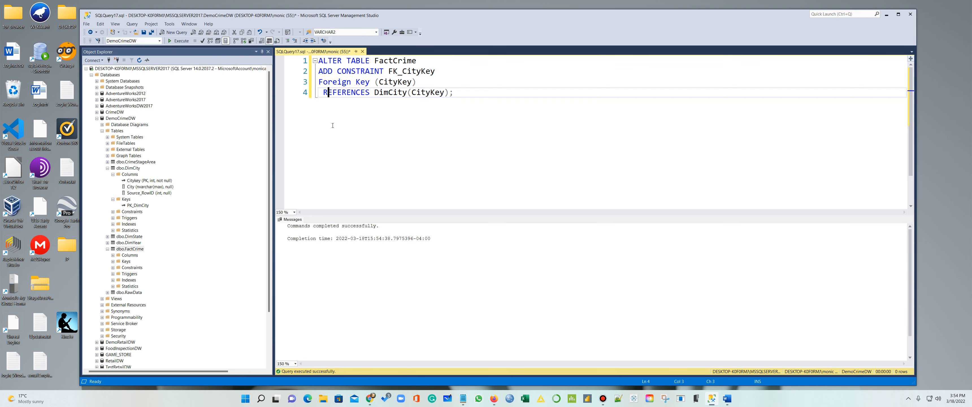
{"action": "left_click", "coordinate": [483, 86]}
{"action": "left_click", "coordinate": [477, 96]}
Paste a copy of the statement below and rename its constraint to FK_State
{"action": "key", "text": "Return"}
{"action": "key", "text": "Return"}
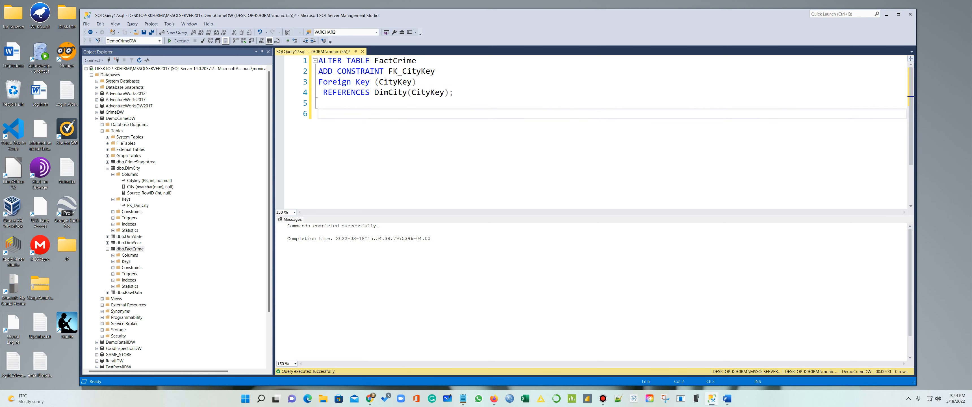
{"action": "key", "text": "ctrl+v"}
{"action": "left_click_drag", "start_coordinate": [419, 125], "coordinate": [405, 128]}
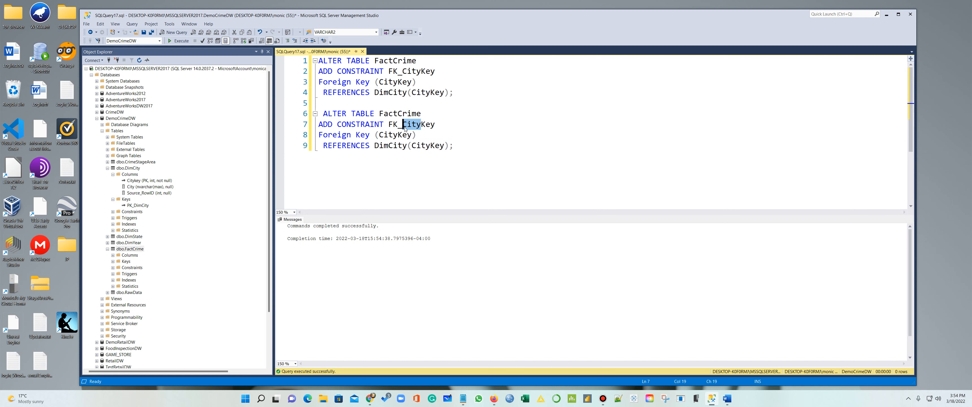
{"action": "type", "text": "Satate"}
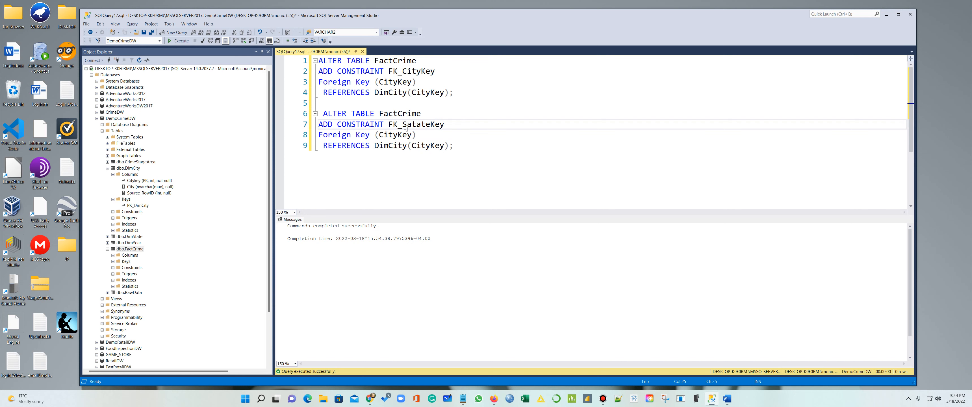
{"action": "key", "text": "BackSpace"}
{"action": "key", "text": "BackSpace"}
{"action": "key", "text": "BackSpace"}
{"action": "key", "text": "BackSpace"}
{"action": "key", "text": "BackSpace"}
{"action": "type", "text": "tate"}
Check the DimState columns in Object Explorer and correct the constraint name to FK_Statekey
{"action": "left_click", "coordinate": [108, 167]}
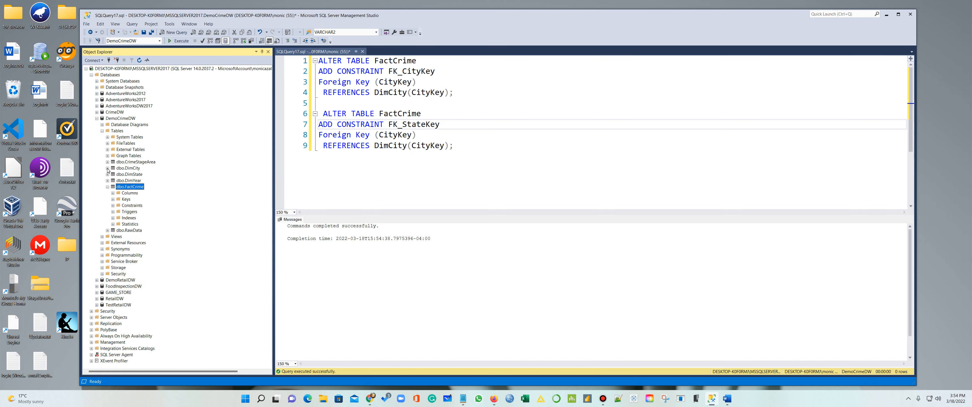
{"action": "left_click", "coordinate": [108, 187]}
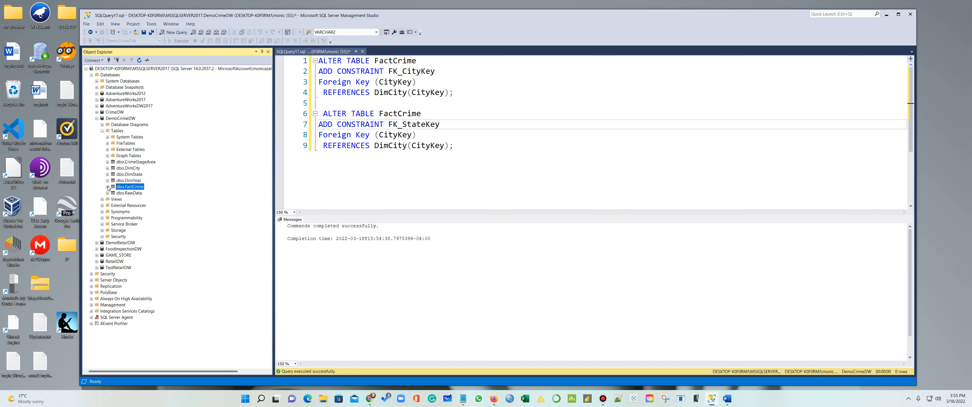
{"action": "left_click", "coordinate": [108, 174]}
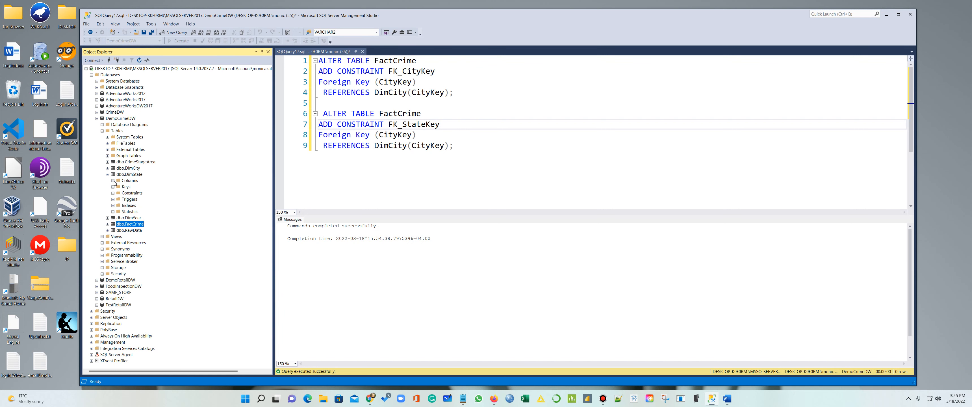
{"action": "left_click", "coordinate": [113, 181]}
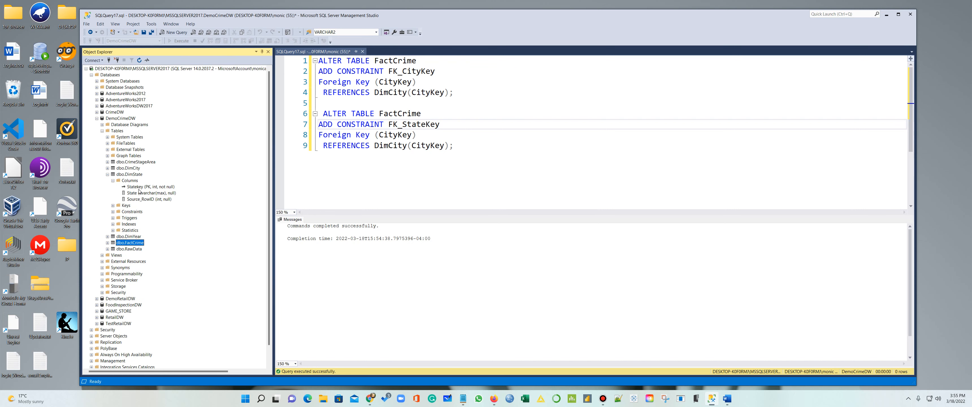
{"action": "left_click", "coordinate": [431, 122]}
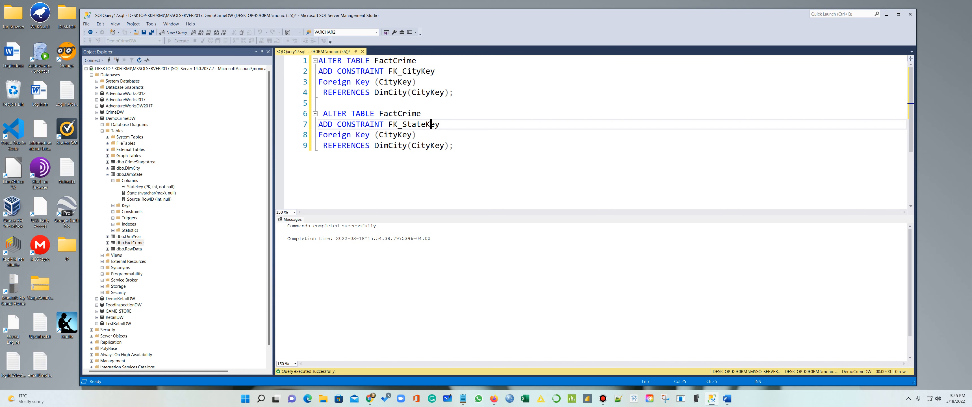
{"action": "key", "text": "BackSpace"}
{"action": "type", "text": "k"}
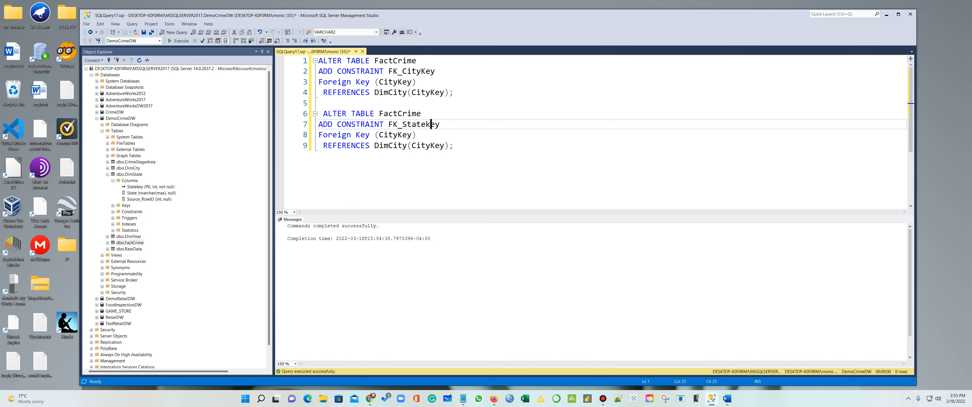
Change the foreign key column to Statekey, referencing DimState(Statekey)
{"action": "left_click_drag", "start_coordinate": [402, 134], "coordinate": [380, 135]}
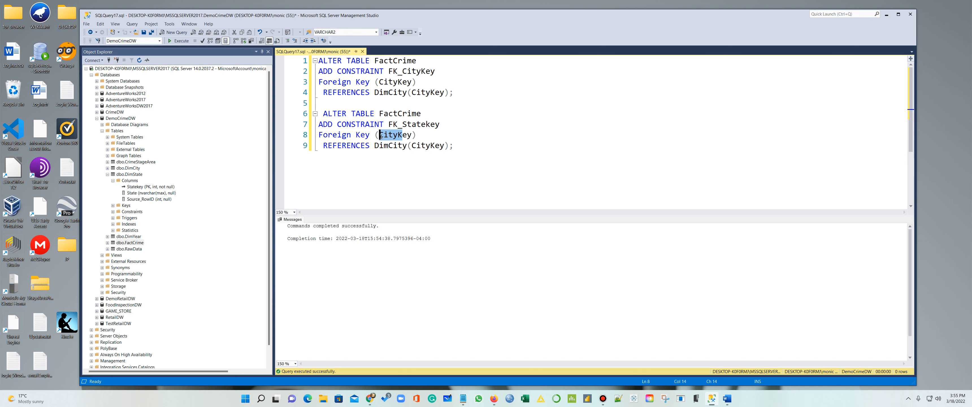
{"action": "type", "text": "State"}
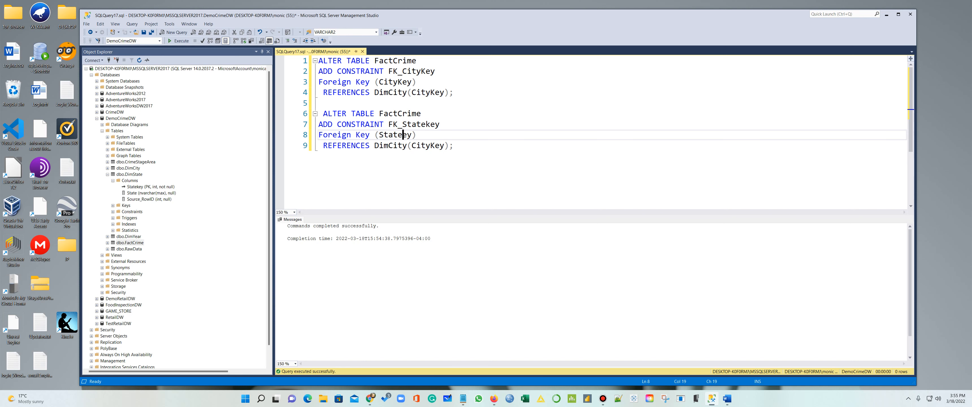
{"action": "type", "text": "k"}
{"action": "left_click_drag", "start_coordinate": [431, 147], "coordinate": [412, 146]}
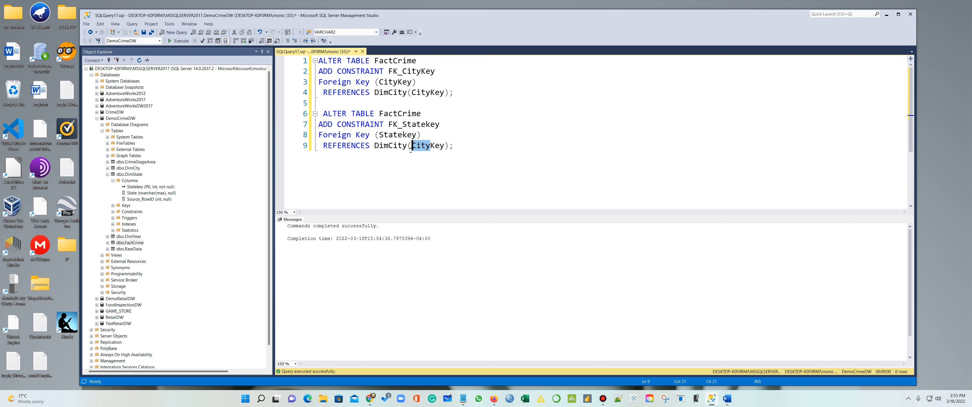
{"action": "type", "text": "State"}
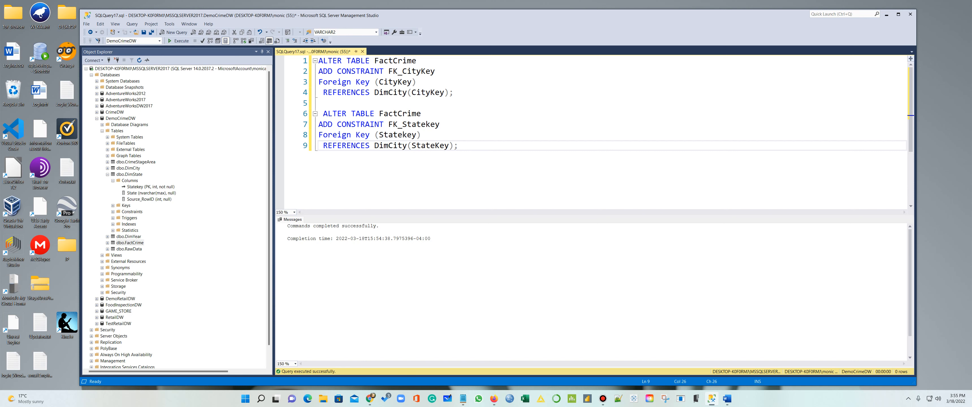
{"action": "key", "text": "BackSpace"}
{"action": "type", "text": "k"}
{"action": "left_click_drag", "start_coordinate": [407, 145], "coordinate": [388, 146]}
{"action": "type", "text": "Sat"}
{"action": "key", "text": "BackSpace"}
{"action": "key", "text": "BackSpace"}
{"action": "type", "text": "tate"}
Select the FK_Statekey statement on lines 6-9 and execute it
{"action": "left_click", "coordinate": [436, 181]}
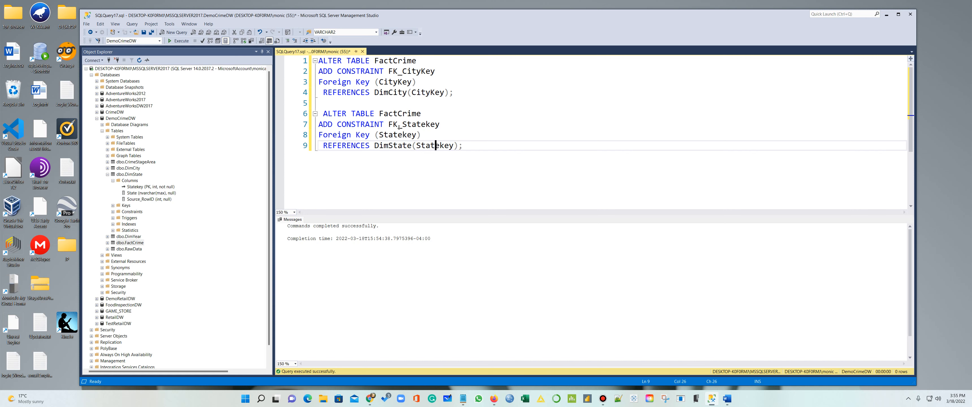
{"action": "left_click_drag", "start_coordinate": [470, 147], "coordinate": [319, 113]}
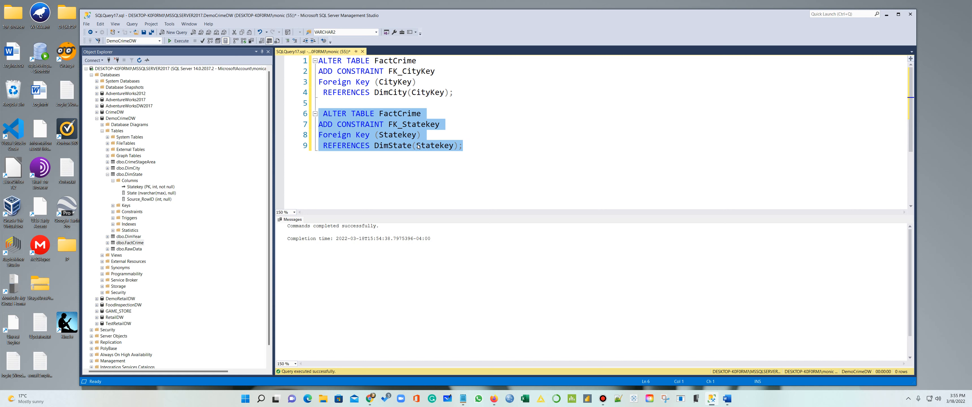
{"action": "left_click", "coordinate": [178, 40]}
{"action": "left_click", "coordinate": [463, 168]}
{"action": "left_click_drag", "start_coordinate": [463, 147], "coordinate": [319, 114]}
{"action": "key", "text": "ctrl+c"}
{"action": "left_click", "coordinate": [464, 146]}
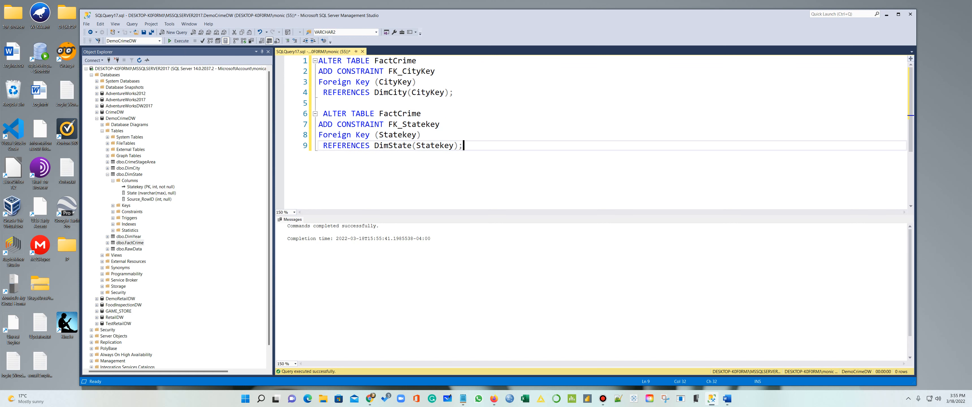
{"action": "key", "text": "Return"}
{"action": "key", "text": "Return"}
Paste another copy of the statement and show the DimYear columns in Object Explorer
{"action": "key", "text": "ctrl+v"}
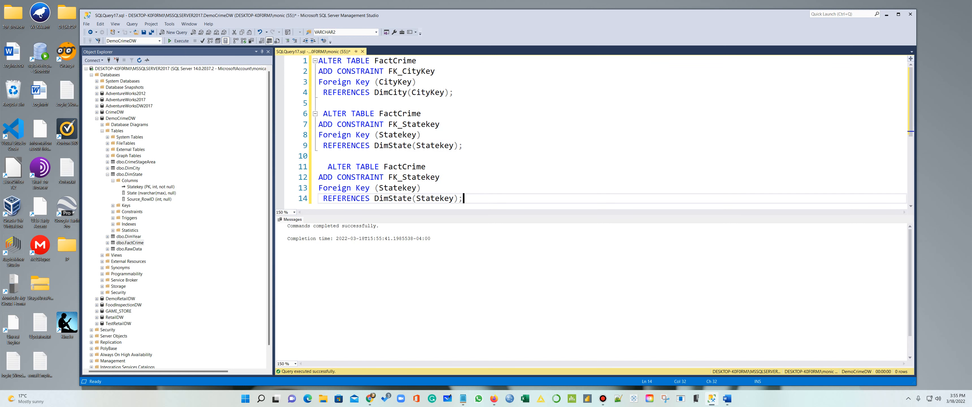
{"action": "left_click", "coordinate": [108, 175]}
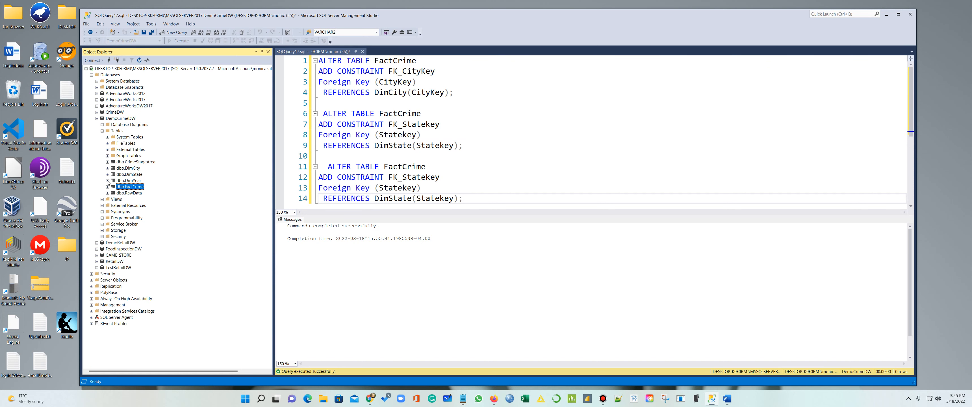
{"action": "left_click", "coordinate": [108, 180]}
{"action": "left_click", "coordinate": [113, 186]}
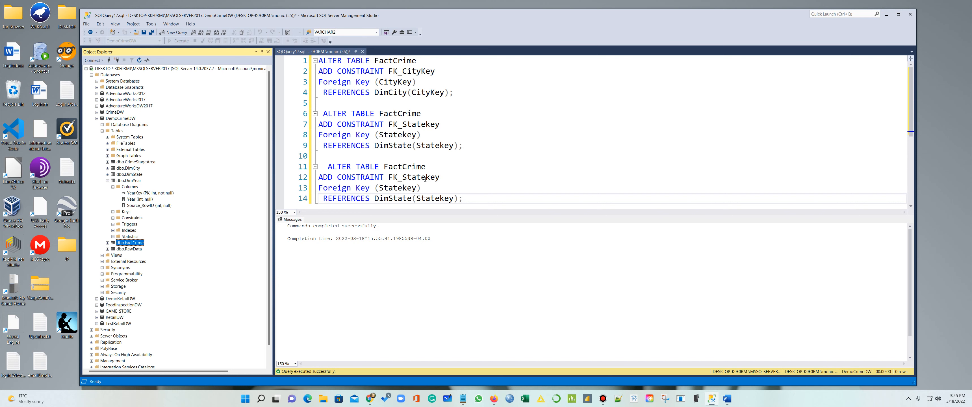
Change the copy to FK_YearKey on YearKey referencing DimYear(YearKey), then execute lines 11-14
{"action": "left_click_drag", "start_coordinate": [432, 177], "coordinate": [402, 178]}
{"action": "type", "text": "YearK"}
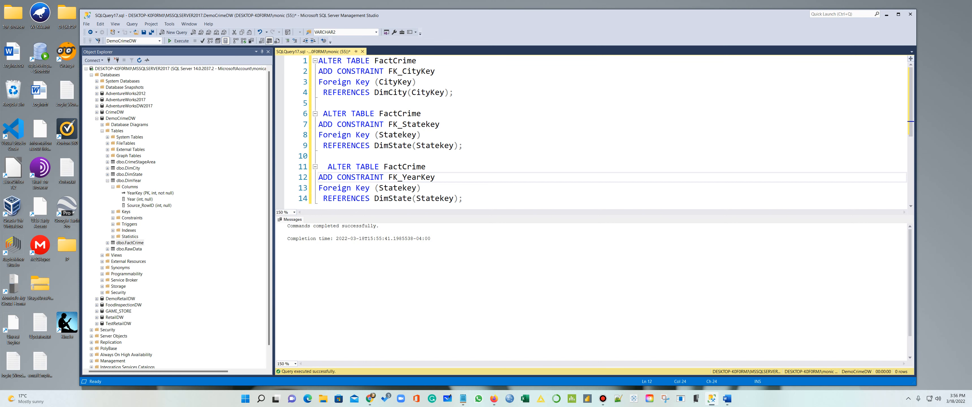
{"action": "left_click_drag", "start_coordinate": [417, 187], "coordinate": [379, 190]}
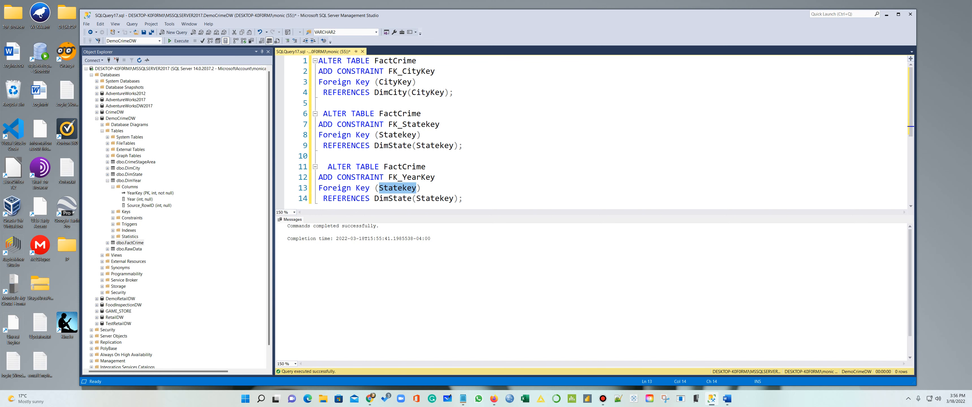
{"action": "type", "text": "YearK"}
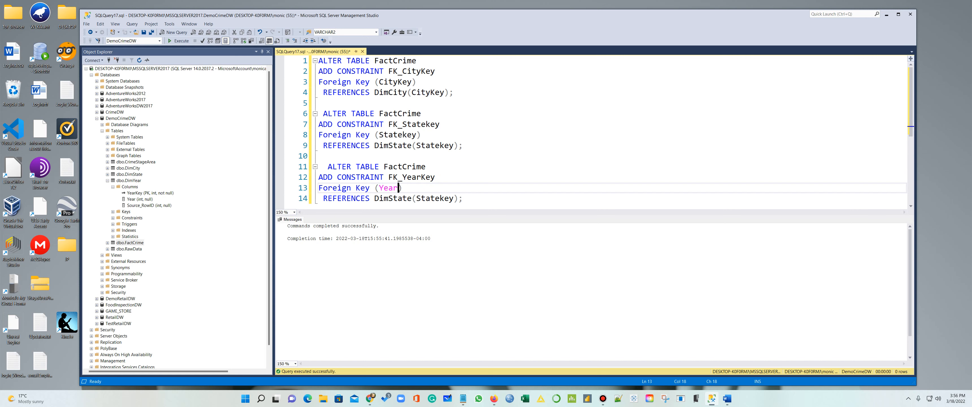
{"action": "type", "text": "ey"}
{"action": "left_click_drag", "start_coordinate": [454, 198], "coordinate": [416, 198]}
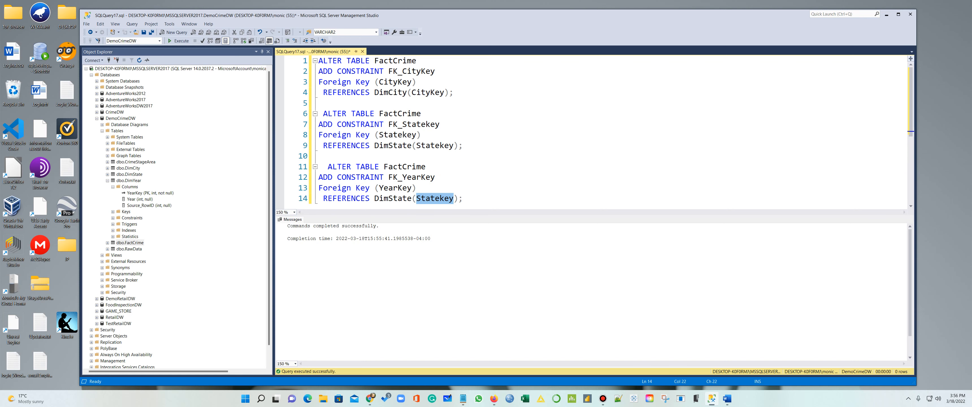
{"action": "type", "text": "YearKey"}
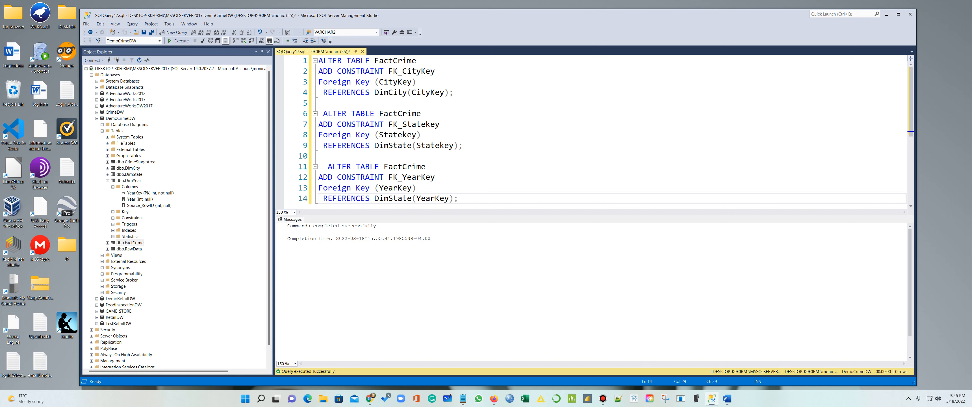
{"action": "left_click_drag", "start_coordinate": [411, 198], "coordinate": [389, 198]}
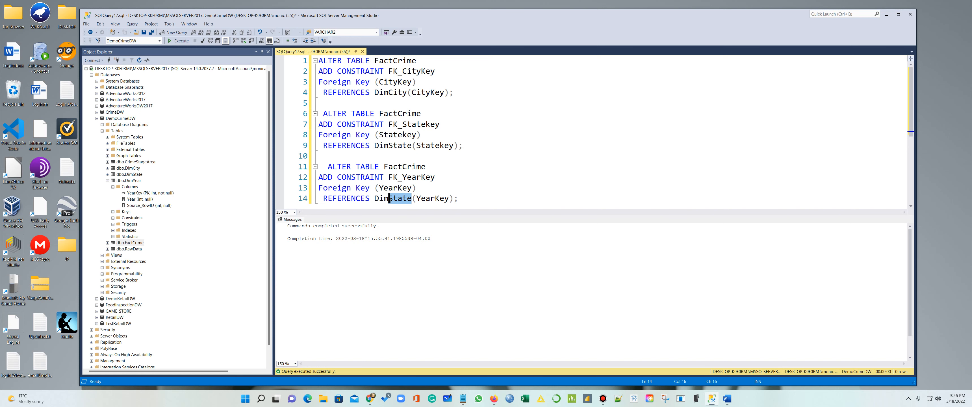
{"action": "type", "text": "Year"}
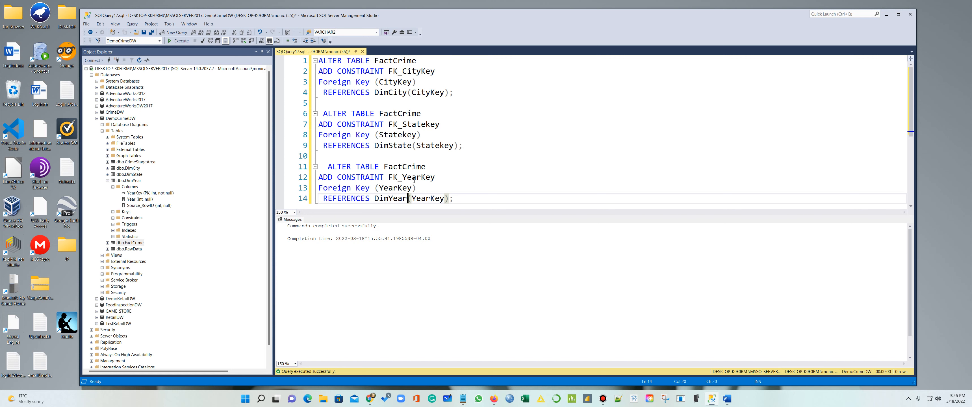
{"action": "left_click_drag", "start_coordinate": [461, 196], "coordinate": [319, 166]}
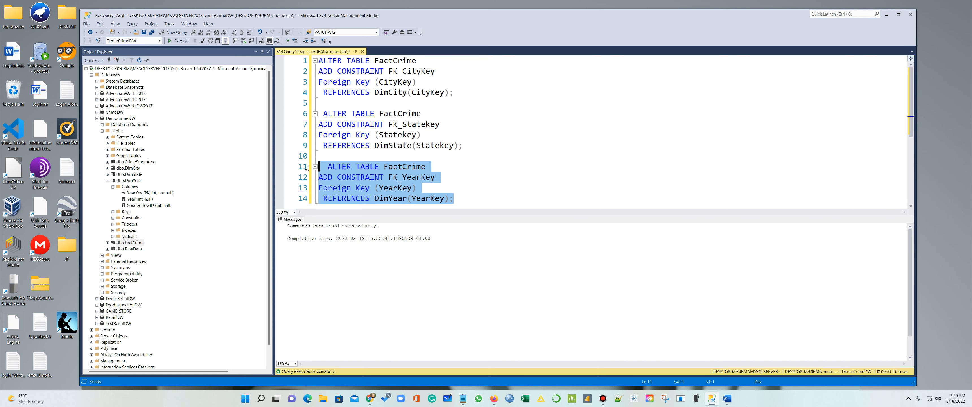
{"action": "left_click", "coordinate": [179, 41]}
Collapse DemoCrimeDW, then close the query tab, choosing to save changes
{"action": "left_click", "coordinate": [94, 120]}
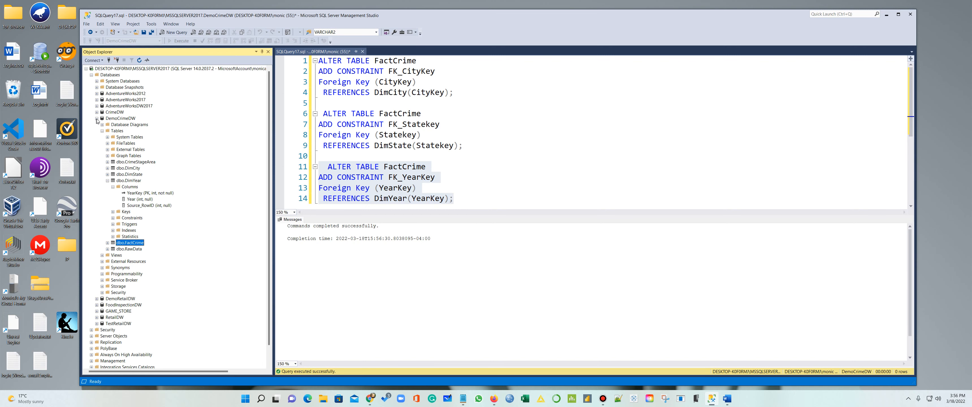
{"action": "left_click", "coordinate": [96, 118]}
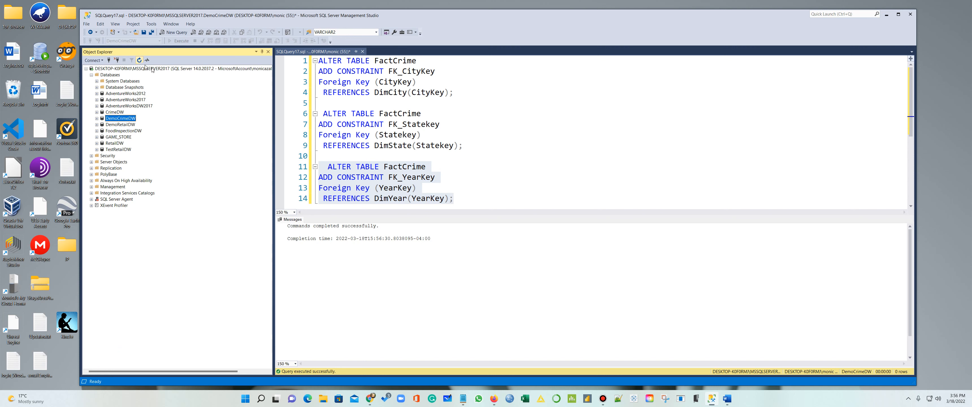
{"action": "scroll", "coordinate": [526, 164], "scroll_direction": "down", "scroll_amount": 4}
{"action": "scroll", "coordinate": [526, 165], "scroll_direction": "up", "scroll_amount": 4}
{"action": "scroll", "coordinate": [525, 167], "scroll_direction": "down", "scroll_amount": 2}
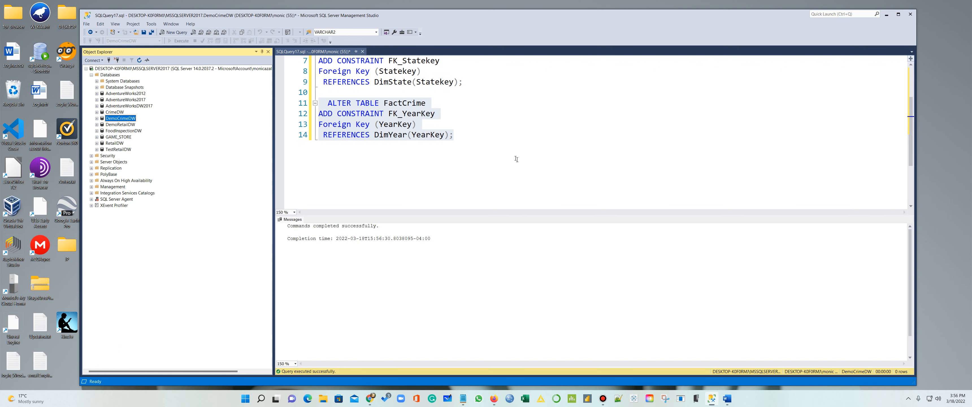
{"action": "scroll", "coordinate": [474, 141], "scroll_direction": "up", "scroll_amount": 2}
{"action": "left_click", "coordinate": [361, 51]}
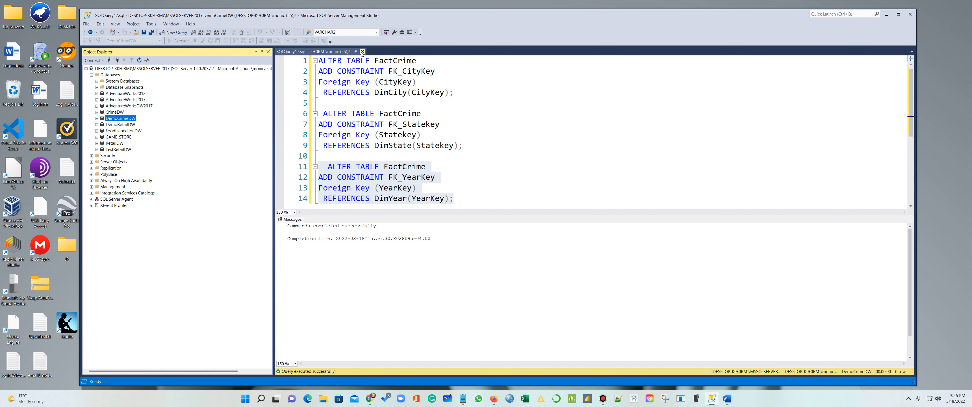
{"action": "left_click", "coordinate": [490, 246]}
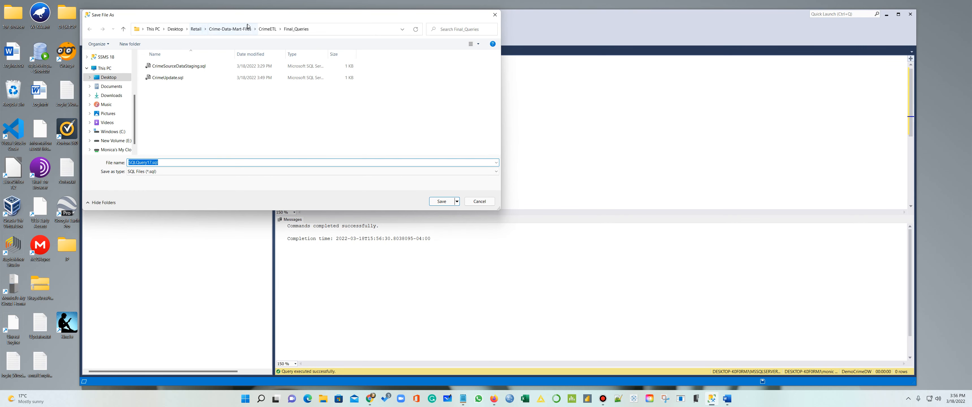
Save the query file as AlterTable in Final_Queries
{"action": "left_click", "coordinate": [152, 163]}
{"action": "left_click_drag", "start_coordinate": [158, 162], "coordinate": [128, 163]}
{"action": "type", "text": "AlterTables"}
{"action": "left_click", "coordinate": [442, 201]}
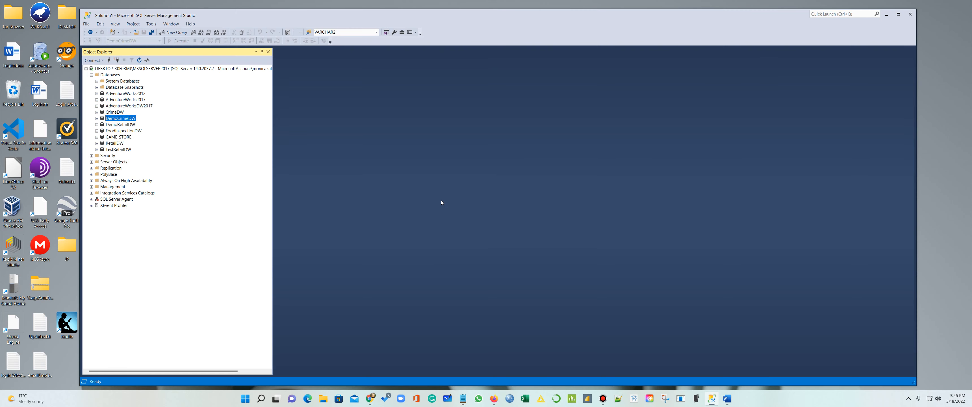
{"action": "left_click", "coordinate": [97, 118]}
Create a new database diagram containing DimCity, DimState, DimYear and FactCrime
{"action": "left_click", "coordinate": [122, 126]}
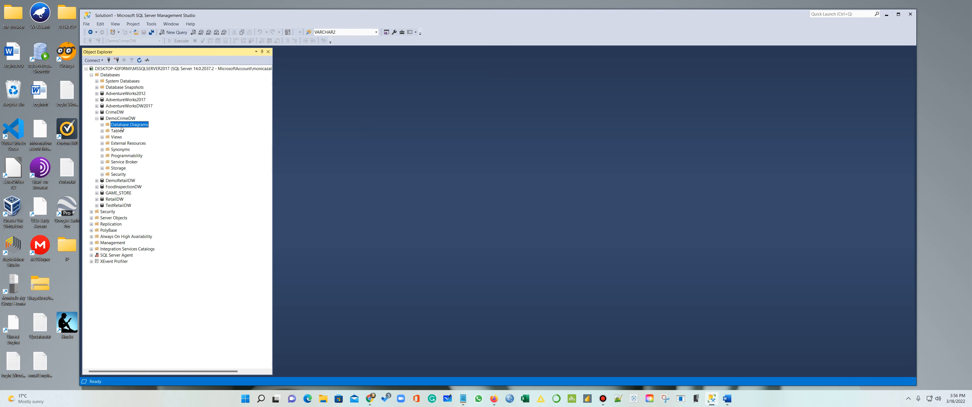
{"action": "right_click", "coordinate": [122, 129]}
{"action": "left_click", "coordinate": [140, 131]}
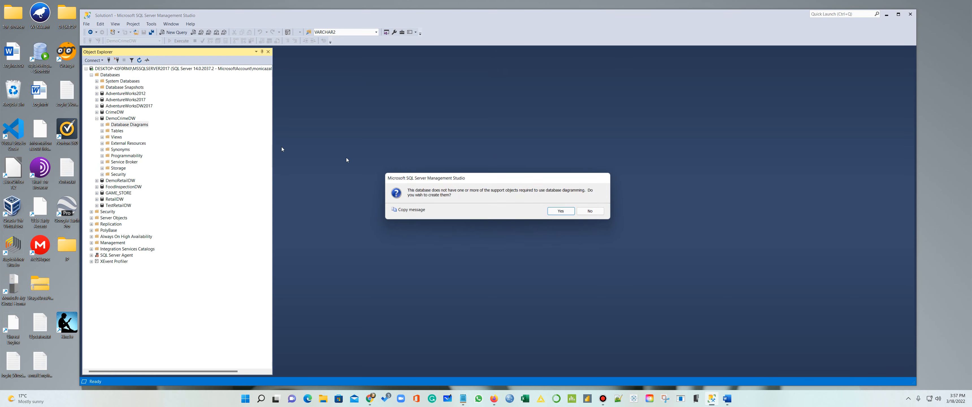
{"action": "left_click", "coordinate": [557, 214]}
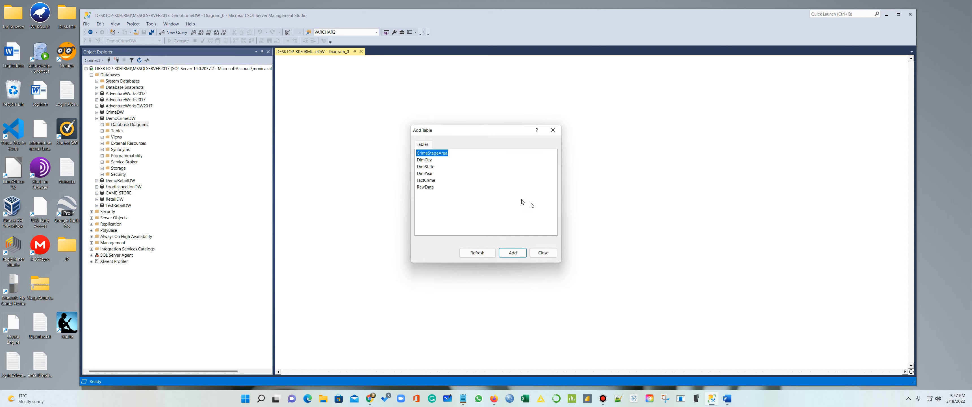
{"action": "left_click", "coordinate": [437, 160]}
{"action": "left_click", "coordinate": [516, 253]}
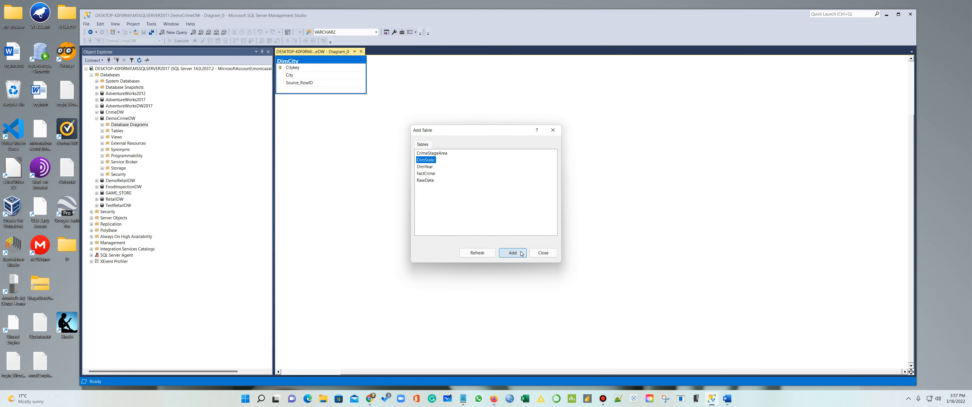
{"action": "left_click", "coordinate": [521, 253]}
{"action": "left_click", "coordinate": [521, 253]}
{"action": "left_click", "coordinate": [521, 253]}
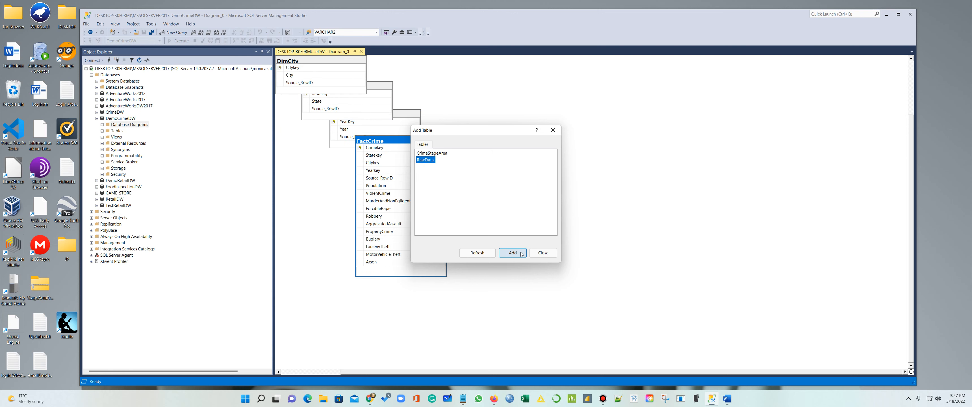
{"action": "left_click", "coordinate": [553, 130]}
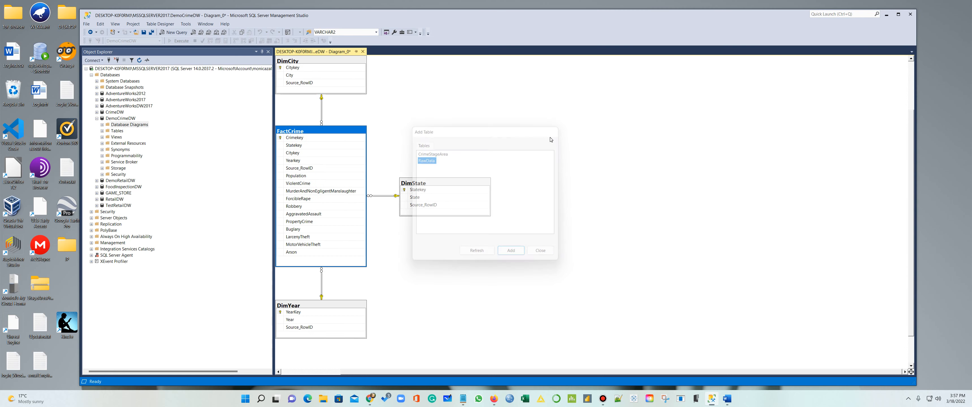
Arrange the diagram with FactCrime central, DimCity above, DimState right and DimYear left
{"action": "left_click_drag", "start_coordinate": [355, 132], "coordinate": [541, 152]}
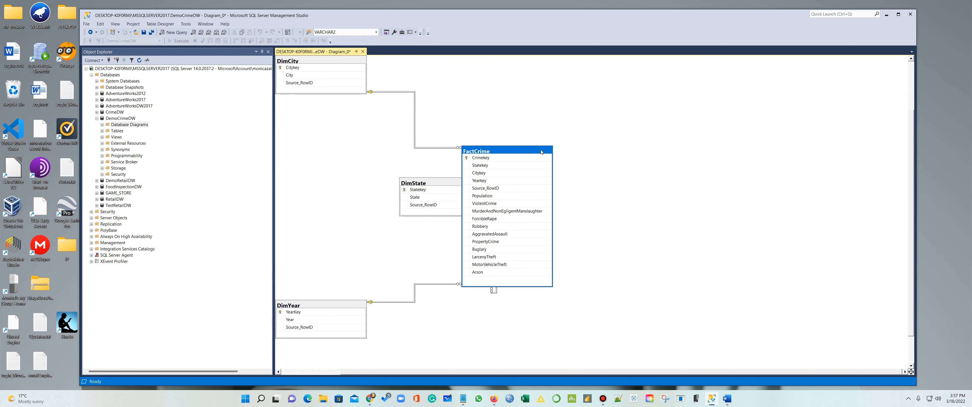
{"action": "left_click_drag", "start_coordinate": [421, 184], "coordinate": [700, 192]}
{"action": "left_click_drag", "start_coordinate": [333, 312], "coordinate": [431, 316]}
{"action": "left_click_drag", "start_coordinate": [336, 61], "coordinate": [423, 86]}
{"action": "left_click_drag", "start_coordinate": [730, 190], "coordinate": [656, 180]}
{"action": "left_click_drag", "start_coordinate": [433, 309], "coordinate": [401, 246]}
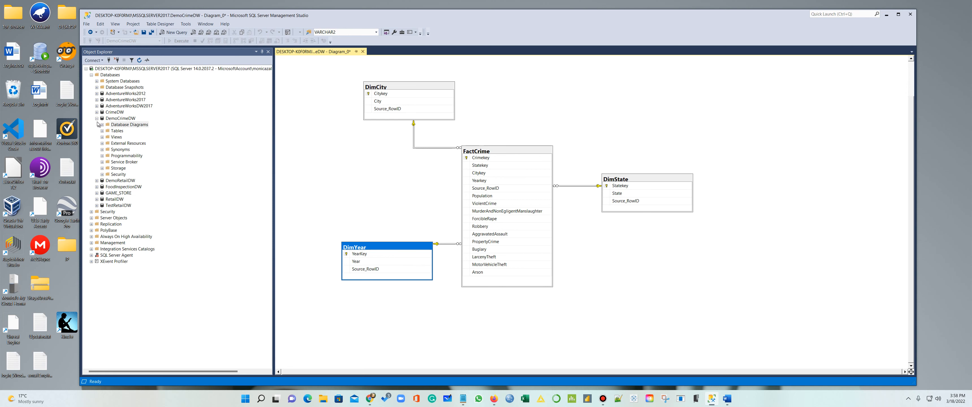
{"action": "left_click", "coordinate": [102, 131]}
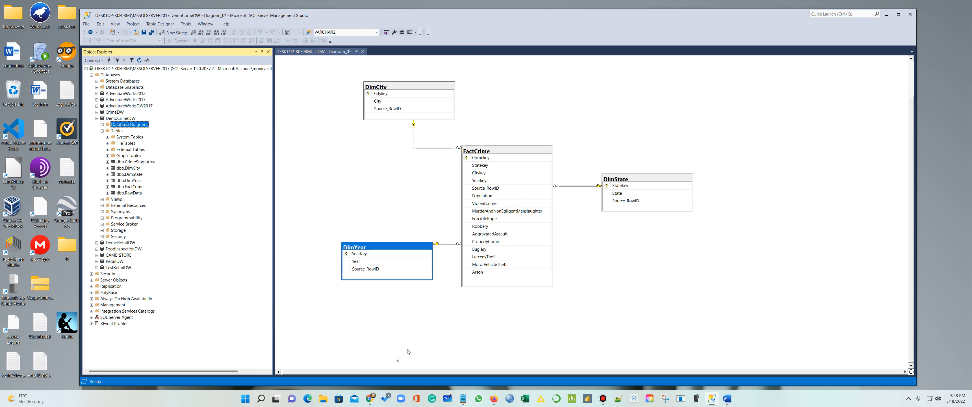
Browse in File Explorer to C: > Users > source > repos > CrimeData_Demo_03_18
{"action": "left_click", "coordinate": [323, 398]}
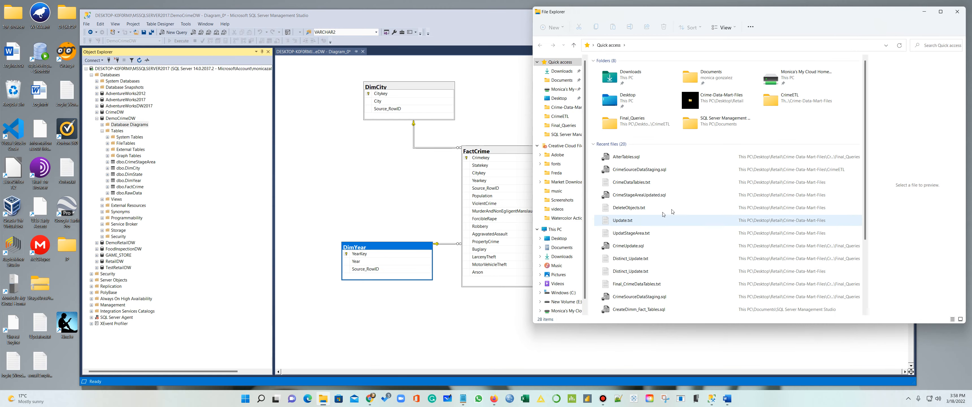
{"action": "left_click", "coordinate": [565, 293]}
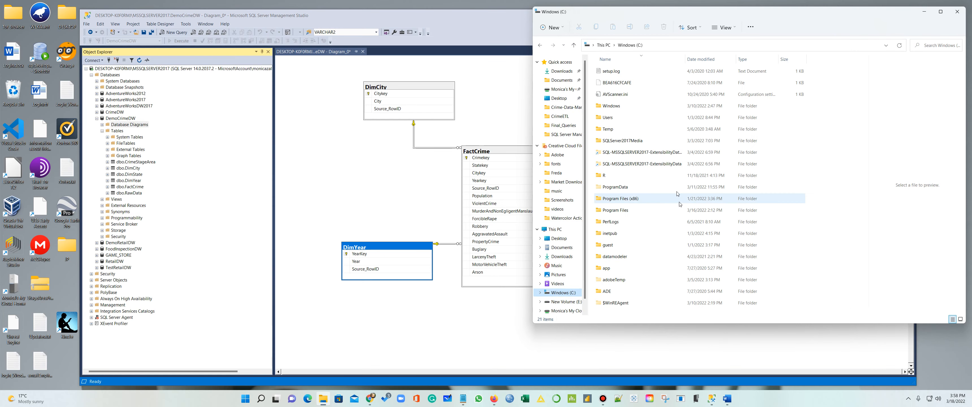
{"action": "double_click", "coordinate": [605, 117]}
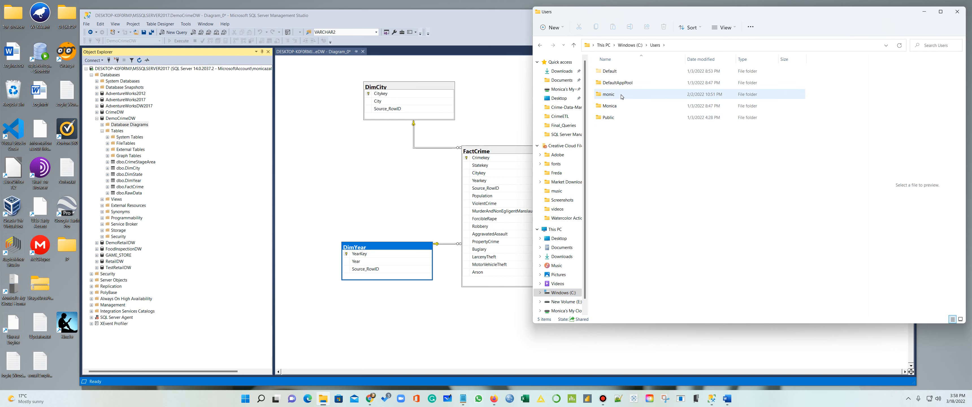
{"action": "double_click", "coordinate": [608, 94]}
{"action": "scroll", "coordinate": [634, 189], "scroll_direction": "down", "scroll_amount": 5}
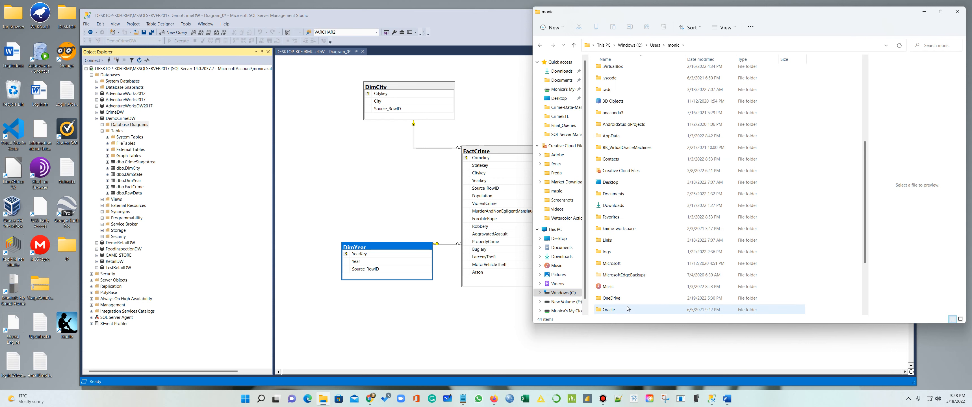
{"action": "scroll", "coordinate": [619, 301], "scroll_direction": "down", "scroll_amount": 3}
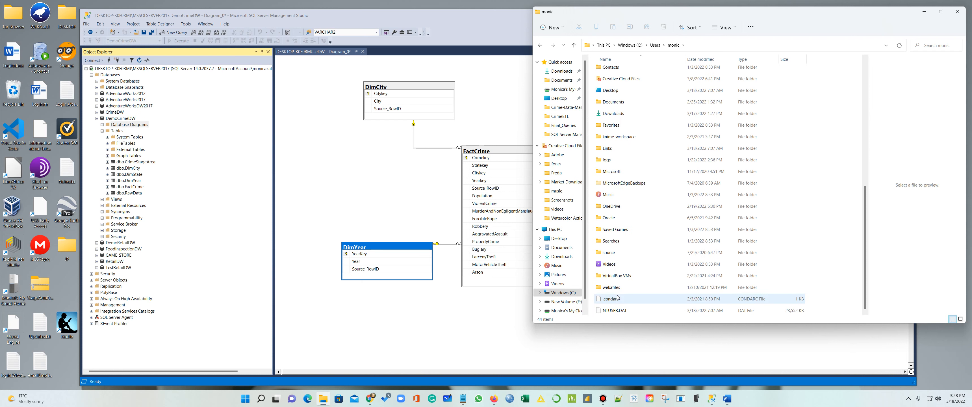
{"action": "double_click", "coordinate": [614, 250]}
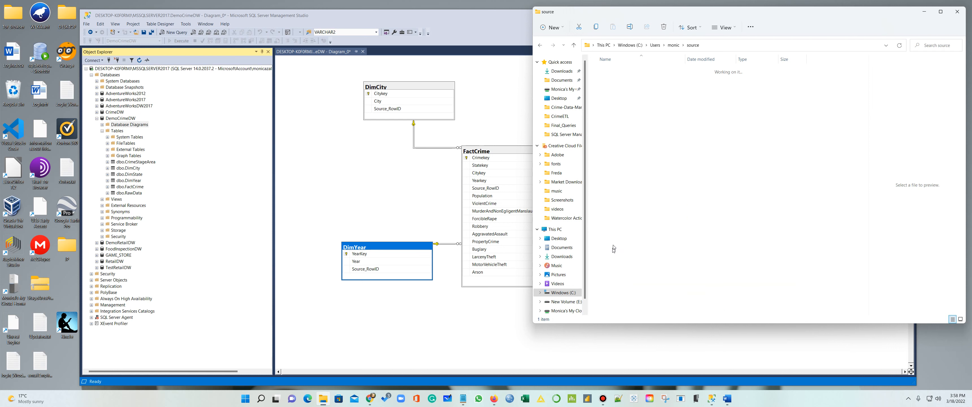
{"action": "double_click", "coordinate": [608, 71]}
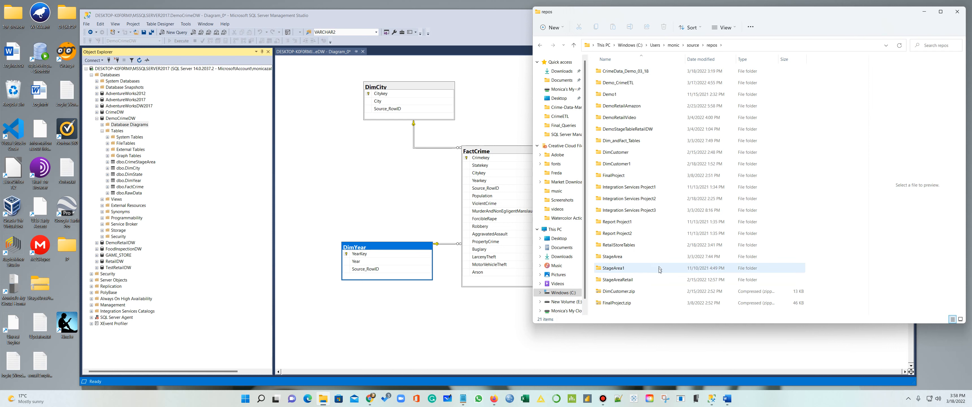
{"action": "double_click", "coordinate": [626, 72]}
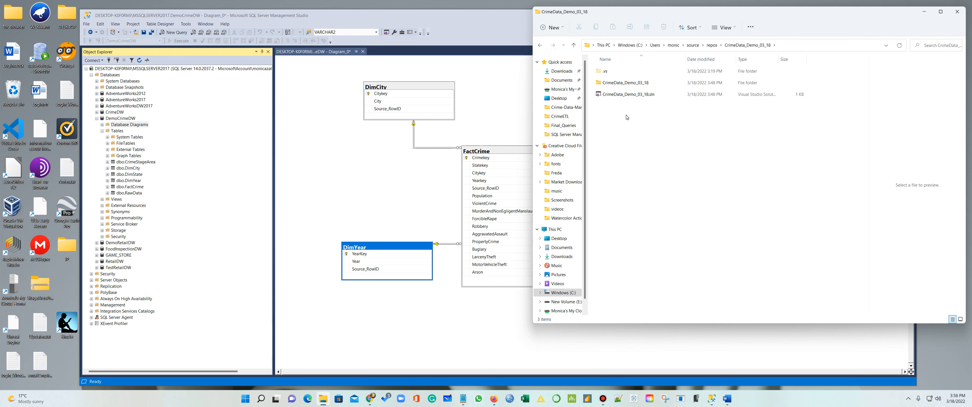
Go back to repos, close File Explorer and minimise SQL Server Management Studio
{"action": "left_click", "coordinate": [542, 46]}
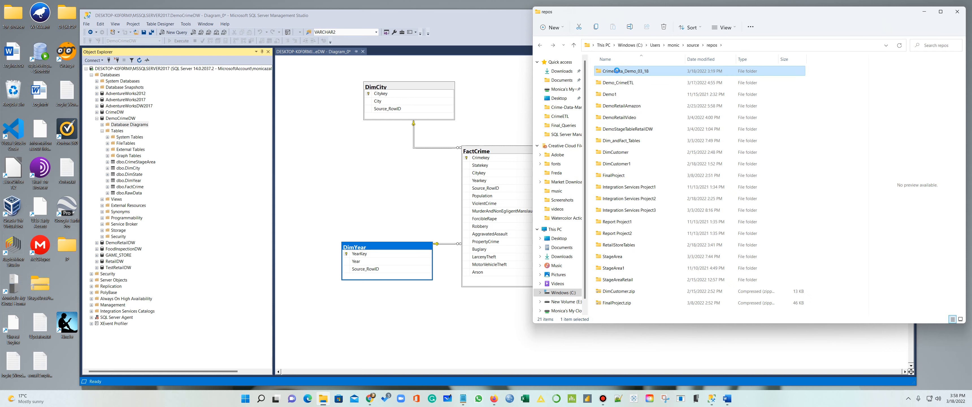
{"action": "right_click", "coordinate": [618, 73]}
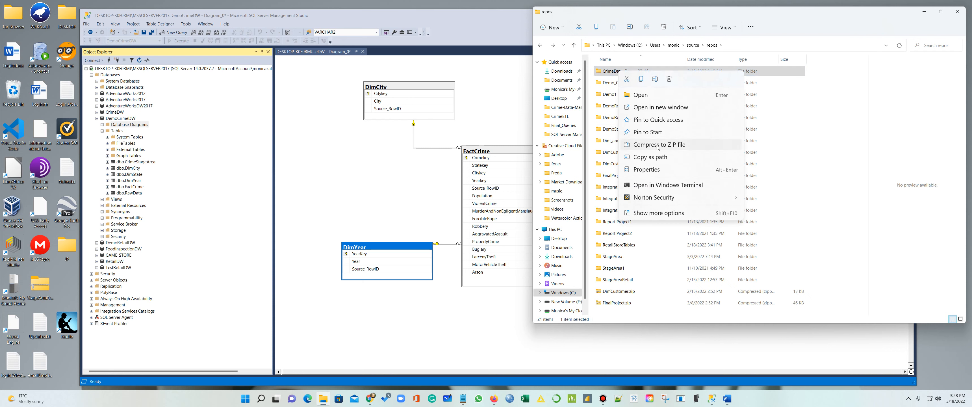
{"action": "left_click", "coordinate": [643, 319]}
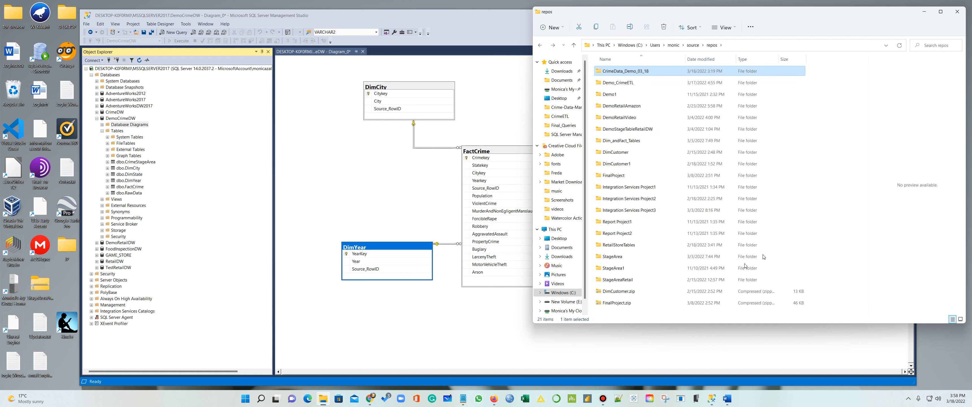
{"action": "left_click", "coordinate": [958, 11]}
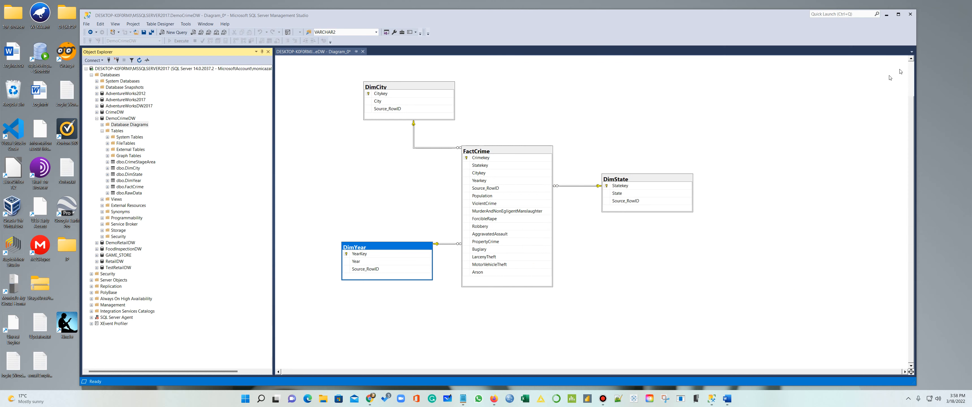
{"action": "left_click", "coordinate": [886, 14]}
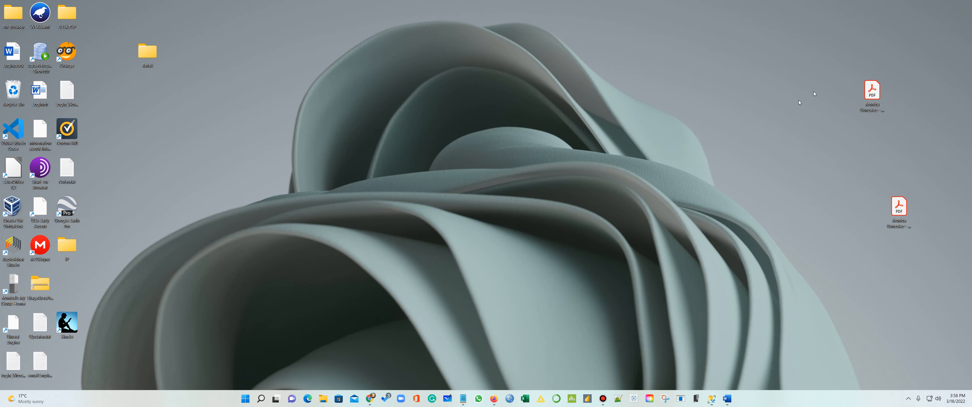
{"action": "left_click", "coordinate": [603, 402]}
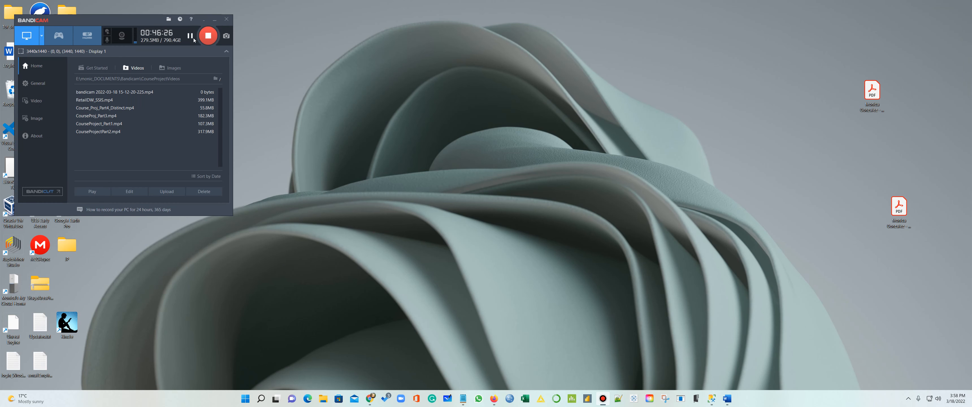